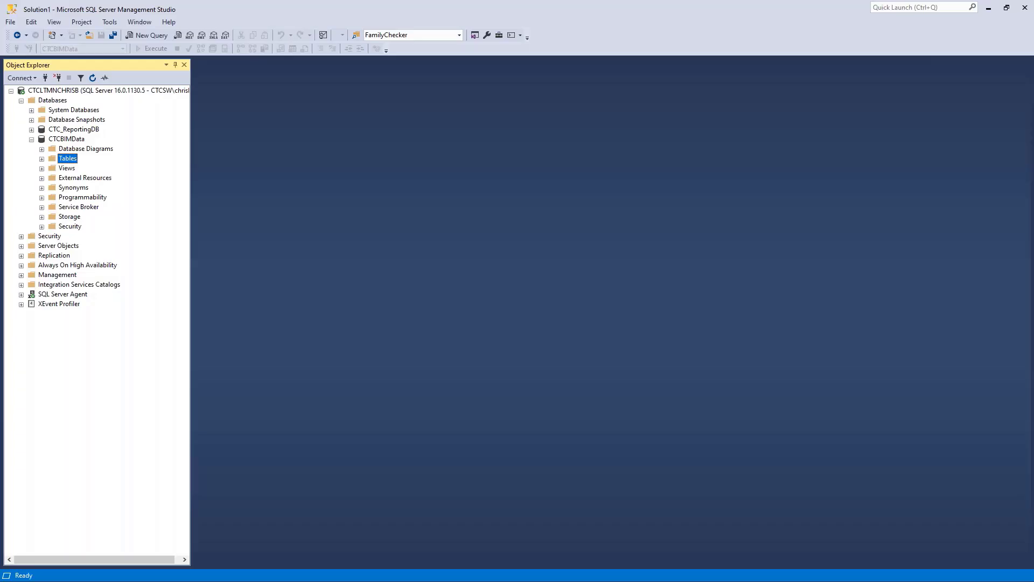
Leave the slideshow for SQL Server Management Studio, which shows the CTCBIMData and CTC_ReportingDB databases.
key(alt)
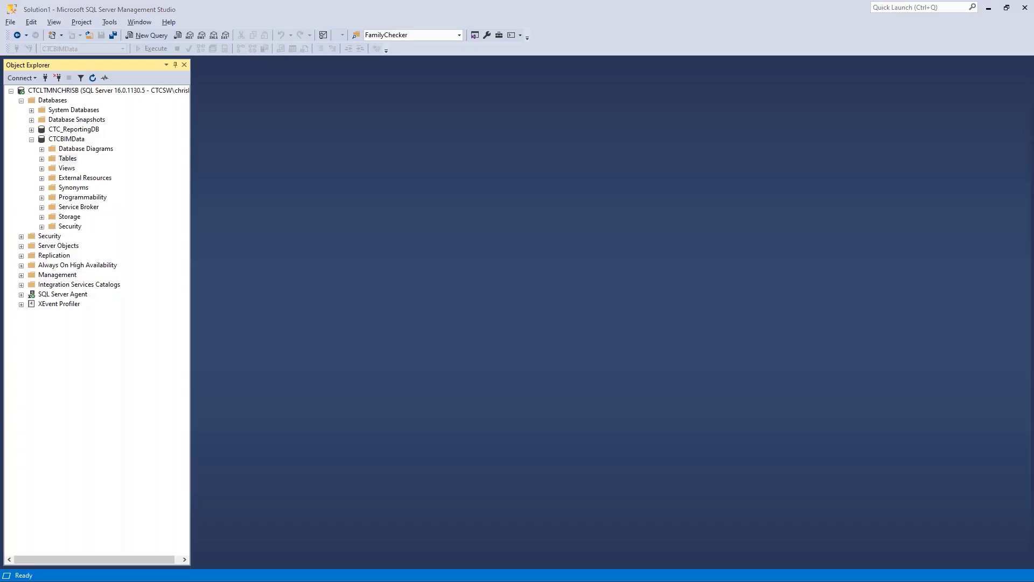
Bring BIM Data Admin in front of SSMS and position it near the screen centre.
key(alt+Tab)
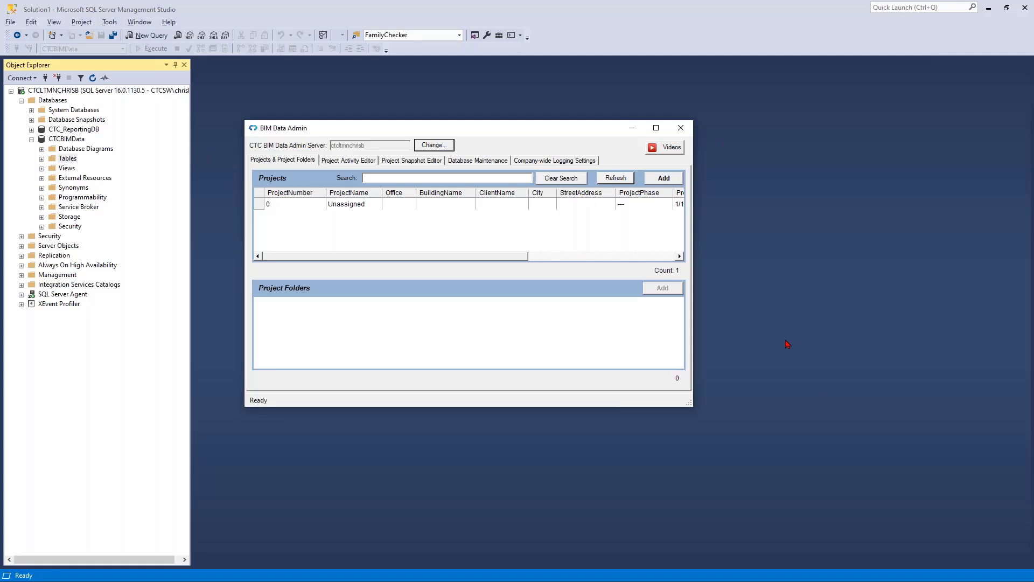
drag(545, 131, 578, 173)
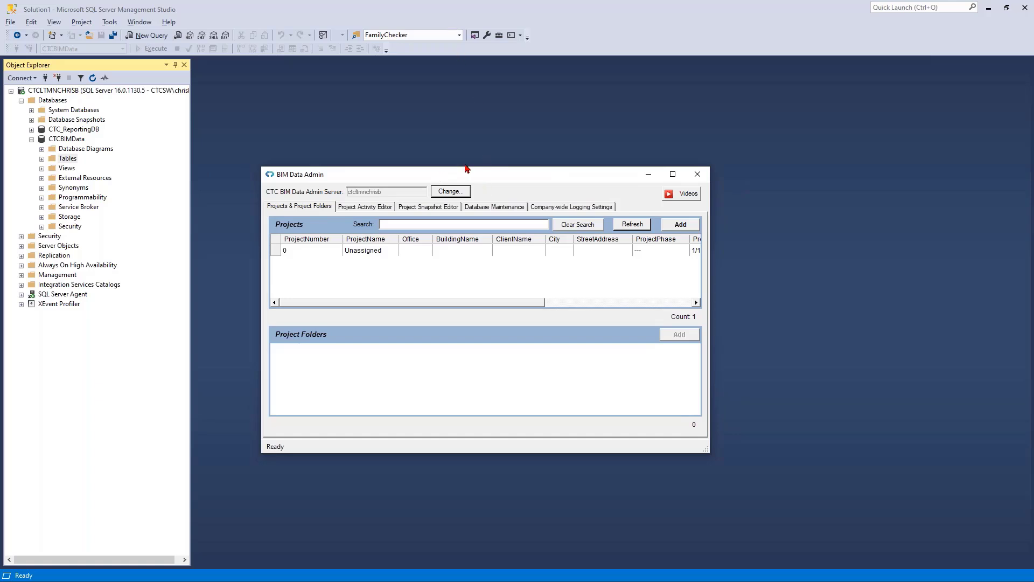
drag(468, 180, 496, 169)
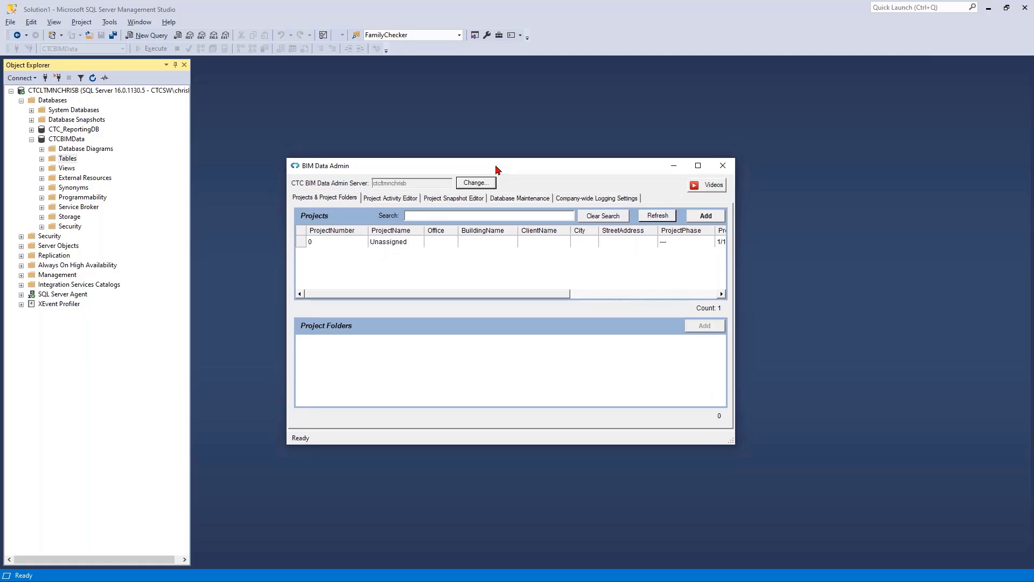
click(65, 139)
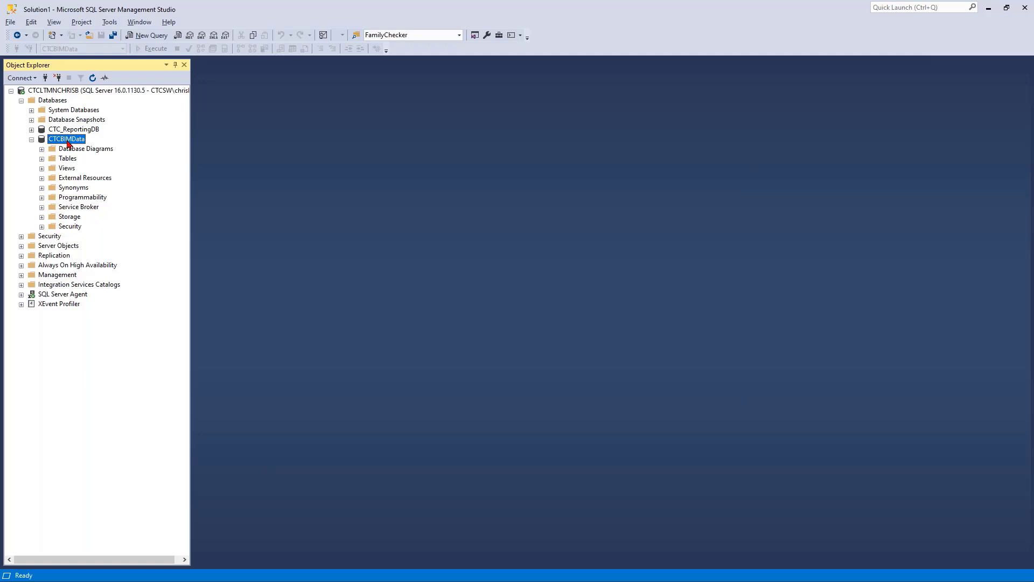
key(alt+Tab)
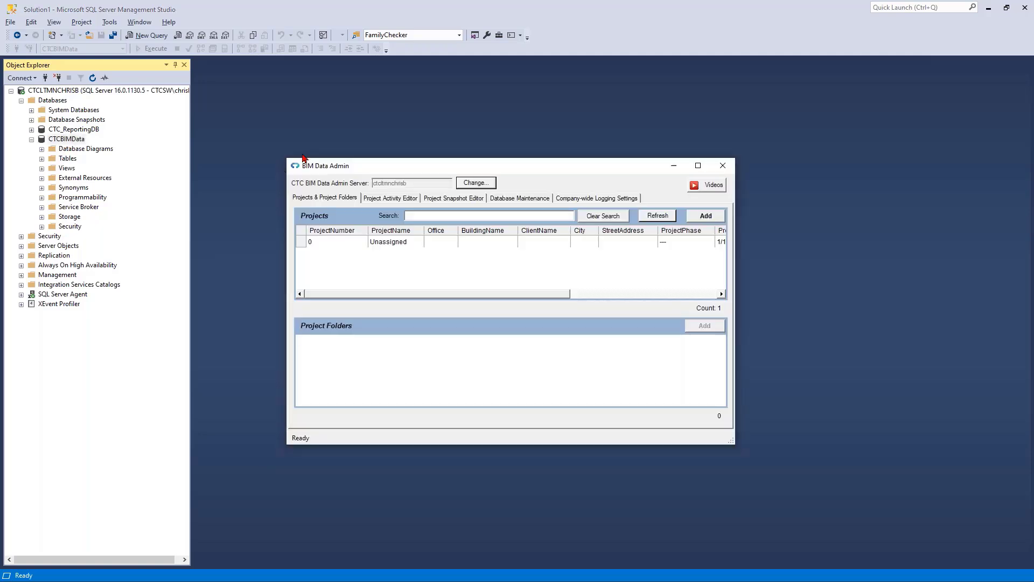
drag(467, 160, 465, 163)
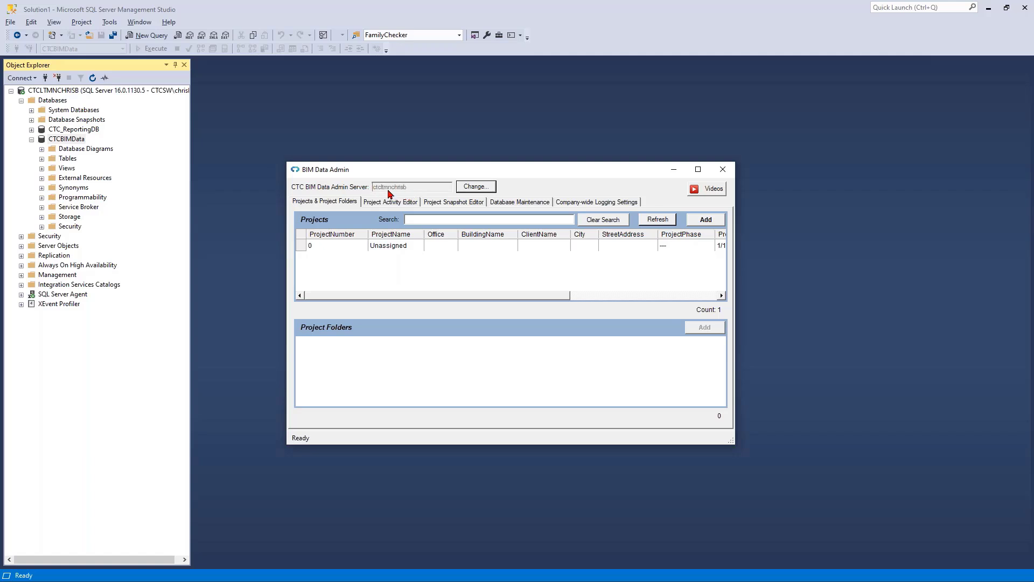
click(490, 189)
drag(539, 270, 549, 253)
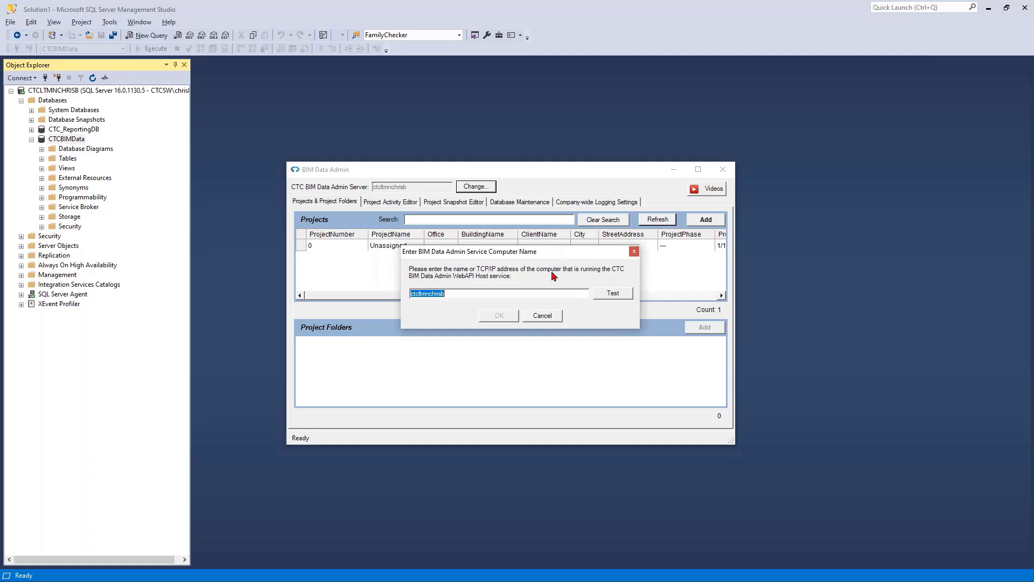
click(451, 296)
click(614, 296)
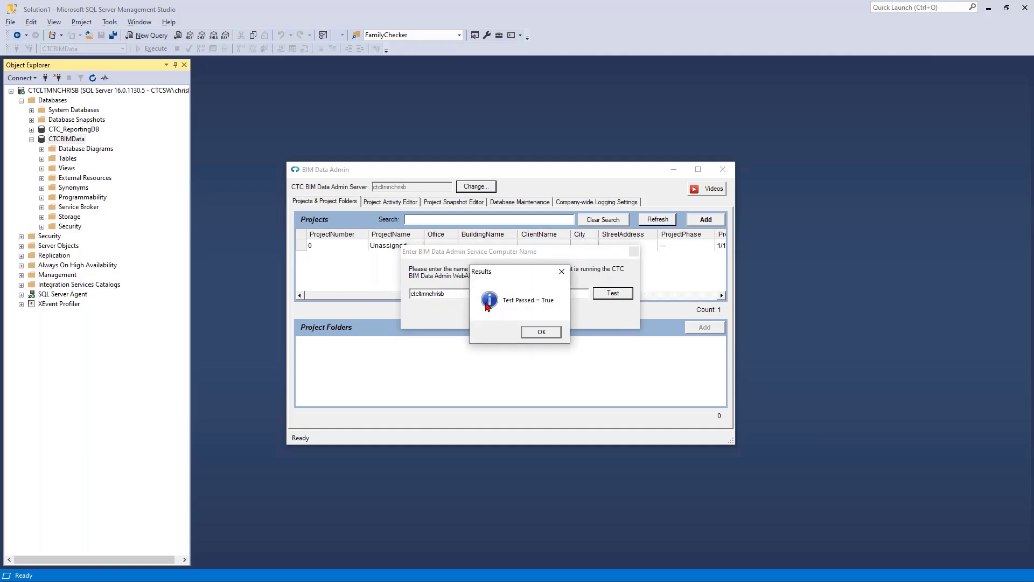
click(543, 334)
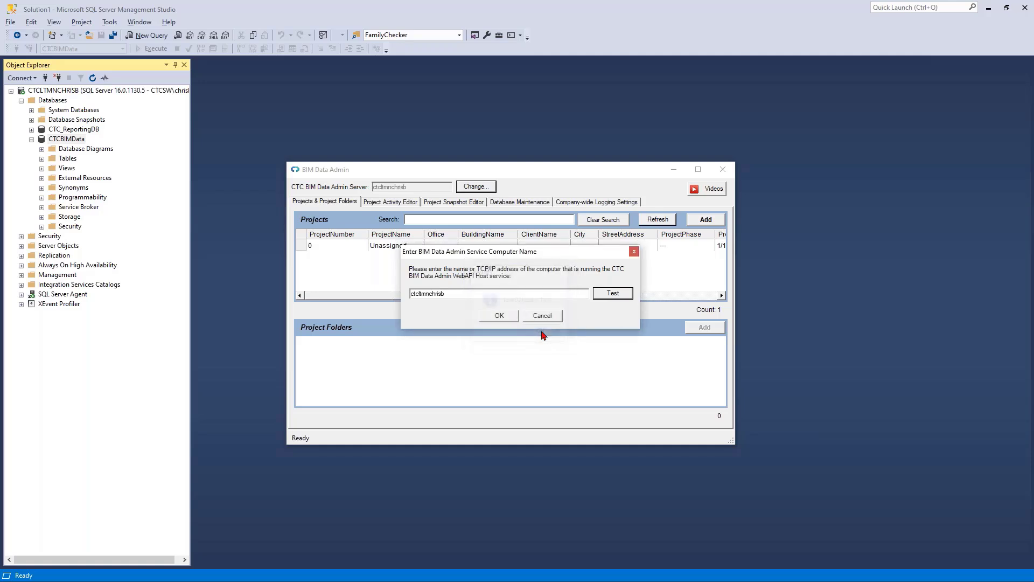
click(500, 317)
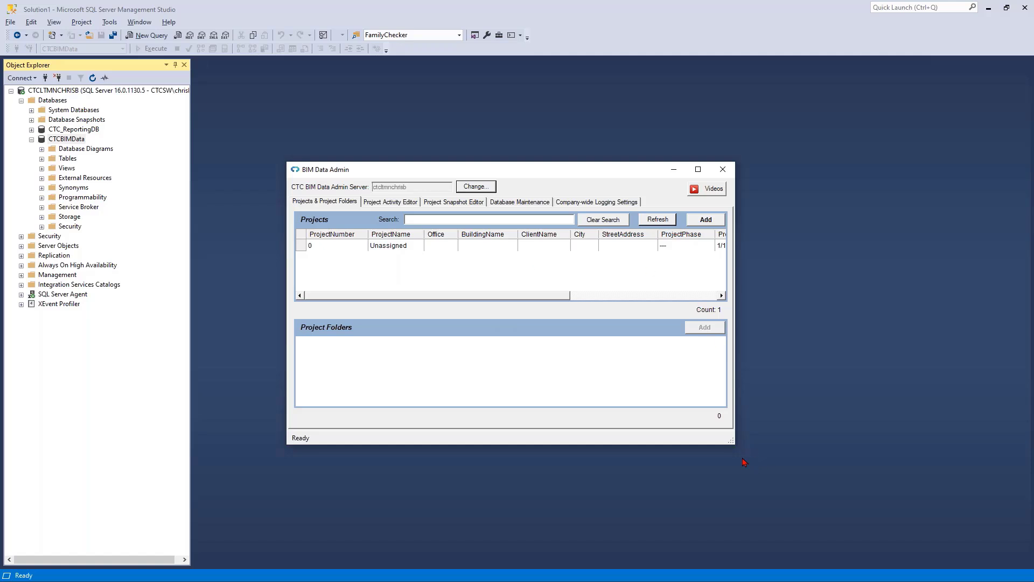
Enlarge the admin window and start a new project with office CTC.
drag(731, 442, 757, 476)
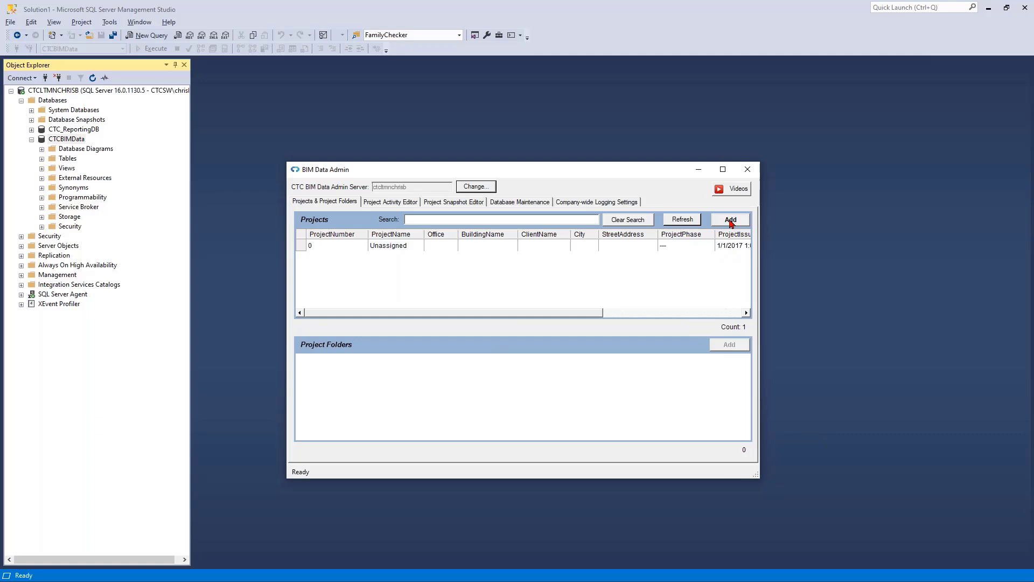
click(730, 220)
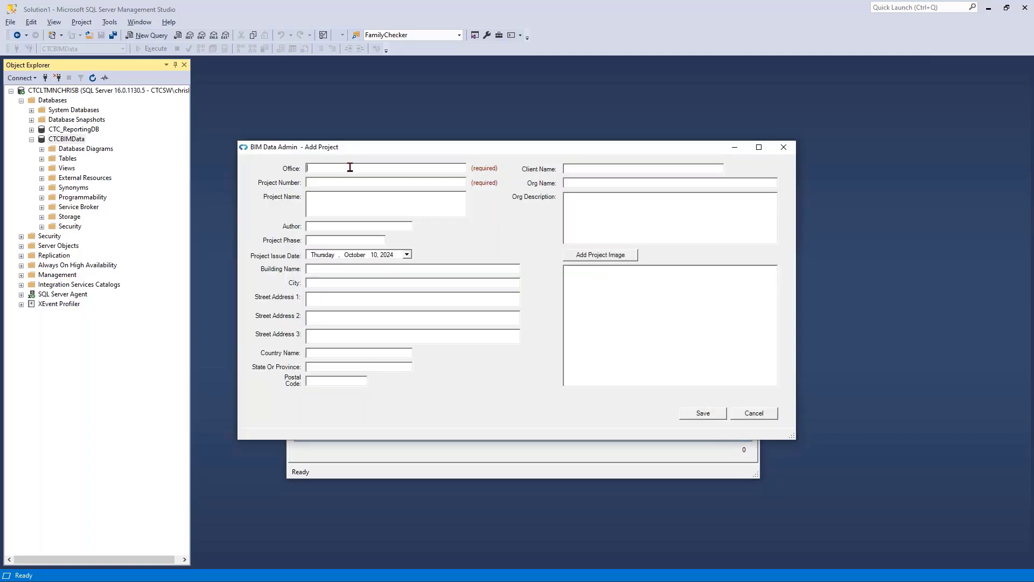
text(CTC)
key(ctrl+a)
Enter project number 20241010.1 and project name CTC Office Building.
click(327, 182)
text(2023)
text(10)
text(10)
text(.1)
click(339, 197)
text(CTC Ol)
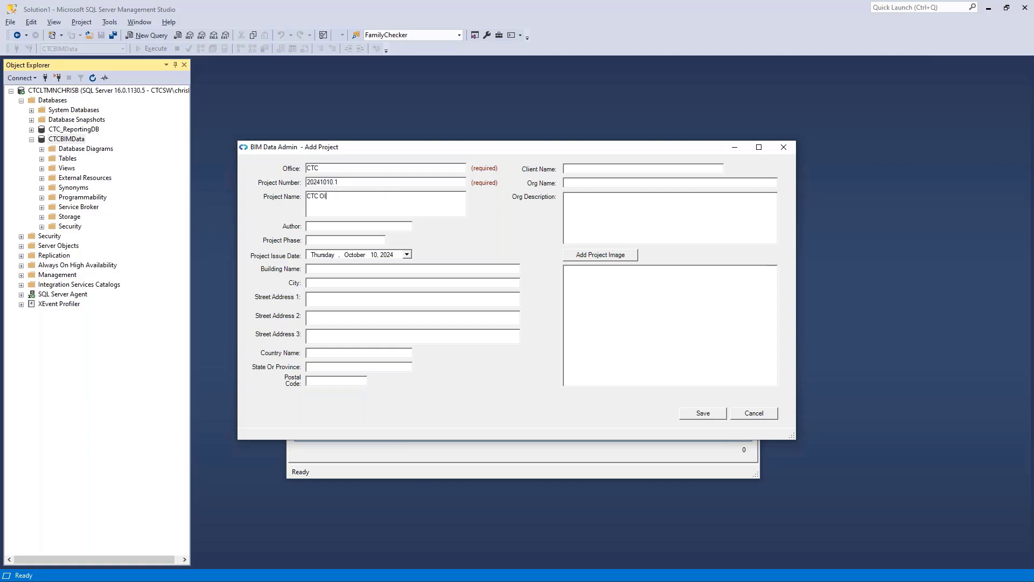
text(fice Building)
click(332, 226)
click(355, 269)
Set the project issue date to October 10, 2026 and save project 20241010.1.
click(407, 254)
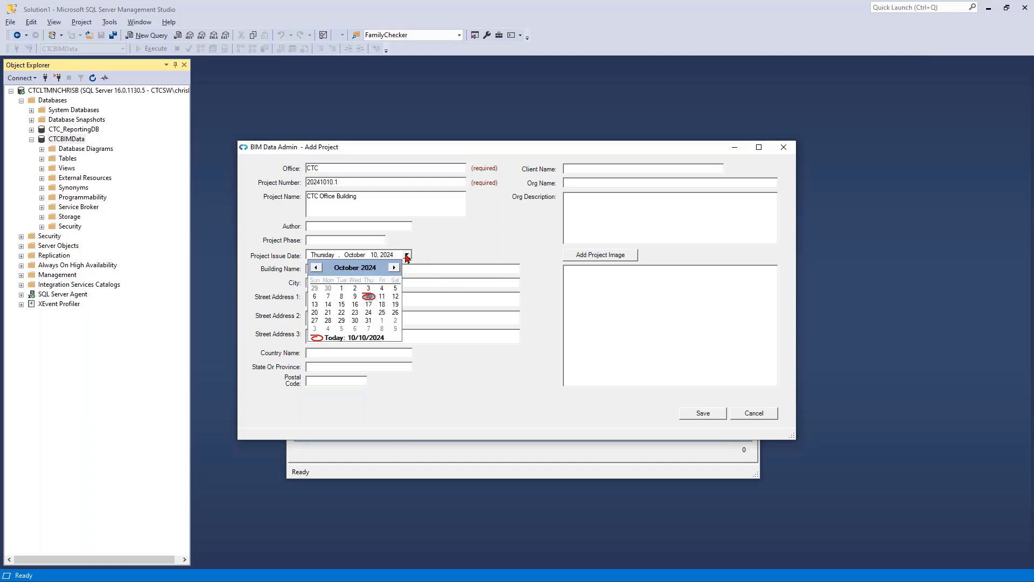
click(371, 268)
click(385, 265)
click(384, 265)
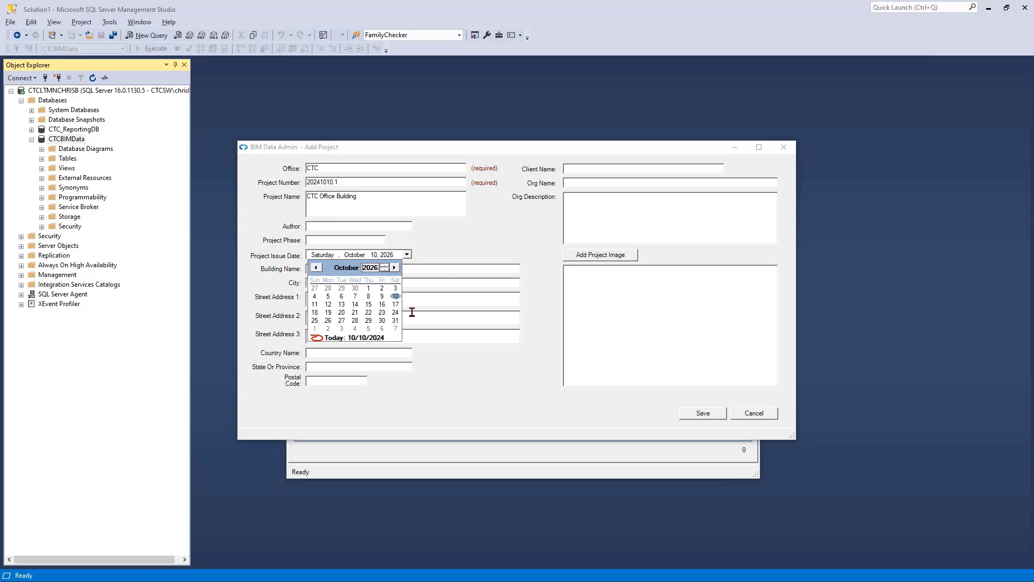
click(451, 268)
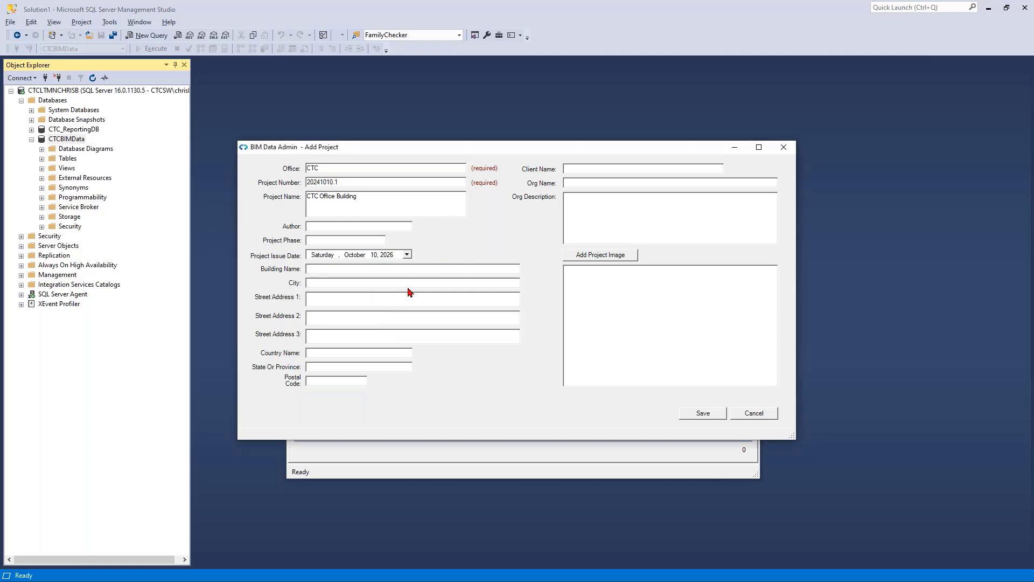
click(343, 300)
click(705, 414)
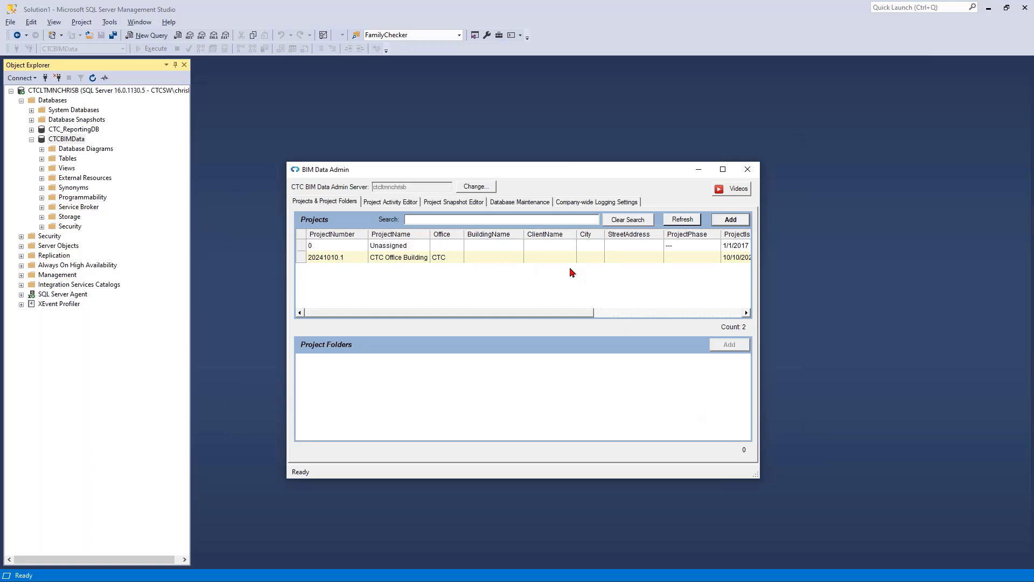
Export the projects from the CTC Office Building row to BDS Admin Project list.xls in Excel.
right_click(507, 261)
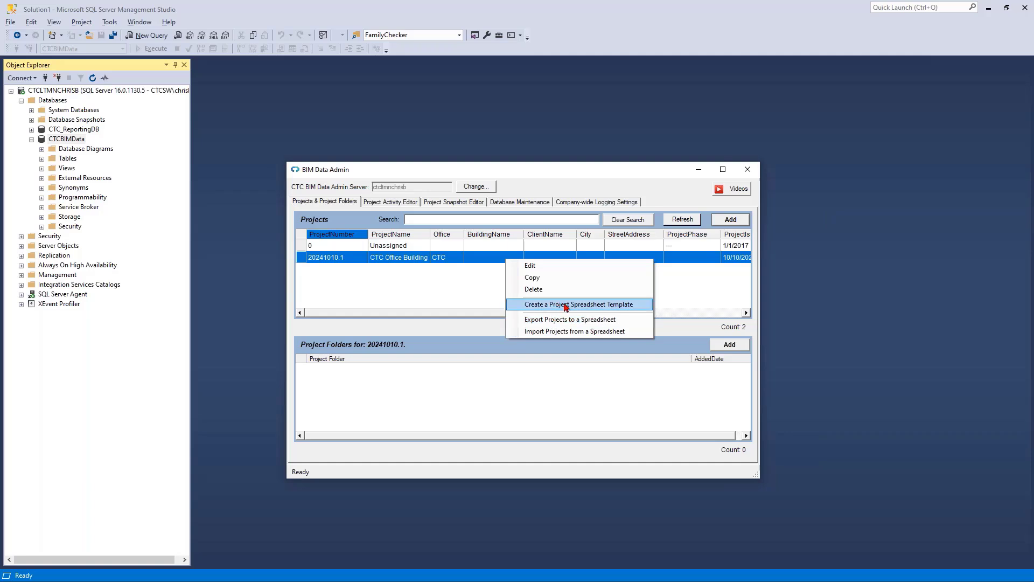
click(528, 331)
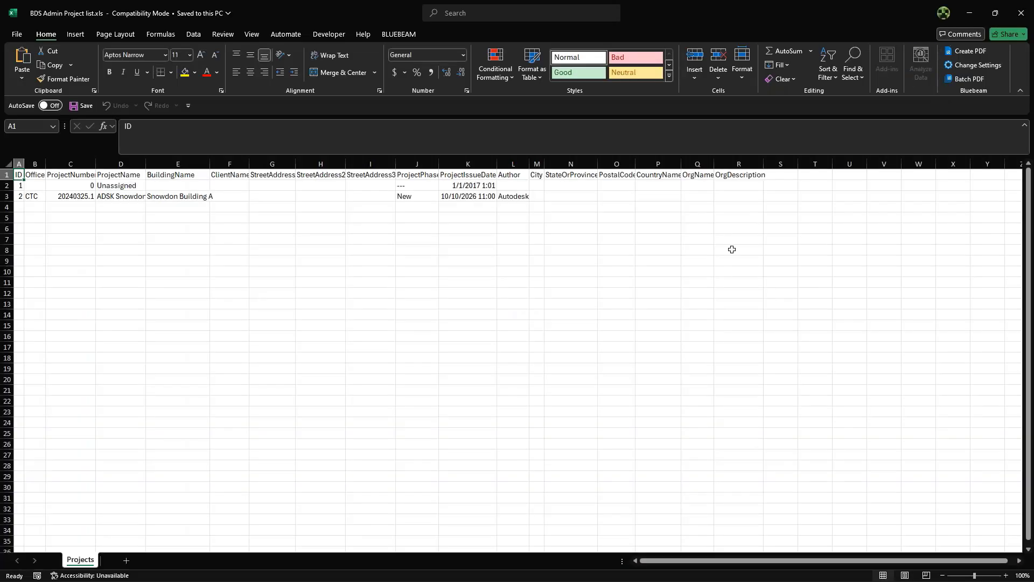
AutoFit all Projects sheet columns, then minimize Excel back to the CTC Office Building row.
click(14, 163)
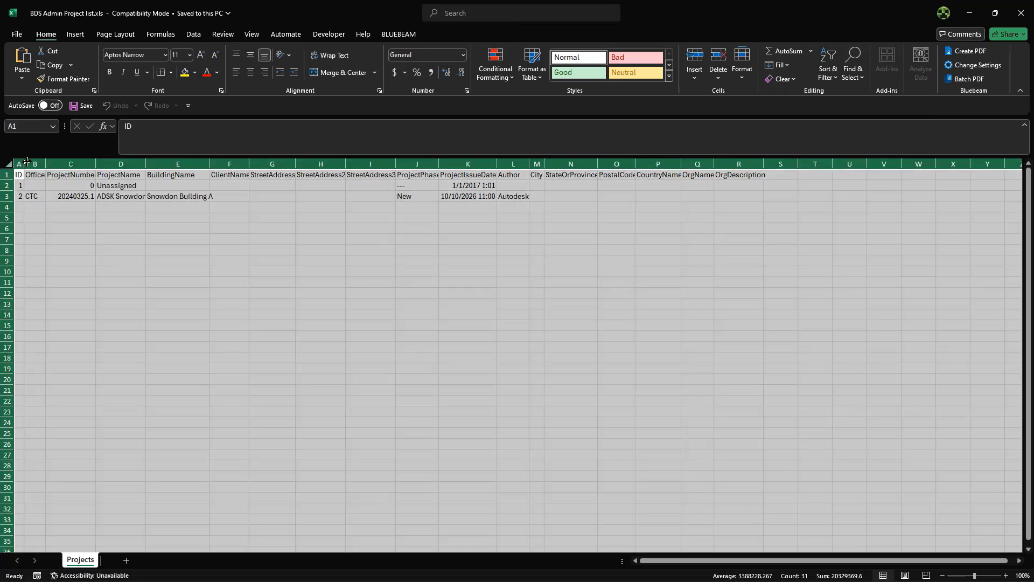
double_click(25, 163)
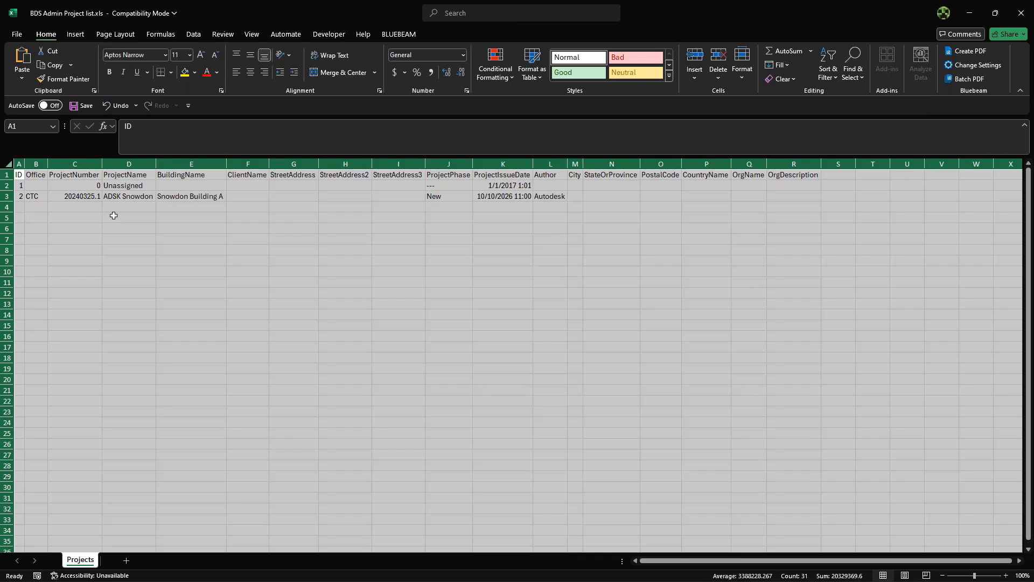
click(83, 226)
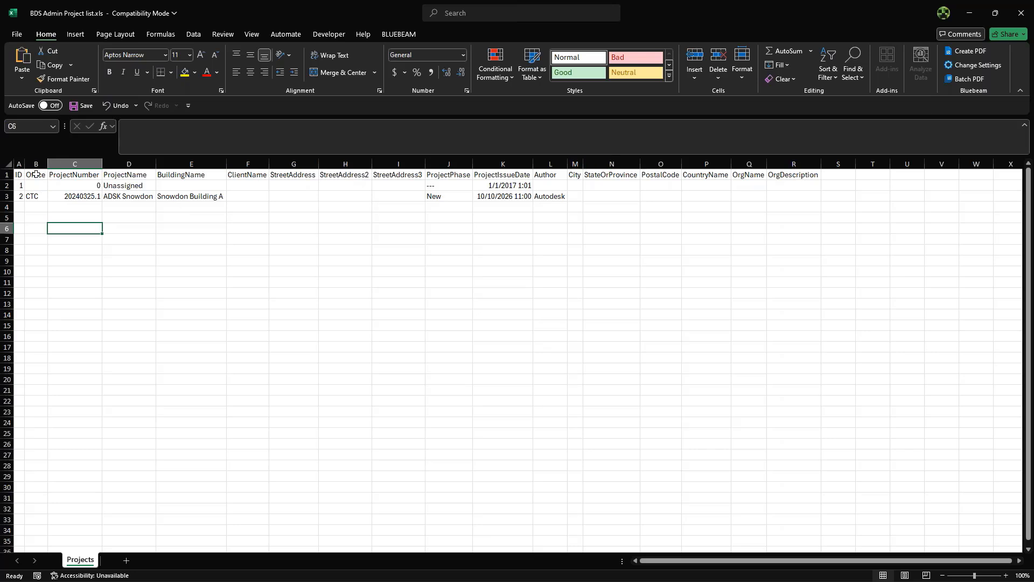
drag(35, 175, 75, 174)
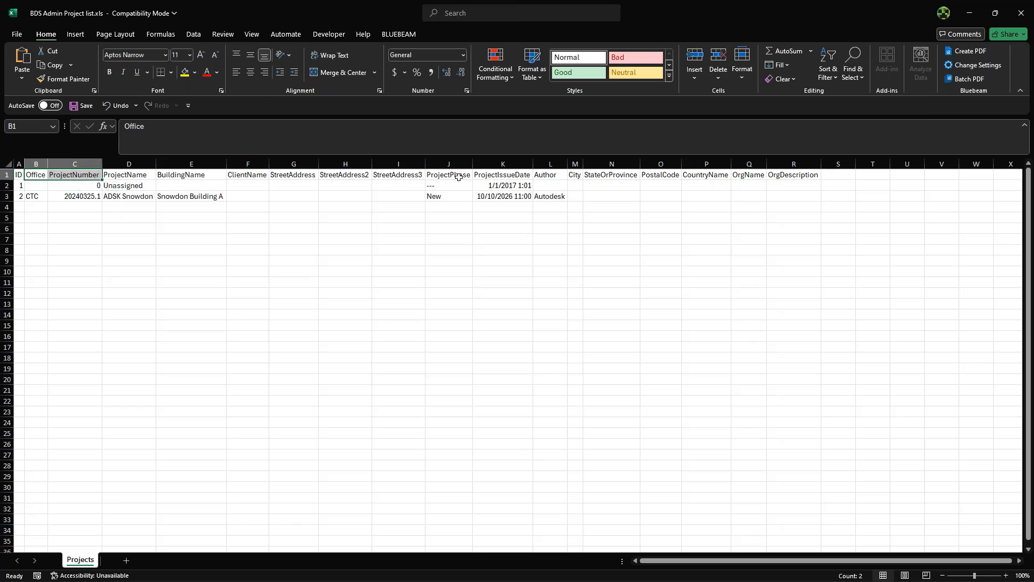
click(979, 12)
right_click(486, 258)
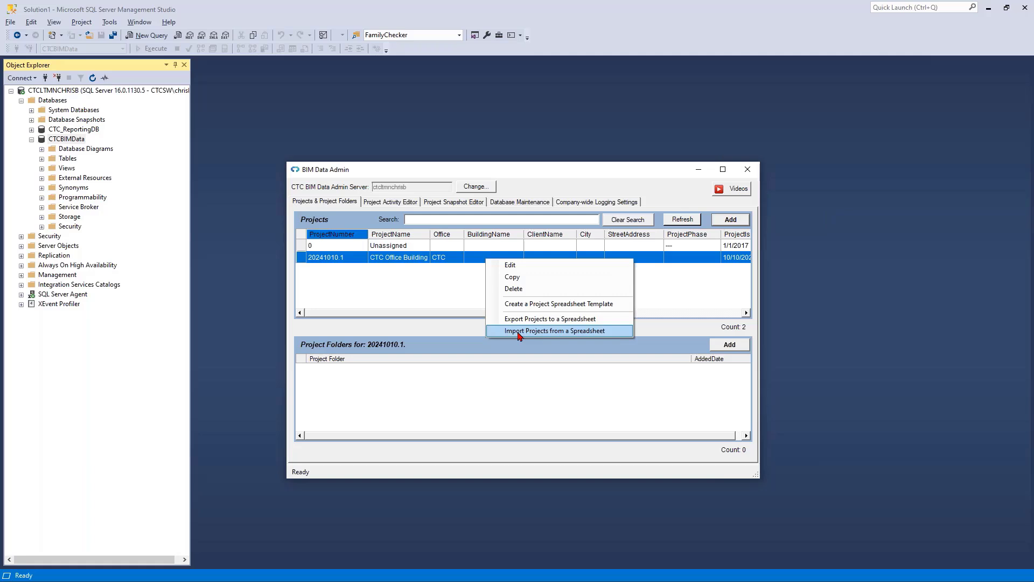
click(366, 311)
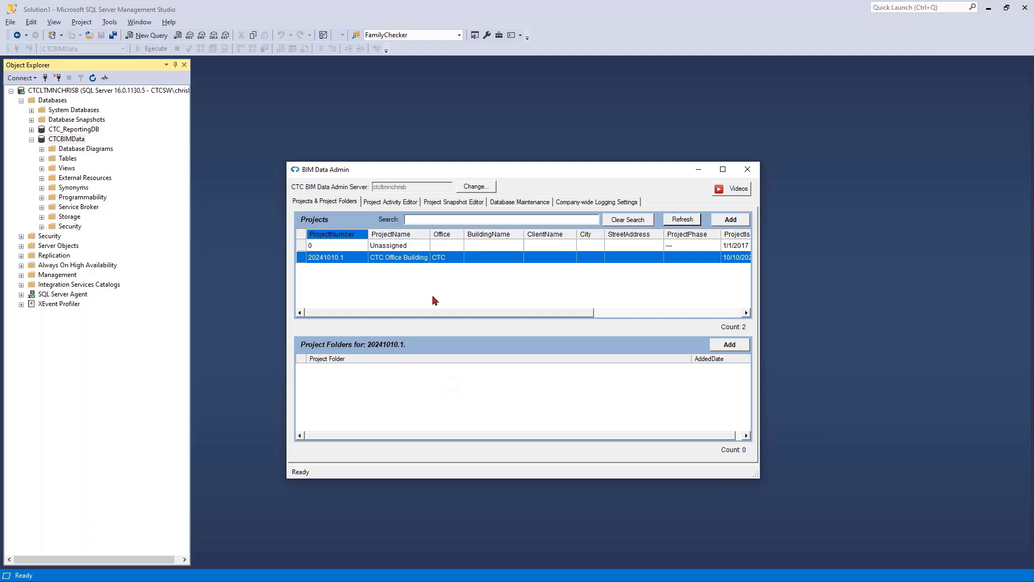
Add C:\!RET Demo\Revit Models\!2023 as a project folder of 20241010.1.
click(725, 350)
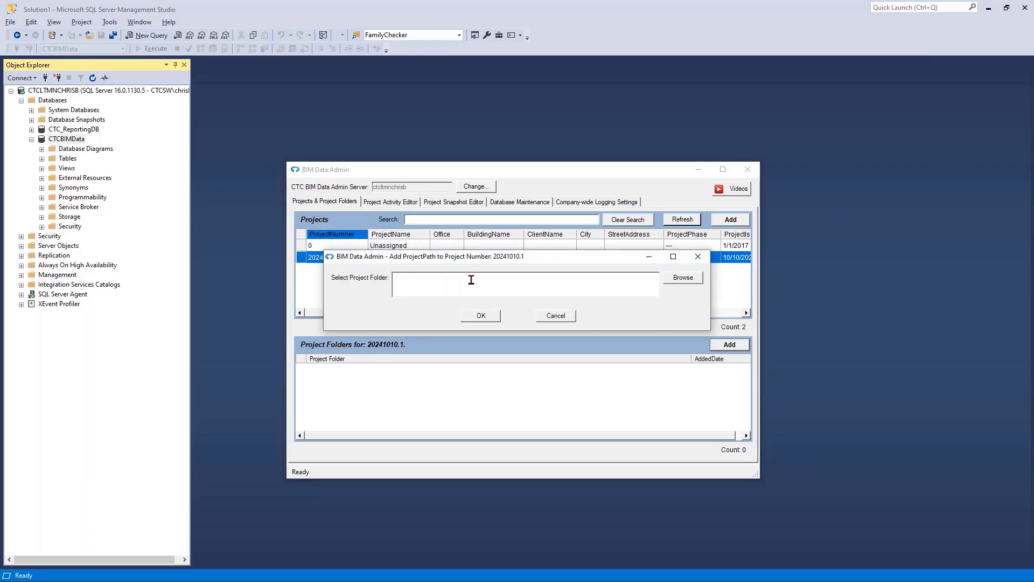
click(673, 278)
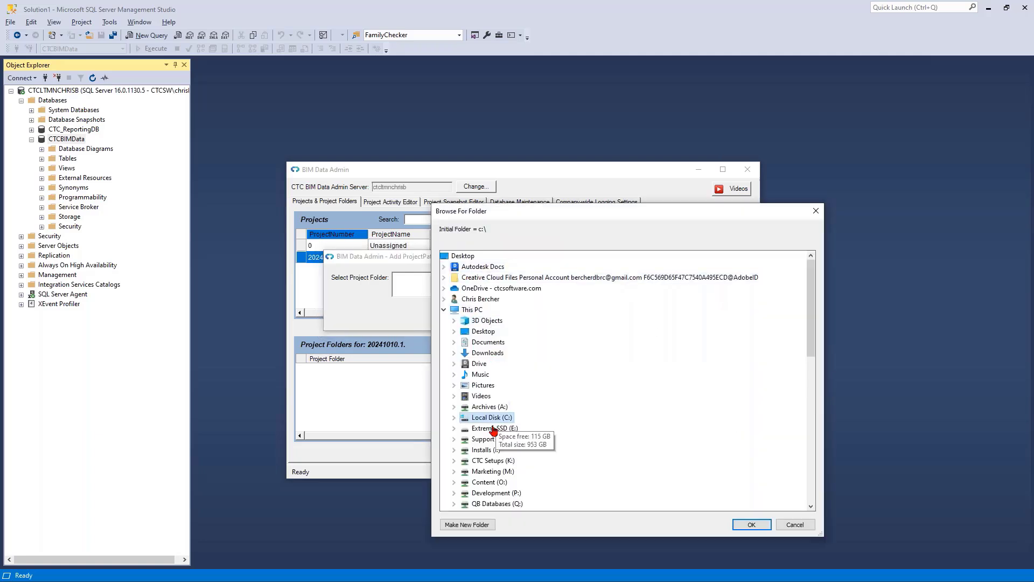
click(489, 418)
click(505, 299)
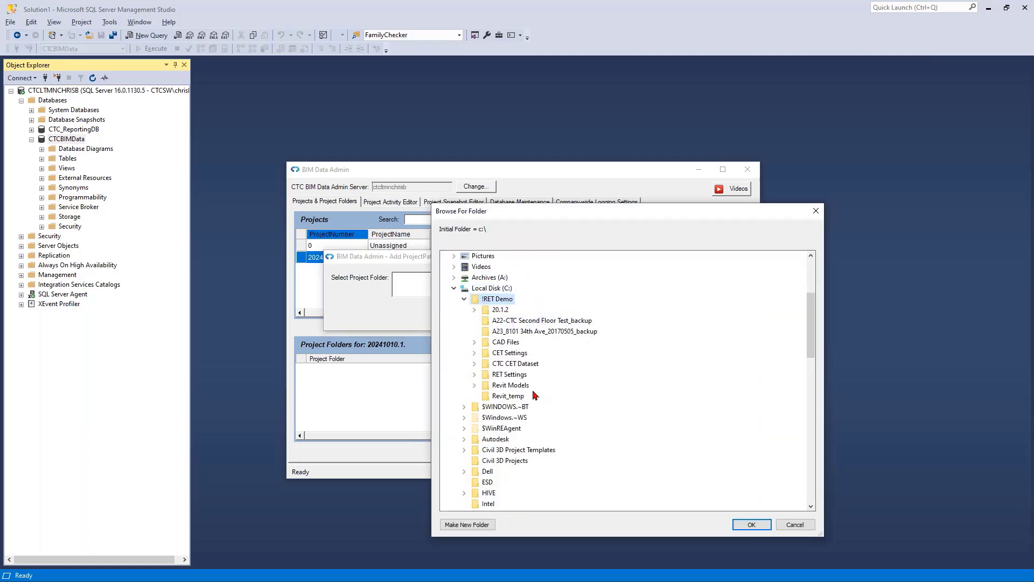
click(519, 384)
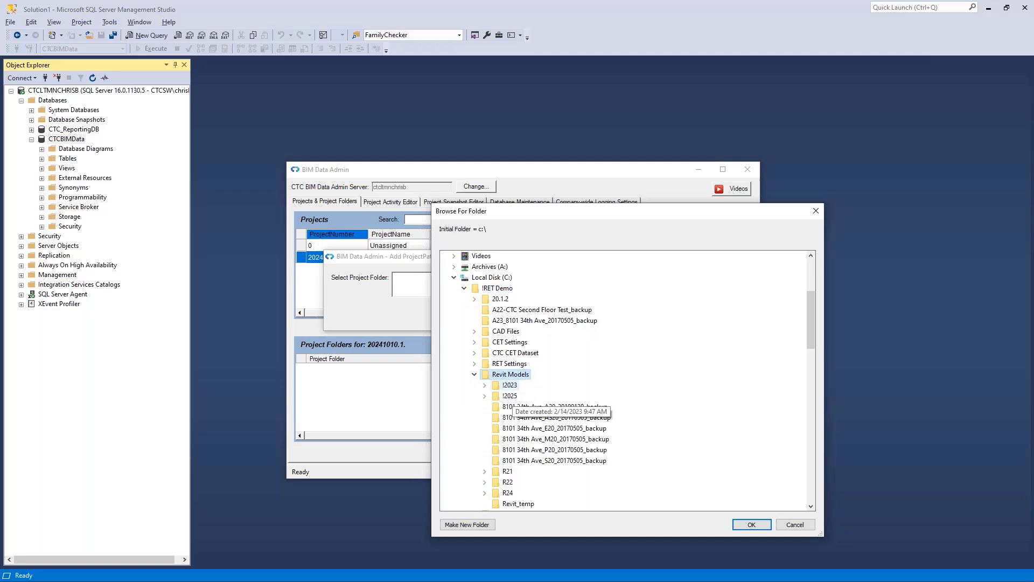
click(510, 385)
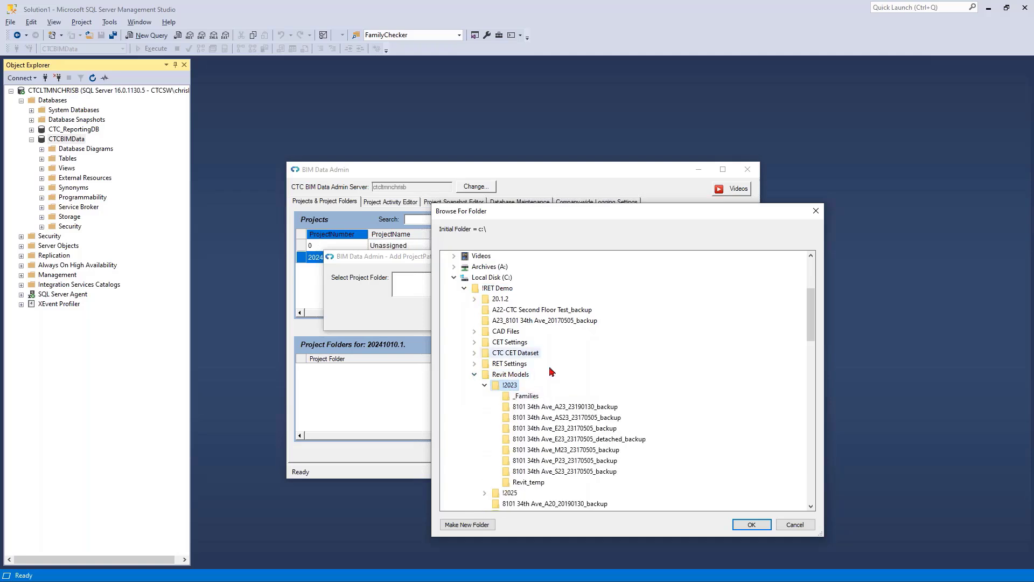
click(752, 524)
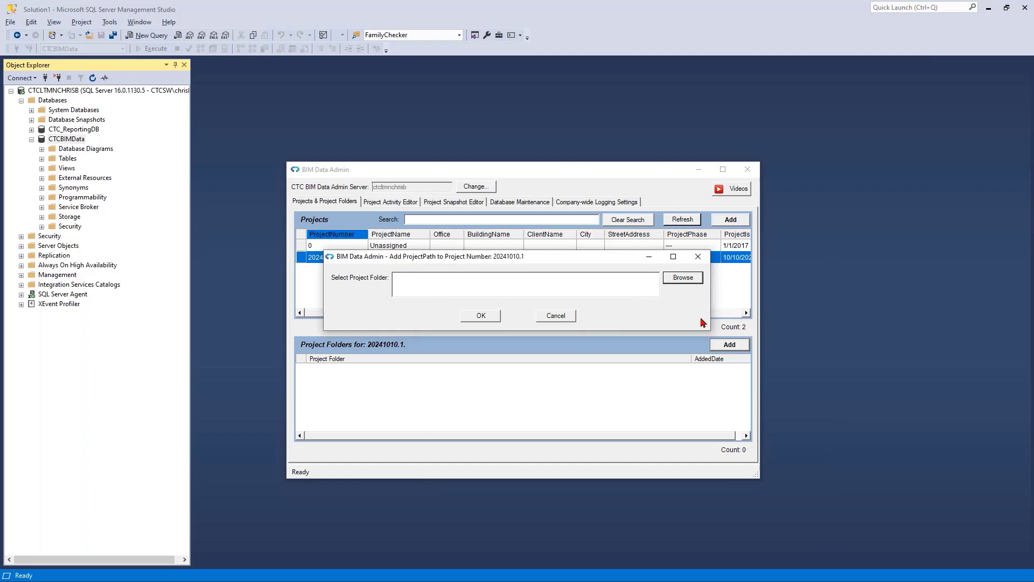
click(680, 278)
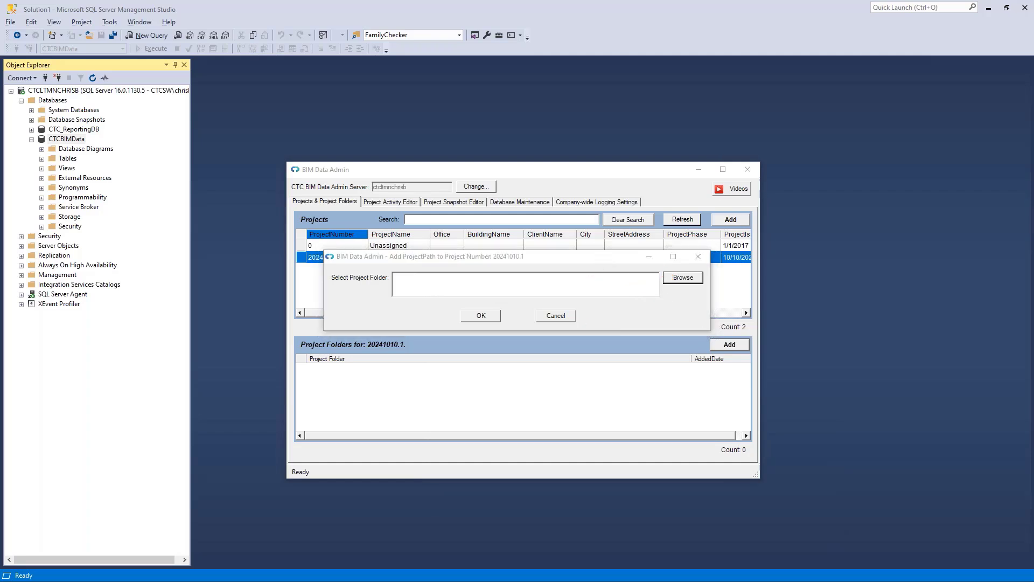
click(776, 515)
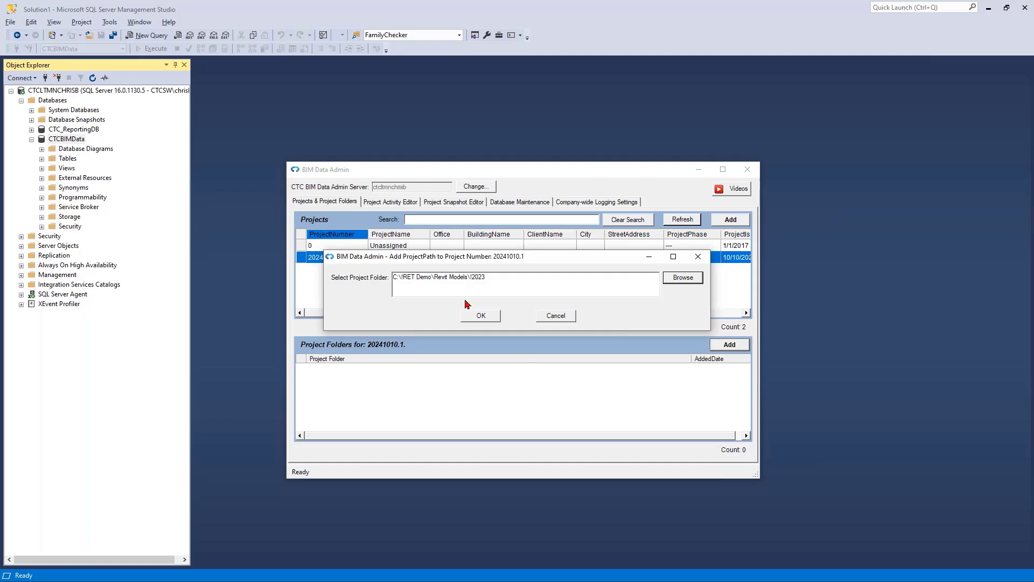
click(480, 317)
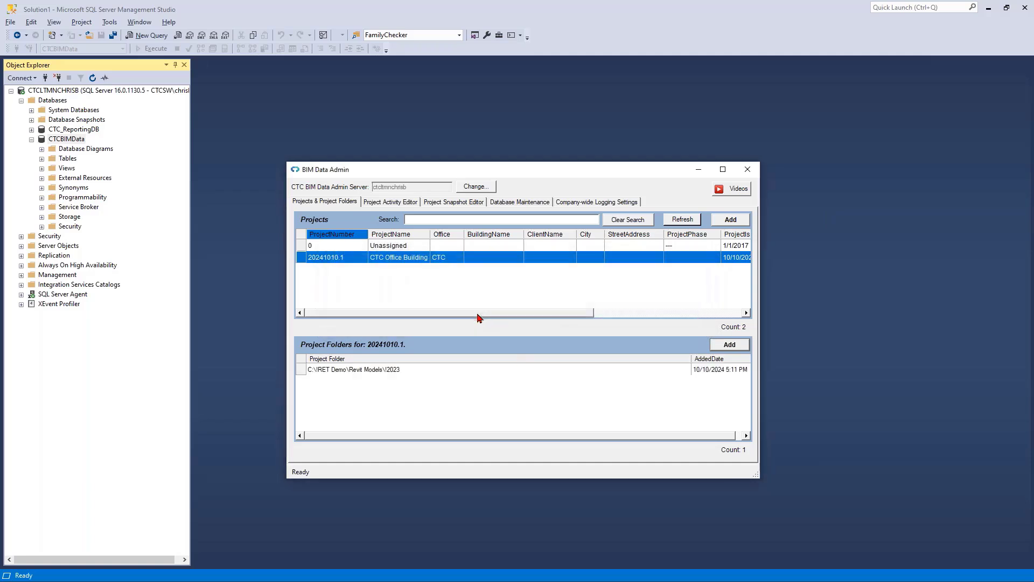
click(460, 373)
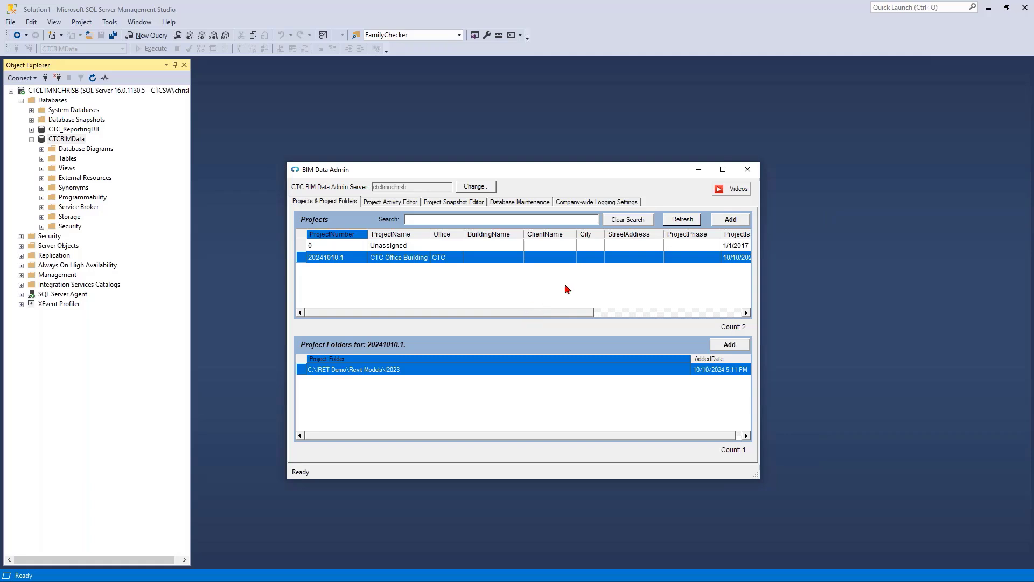
Look at the Project Activity Editor, then return to the Database Maintenance page.
click(538, 205)
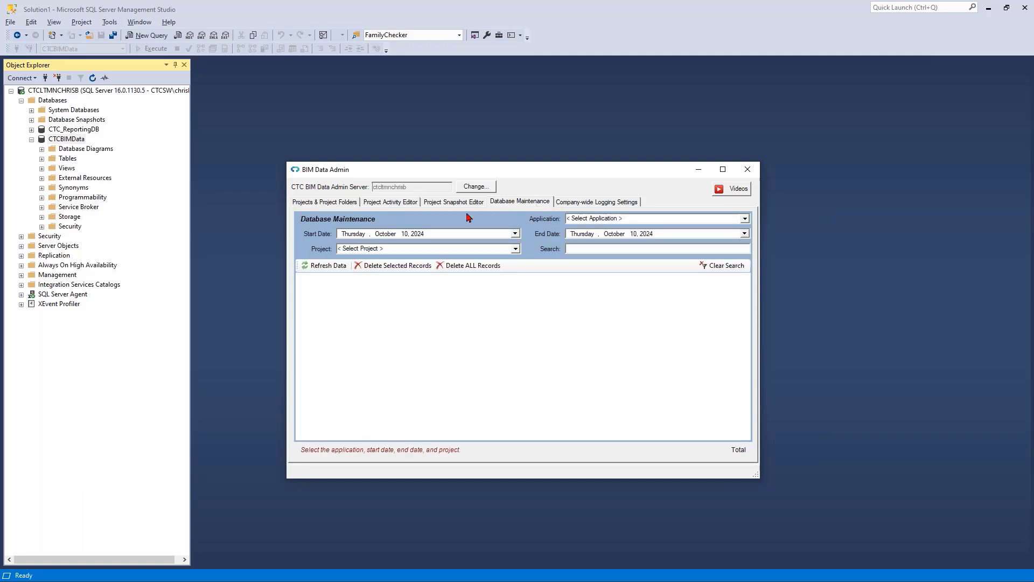
click(378, 207)
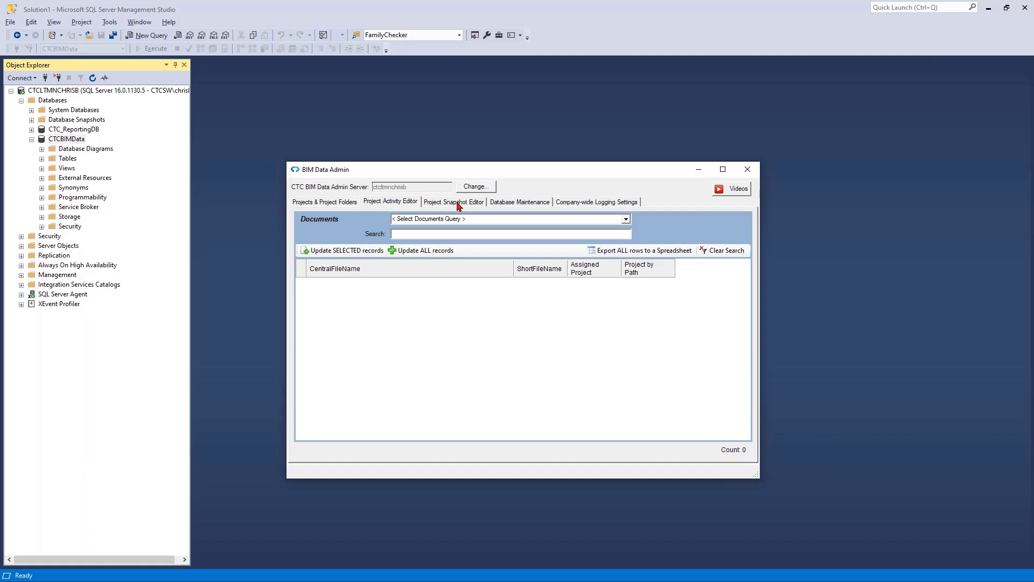
click(530, 204)
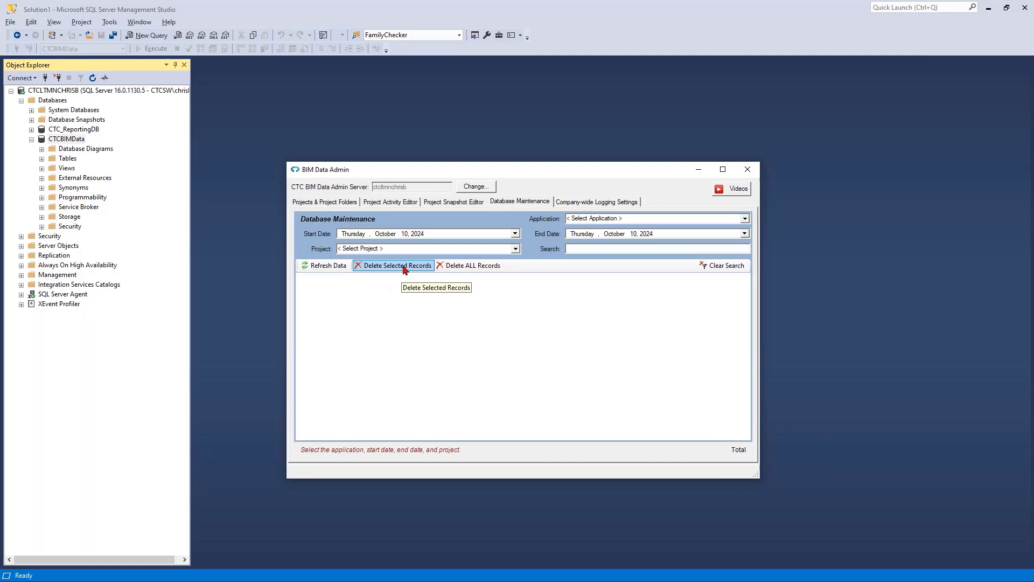
Show the Company-wide Logging Settings page listing the logged Revit activities.
click(605, 204)
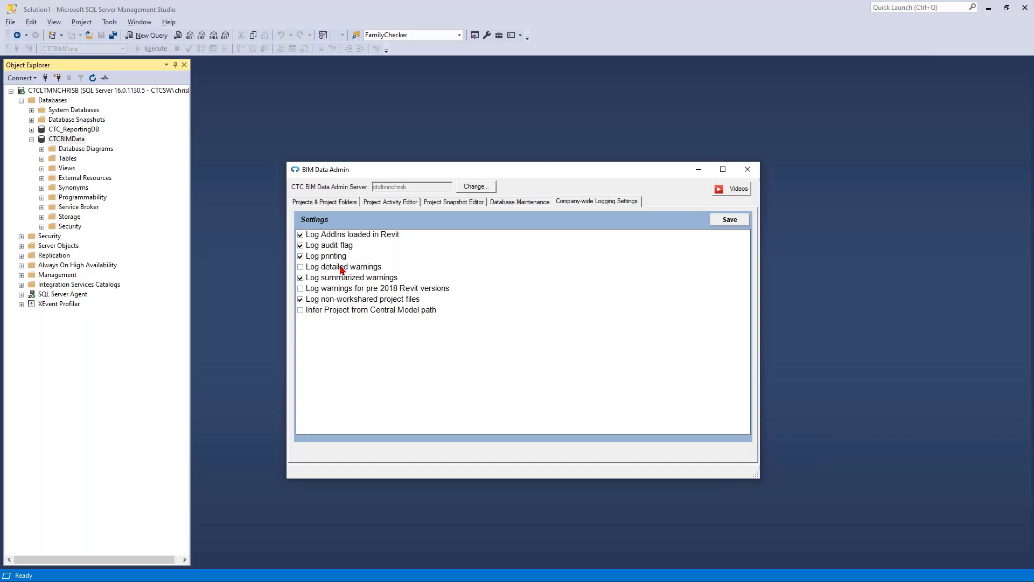
Save the logging settings with Log detailed warnings left unchecked.
click(301, 268)
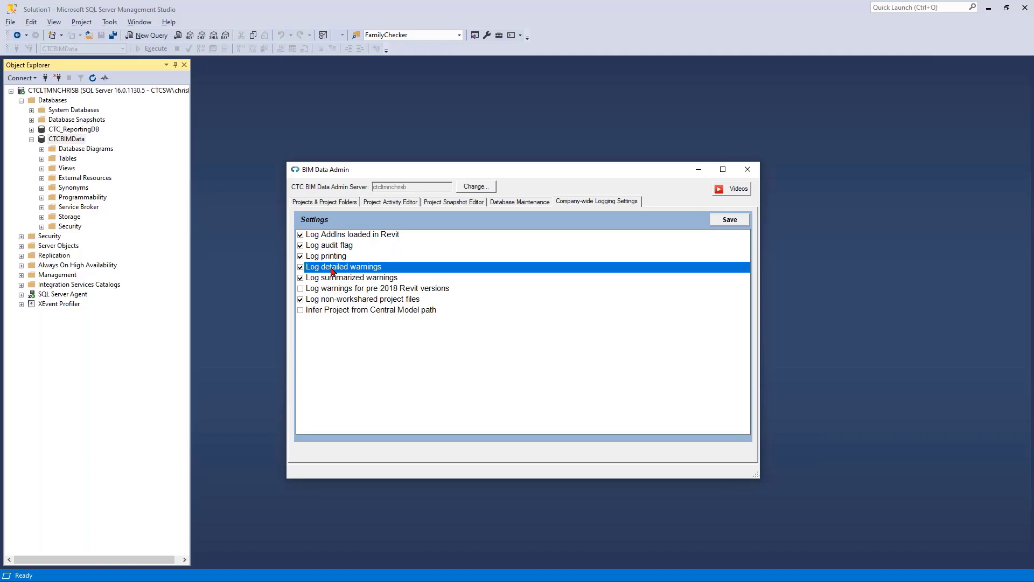
click(301, 268)
click(732, 221)
click(544, 330)
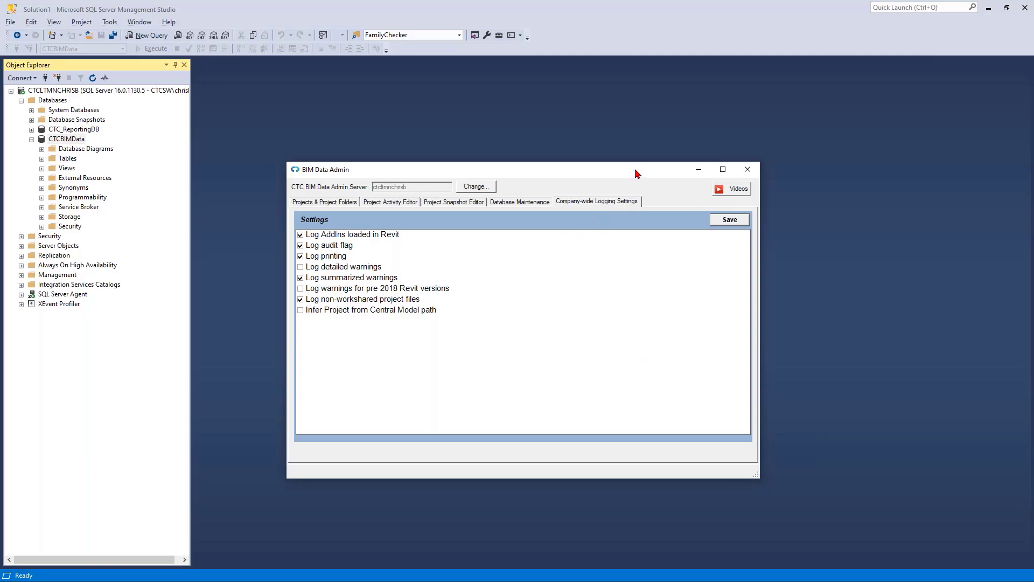
View the Project Activity Editor, close BIM Data Admin, and return to the Live Demo slide.
drag(654, 168, 696, 153)
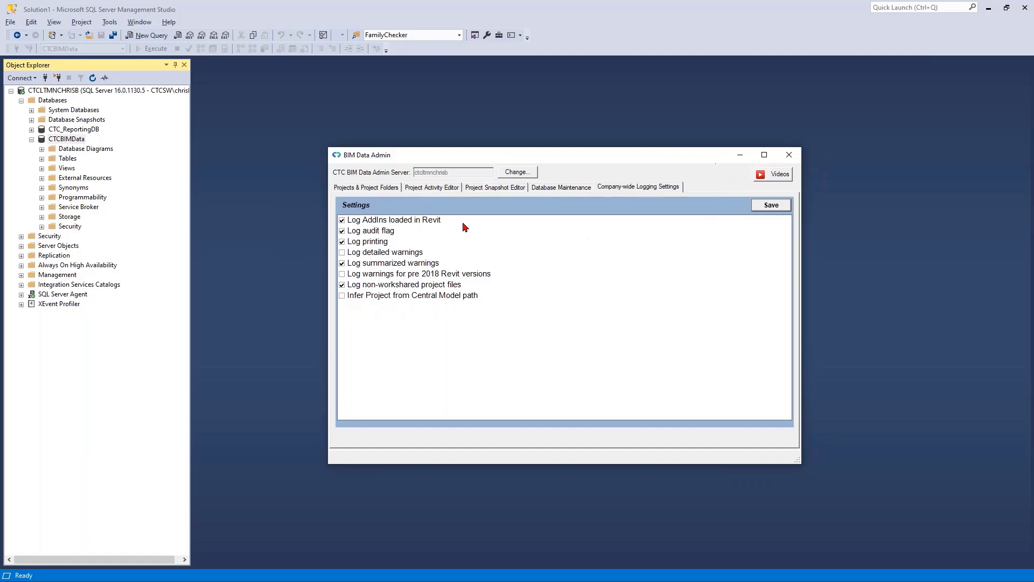
click(446, 188)
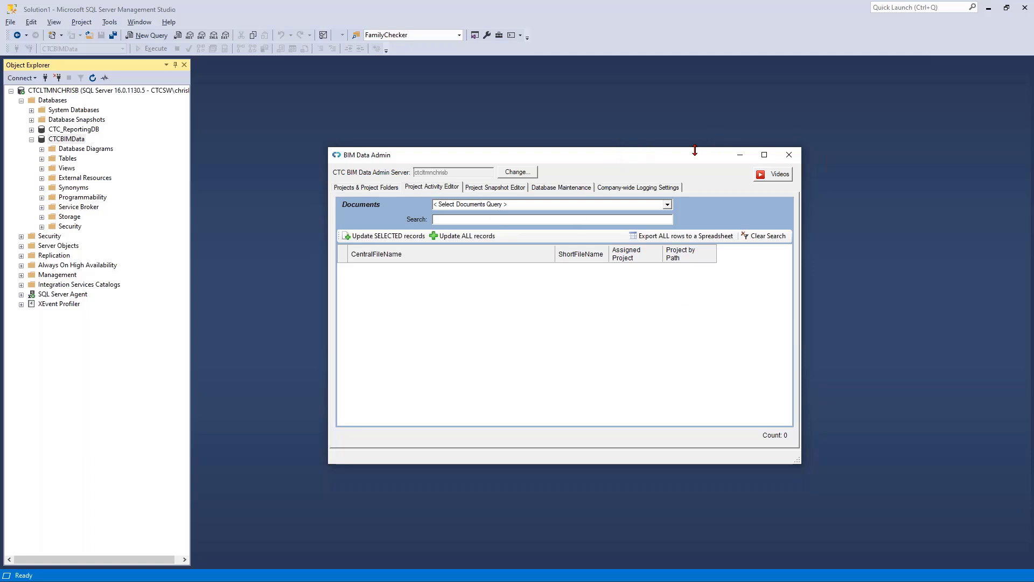
click(789, 155)
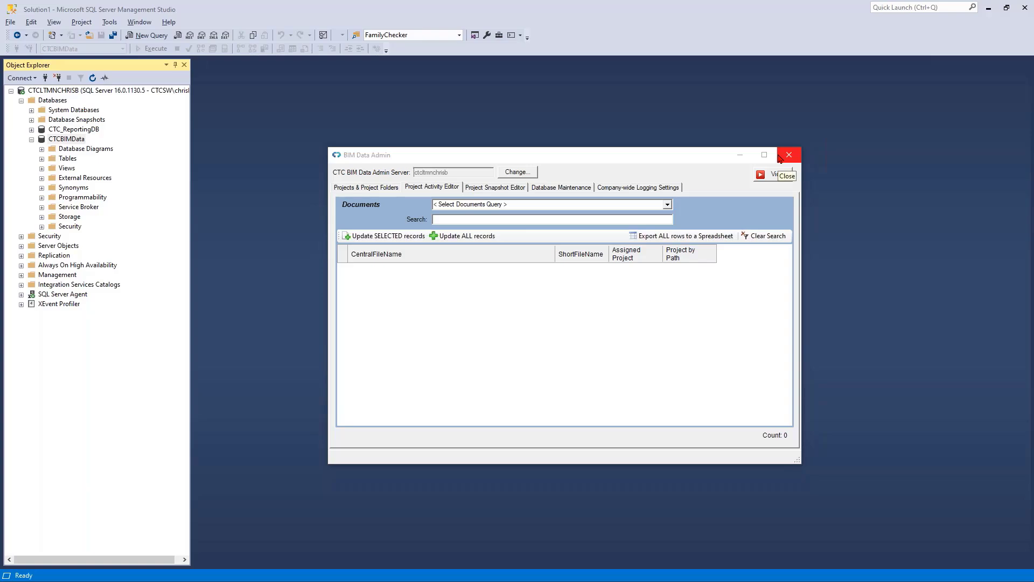
key(alt+Tab)
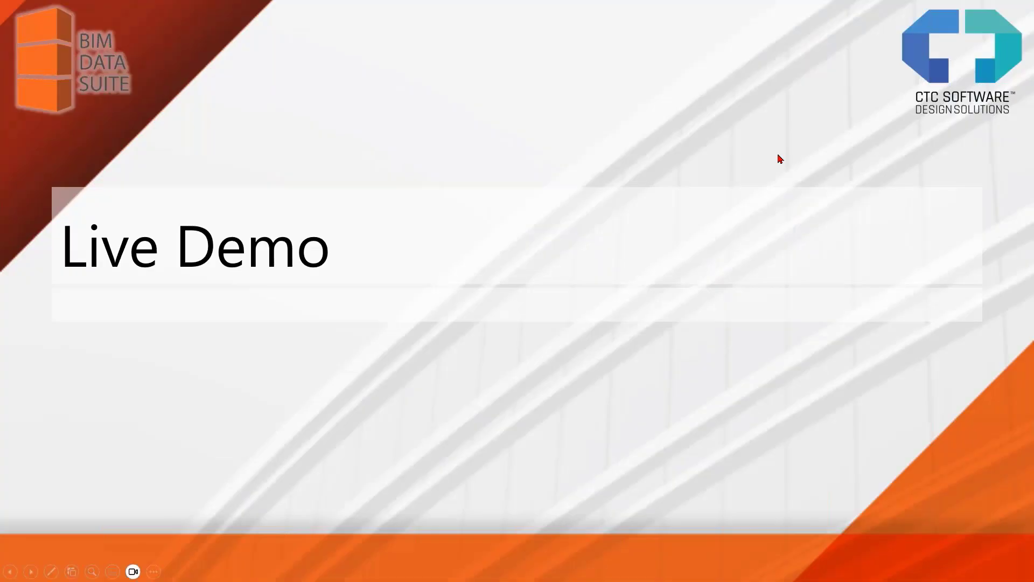
Advance to Getting Started, revealing the background service bullet and the Open and Sync Times sub-bullet.
key(Right)
key(Right)
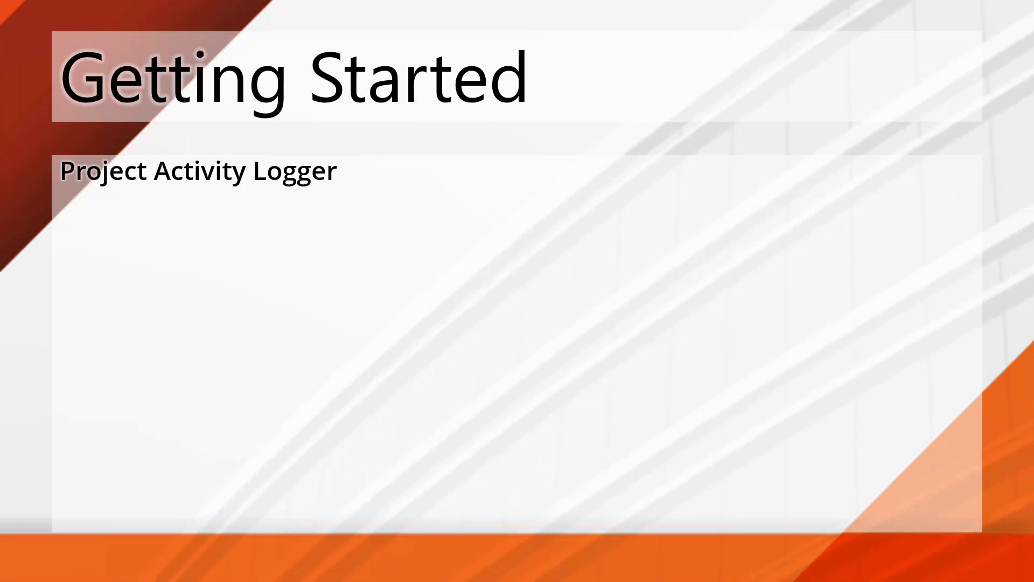
key(Right)
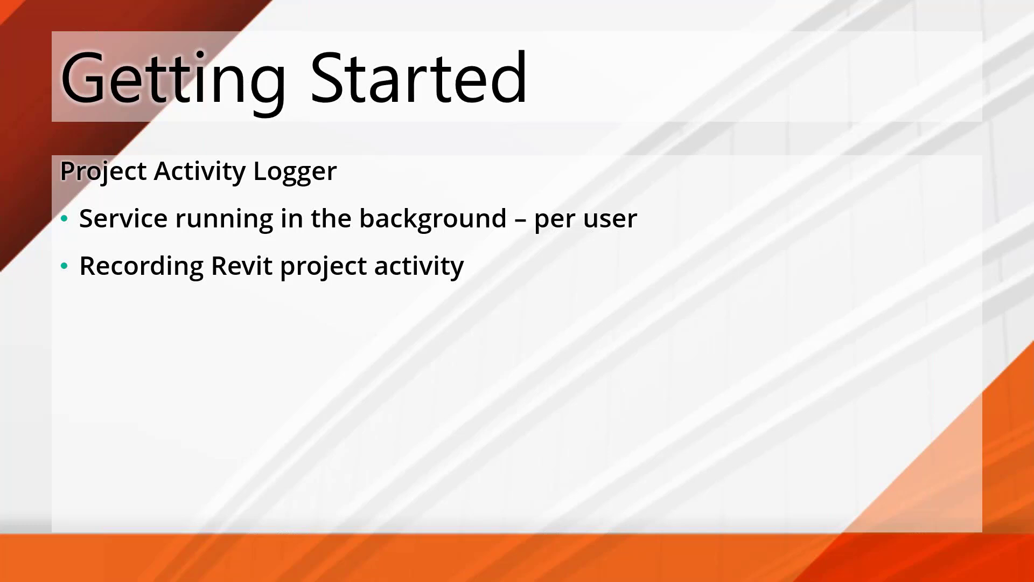
key(Right)
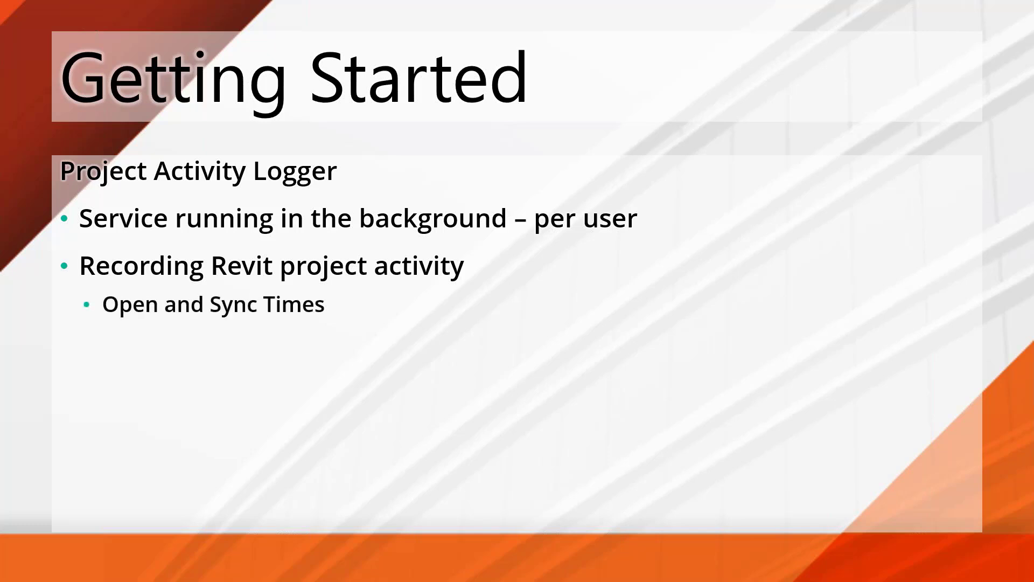
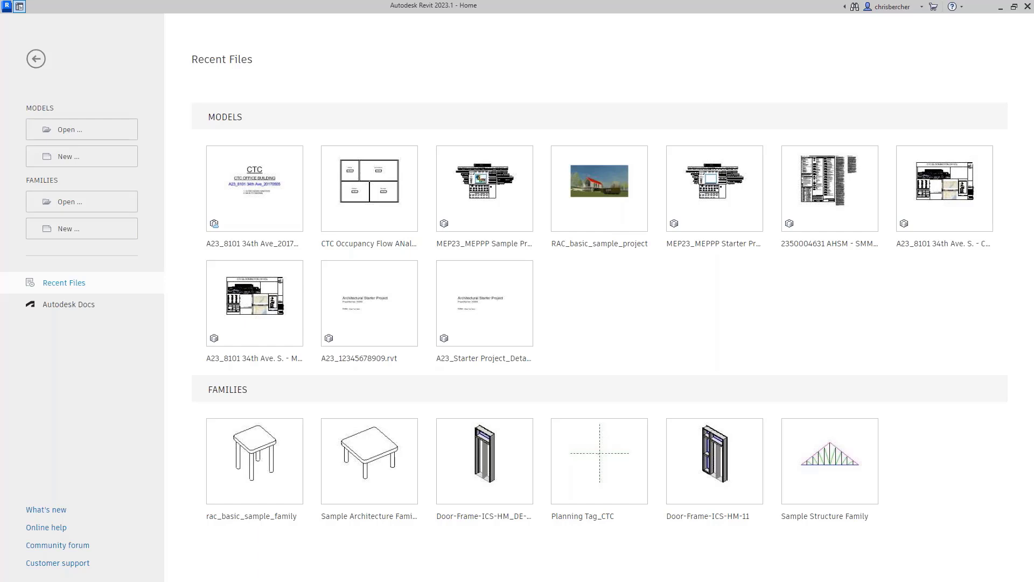
drag(1033, 168, 884, 168)
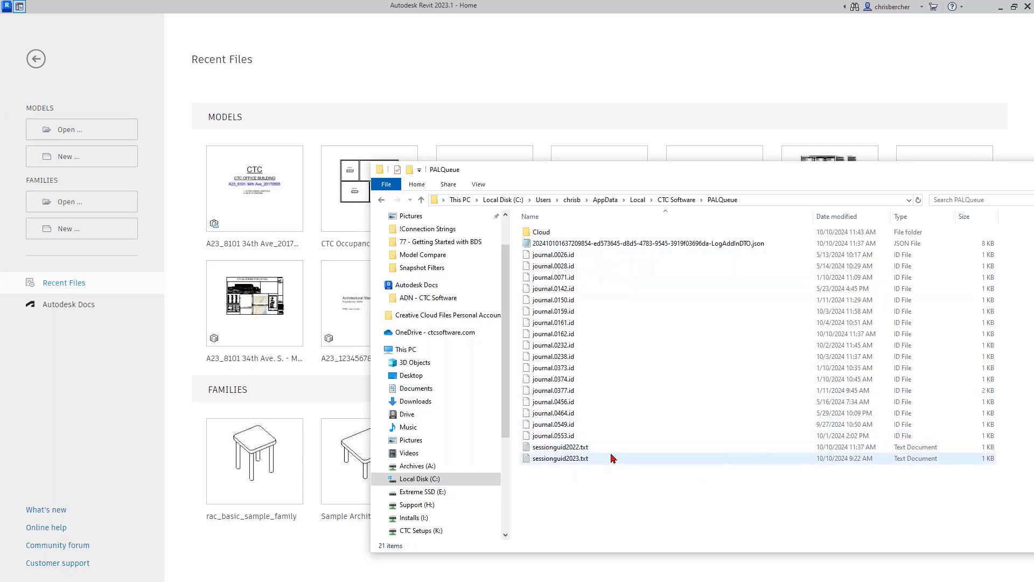
drag(656, 171, 697, 156)
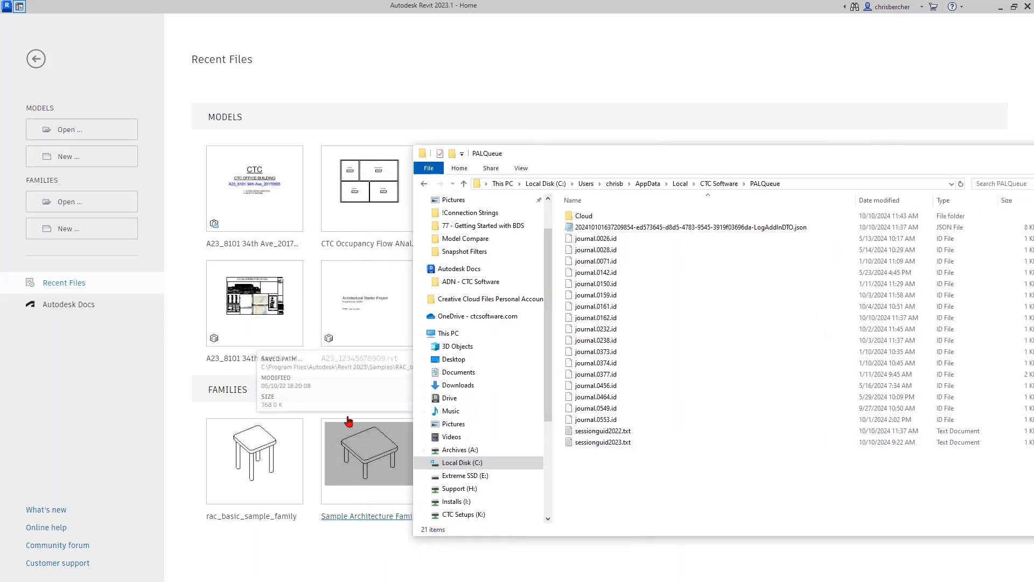
click(264, 199)
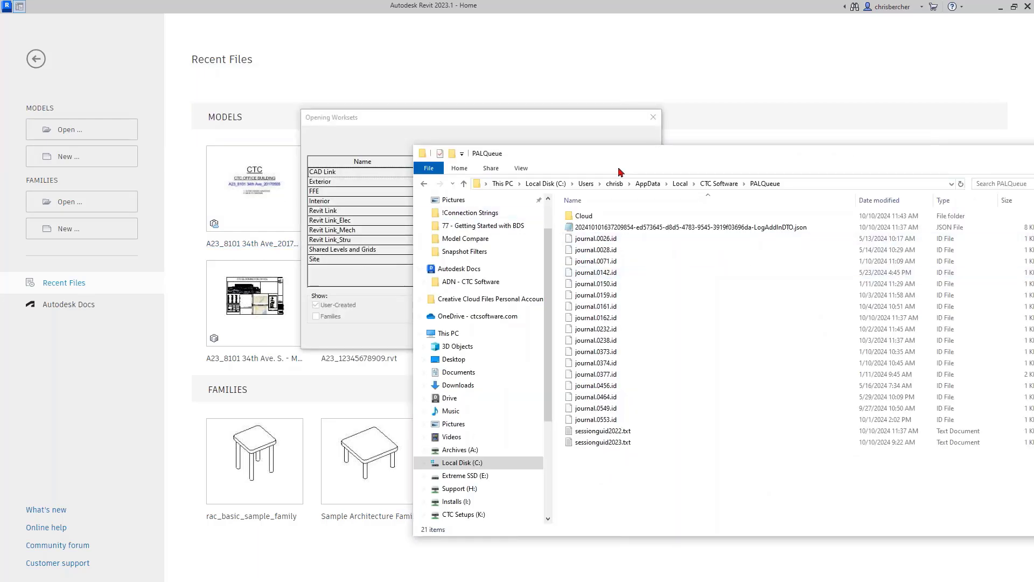
Load A23_8101 34th Ave_20170505 with its worksets, landing on the EXIT VIEW drafting view.
click(369, 273)
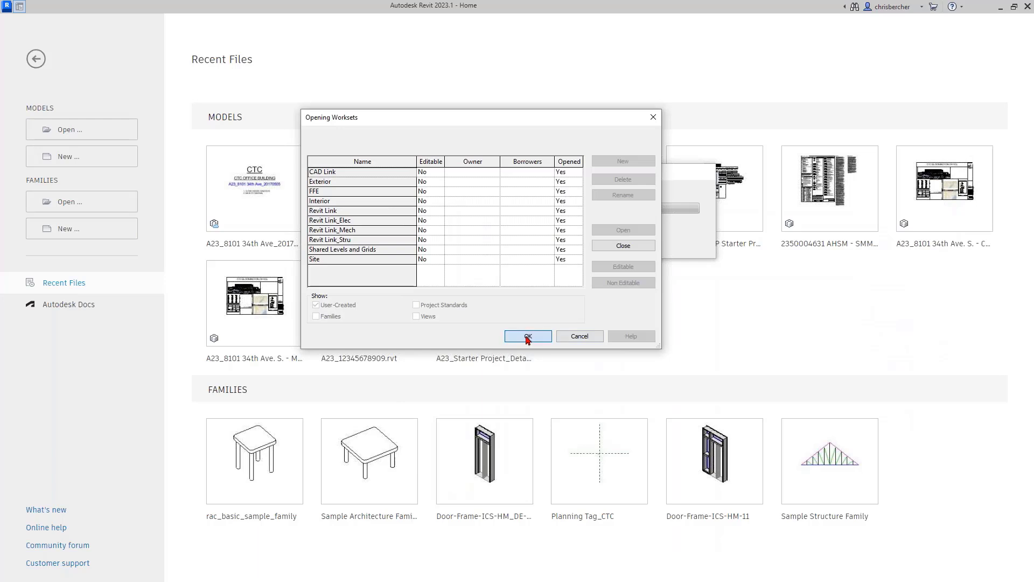
click(528, 337)
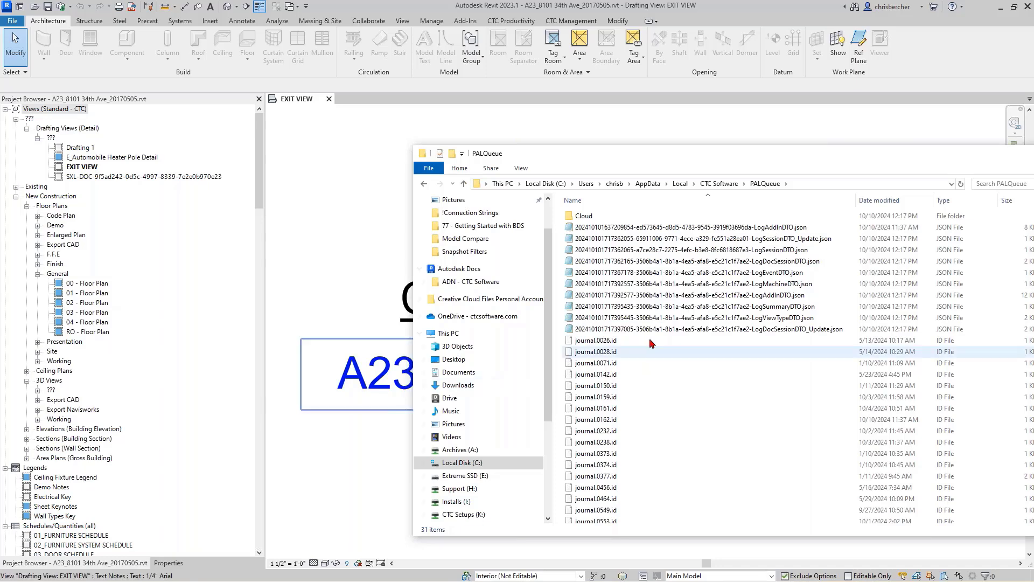
Open the 01 - Floor Plan view, the 05_SPECIALTIES EQUIPMENT SCHEDULE and sheet A020b - LOWER LEVEL CODE PLAN.
click(695, 431)
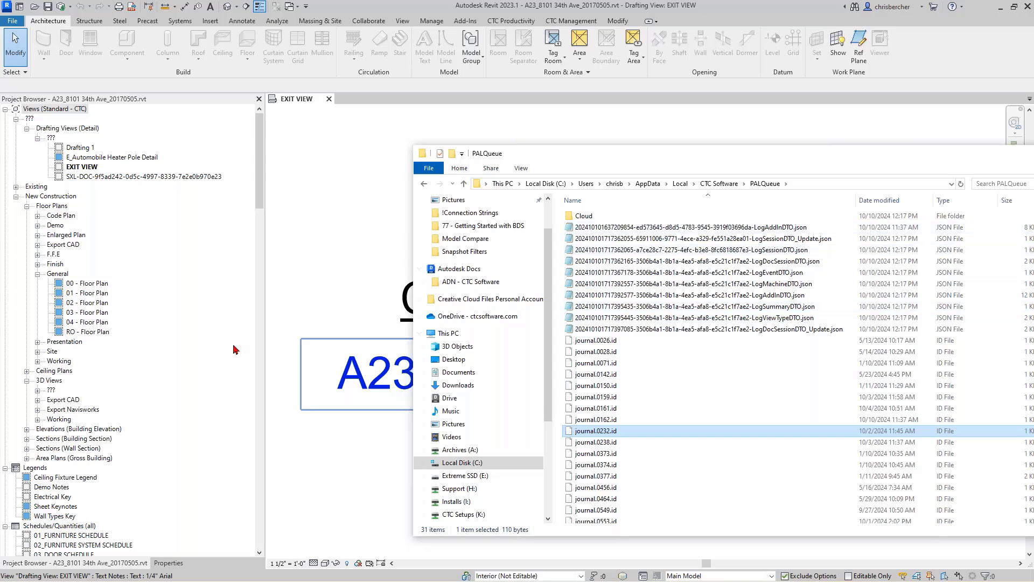
click(214, 291)
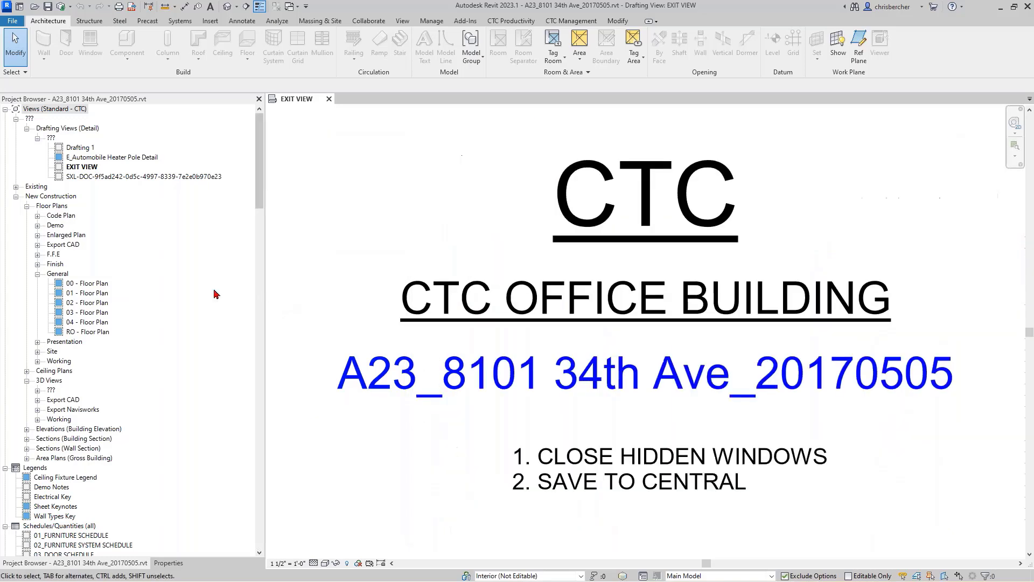
double_click(88, 296)
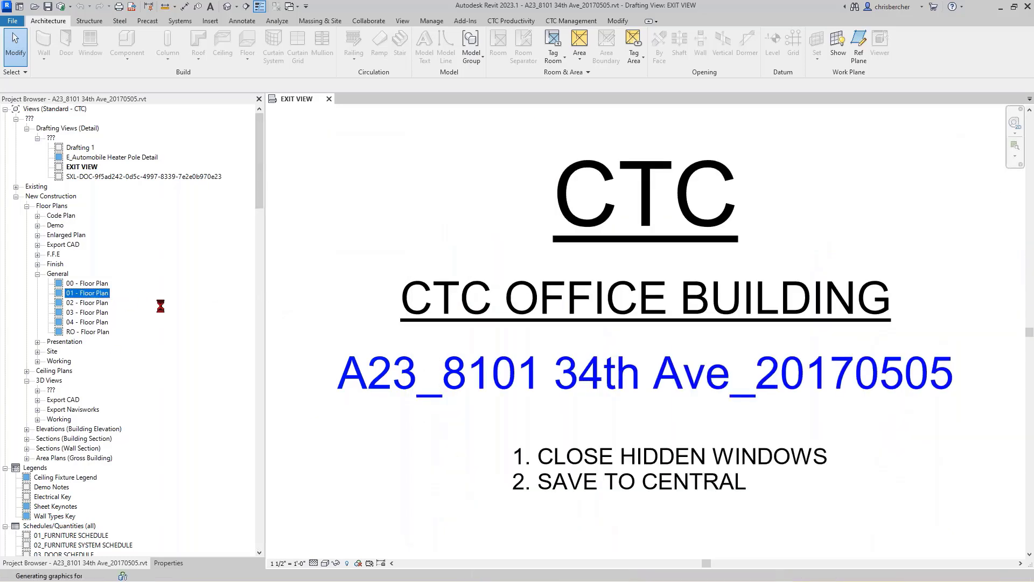
scroll(62, 479, down, 4)
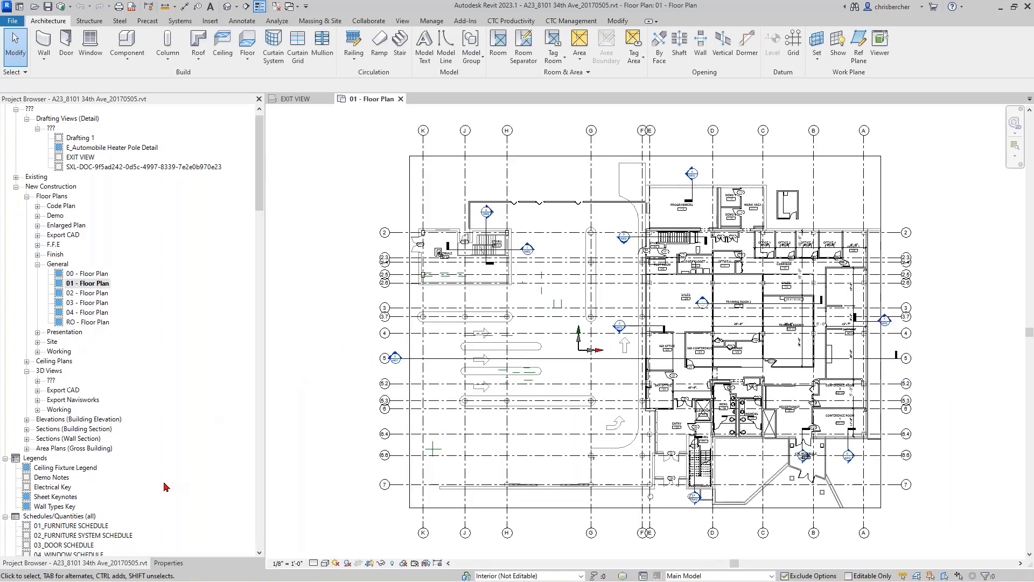
double_click(62, 468)
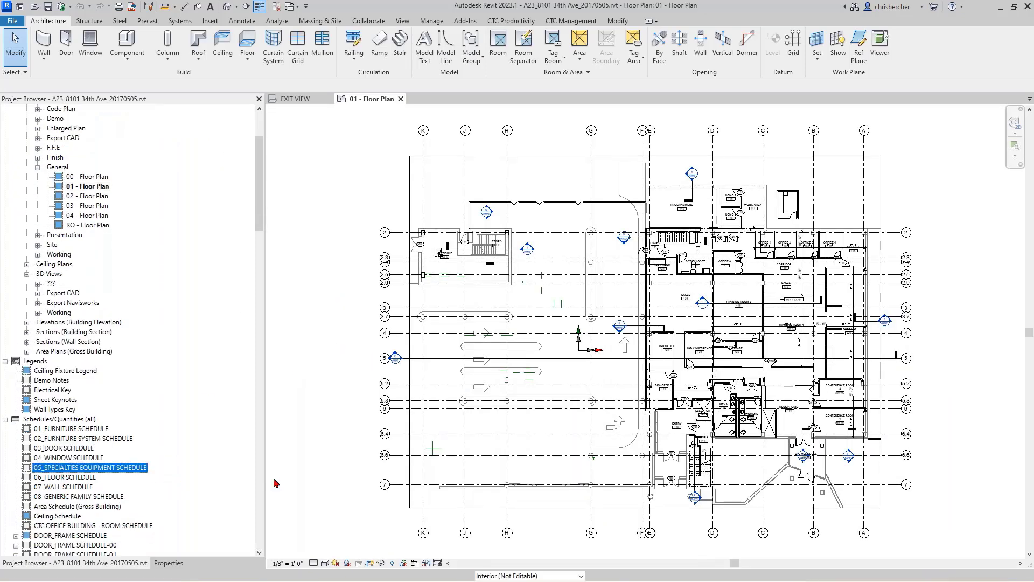
scroll(204, 466, down, 2)
scroll(204, 466, down, 11)
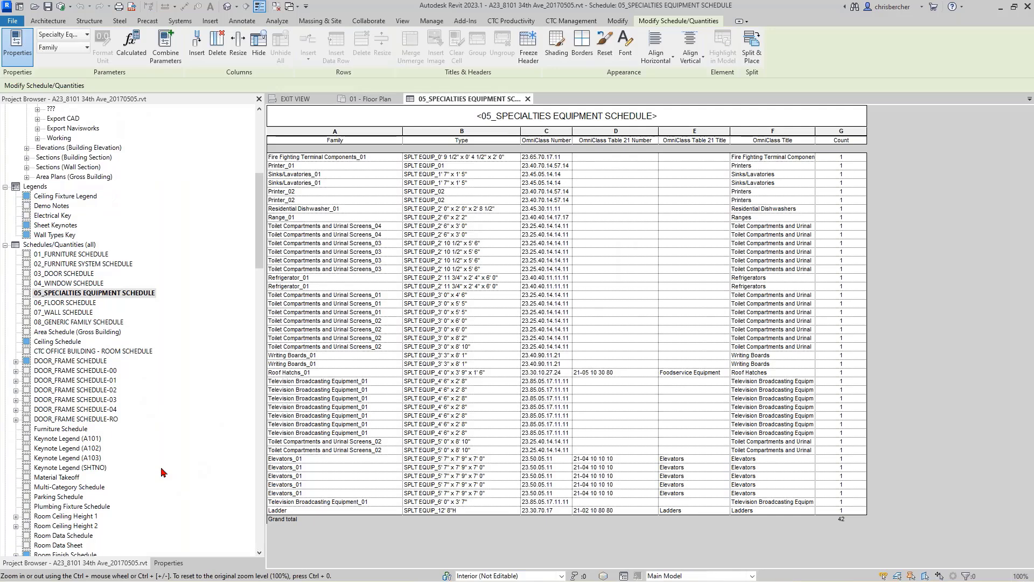
double_click(95, 478)
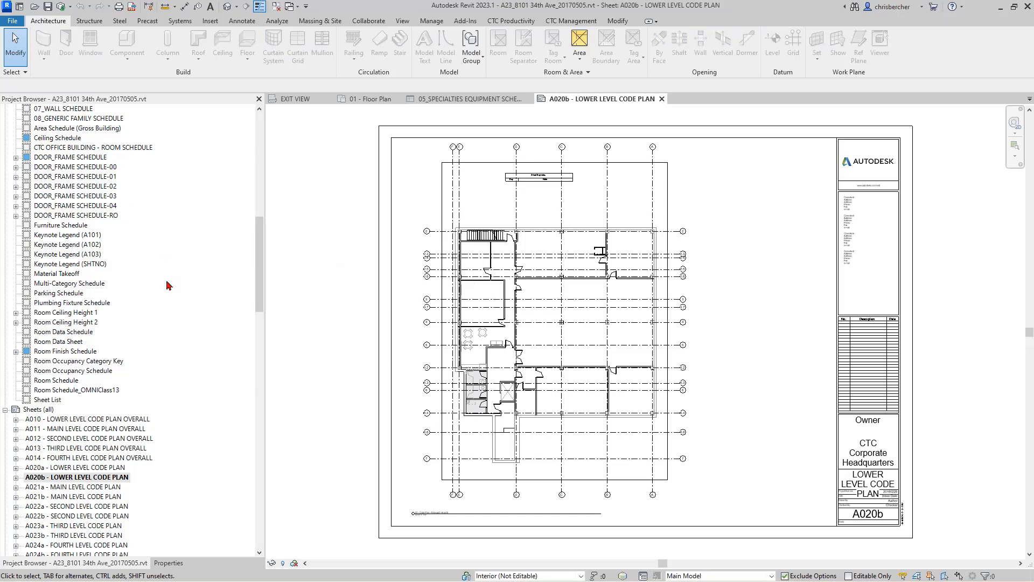
Place the Room Schedule on the sheet, split it, and set both parts side by side beside the plan.
drag(56, 381, 769, 229)
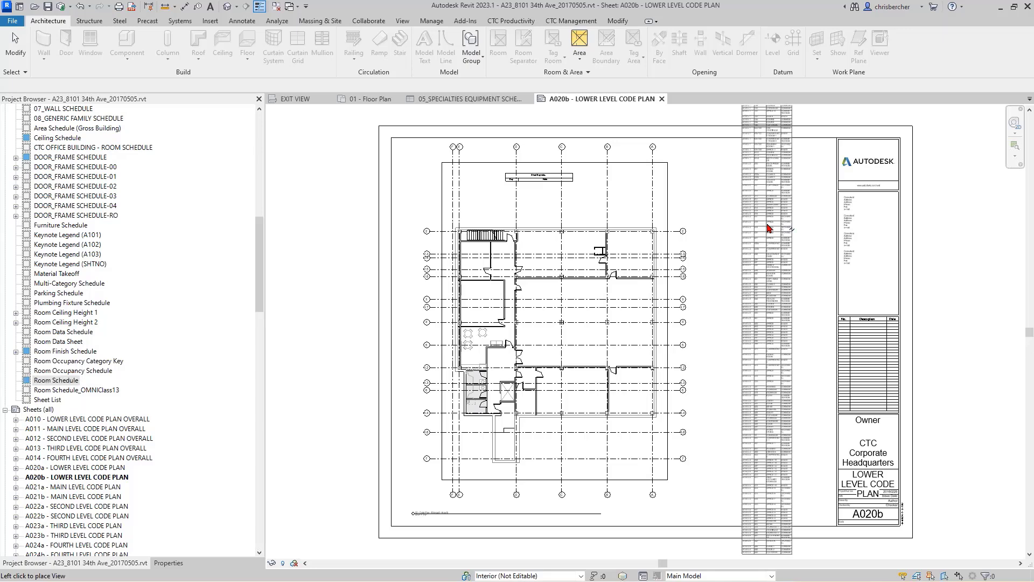
click(786, 258)
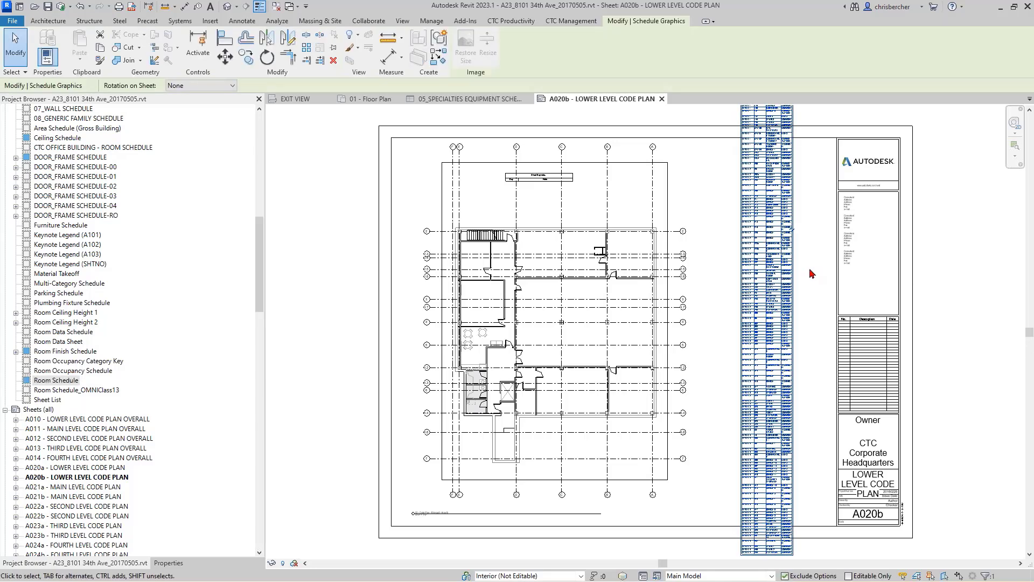
click(792, 236)
drag(778, 194, 745, 438)
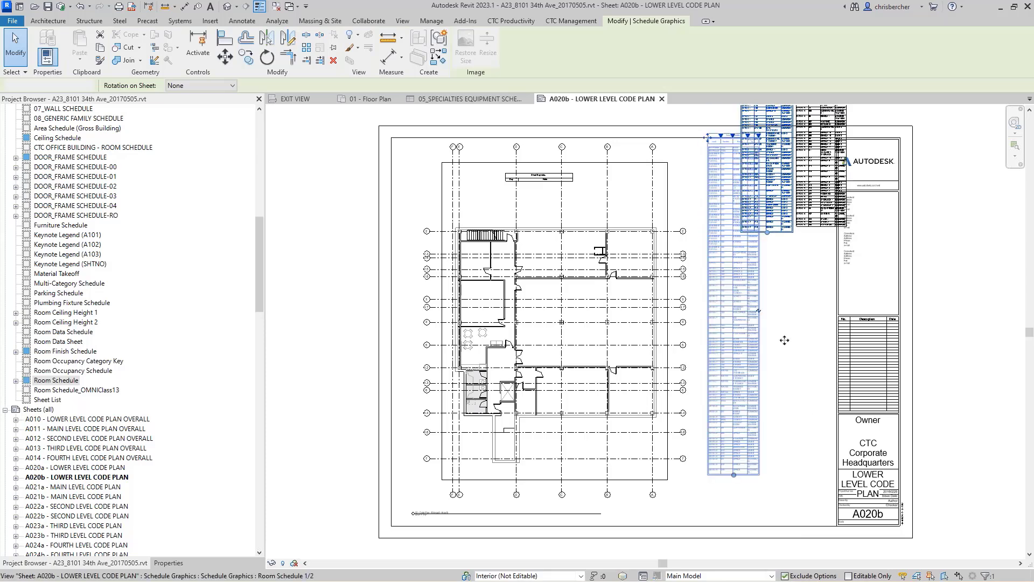
click(823, 192)
drag(818, 192, 789, 471)
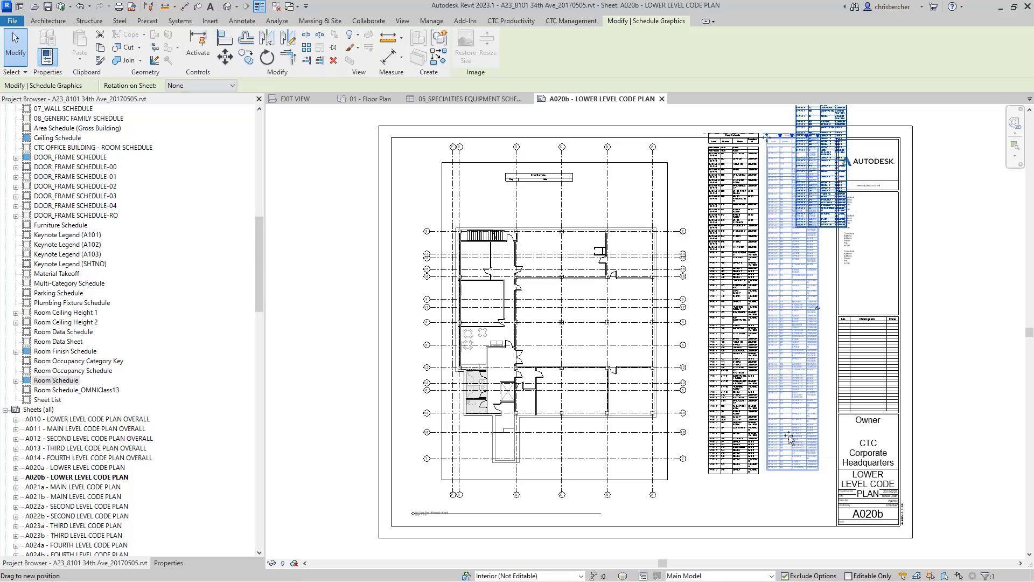
click(1010, 435)
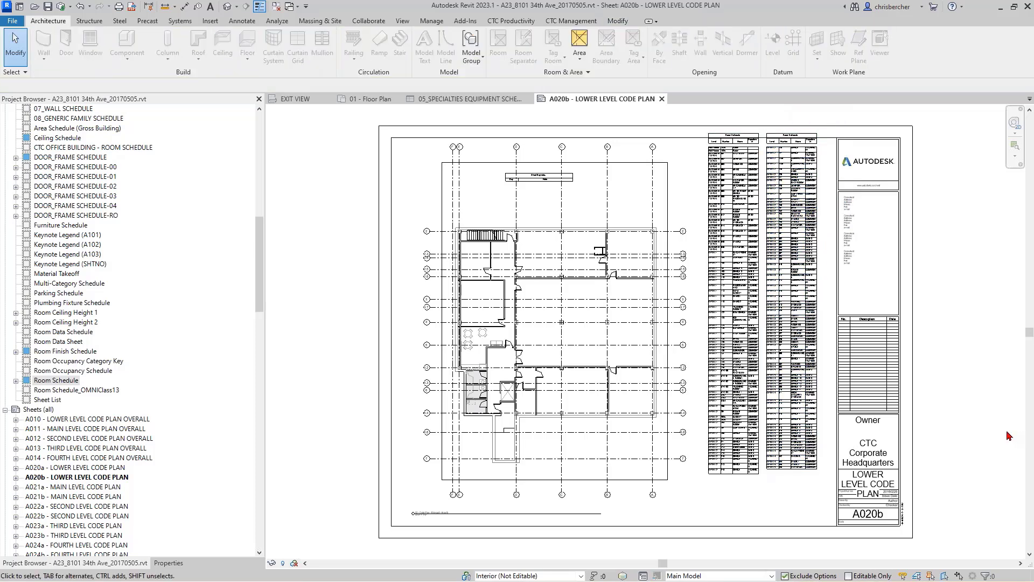
key(alt+Tab)
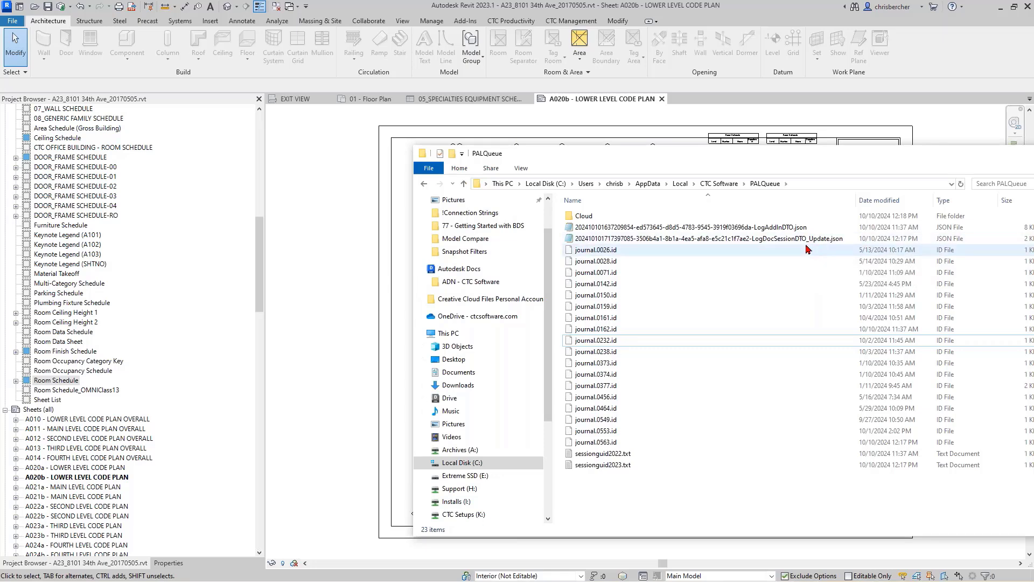
drag(772, 155, 788, 164)
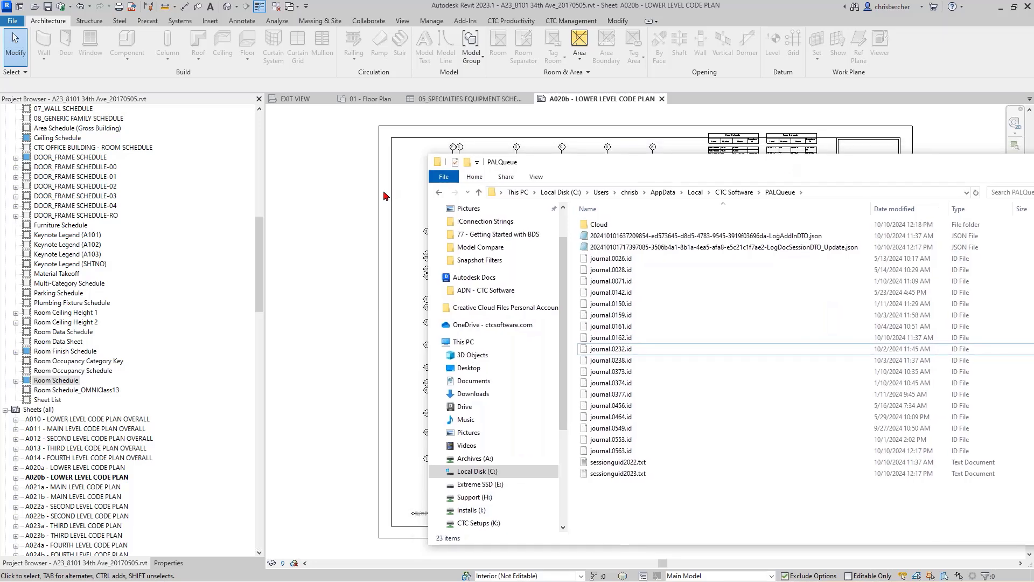
click(322, 208)
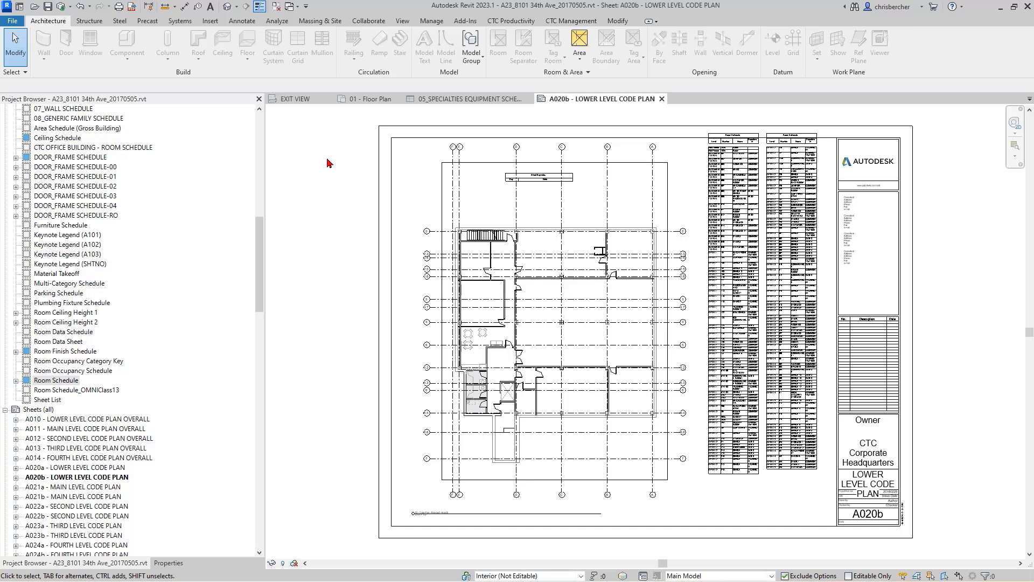
middle_drag(325, 176, 334, 180)
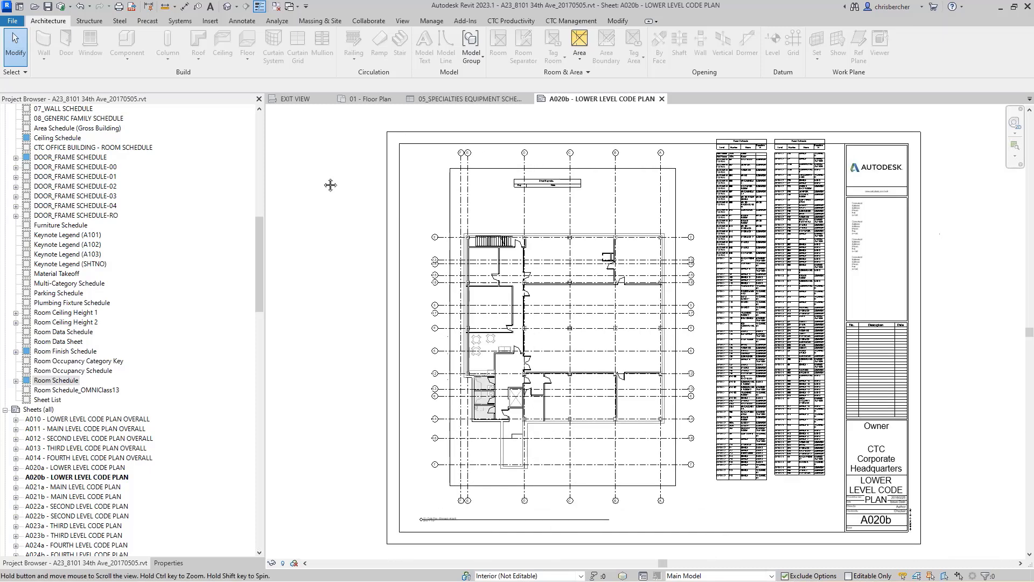
Synchronize the model with central with Compact Central Model turned on.
click(63, 11)
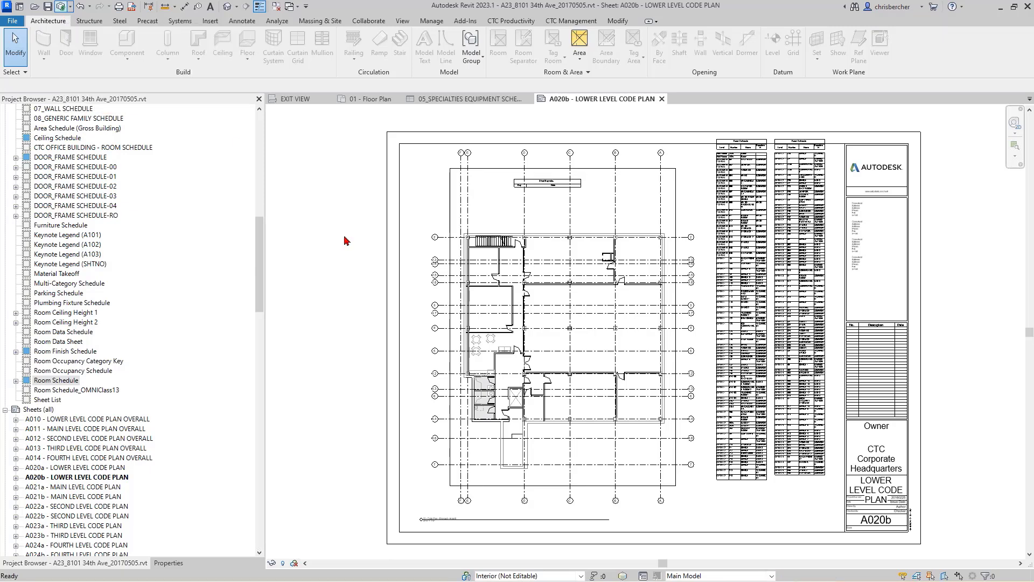
click(407, 247)
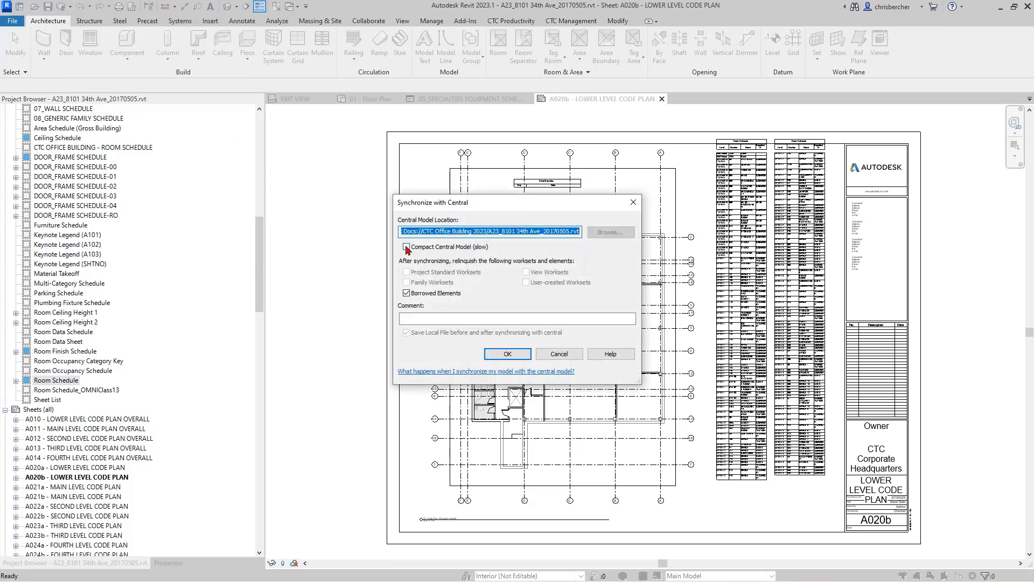
click(508, 354)
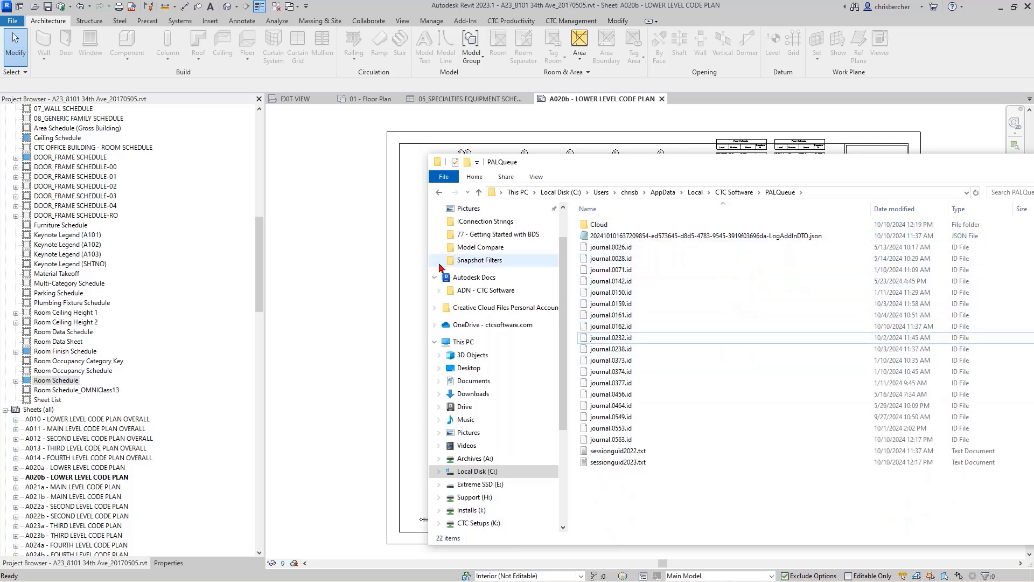
Minimize the PALQueue folder window and bring BIM Data Admin to the front.
click(315, 281)
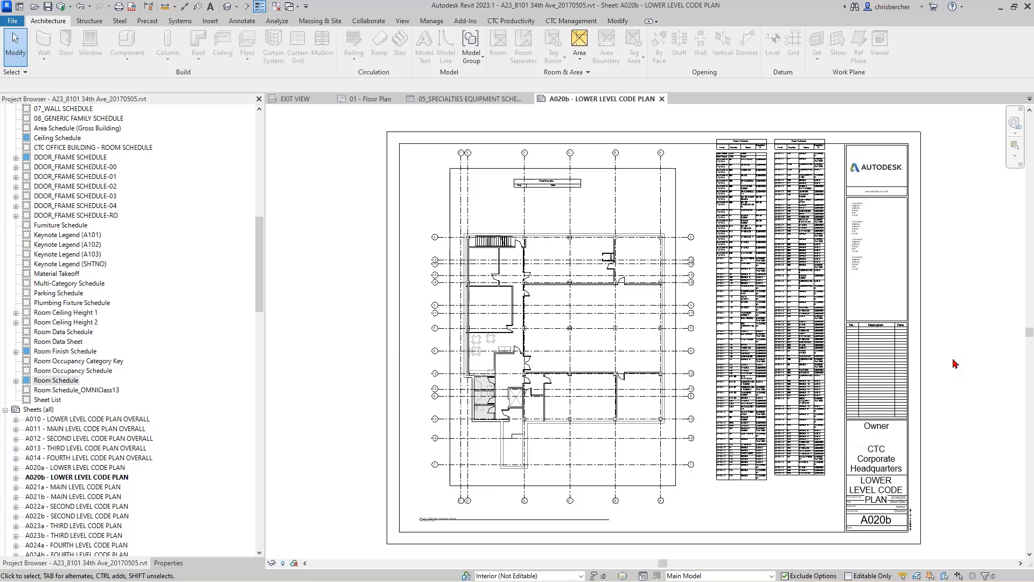
key(alt+Tab)
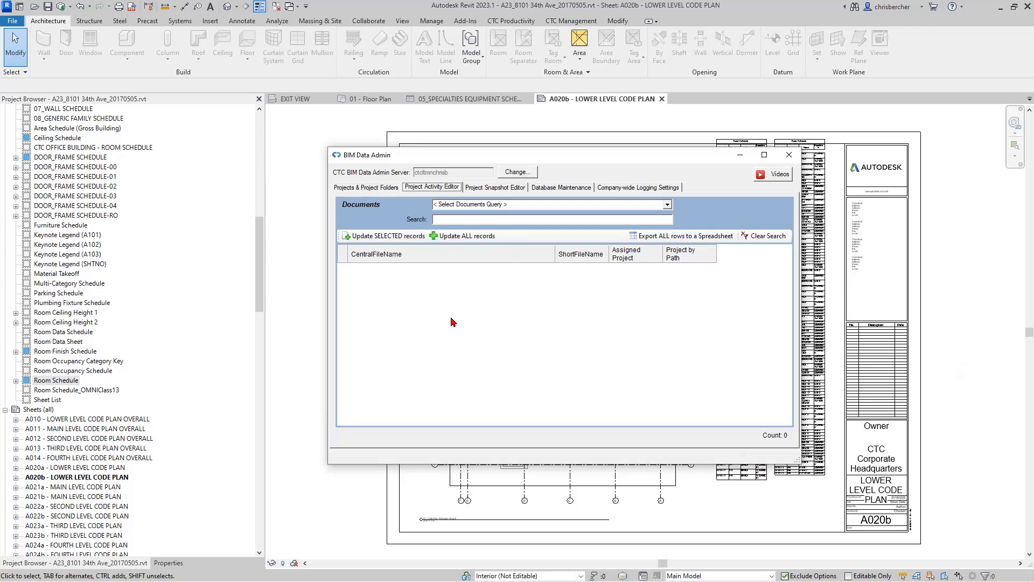
In the Project Activity Editor, list folders not mapped to a project and pick CTC Office Building 2023.
click(377, 187)
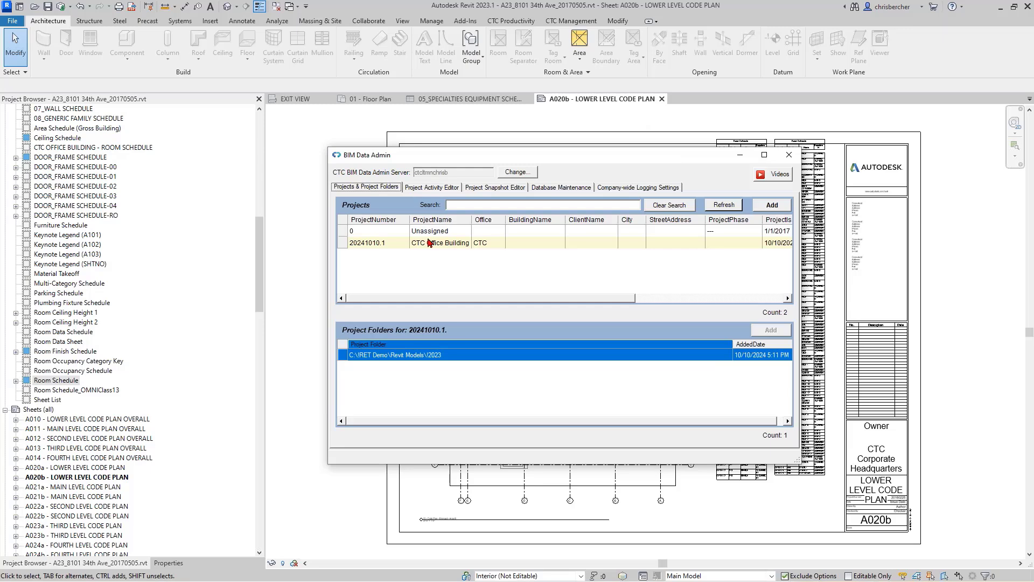
click(432, 243)
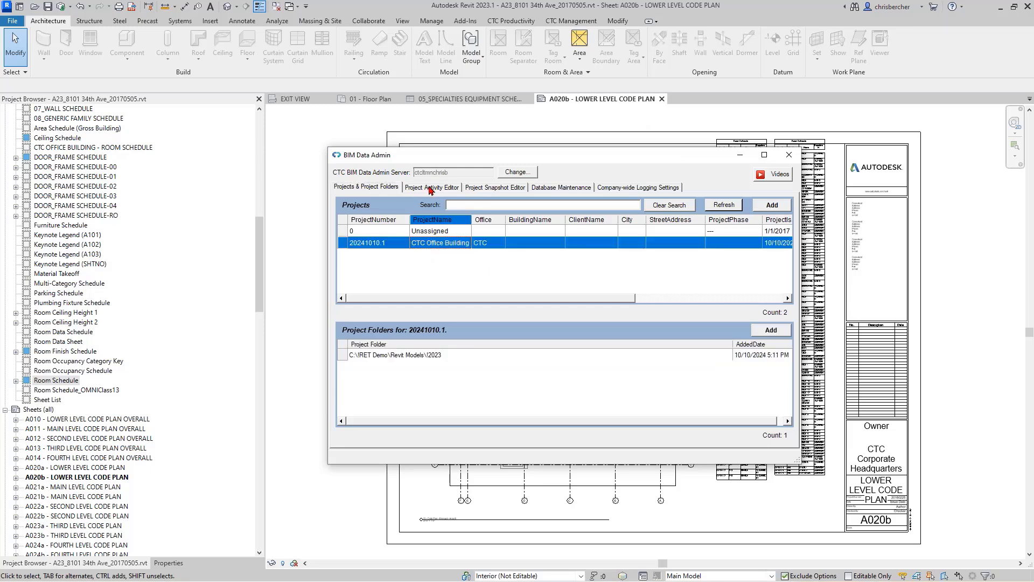
click(431, 187)
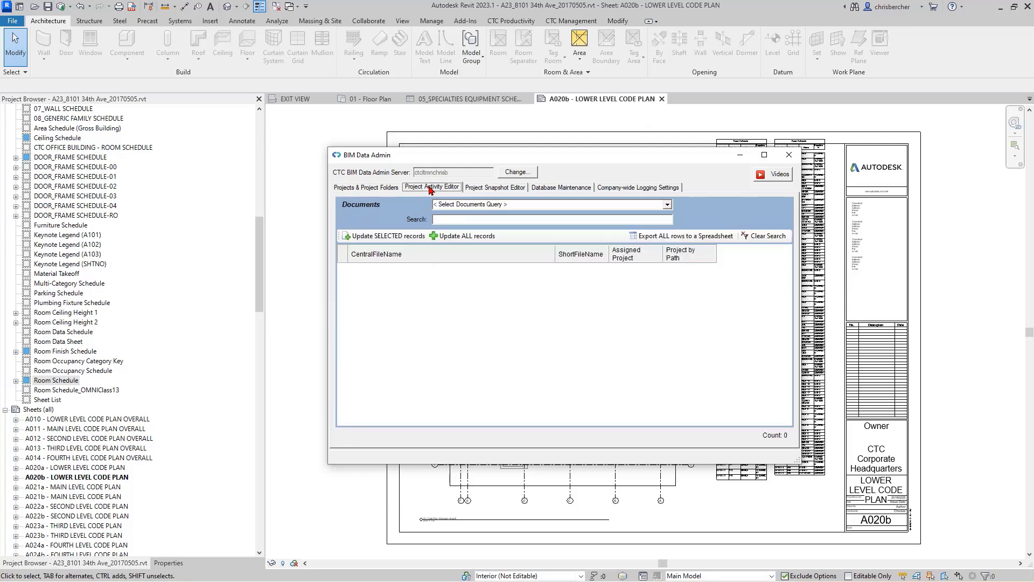
click(668, 204)
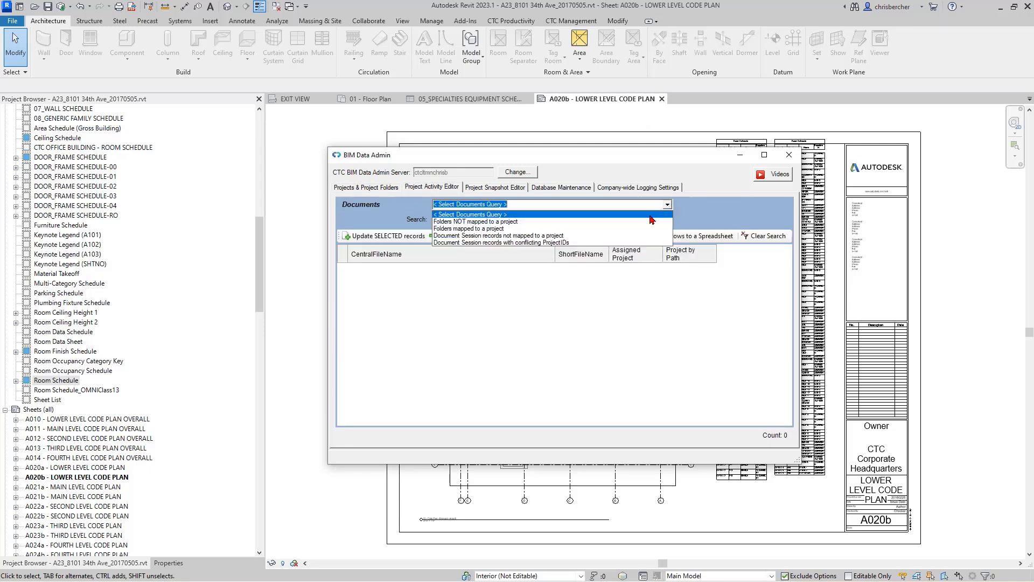
click(611, 221)
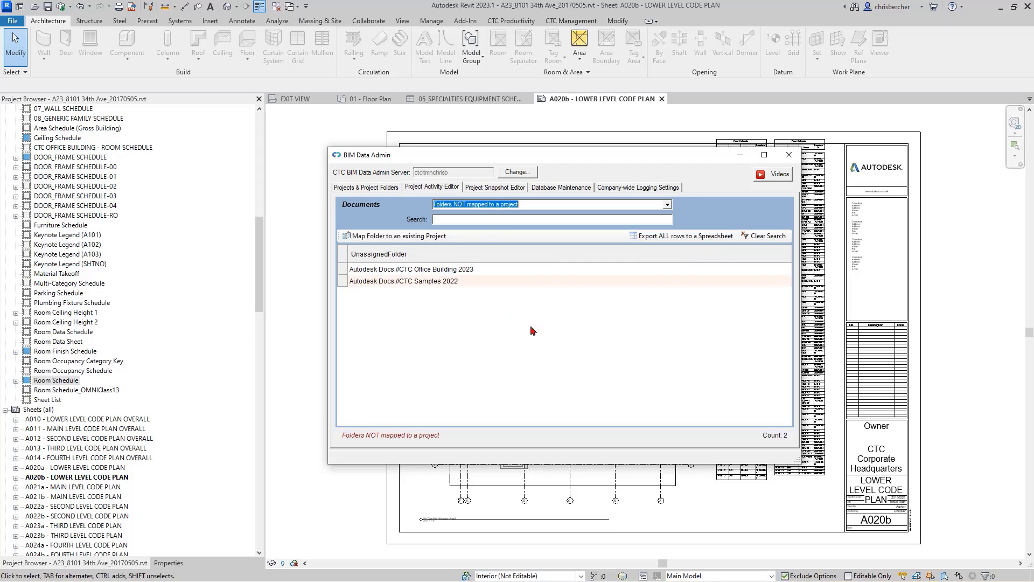
click(460, 271)
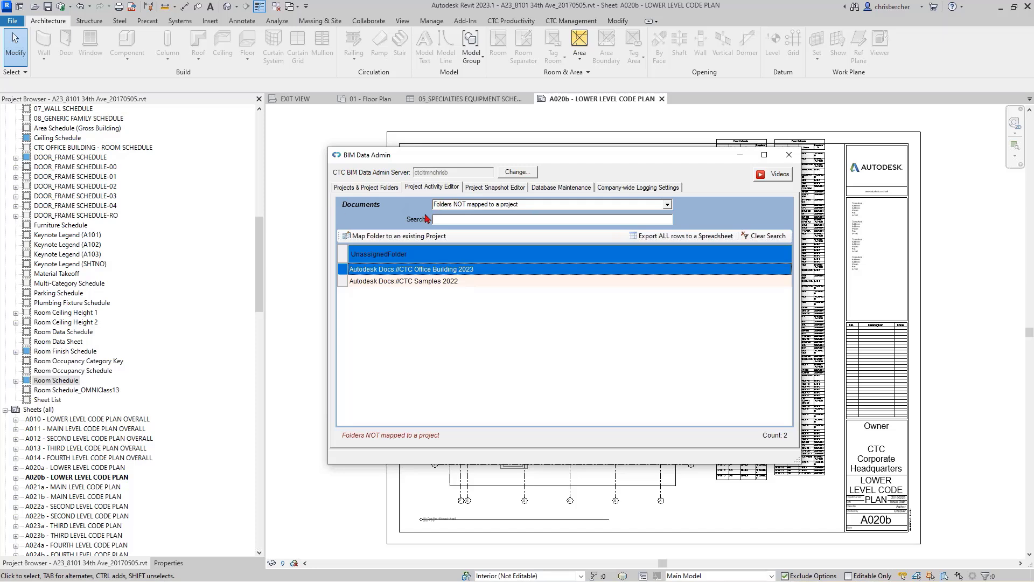
Compare against the mapped-folder list, return to unmapped folders, and reselect CTC Office Building 2023.
click(670, 205)
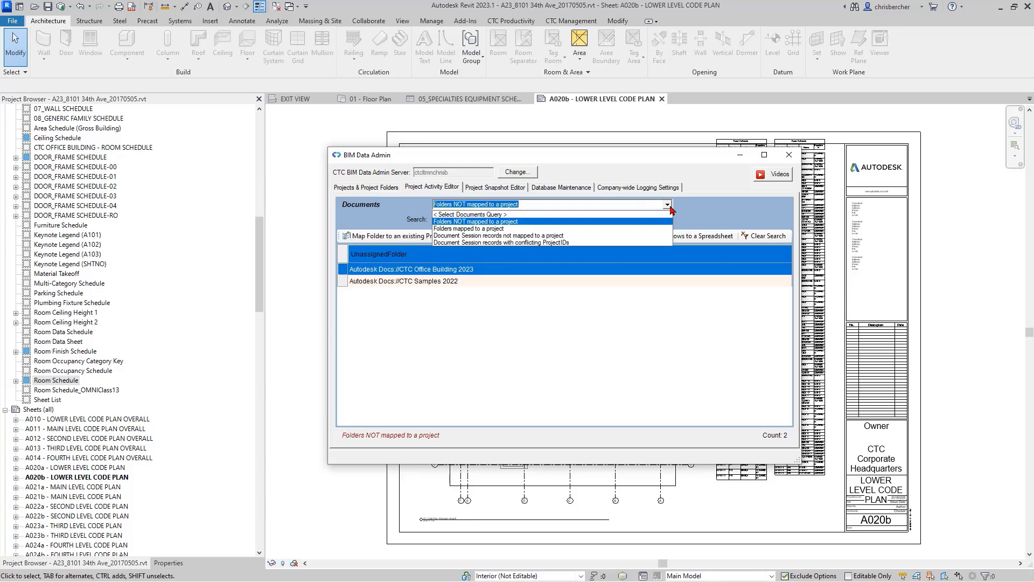
click(627, 229)
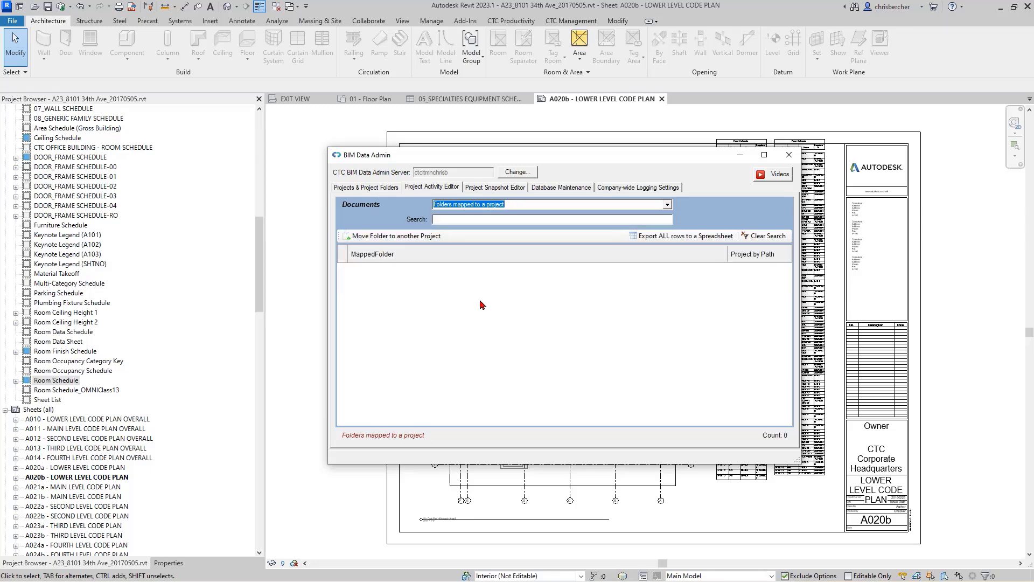
click(667, 206)
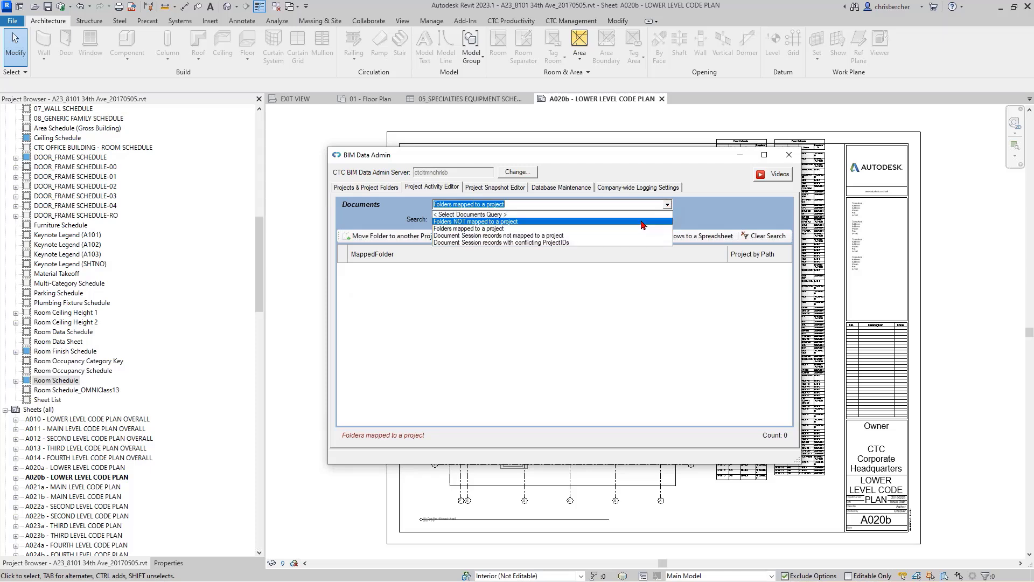
click(643, 222)
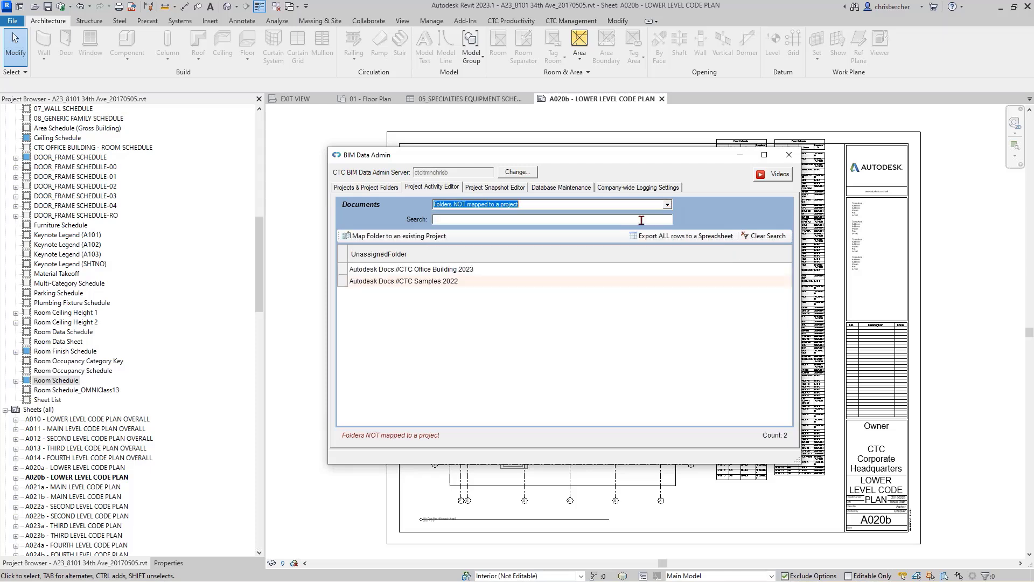
click(444, 286)
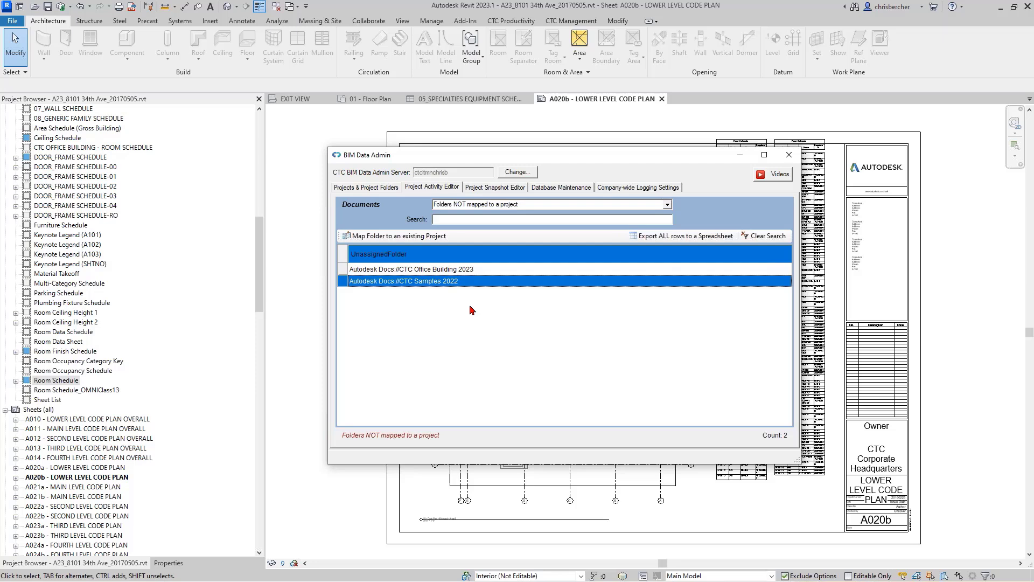
click(448, 270)
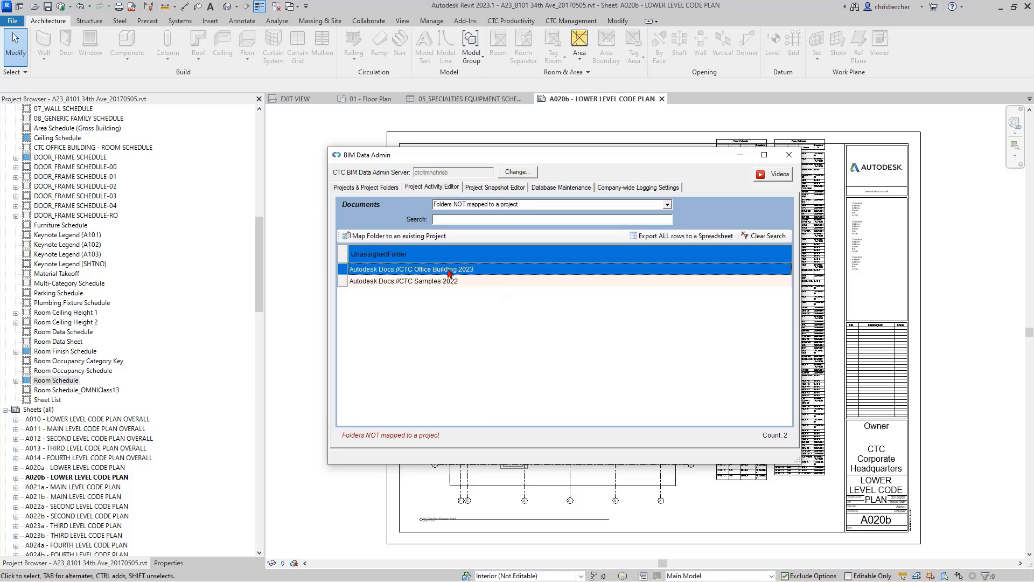
click(667, 205)
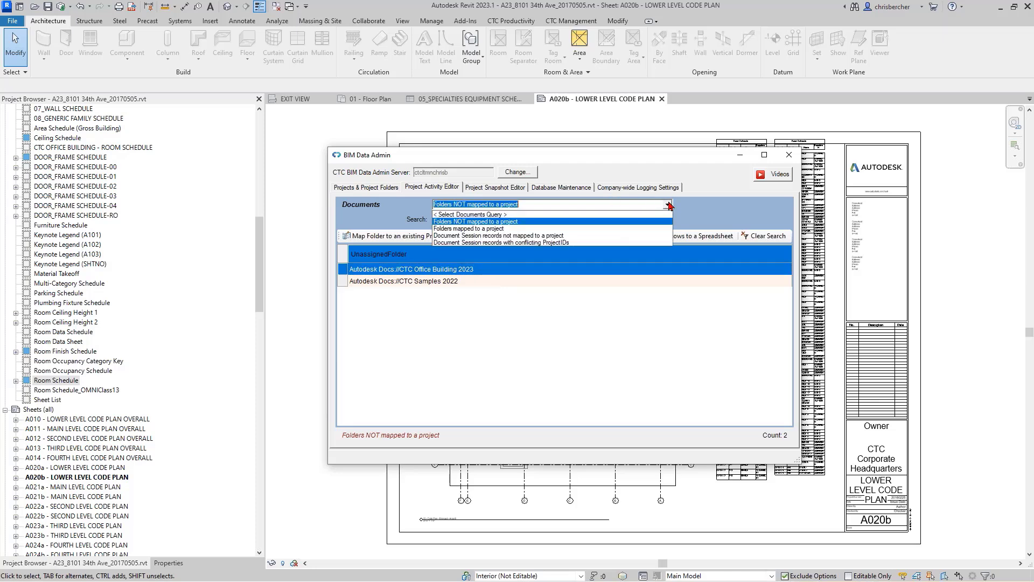
Map CTC Office Building 2023 to the CTC Office Building project, leaving CTC Samples 2022 selected.
click(462, 312)
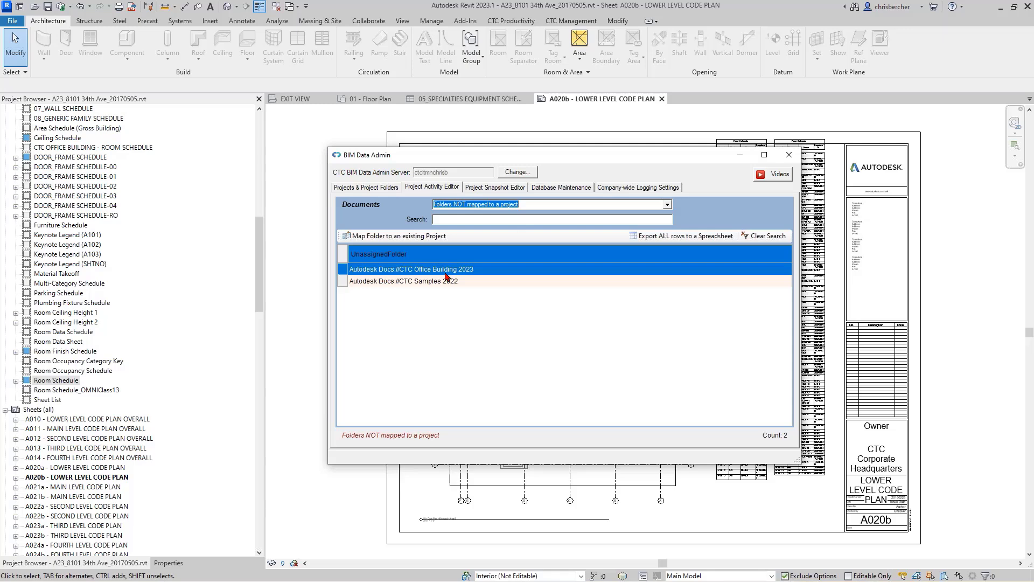
click(397, 240)
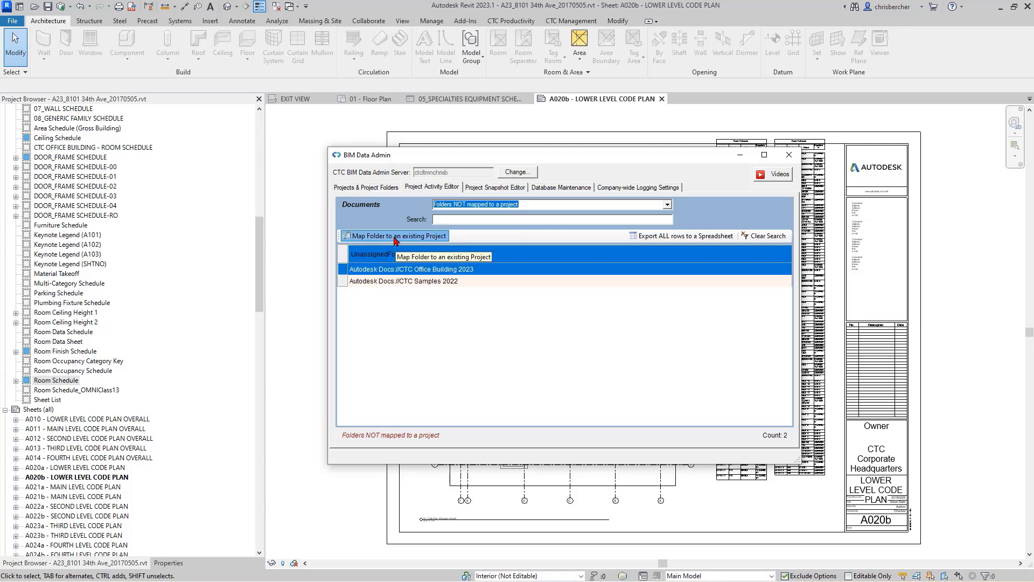
click(417, 261)
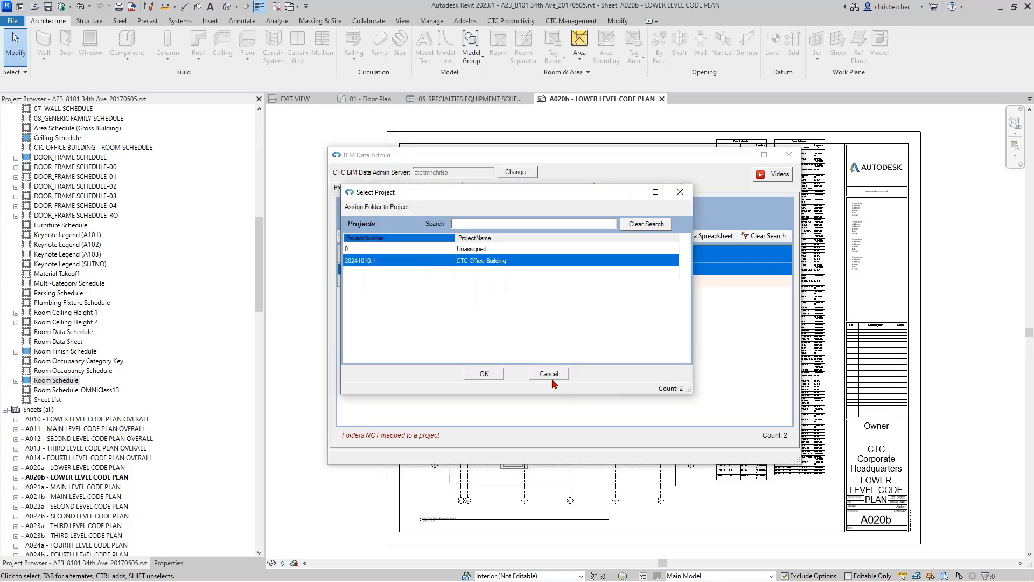
click(486, 375)
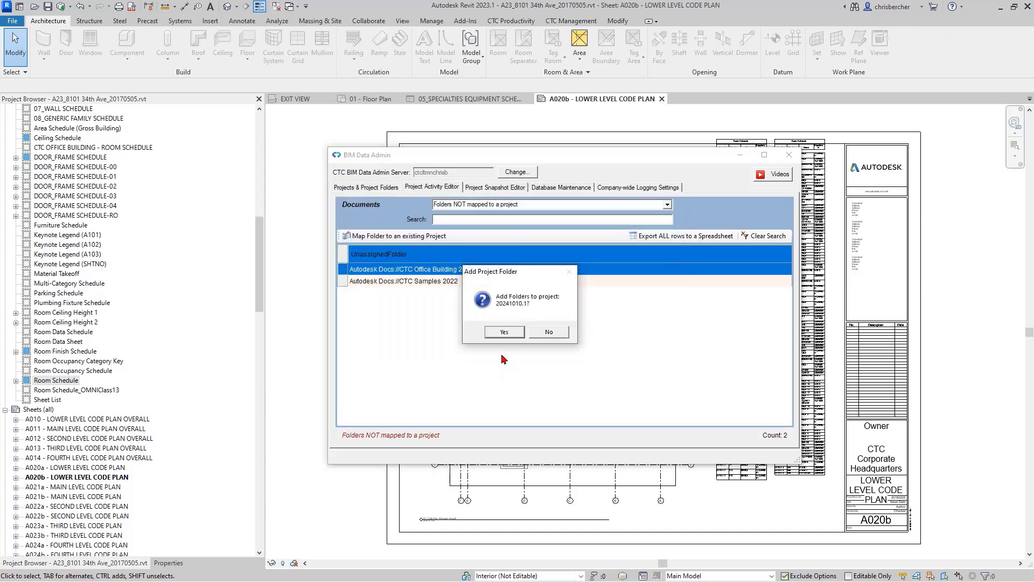
click(504, 333)
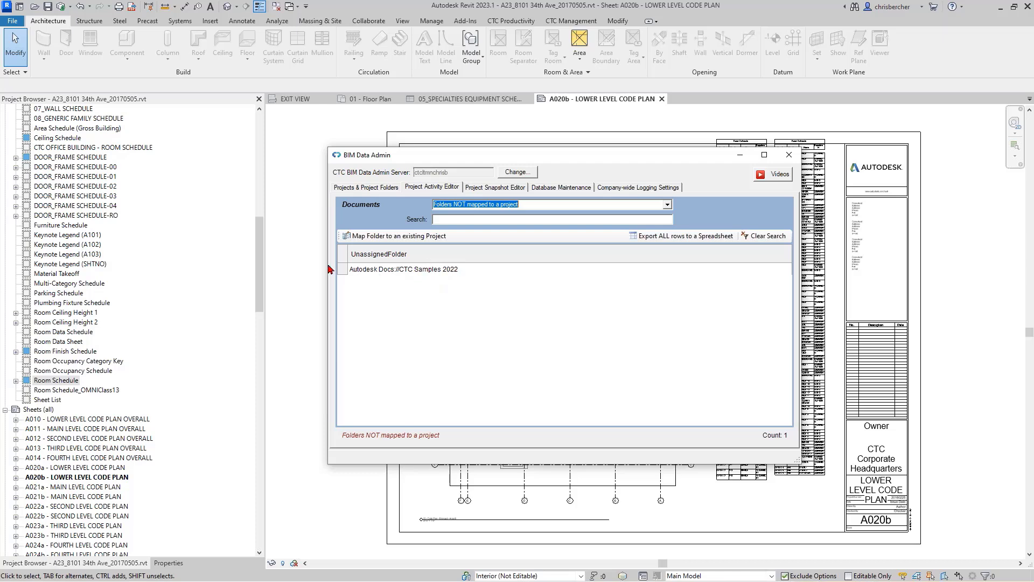
click(479, 273)
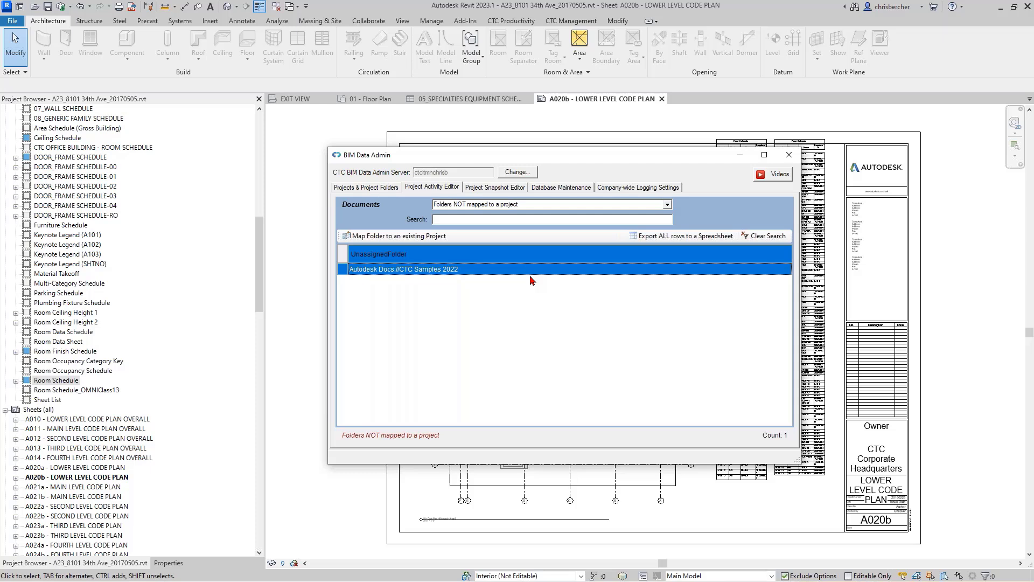
Confirm no document session records are unmapped, then show the Project Snapshot Editor with an empty file list.
click(668, 205)
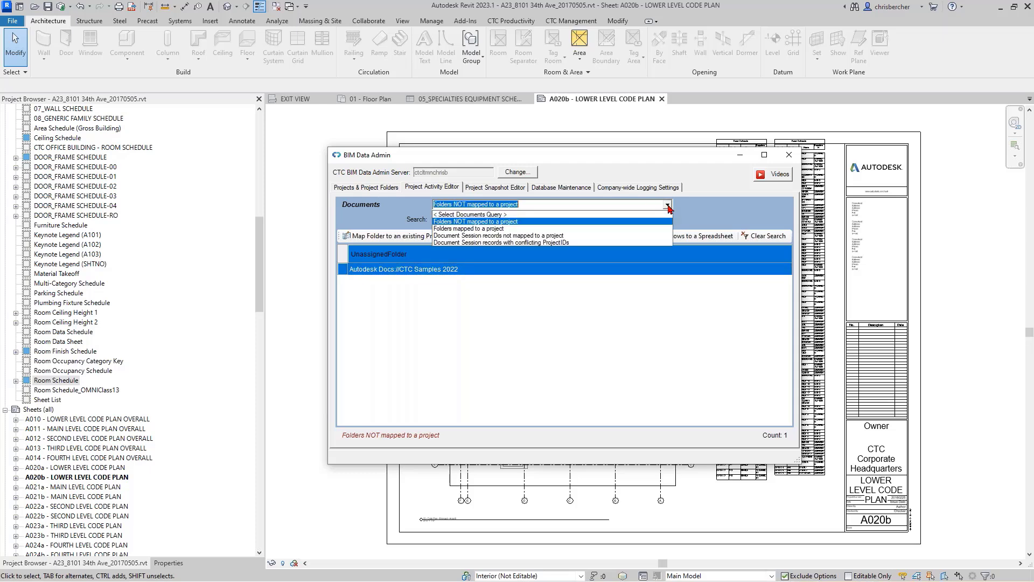
click(621, 238)
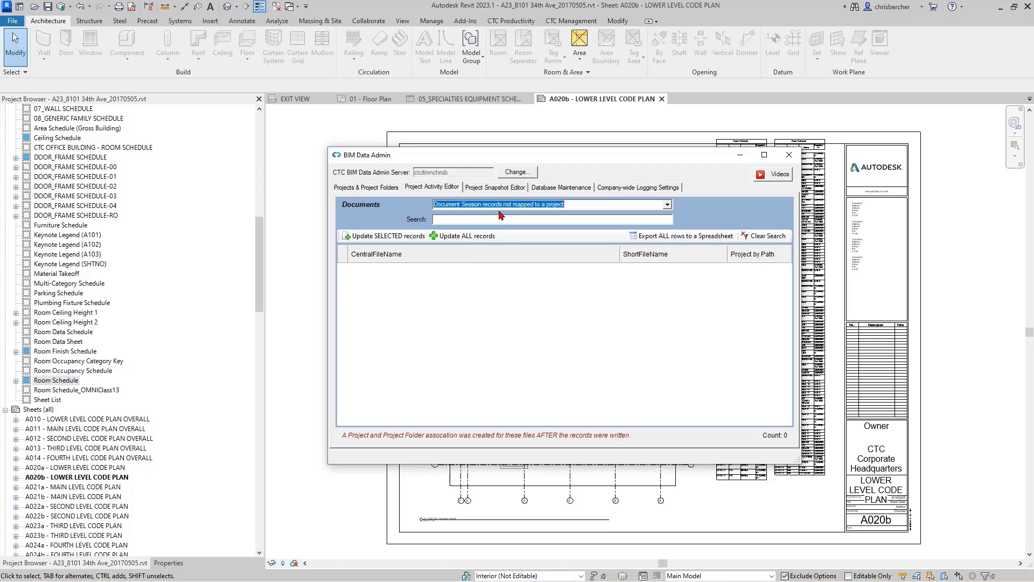
click(496, 188)
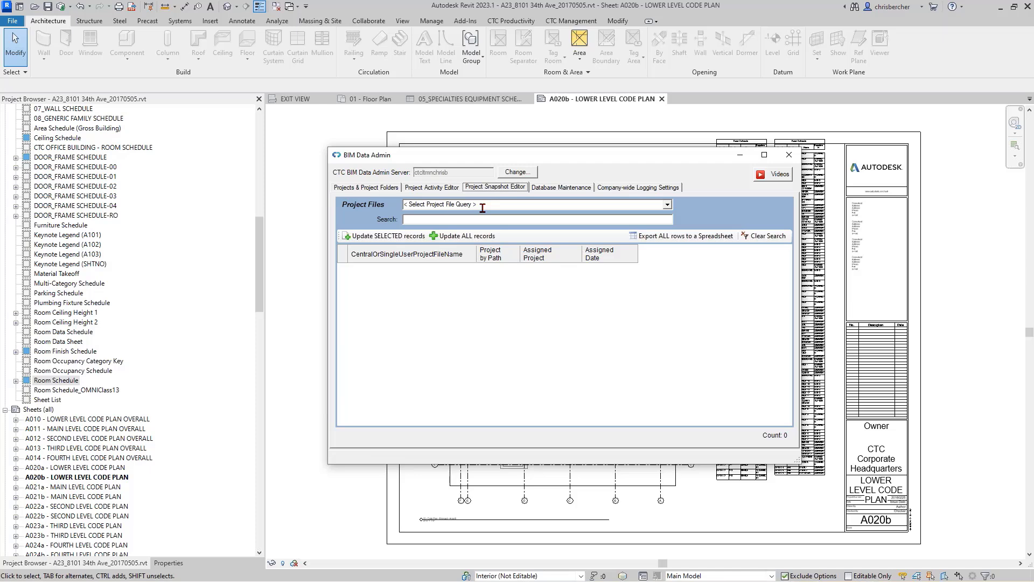
click(431, 188)
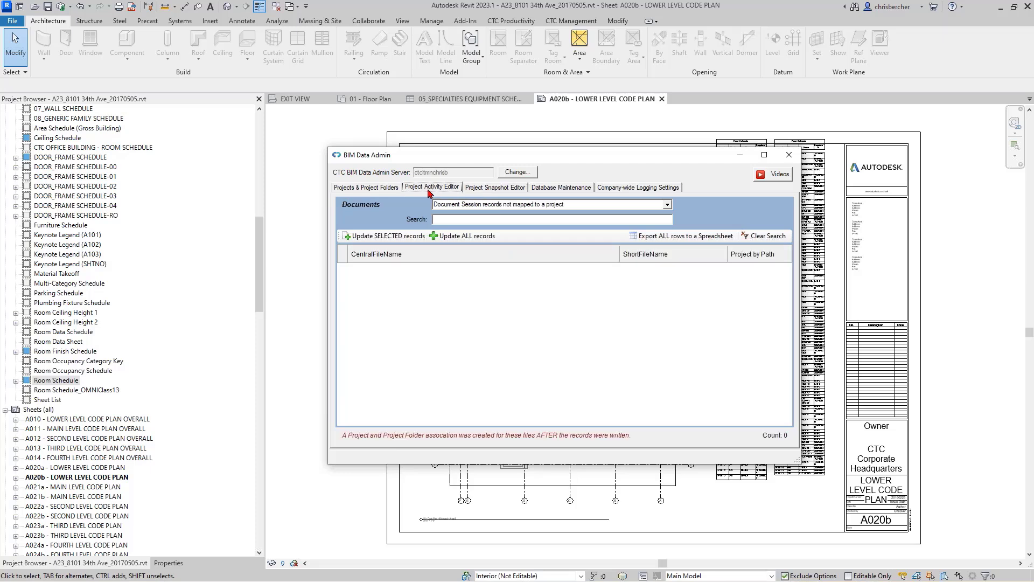
click(500, 188)
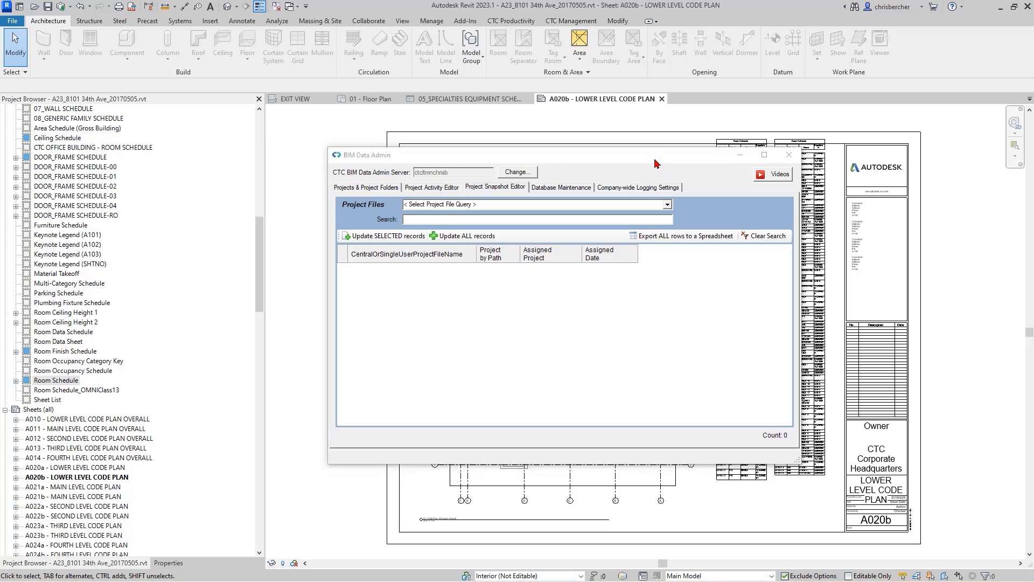
Expand the CTCBIMData tables in SSMS and browse pal.LogAddIn, pal.LogWarningSummary and pal.LogDocSession.
key(alt+Tab)
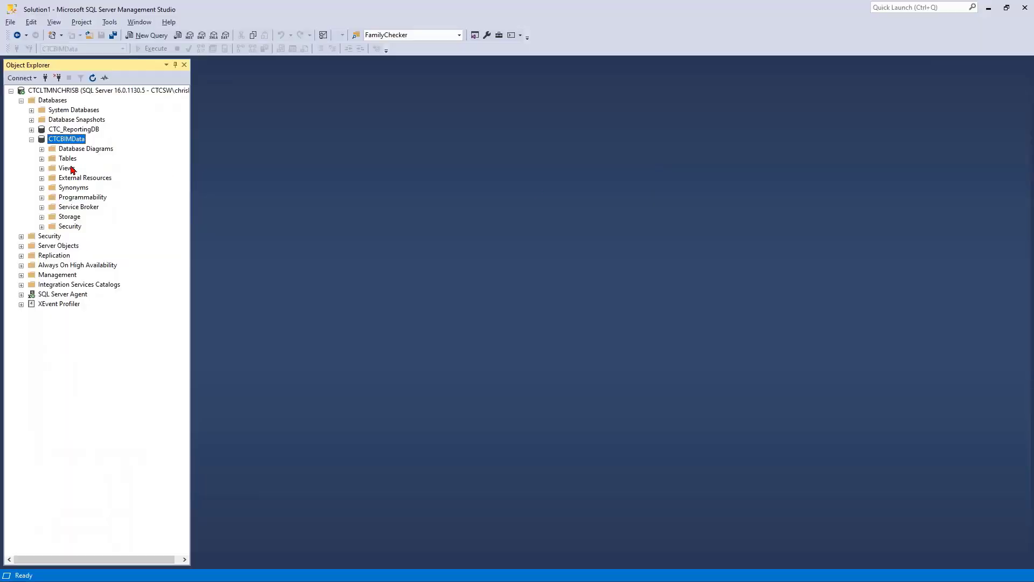
click(42, 158)
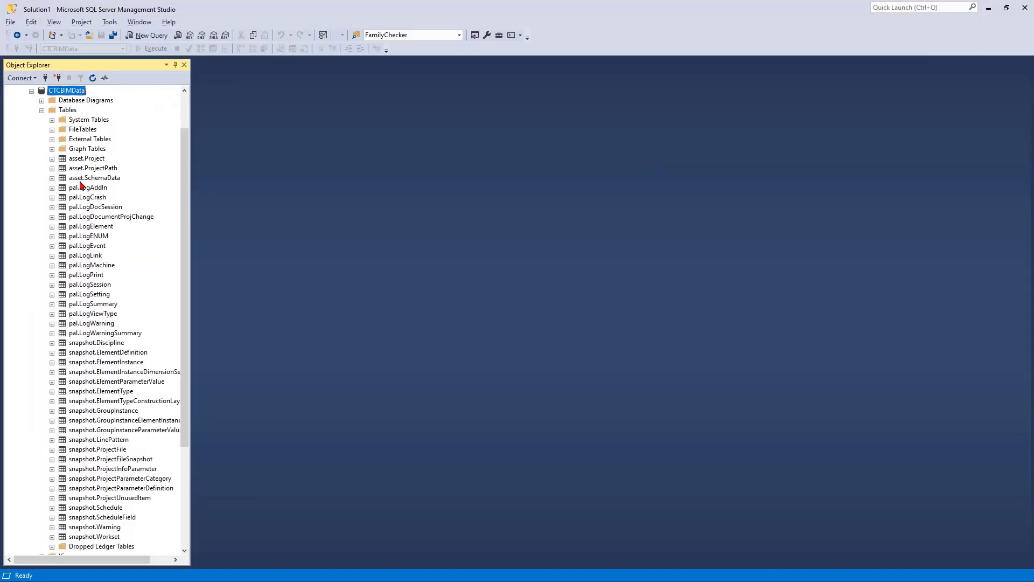
click(98, 336)
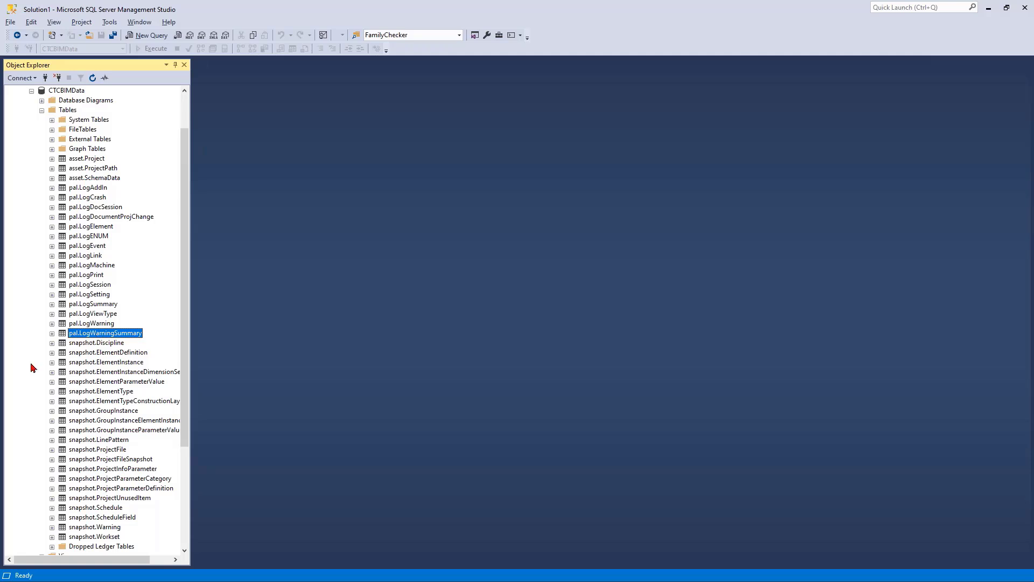
click(85, 189)
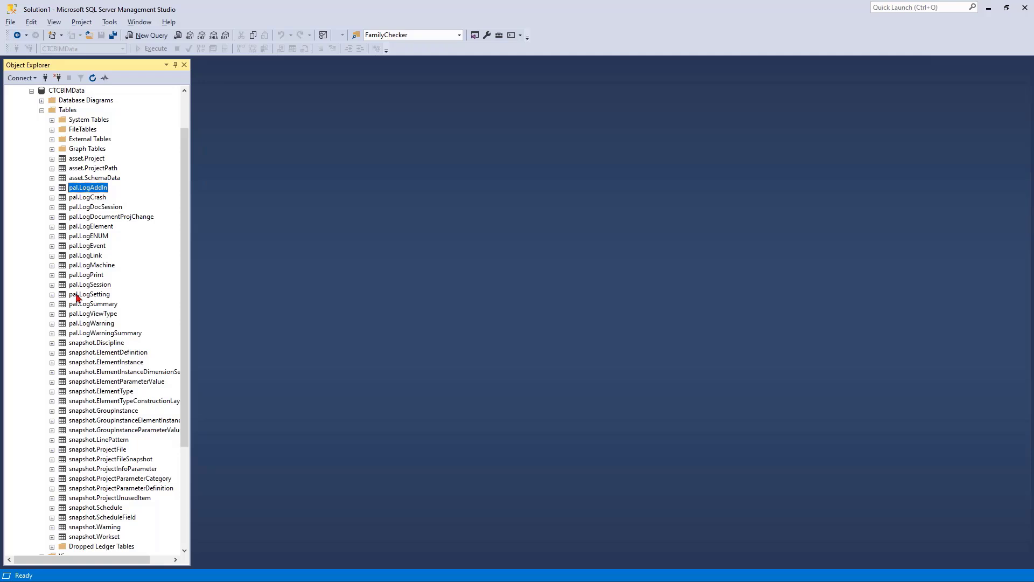
click(85, 334)
scroll(85, 345, down, 2)
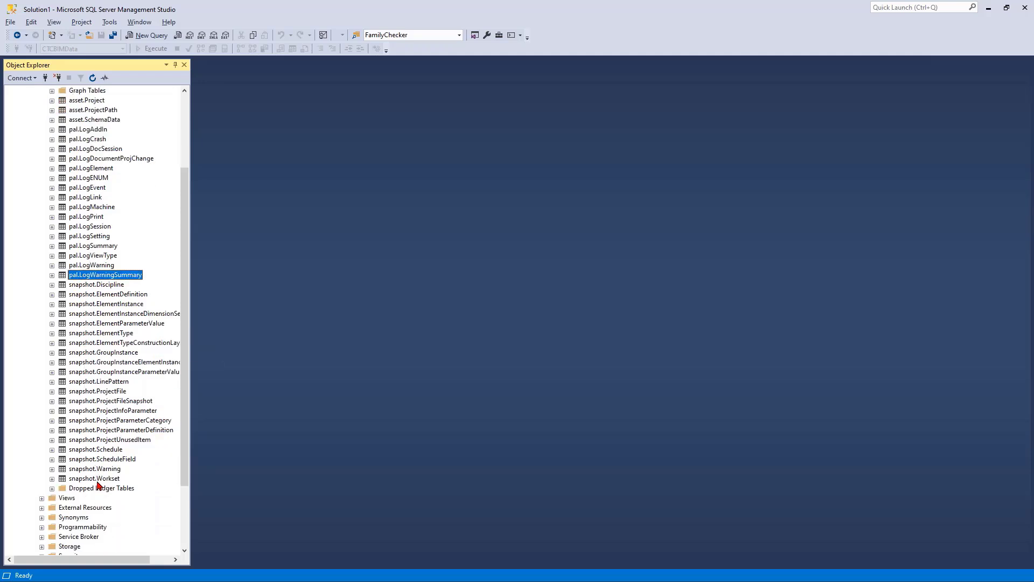
scroll(87, 264, up, 2)
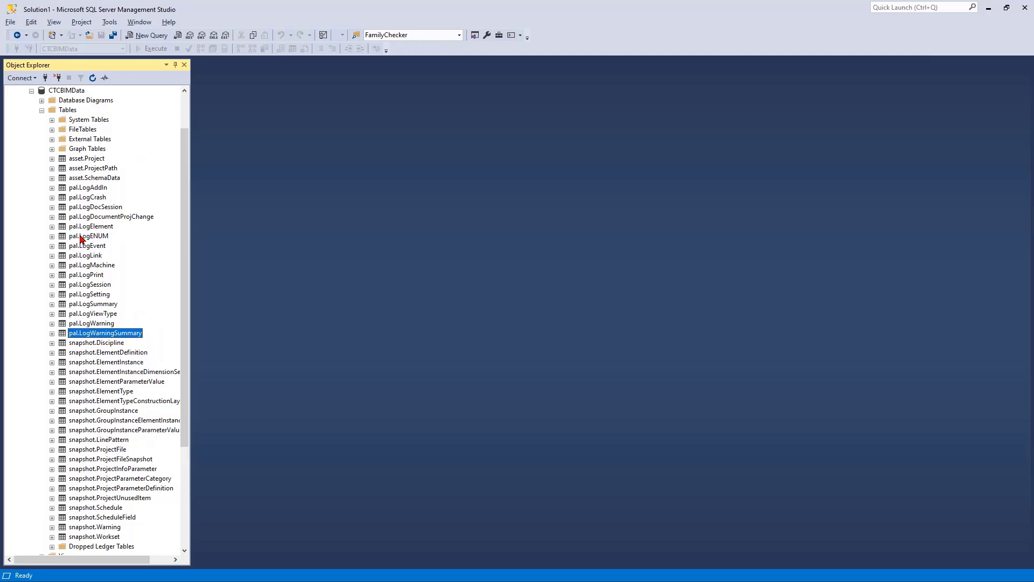
right_click(103, 207)
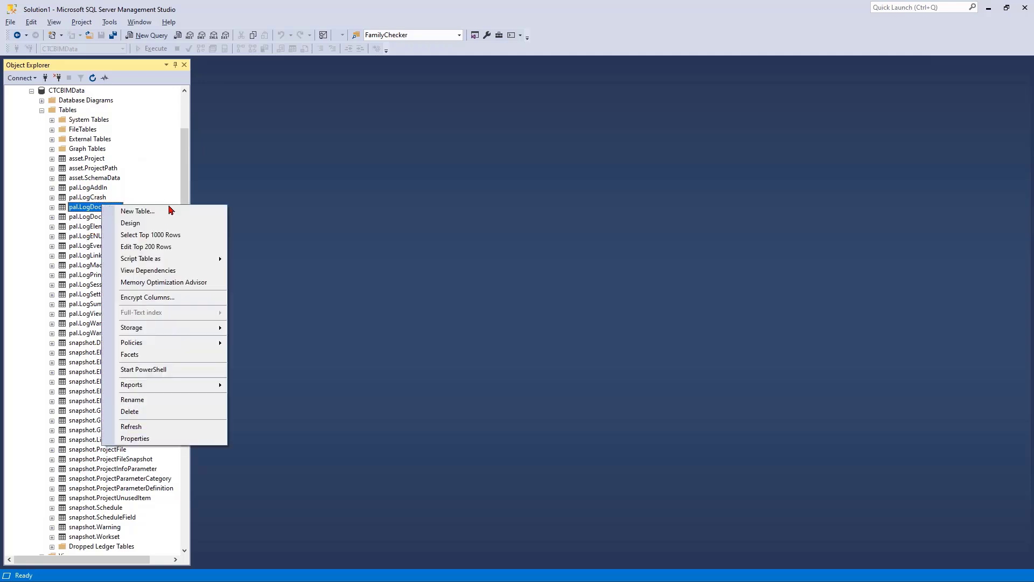
Query the top 1000 rows of pal.LogDocSession, review every column of the 3 rows, then switch to Power BI.
click(144, 236)
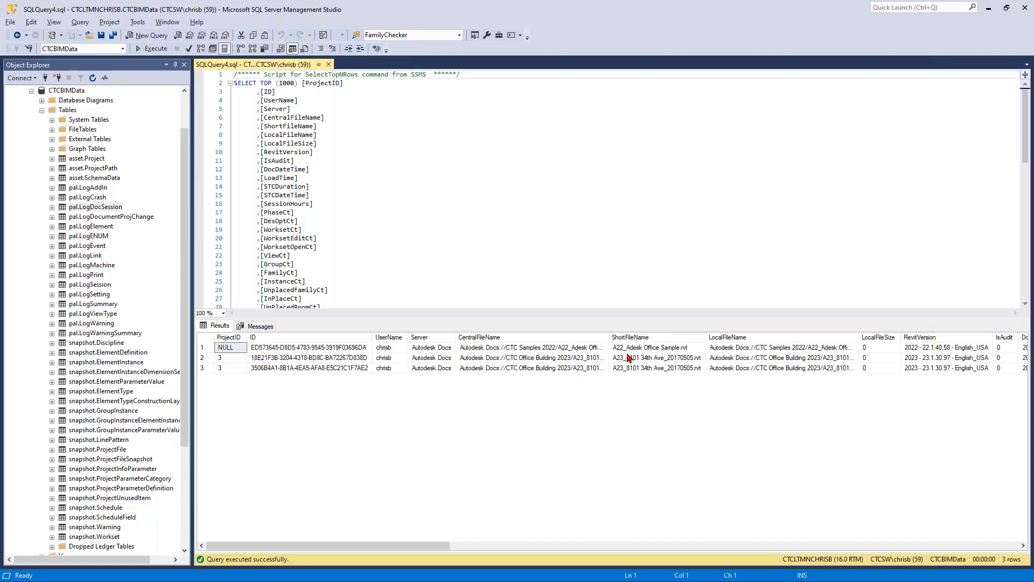
scroll(658, 365, right, 3)
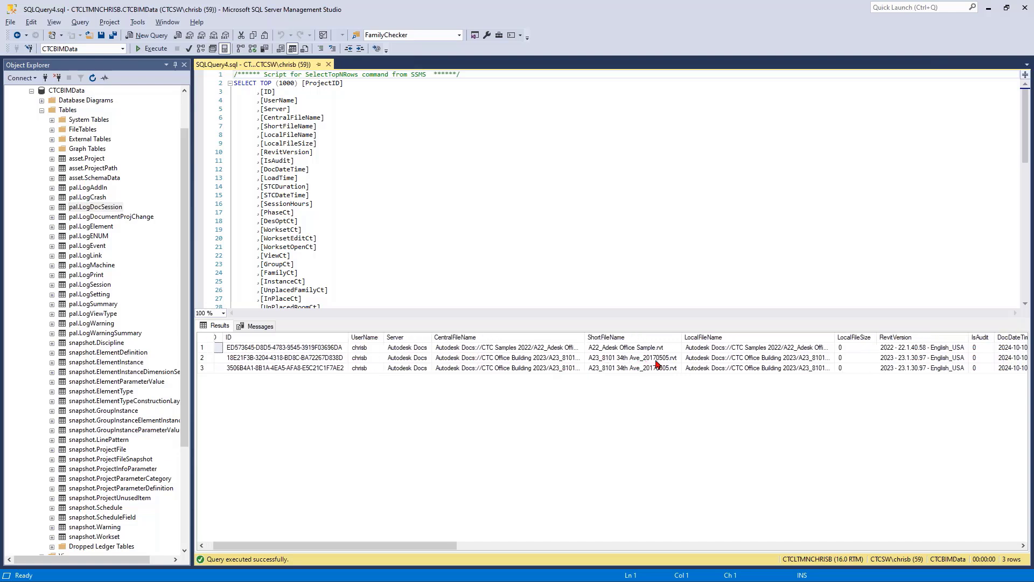
scroll(372, 368, right, 1)
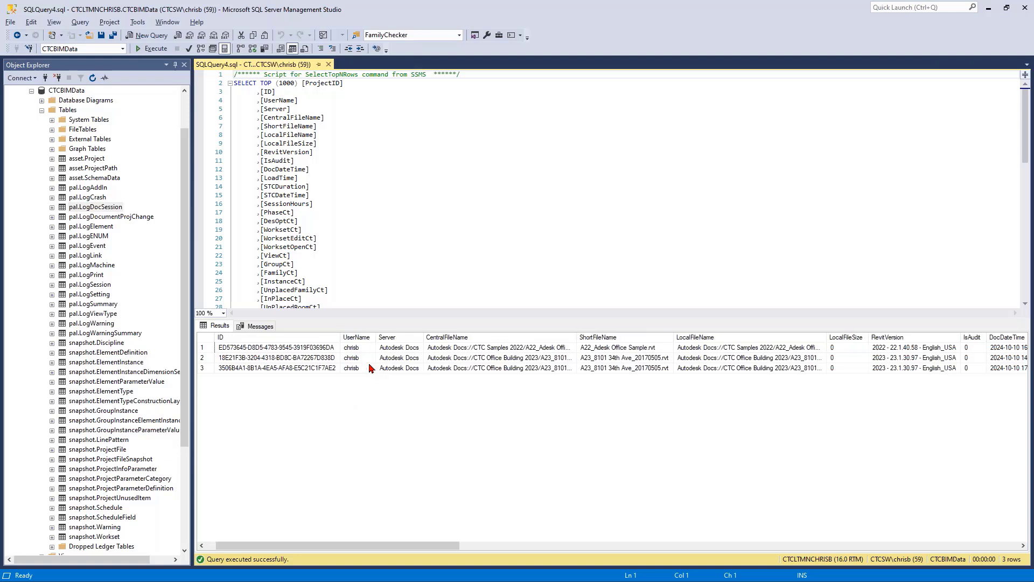
scroll(370, 368, right, 8)
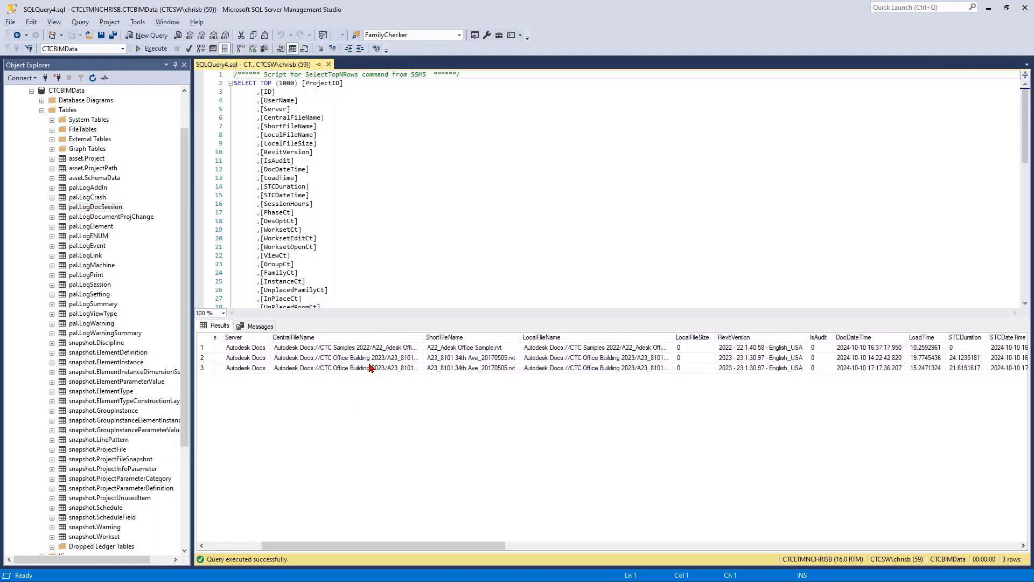
scroll(371, 368, right, 9)
drag(371, 368, 372, 369)
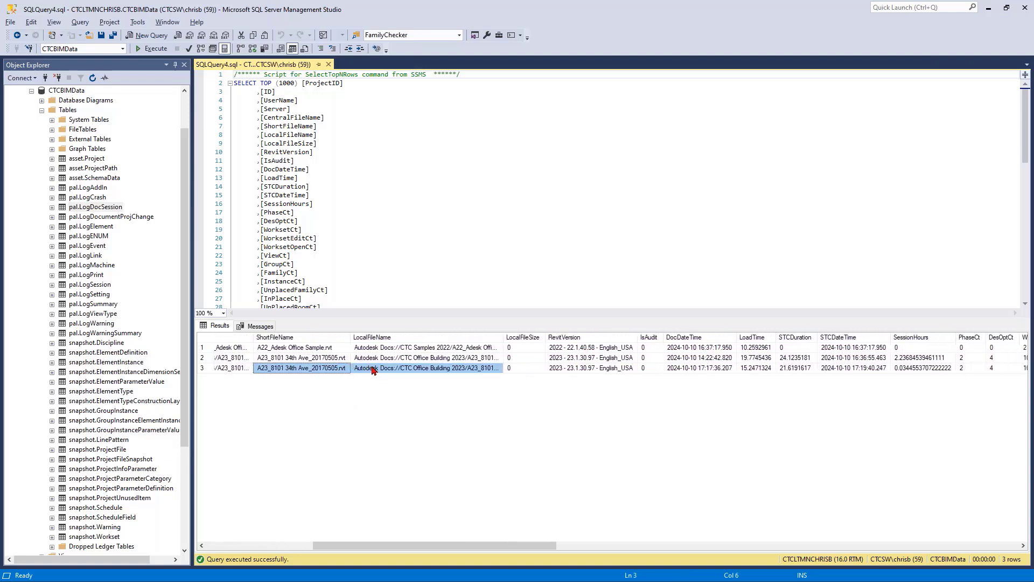
scroll(372, 369, right, 2)
scroll(374, 370, right, 5)
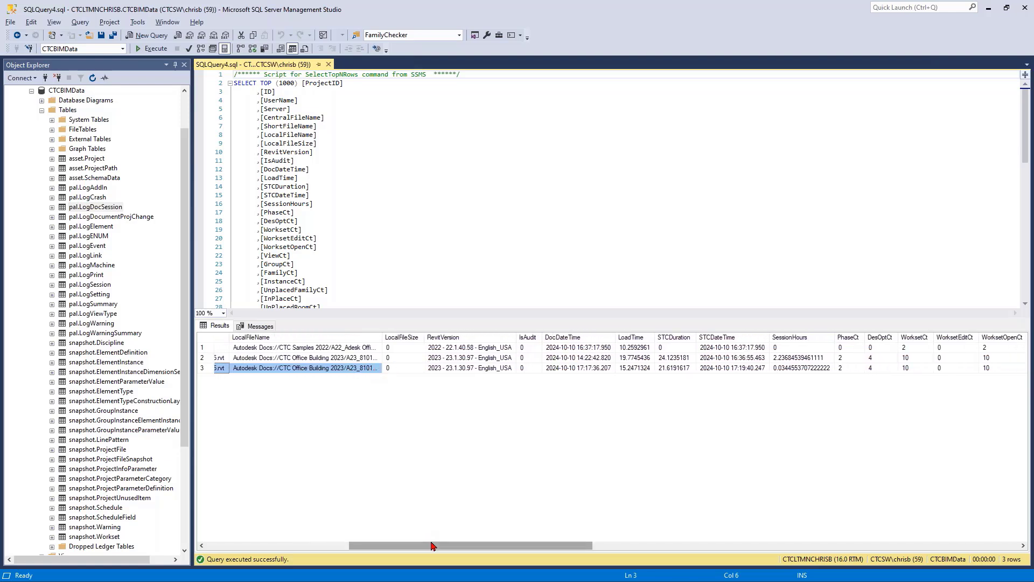
drag(428, 545, 591, 530)
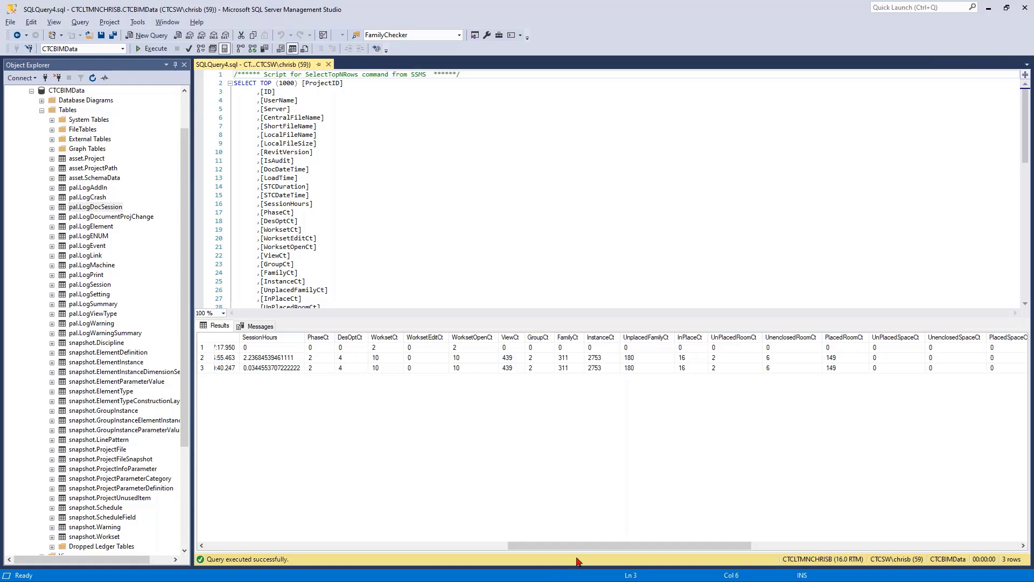
drag(576, 561, 500, 563)
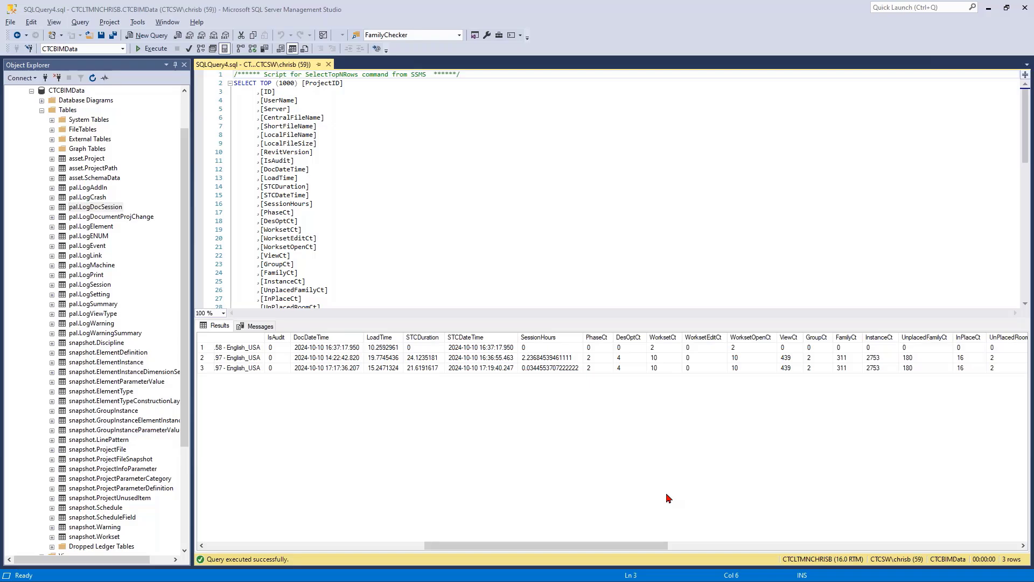
key(alt+Tab)
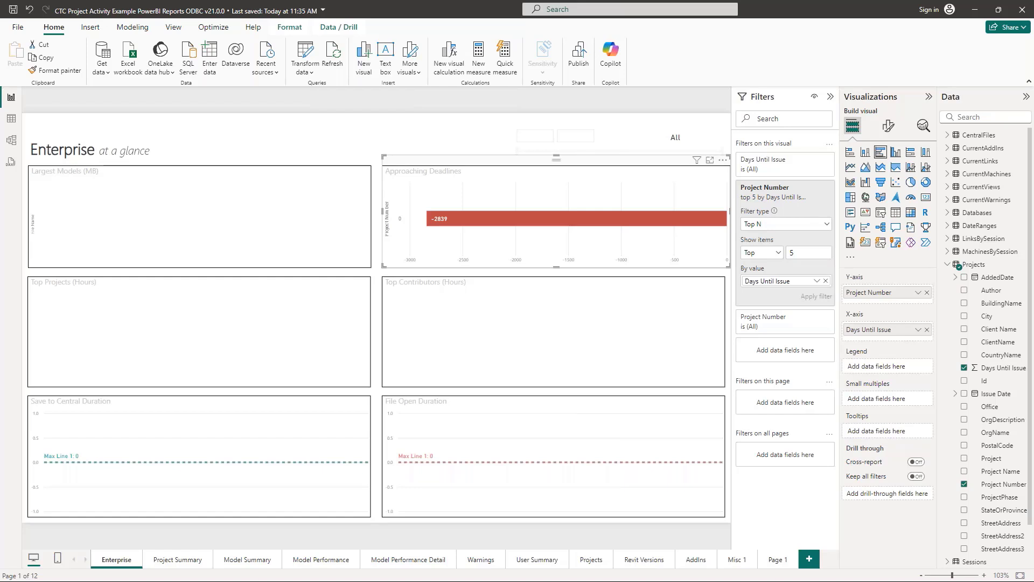
key(super+e)
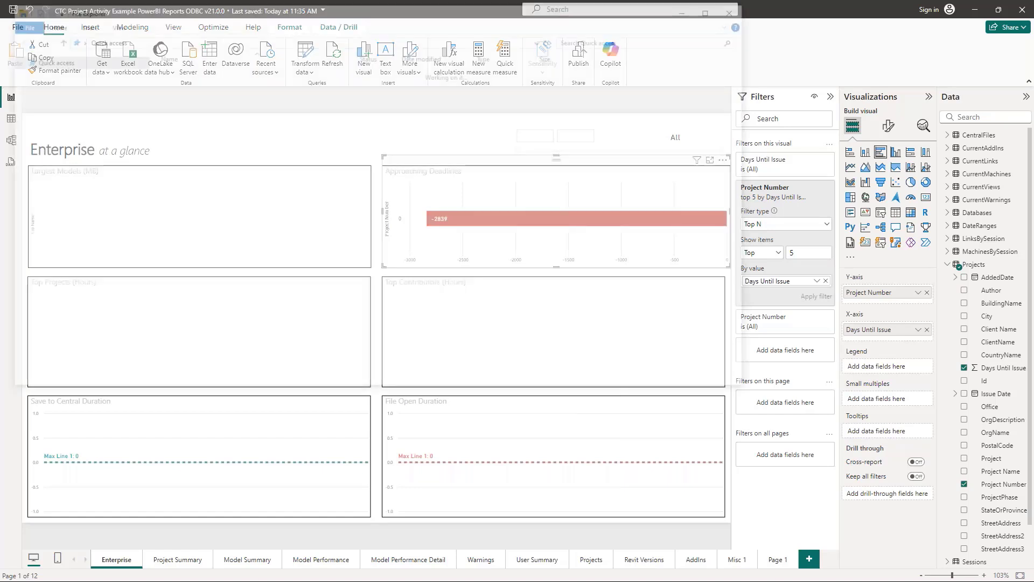
drag(324, 14, 390, 72)
click(116, 423)
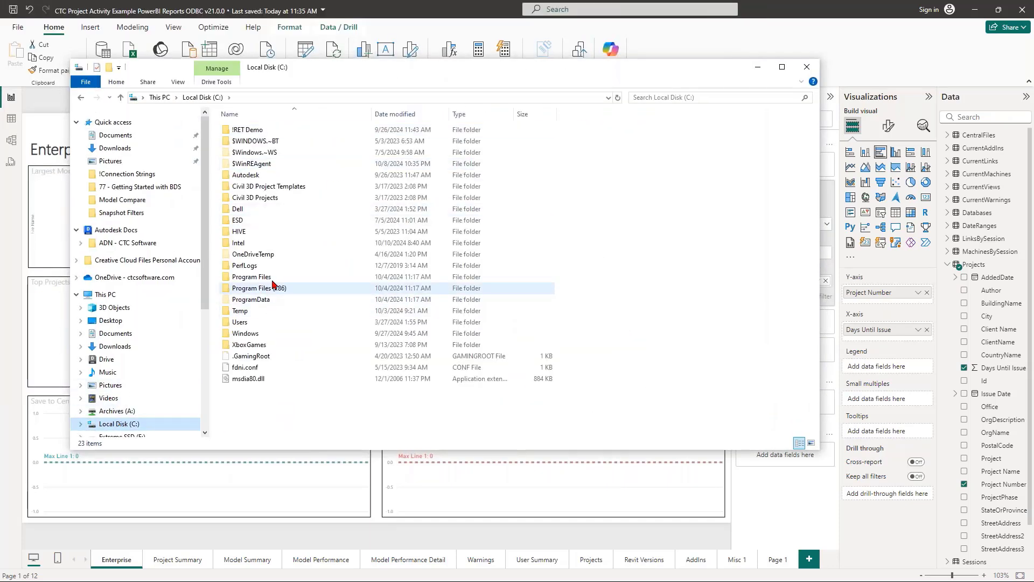
click(244, 325)
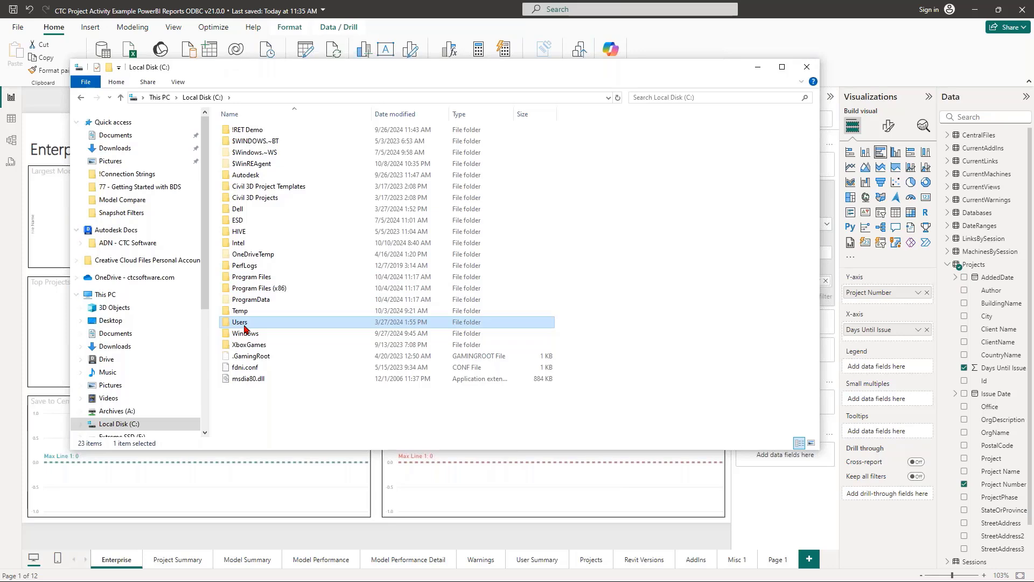
double_click(243, 323)
double_click(245, 177)
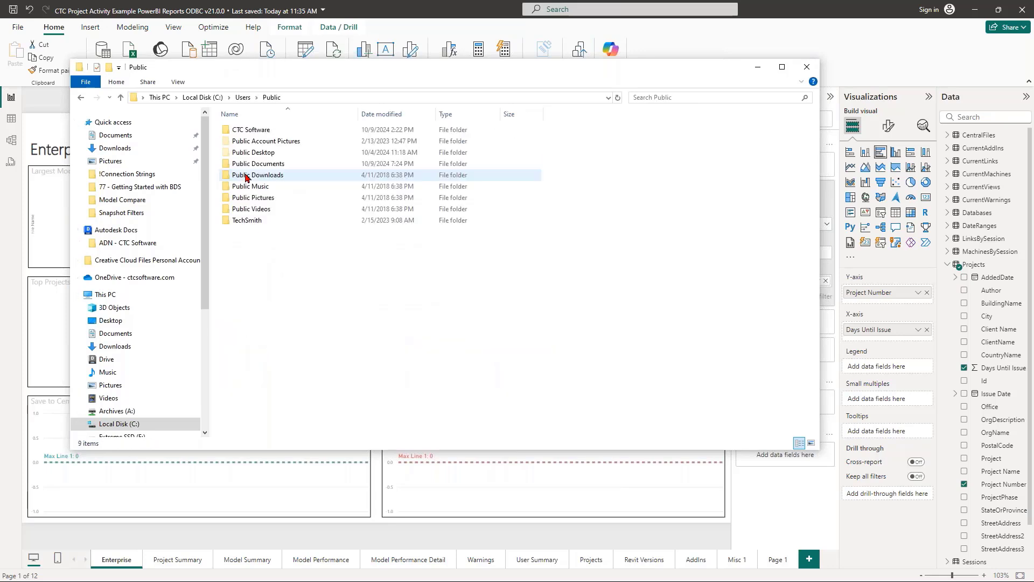
click(252, 132)
double_click(253, 131)
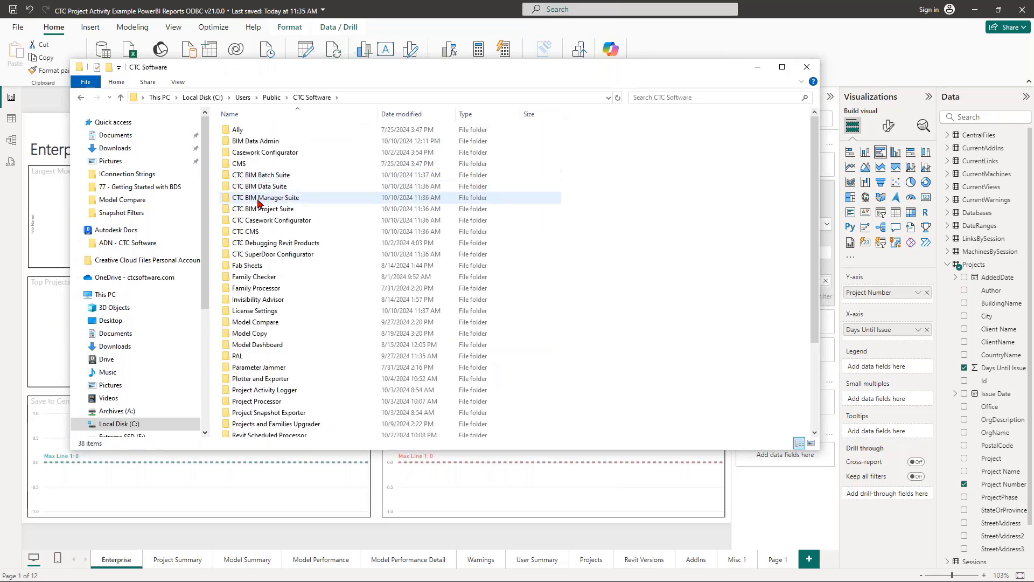
scroll(279, 352, down, 3)
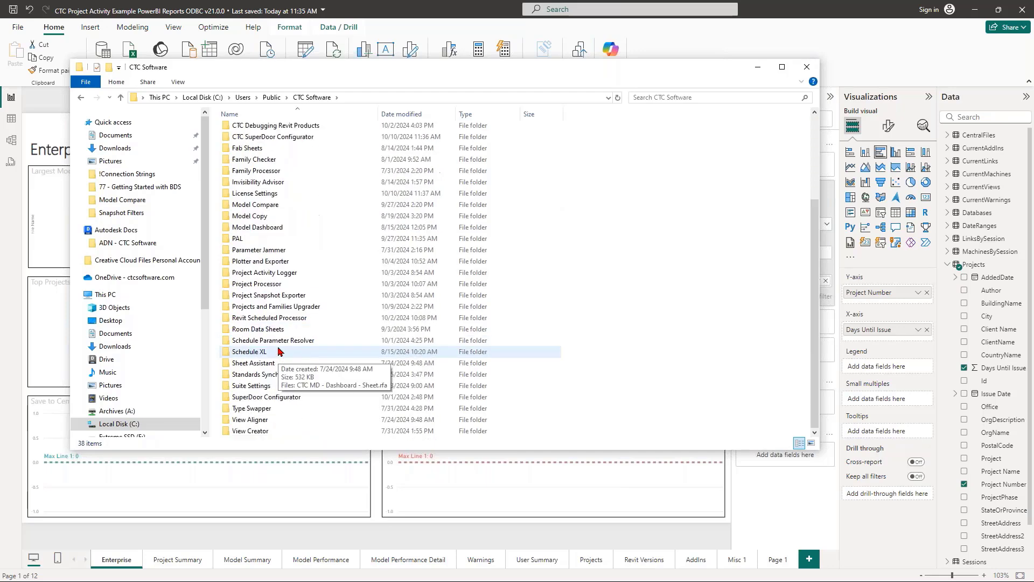
double_click(290, 273)
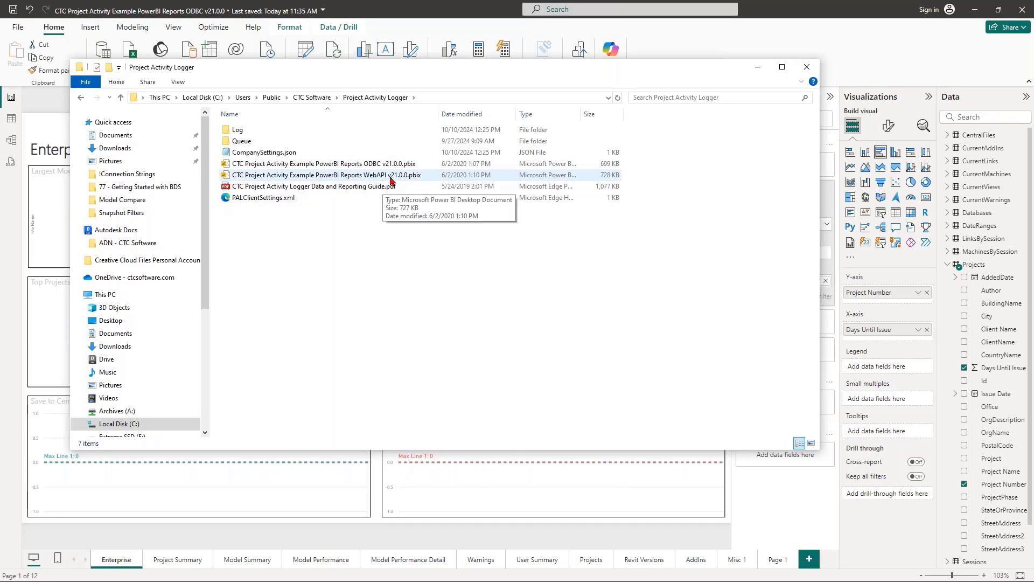
drag(459, 70, 1033, 97)
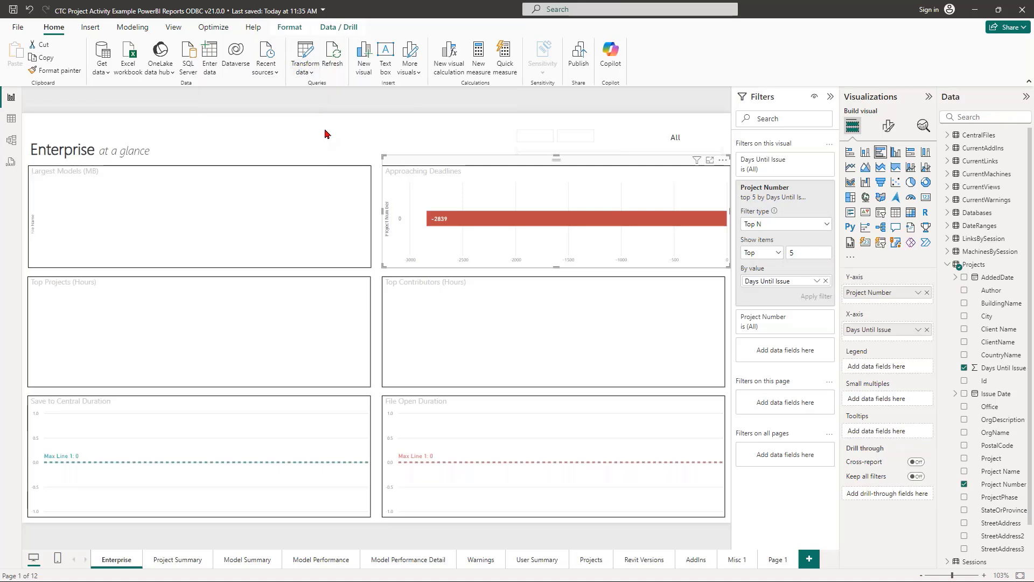
click(305, 72)
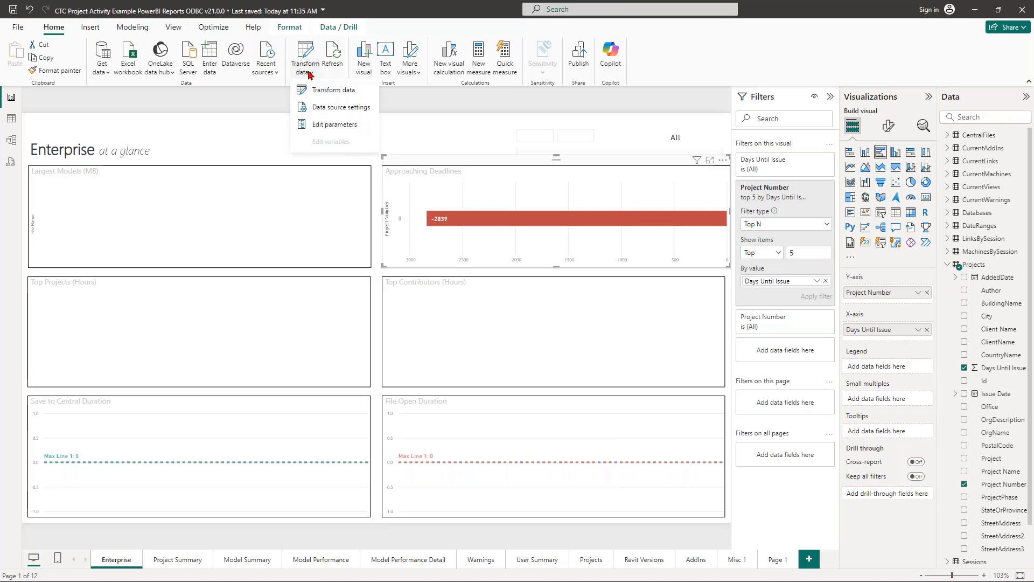
click(326, 125)
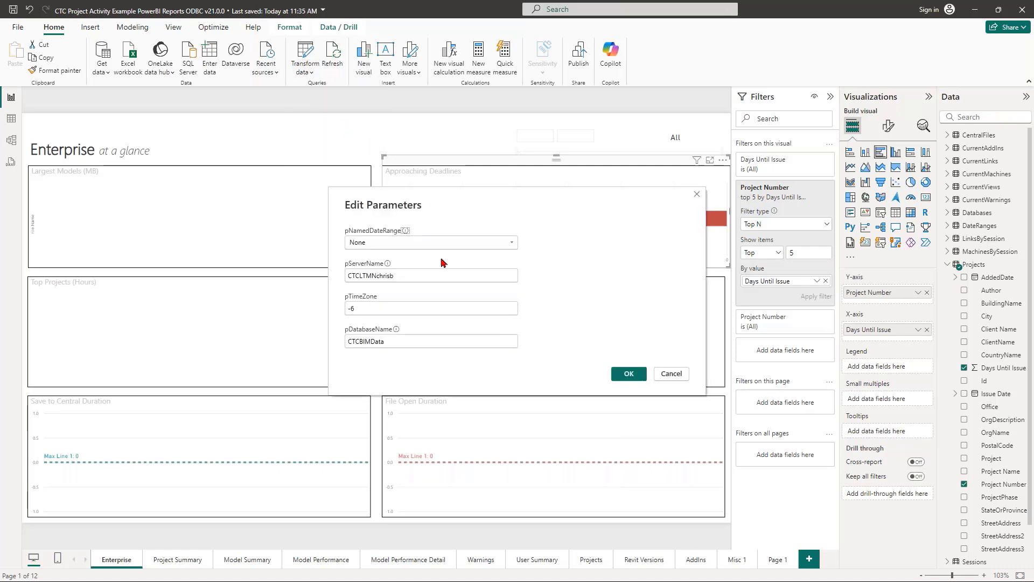
drag(432, 279, 206, 285)
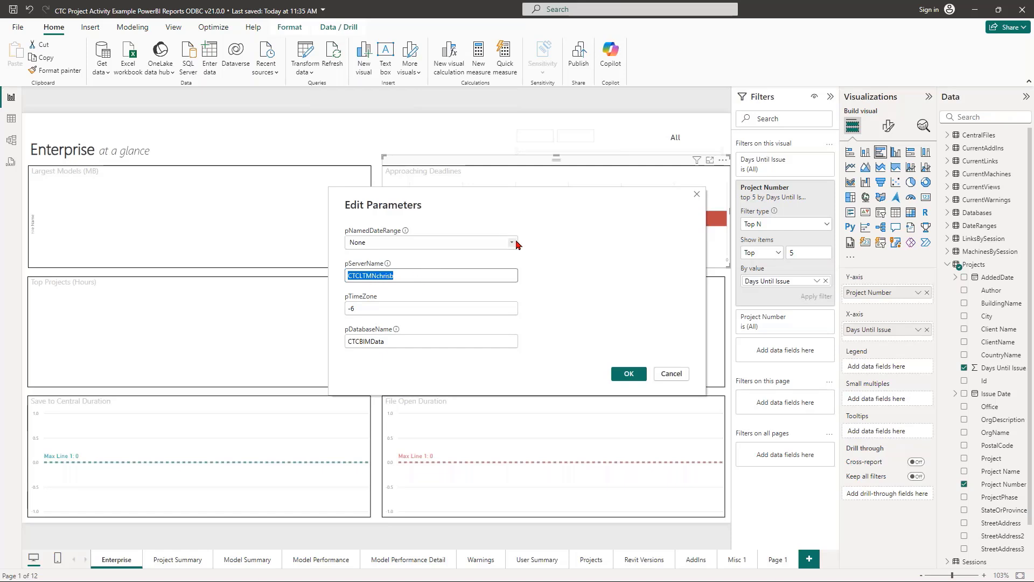
click(393, 247)
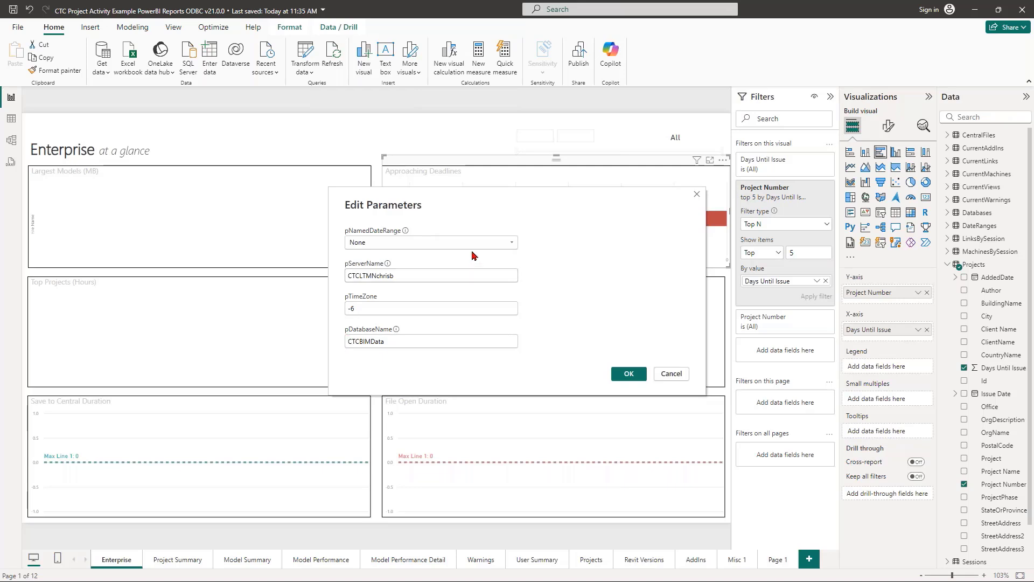
click(513, 242)
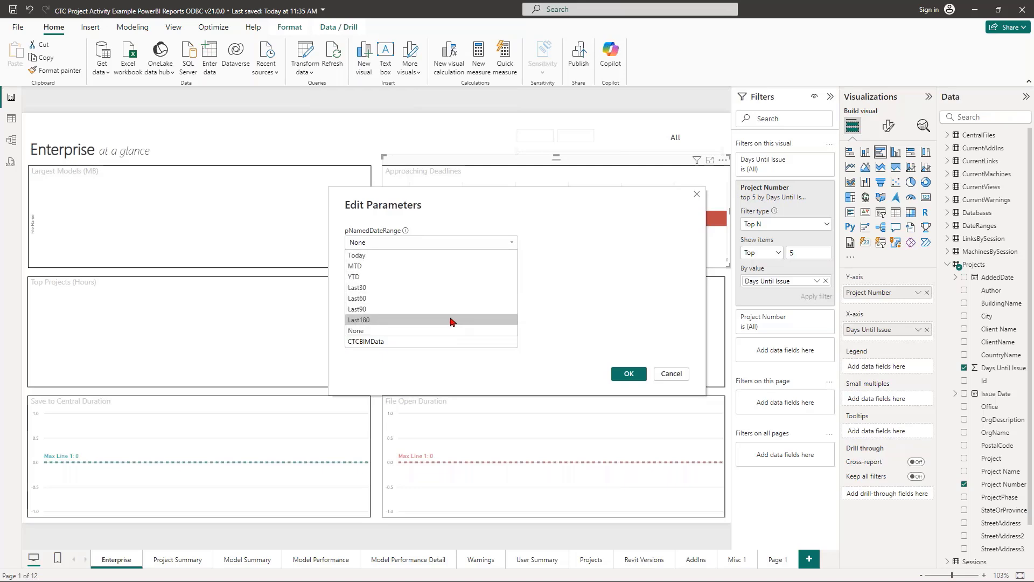
click(566, 296)
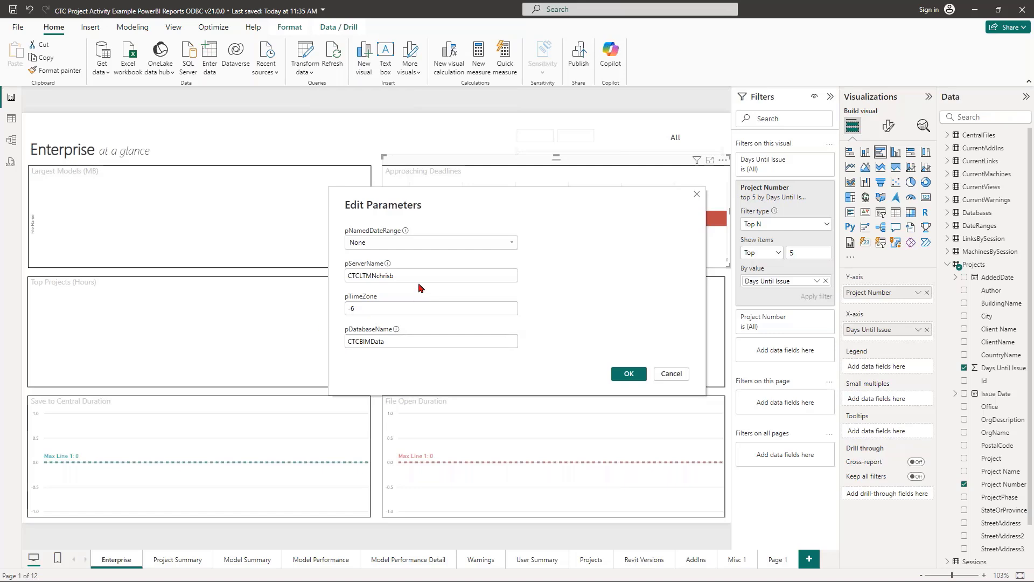
drag(412, 277, 342, 276)
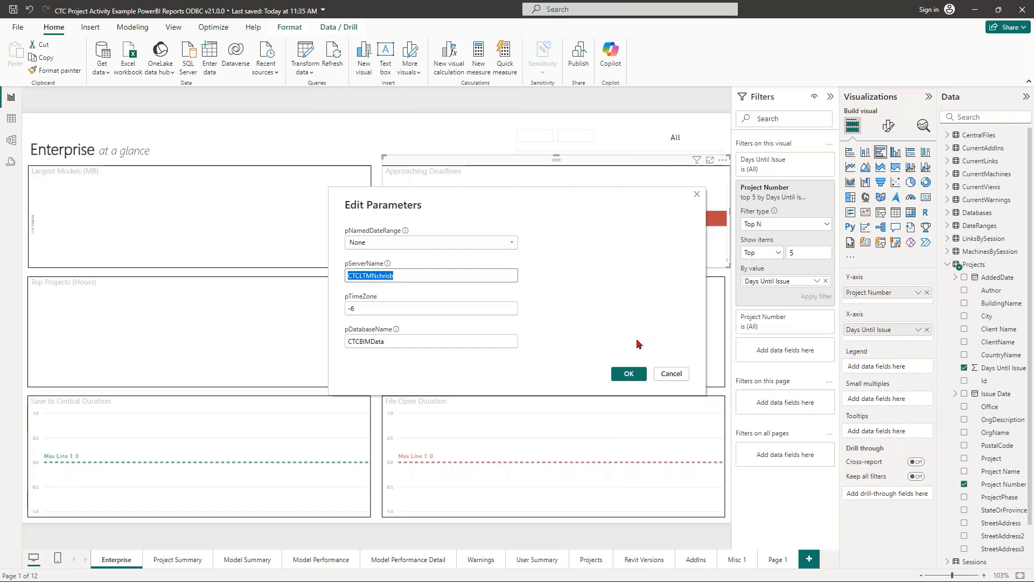
click(629, 373)
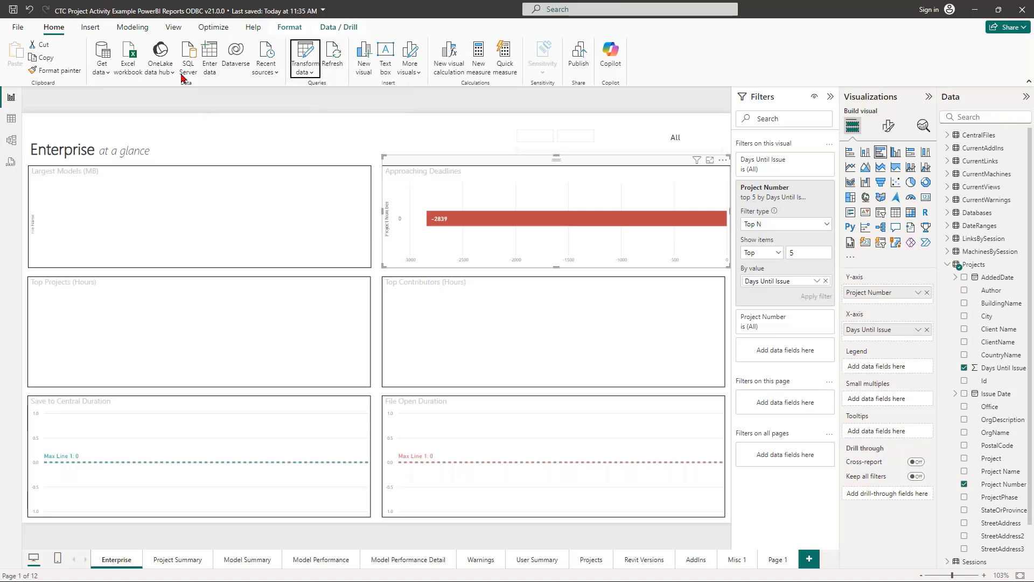
Refresh the report data so Approaching Deadlines shows bars of -2839 for Project Number 0 and 730 for 20241010.1.
click(337, 57)
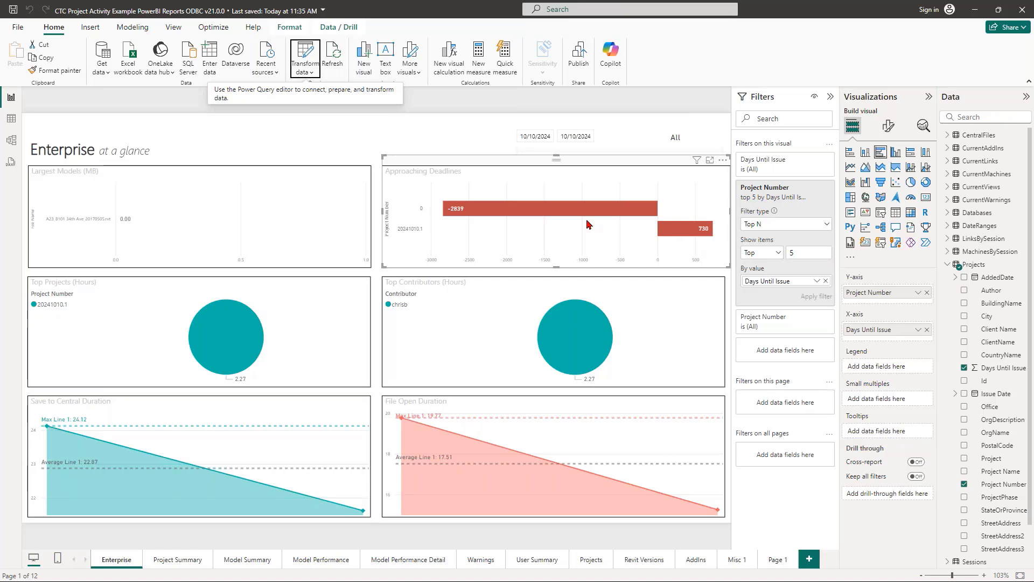
mouse_move(594, 214)
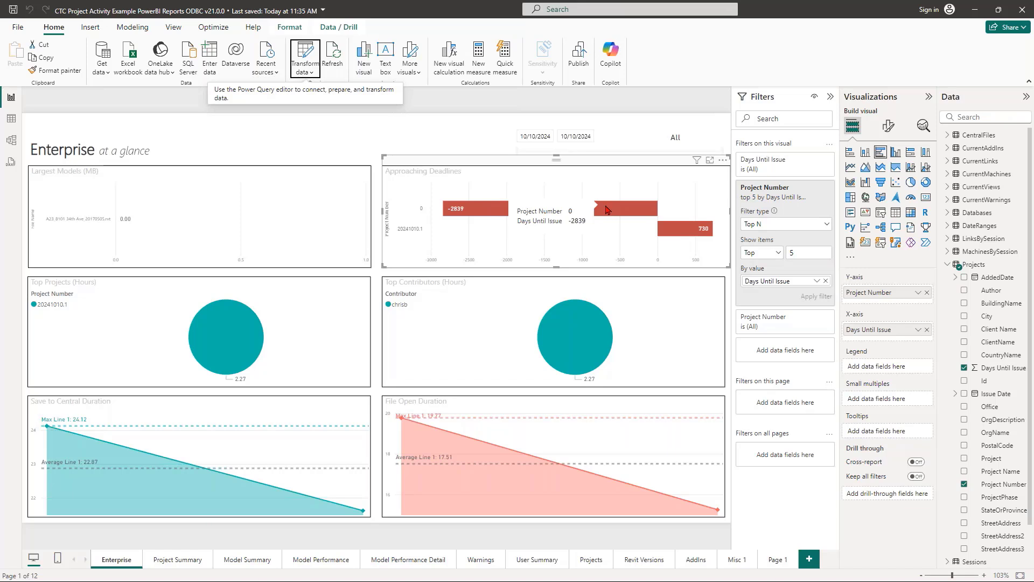
Set the Project Number advanced filter condition to 'does not start with' and the value to 0.
click(779, 325)
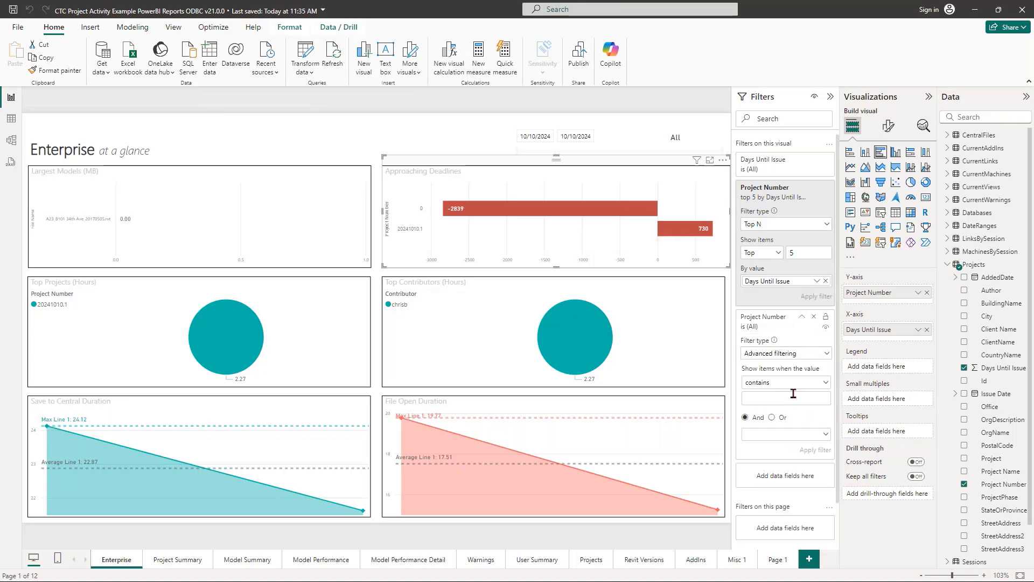
click(828, 383)
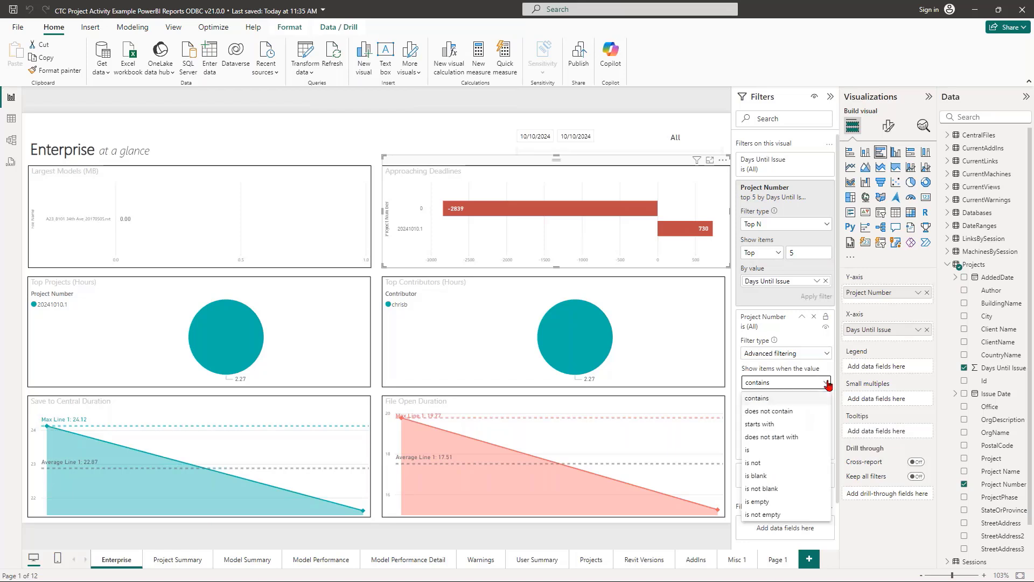
click(784, 412)
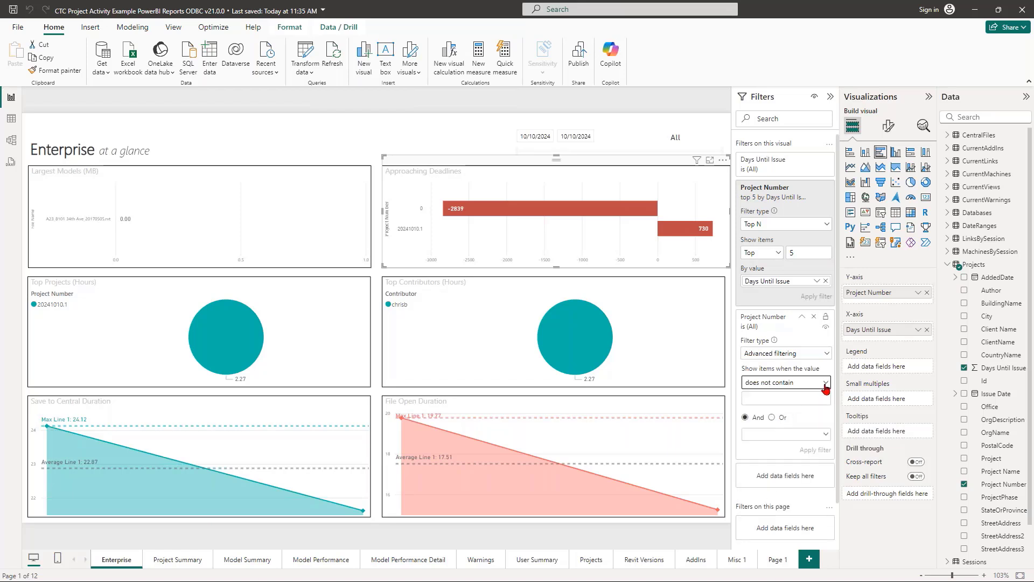
click(825, 383)
click(787, 437)
click(787, 399)
text(0)
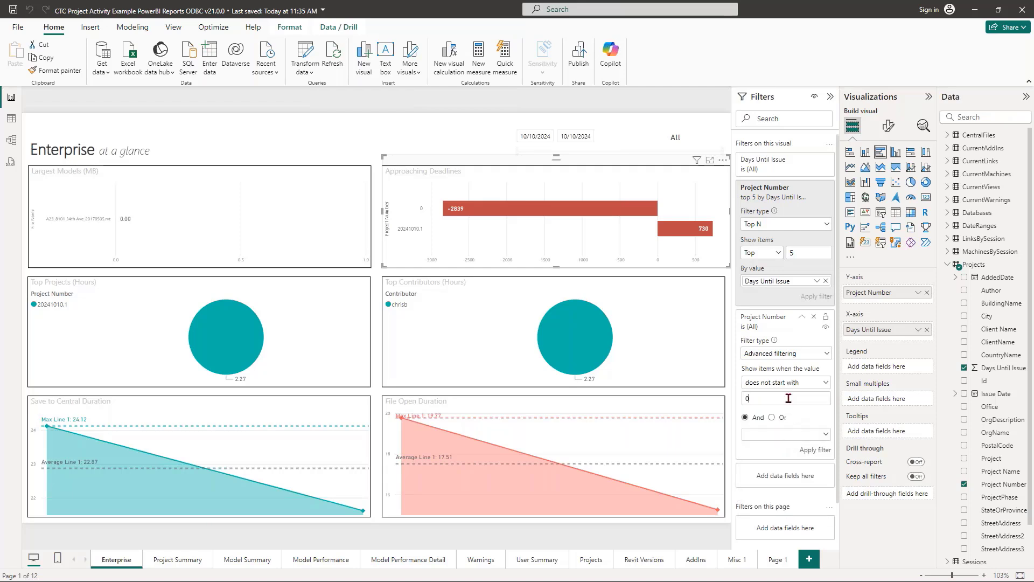
Reselect Approaching Deadlines, apply the 'does not start with 0' filter, and collapse the top-5 card.
click(682, 103)
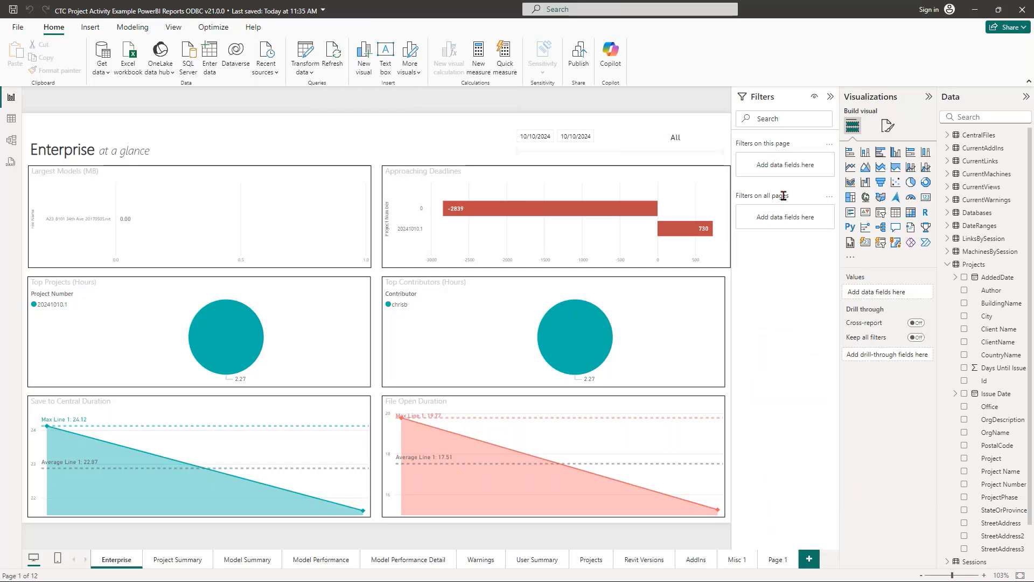
click(531, 186)
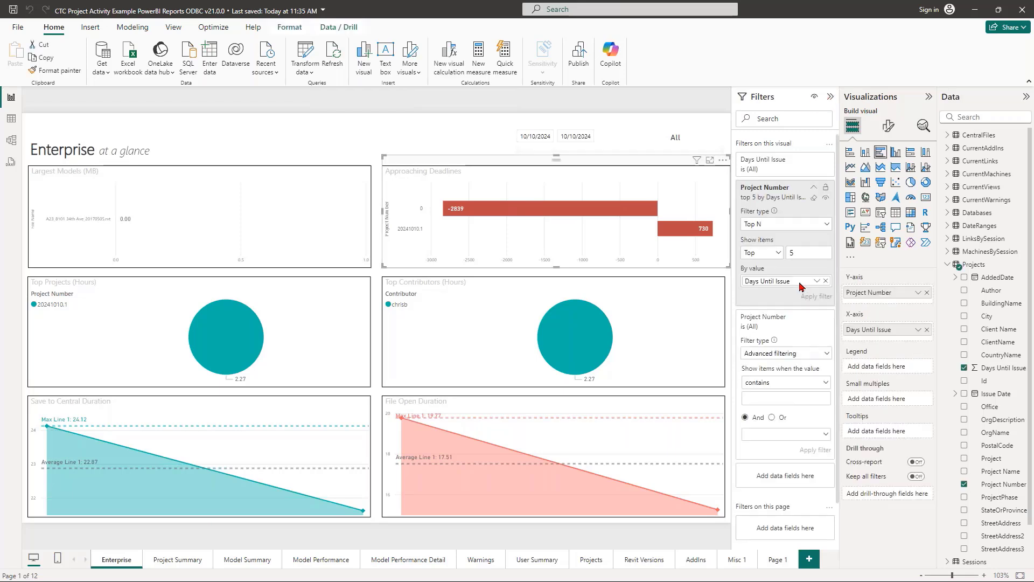
click(791, 382)
click(771, 412)
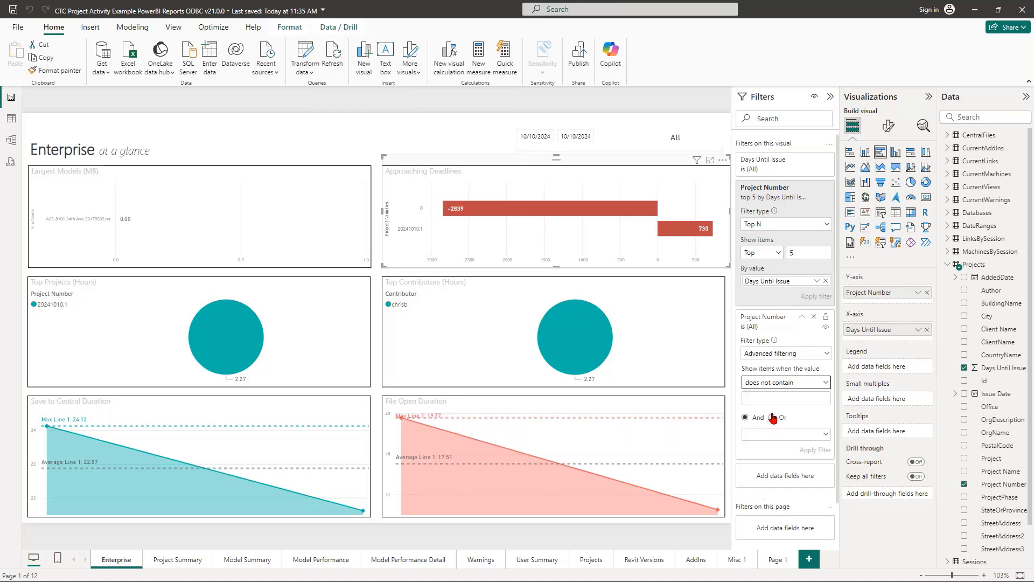
click(780, 384)
click(778, 438)
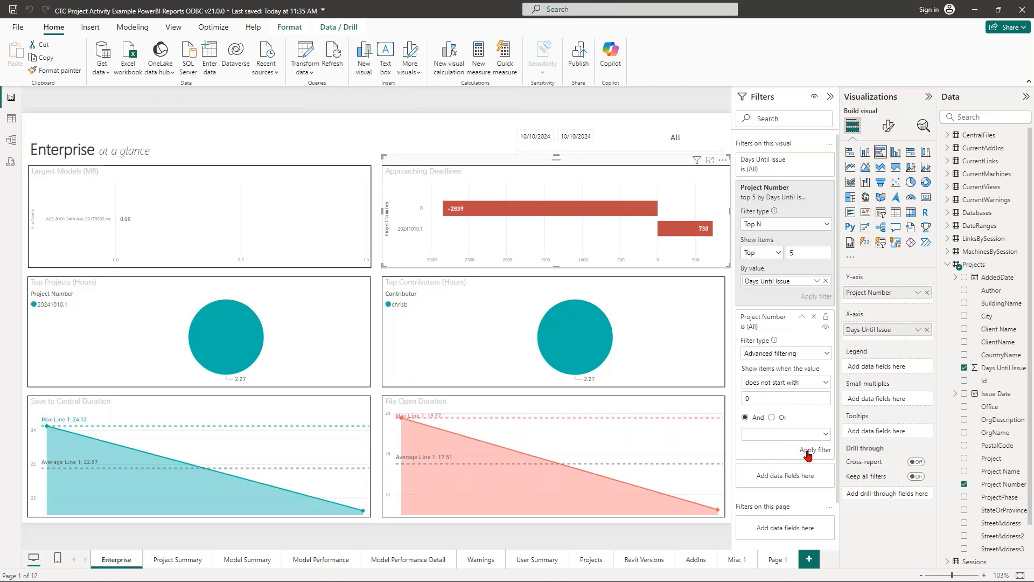
click(802, 450)
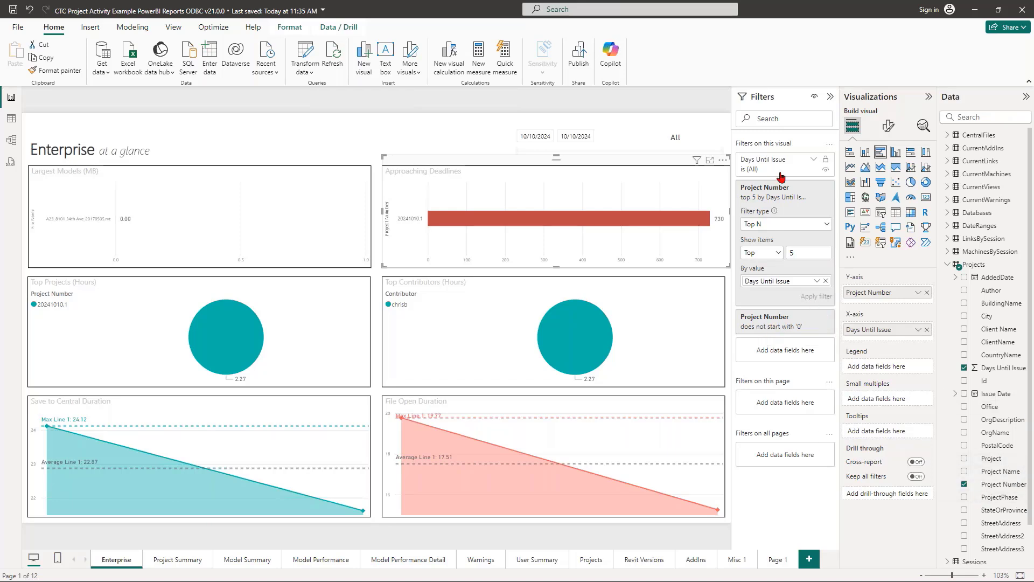
click(811, 188)
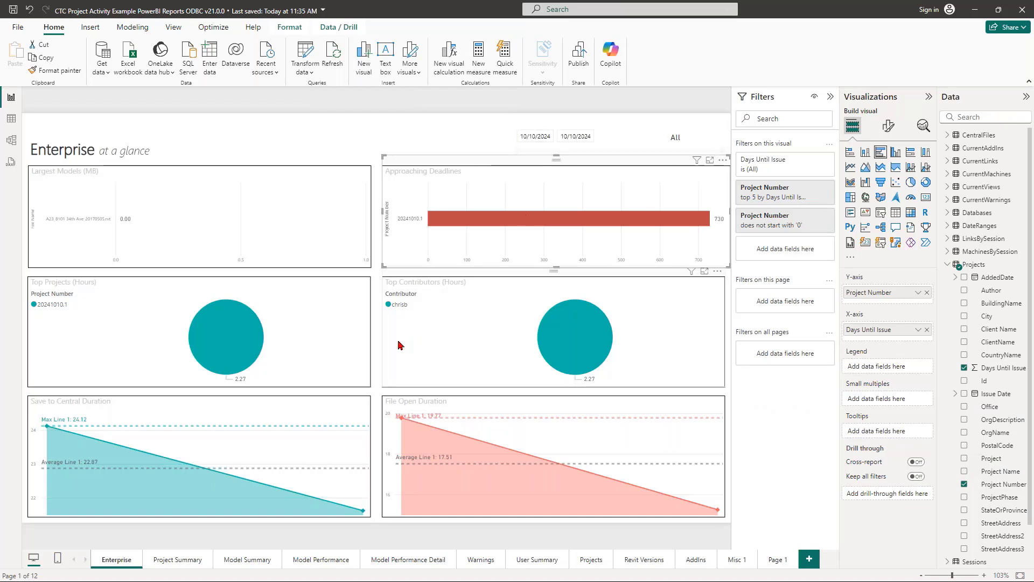
Review the Project Summary page's pie charts, then switch to the Model Summary page.
click(178, 560)
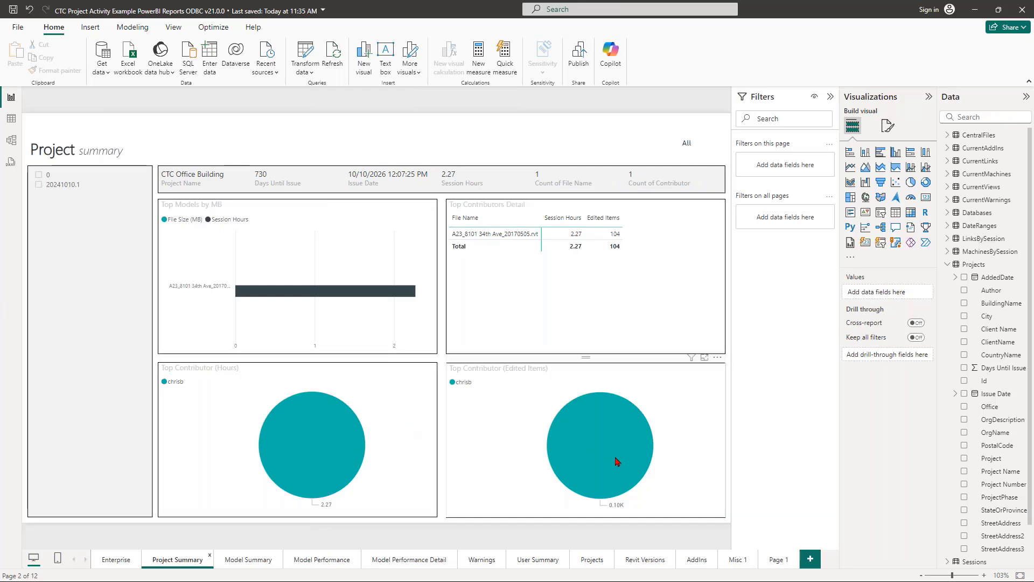
mouse_move(556, 439)
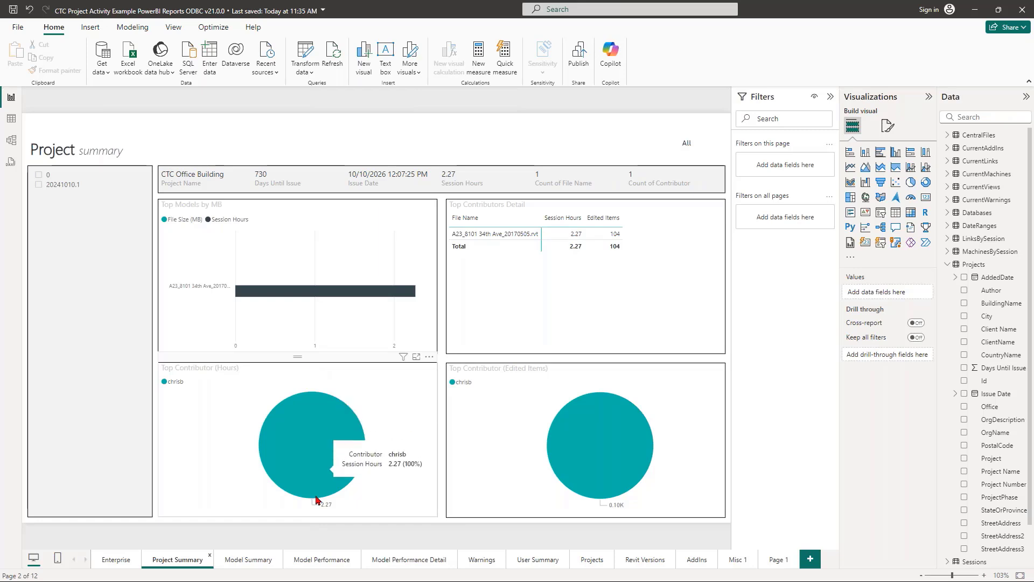
click(264, 561)
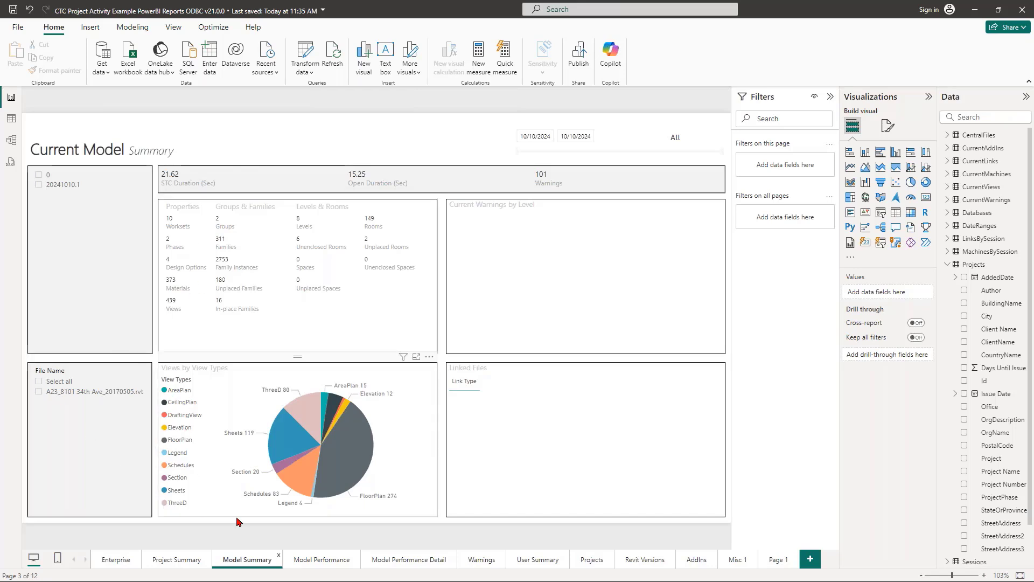
mouse_move(334, 460)
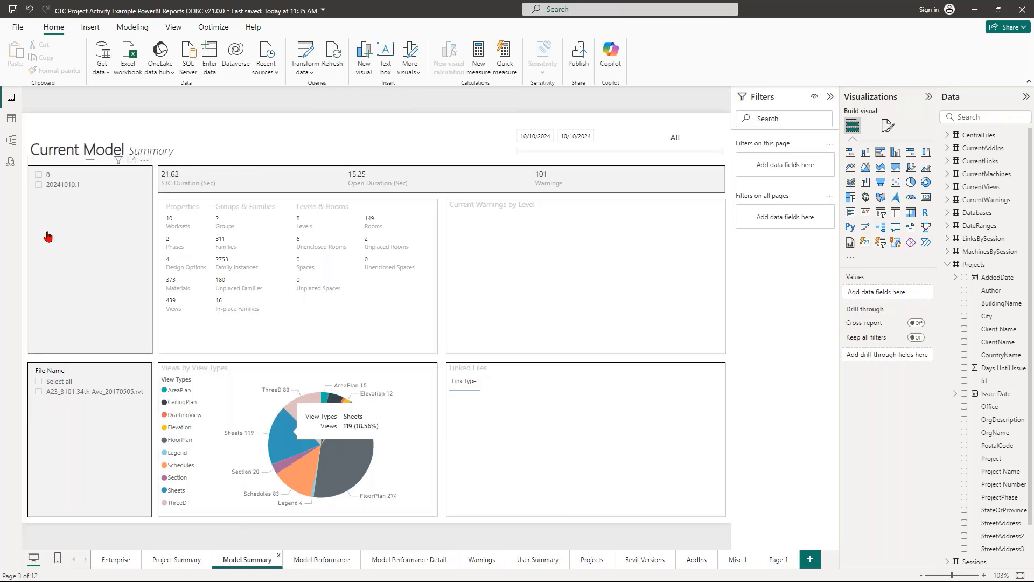
click(60, 185)
click(63, 395)
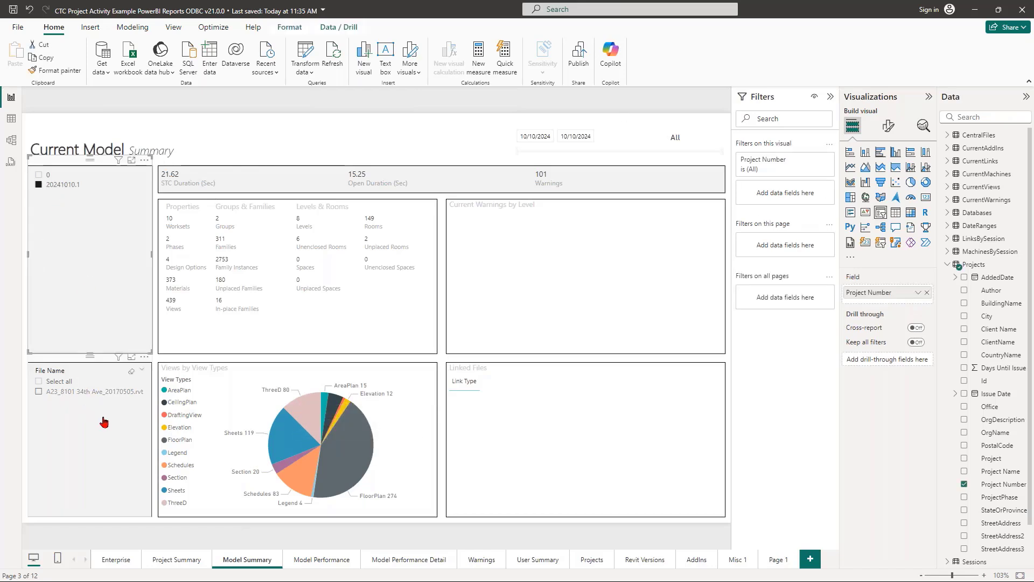
click(351, 454)
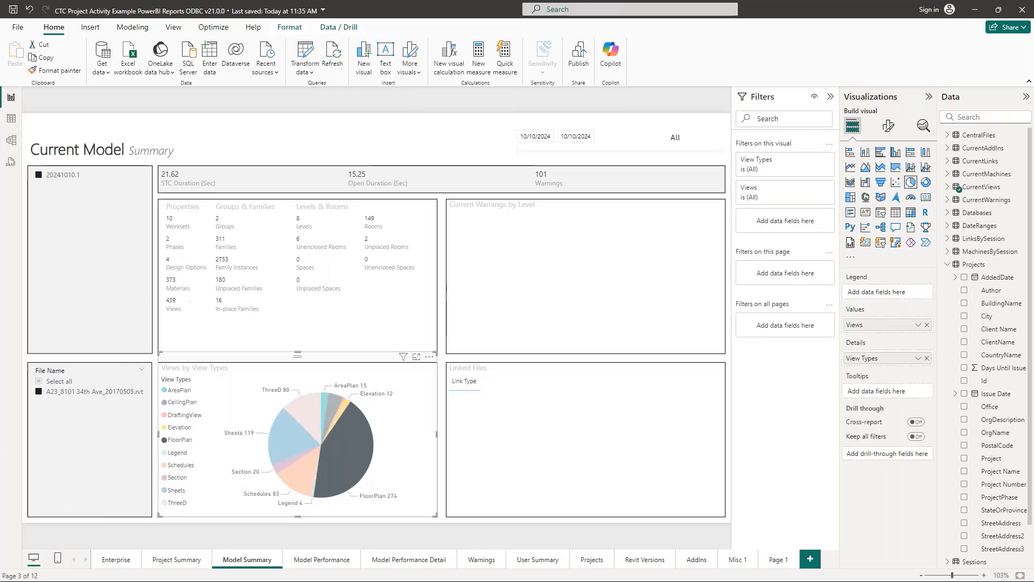
click(113, 293)
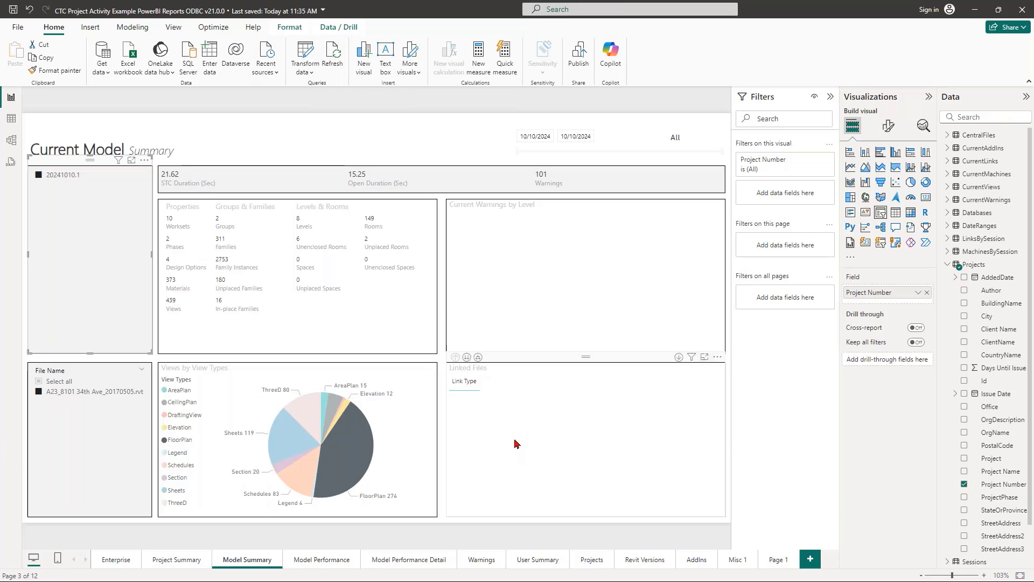
click(309, 561)
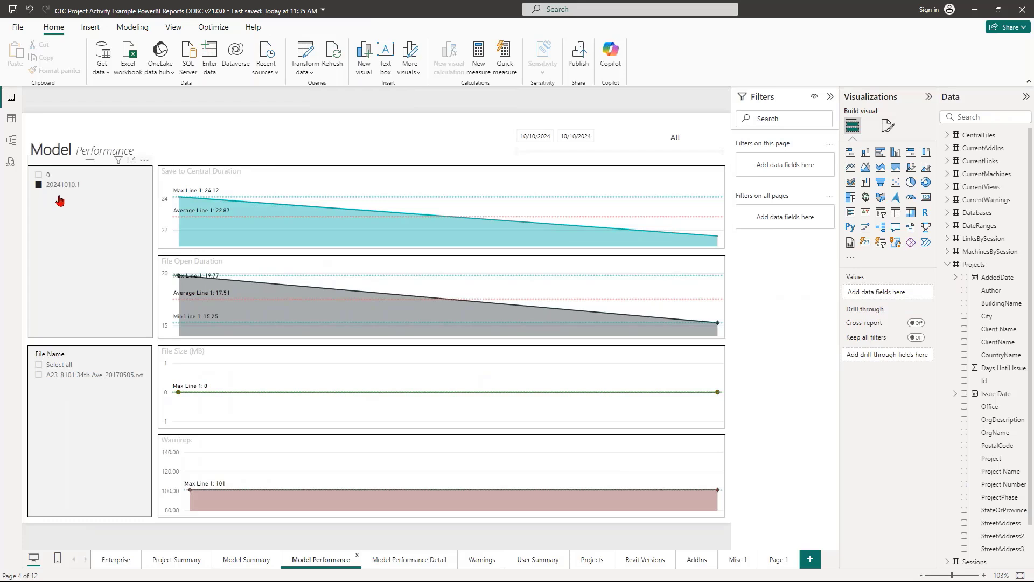
Clear the 20241010.1 project slicer selection, then switch to the Model Performance Detail page.
click(72, 198)
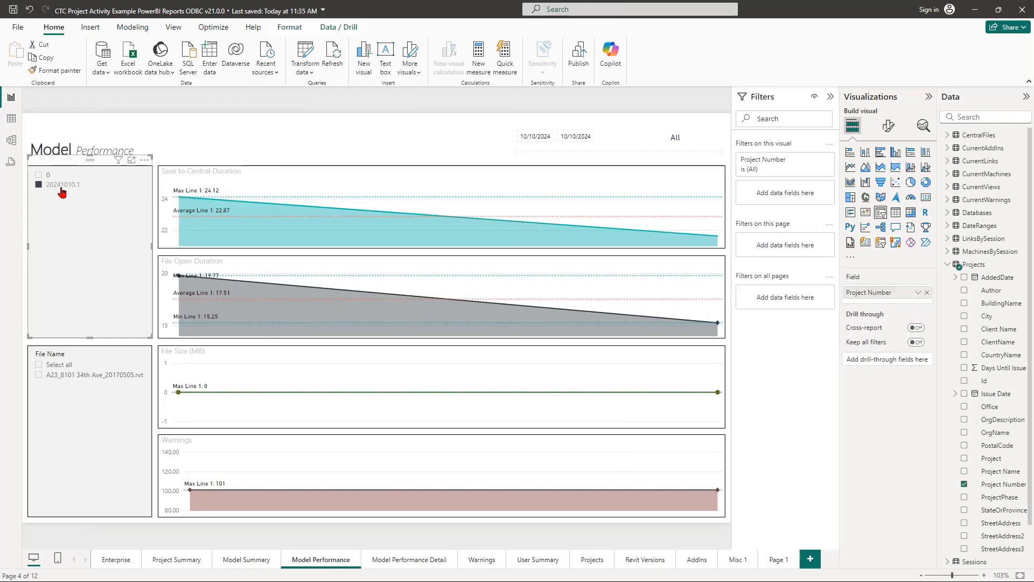
click(61, 192)
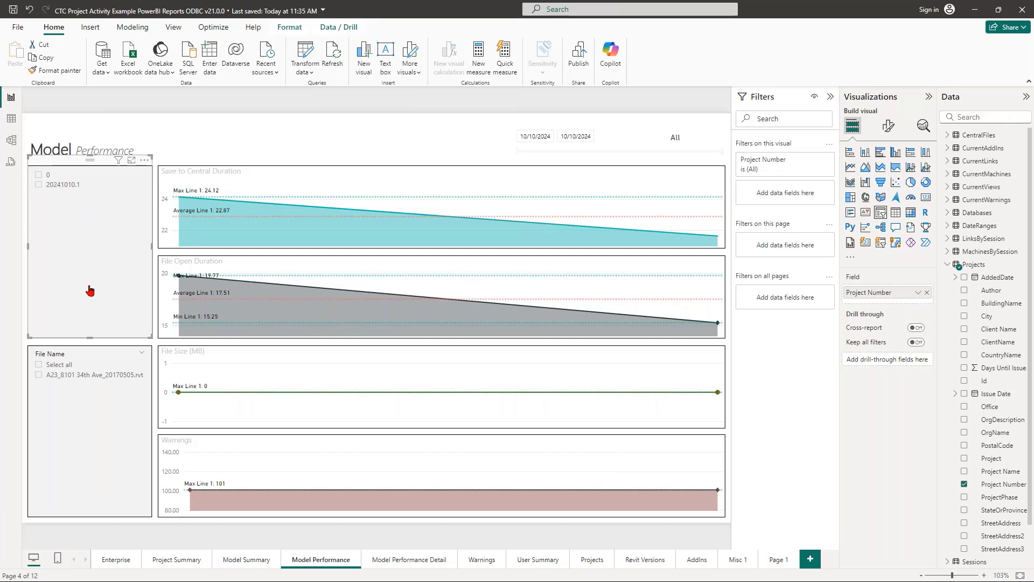
mouse_move(290, 314)
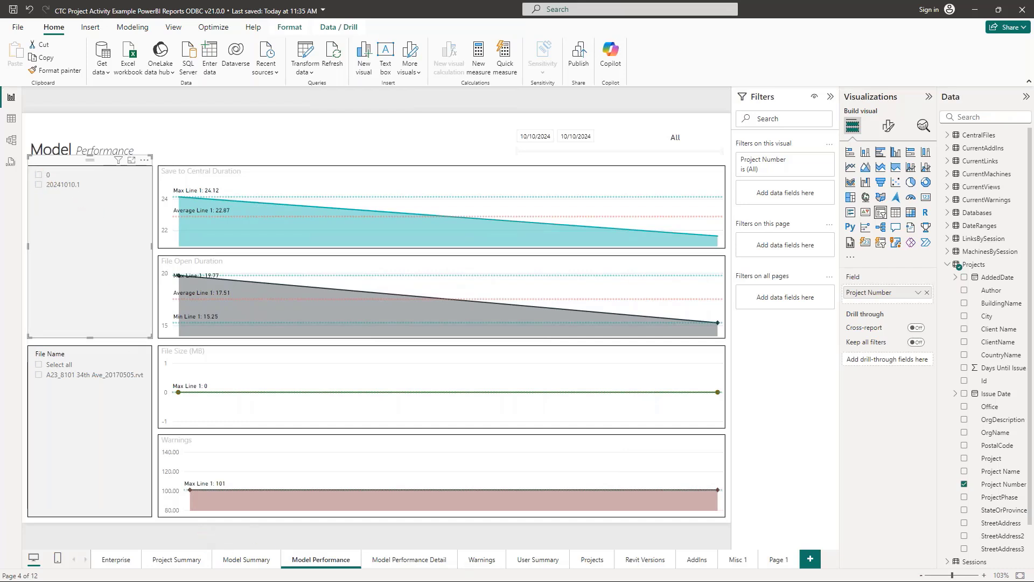
click(420, 562)
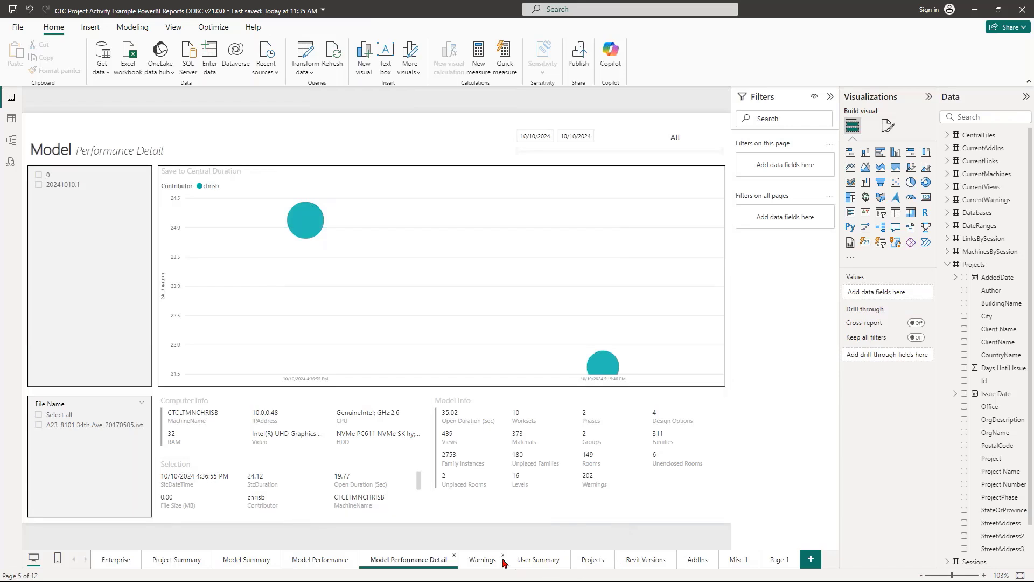
On the Warnings page, filter to project 20241010.1 and the A23_8101 34th Ave_20170505.rvt file.
click(483, 561)
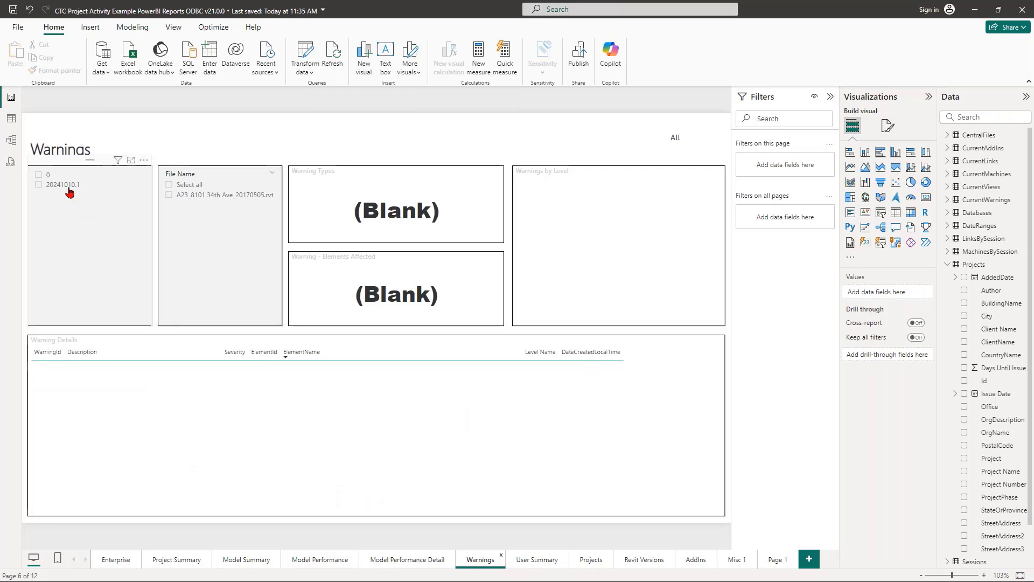
click(71, 184)
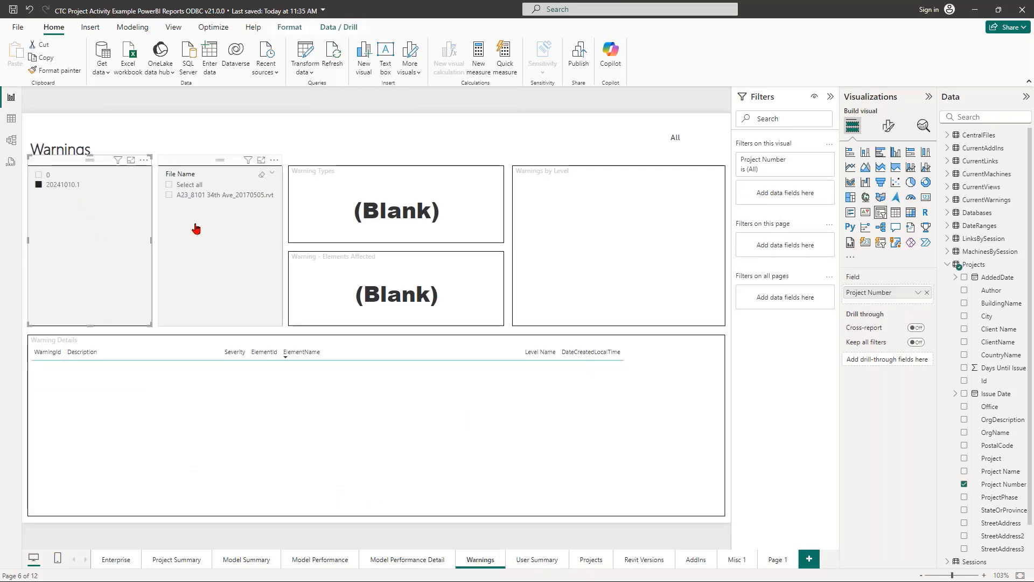
click(206, 196)
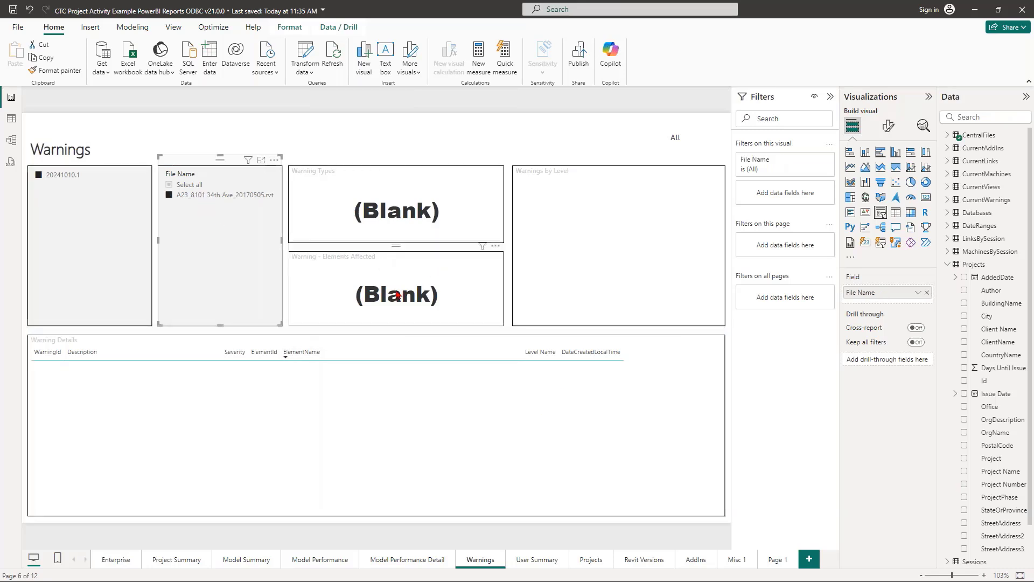
Browse the User Summary, Projects, AddIns and Misc 1 pages, ending on Page 1.
click(538, 560)
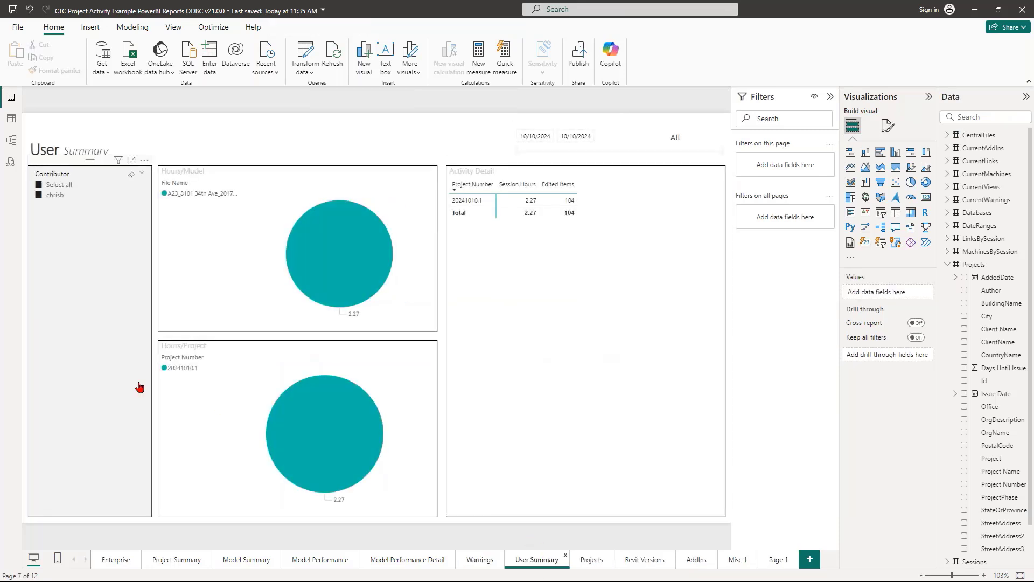
click(597, 561)
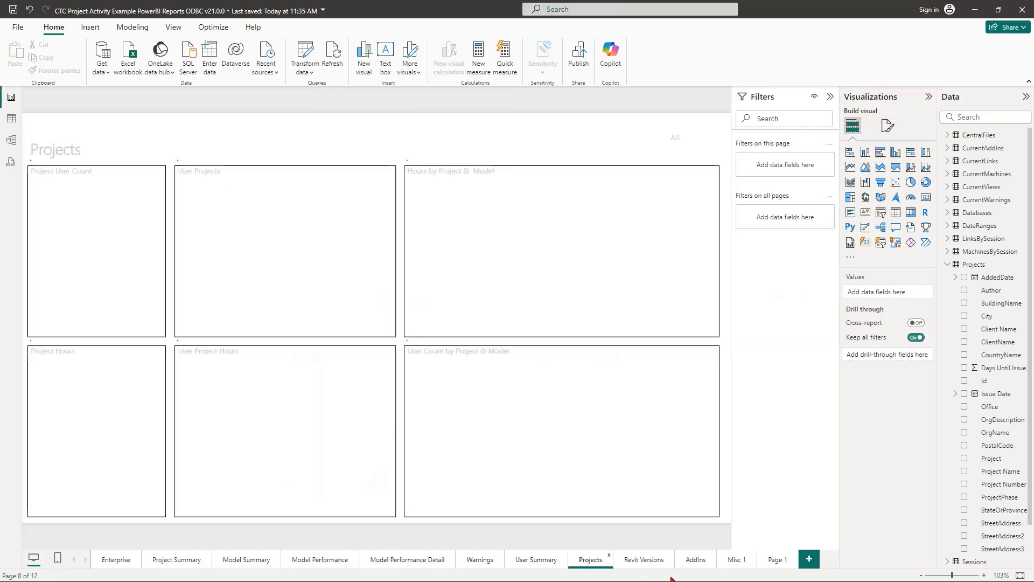
click(697, 561)
click(734, 560)
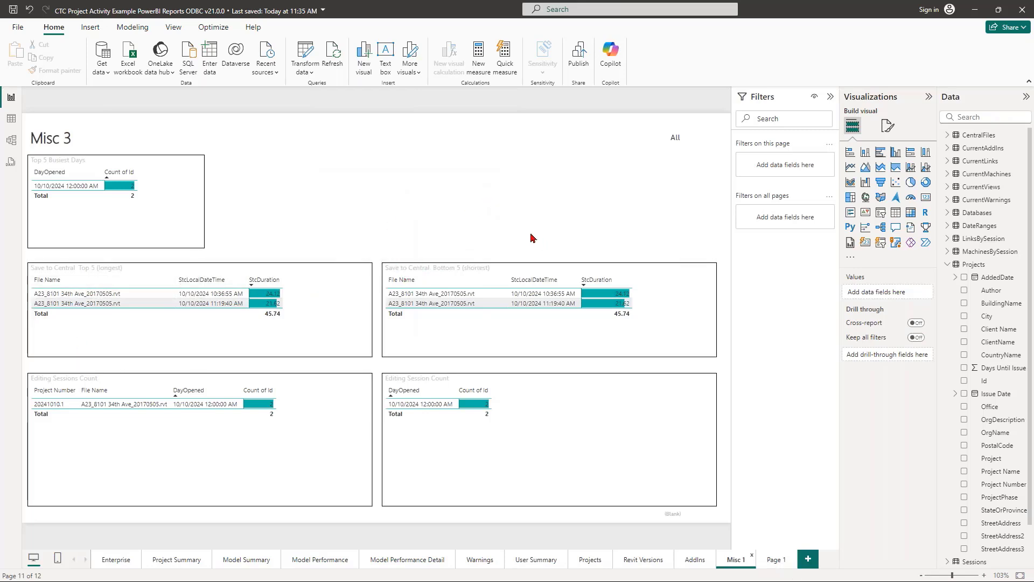
click(774, 560)
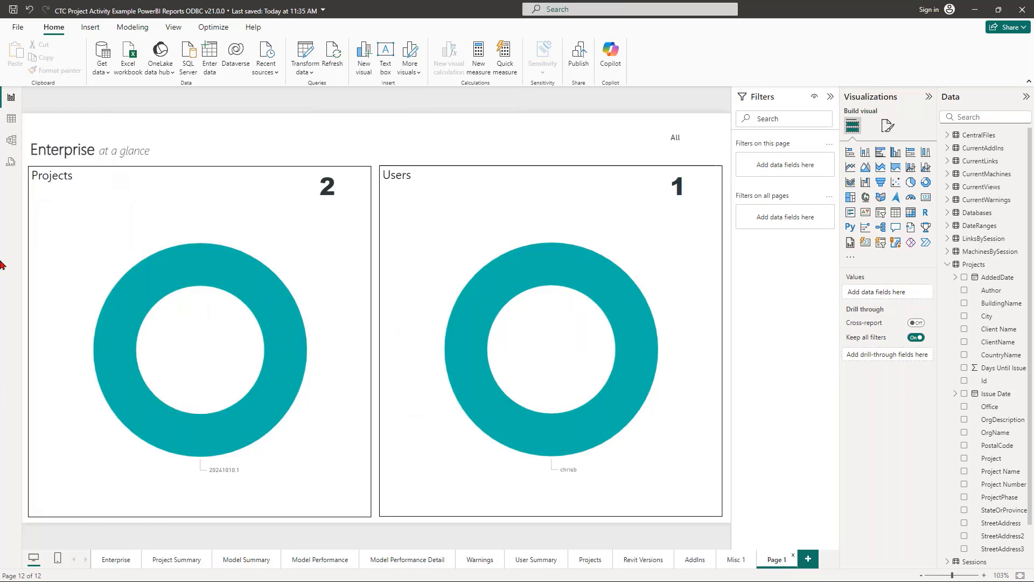
Collapse the Projects table in the Data pane to reveal the full table list.
click(948, 264)
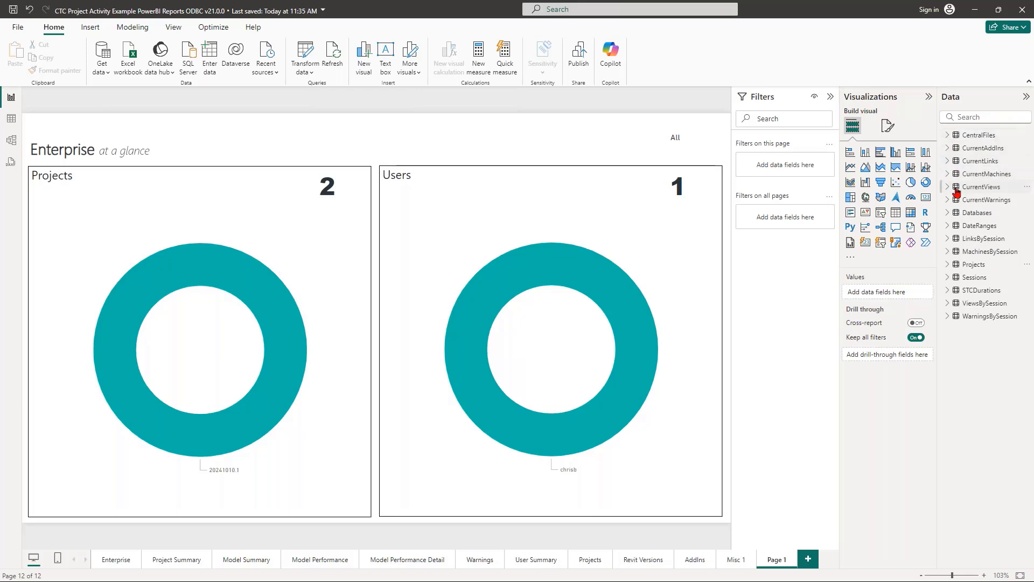
mouse_move(977, 258)
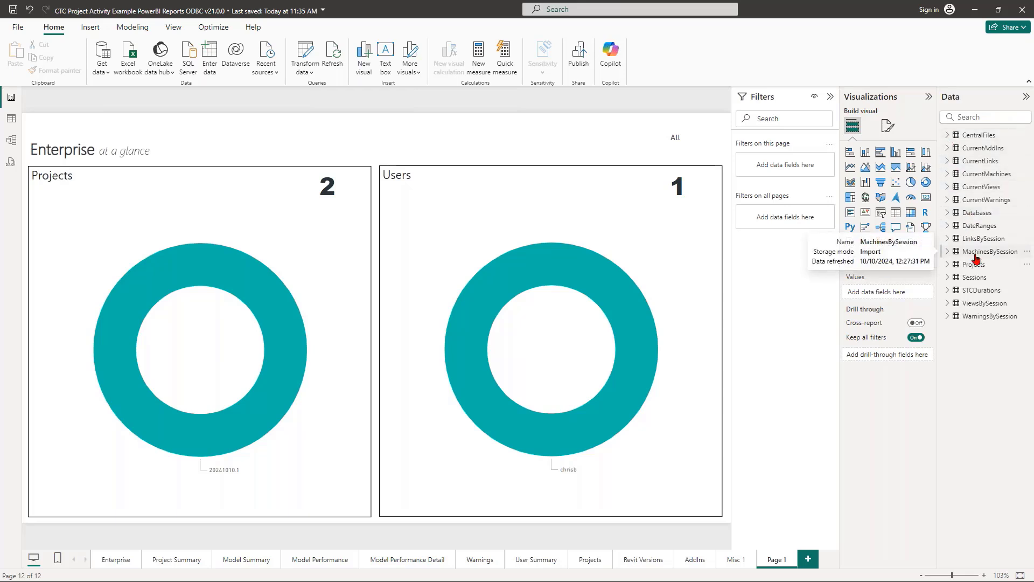
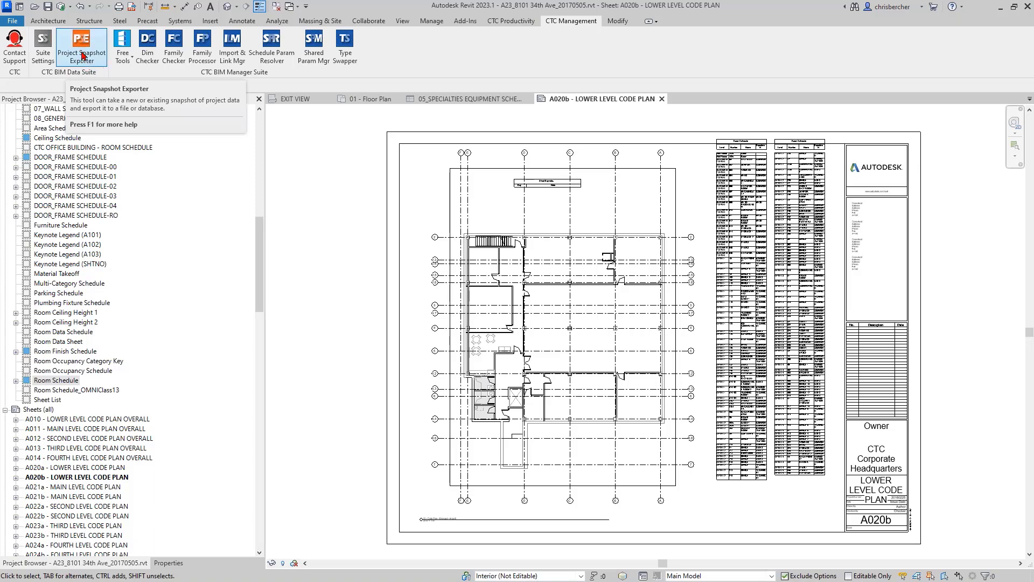
Open the Project Snapshot Exporter and select the date part of the default snapshot name.
click(82, 56)
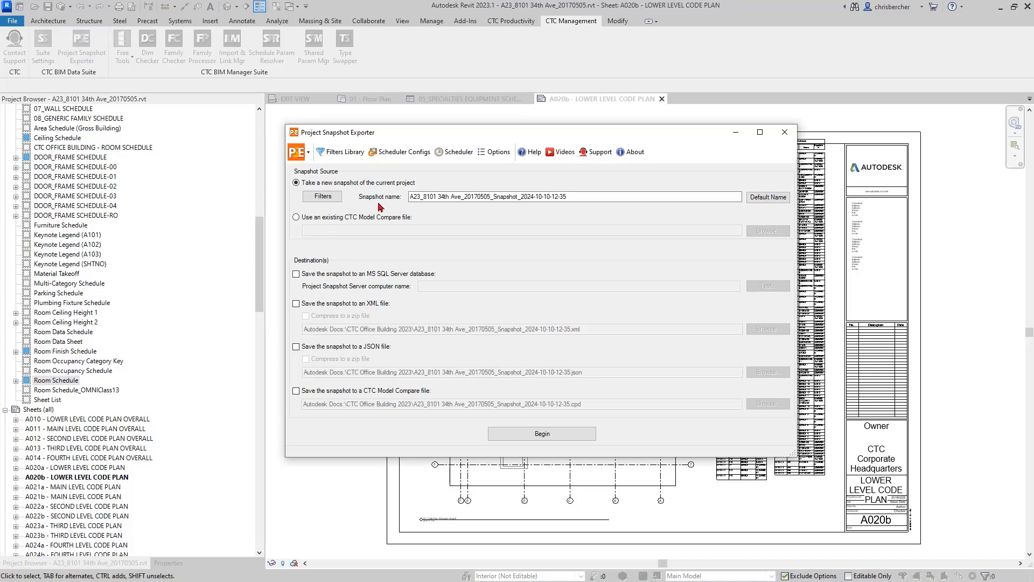
drag(491, 139, 508, 121)
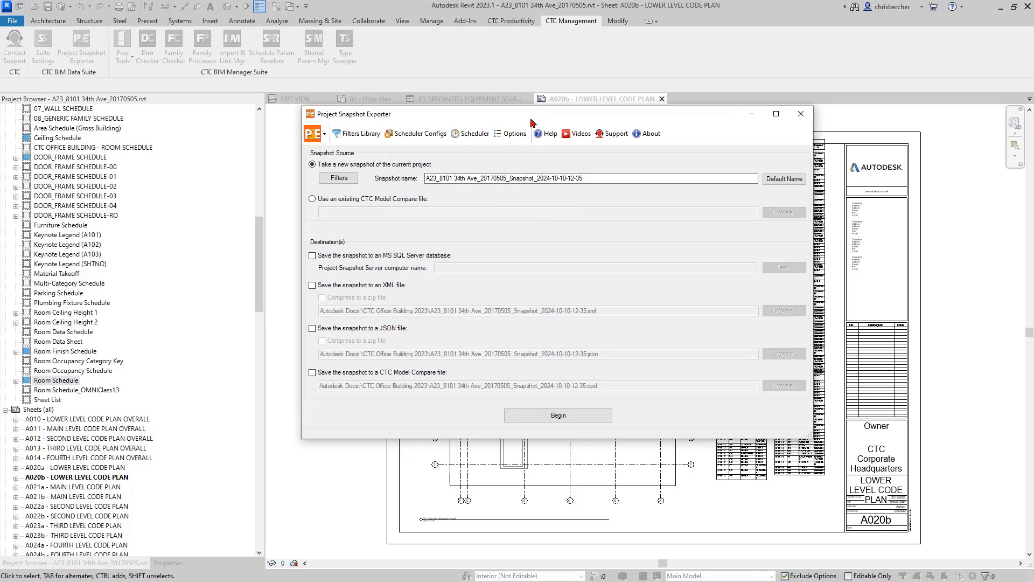
drag(531, 123, 539, 131)
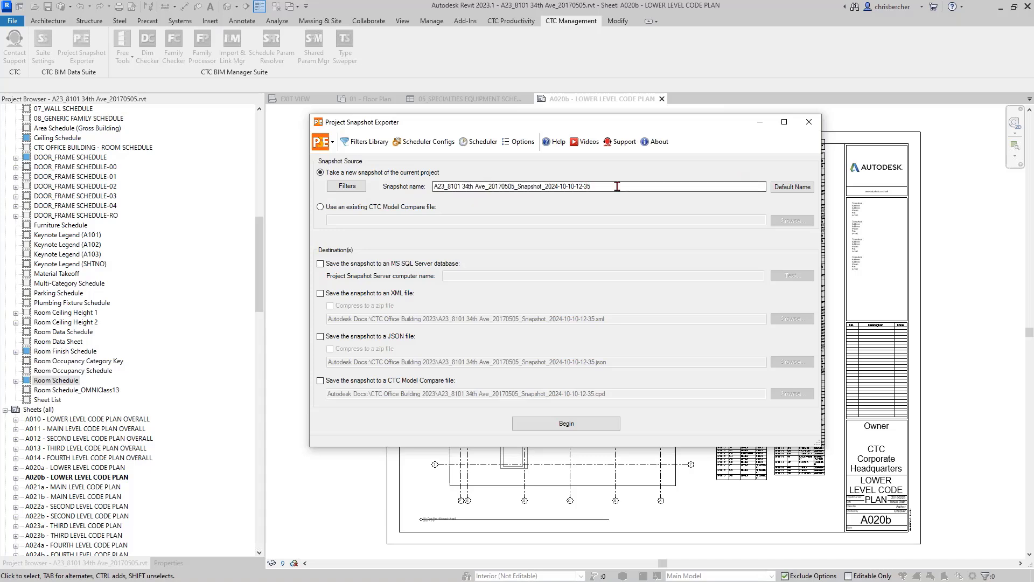
drag(618, 186, 433, 187)
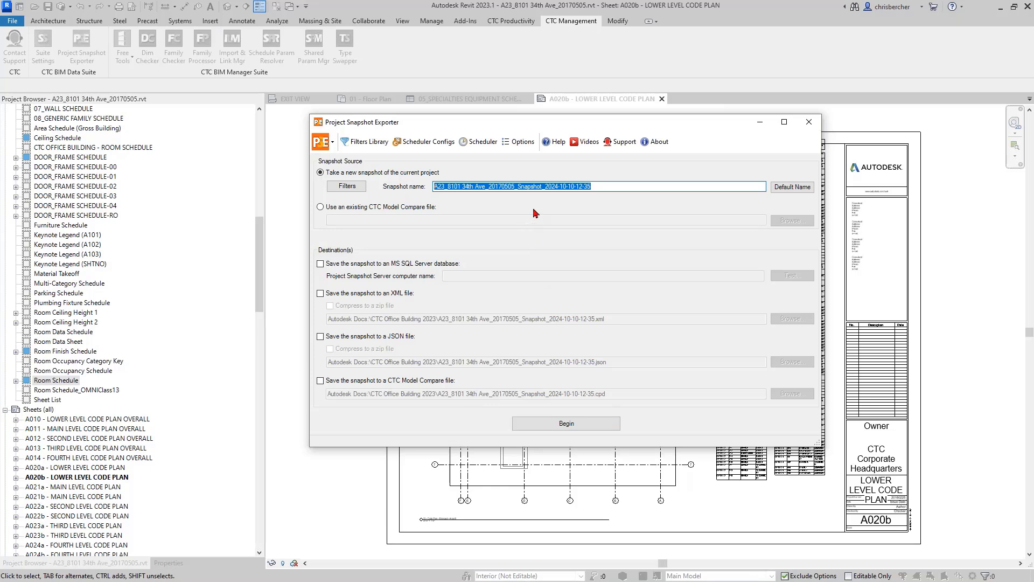
drag(545, 188, 603, 187)
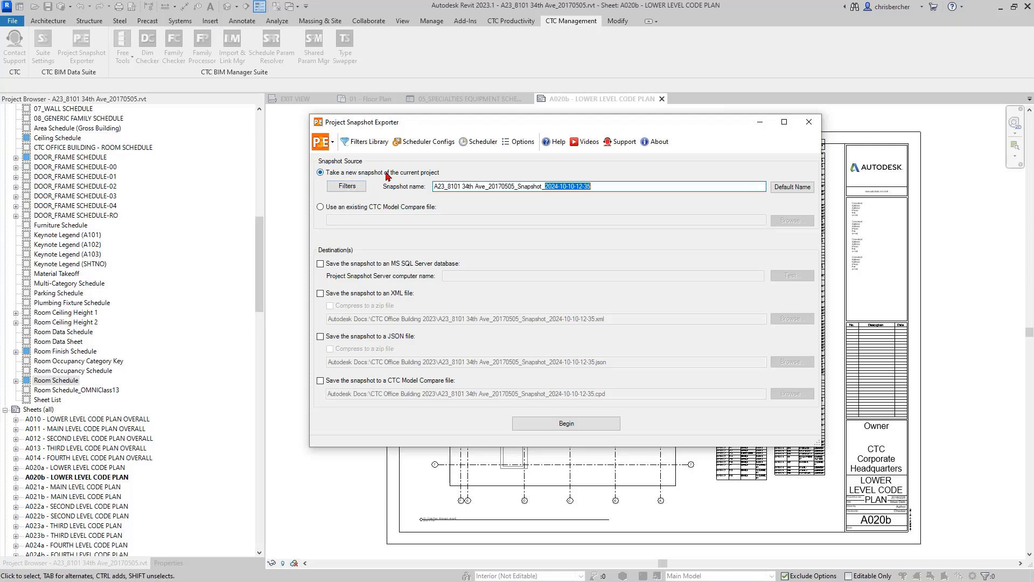
Load the default snapshot filter settings and enlarge the filter settings window.
click(346, 189)
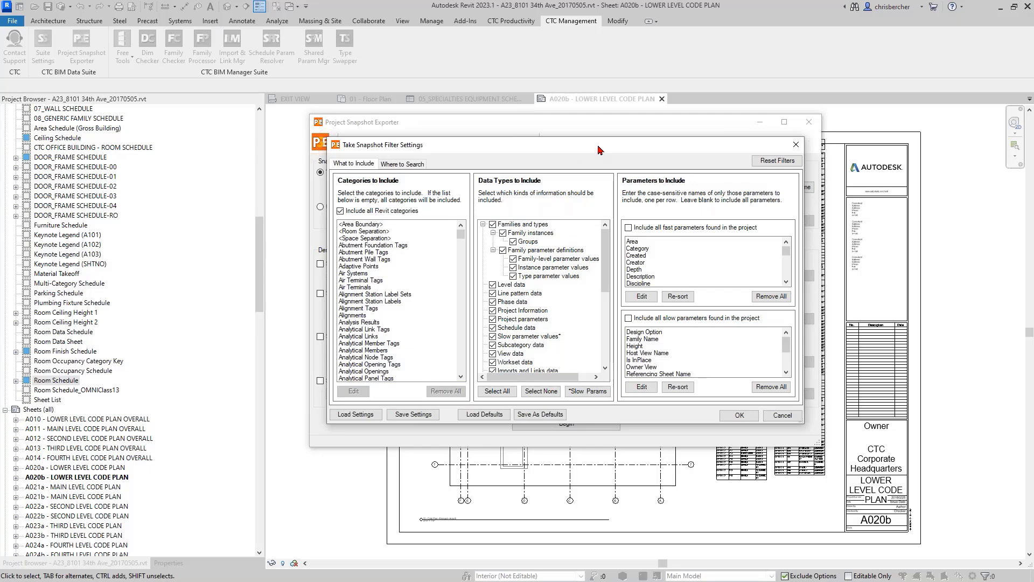
drag(594, 153, 591, 126)
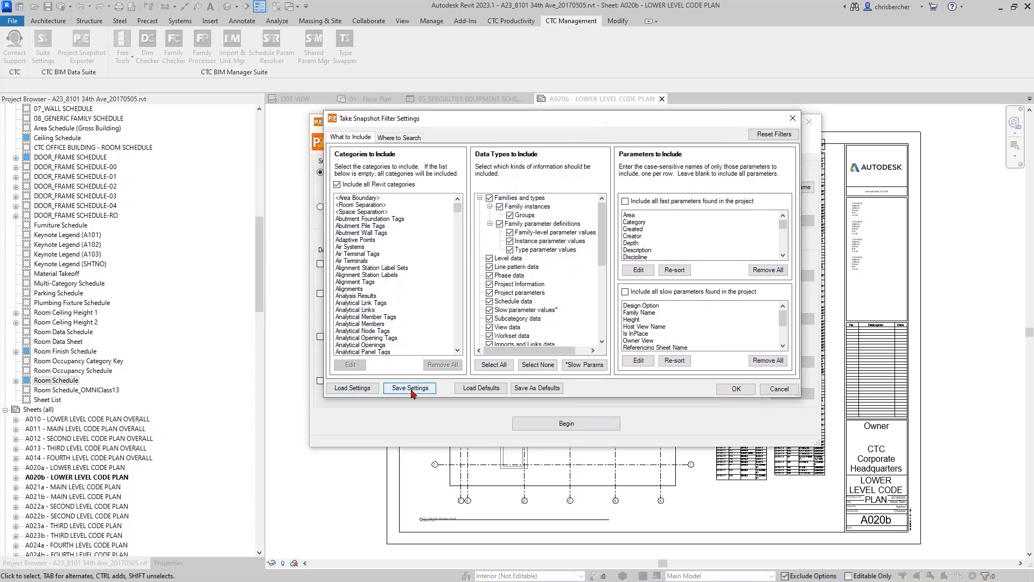
click(483, 394)
click(593, 285)
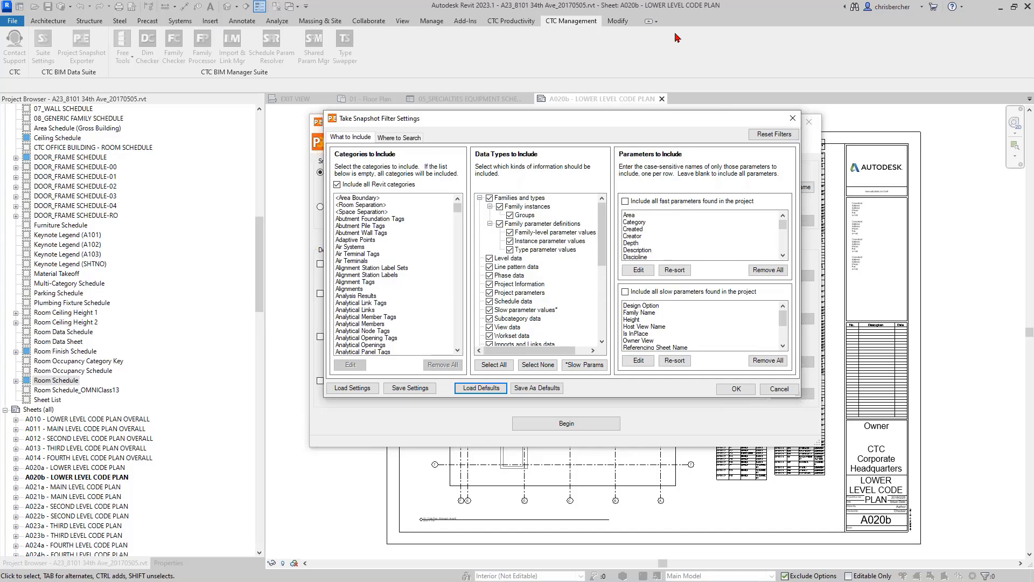
drag(667, 123, 649, 84)
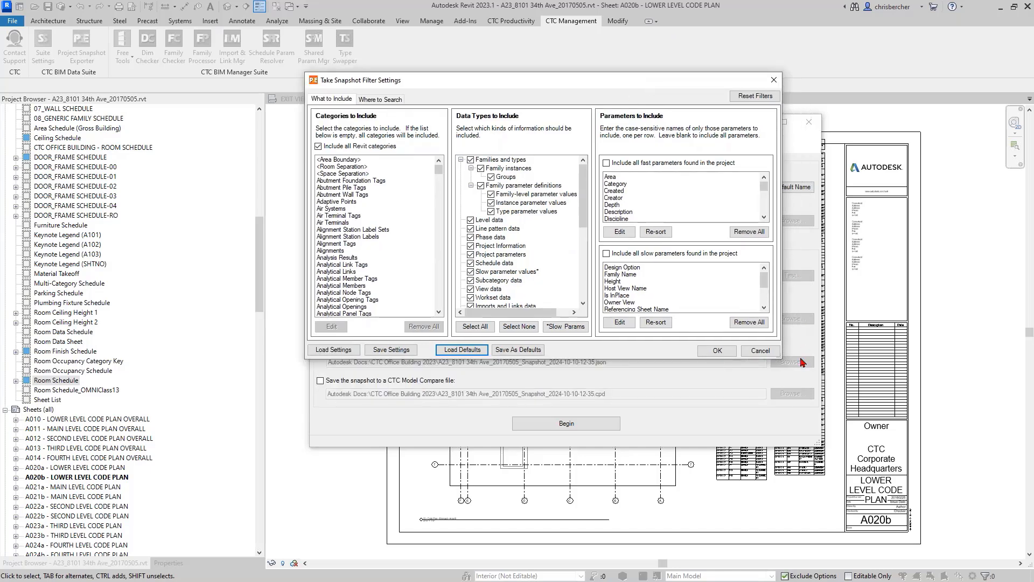
drag(781, 358, 879, 456)
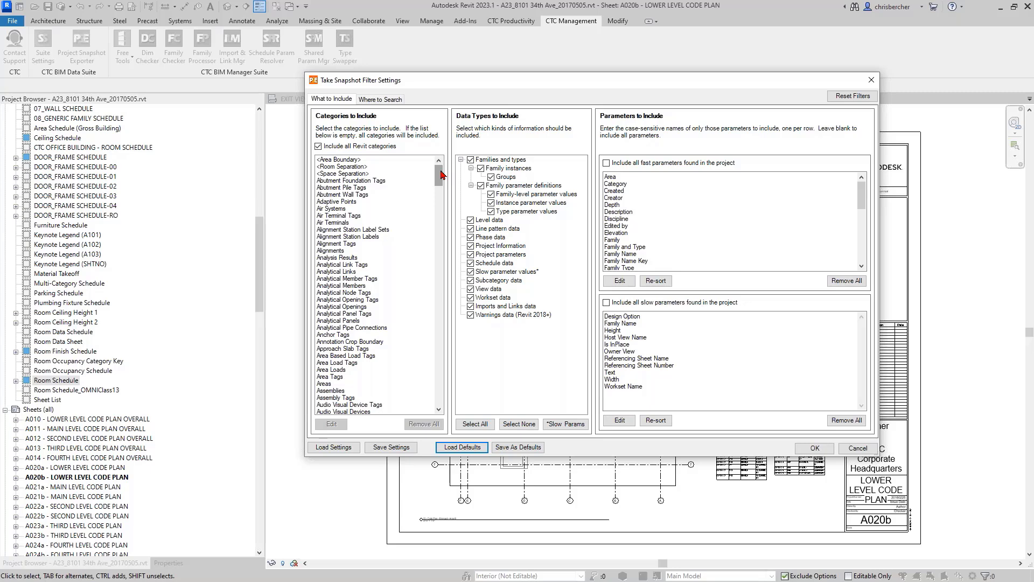
Review the category list, then turn off 'Include all Revit categories'.
scroll(359, 256, down, 7)
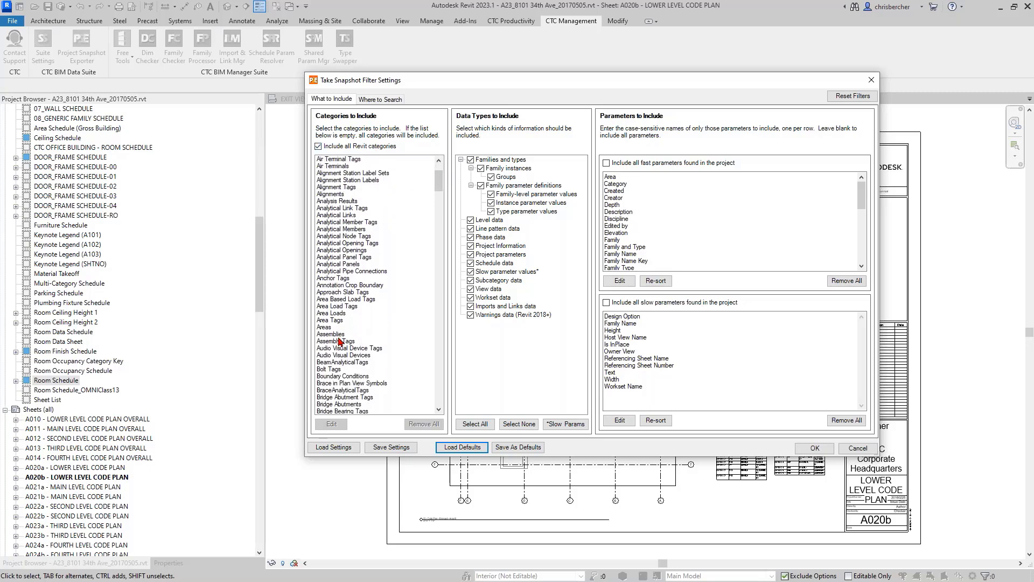
drag(438, 189, 440, 242)
click(348, 272)
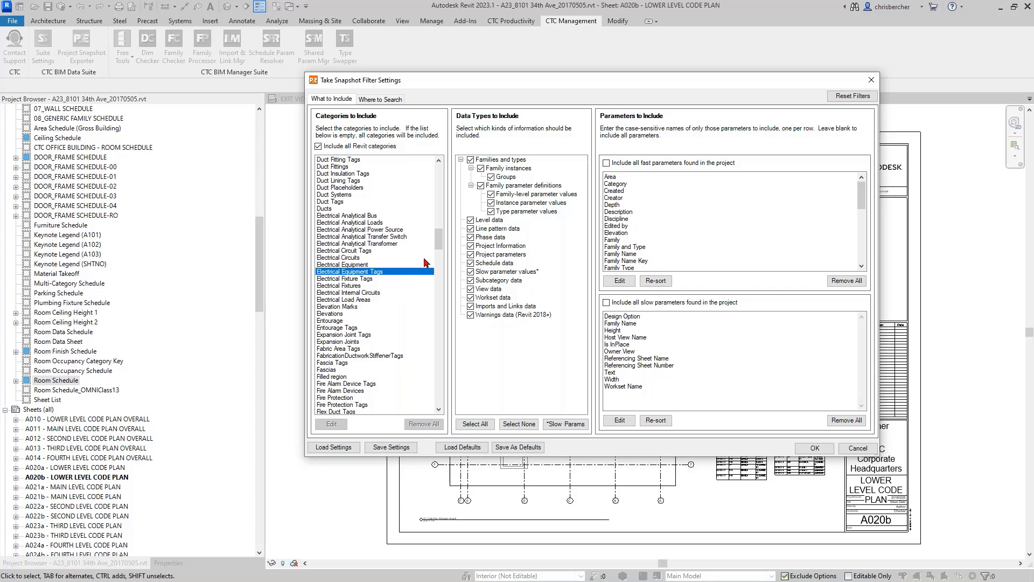
drag(439, 240, 438, 192)
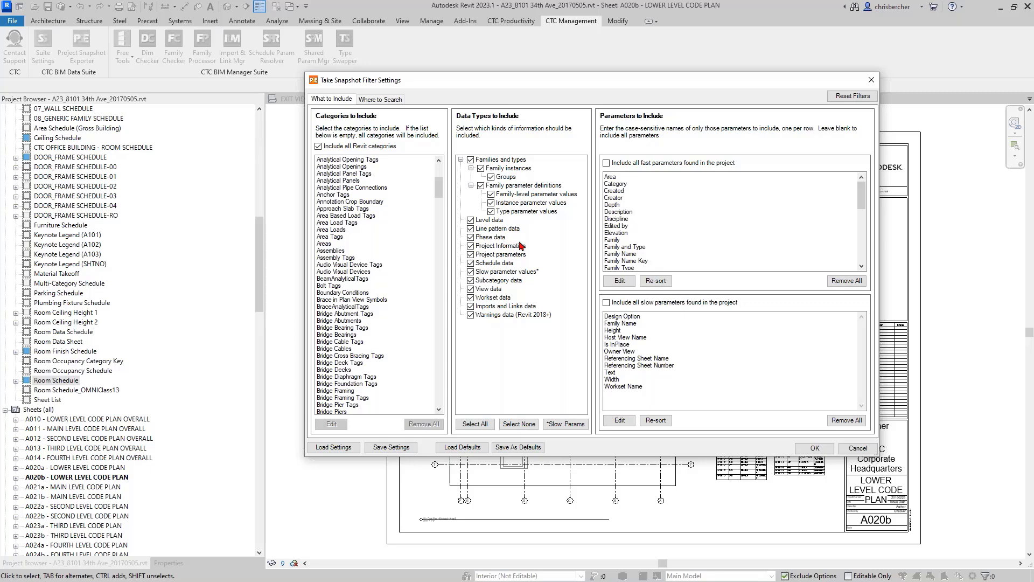
click(386, 238)
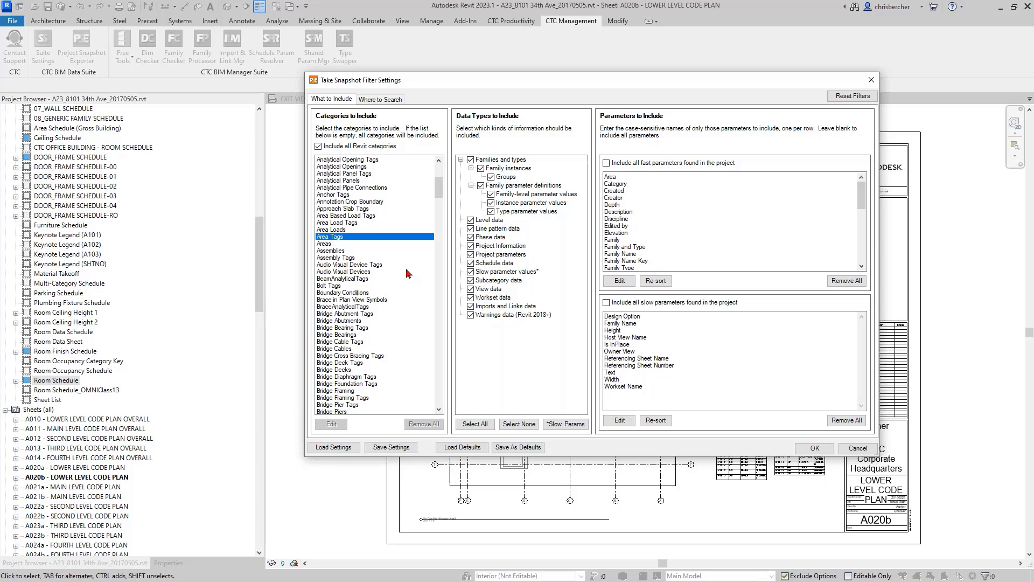
click(342, 294)
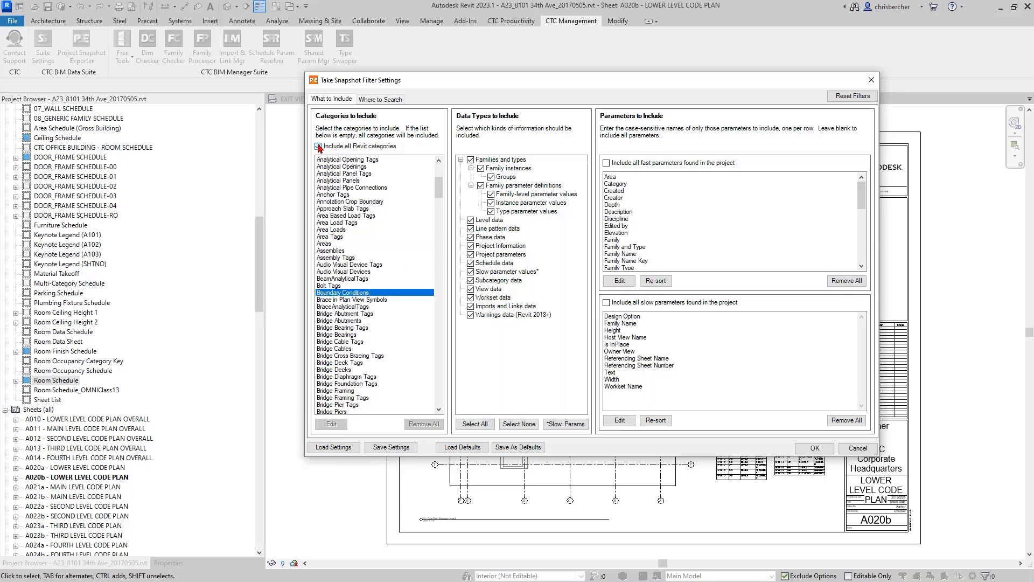
click(319, 146)
Remove the Analytical categories, Analysis Results through Analytical Pipe Connections, from the included categories.
click(336, 425)
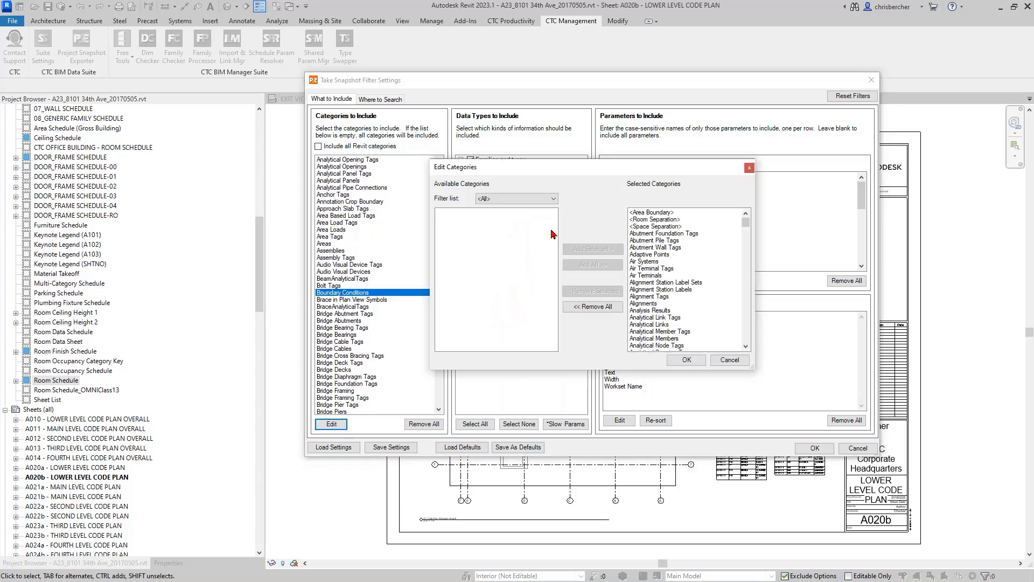
drag(595, 177, 566, 160)
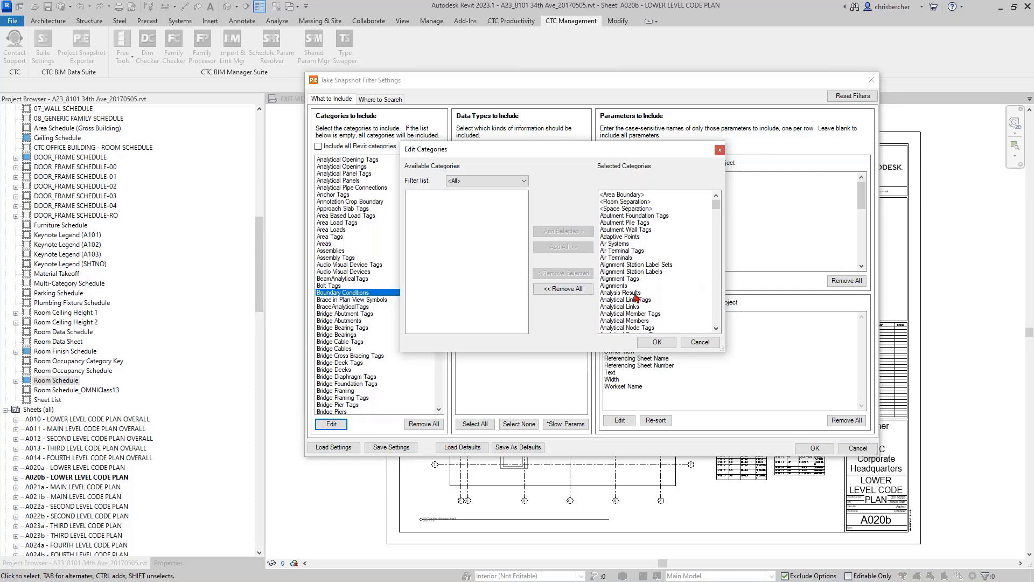
scroll(636, 298, down, 1)
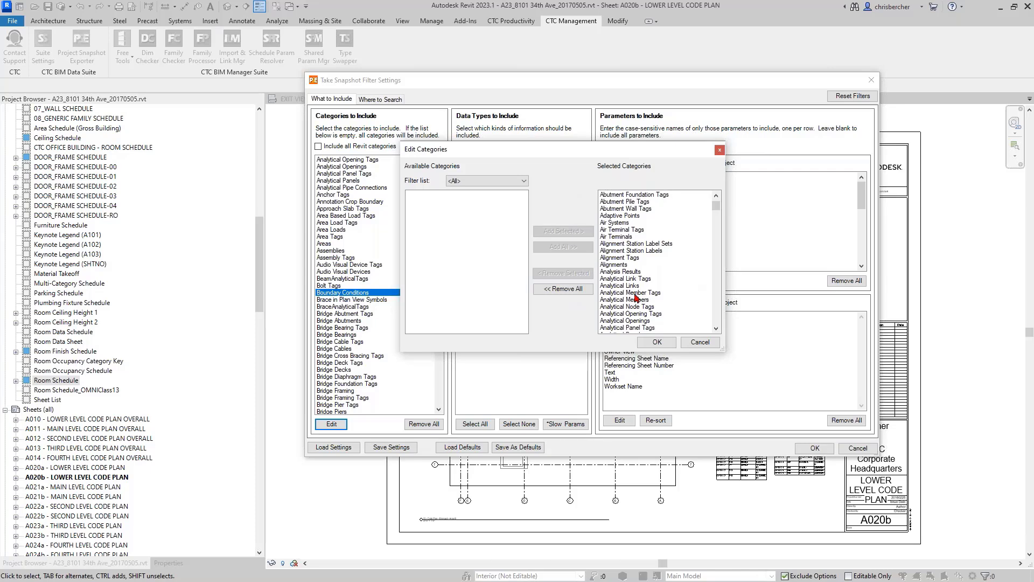
scroll(637, 298, down, 1)
click(625, 251)
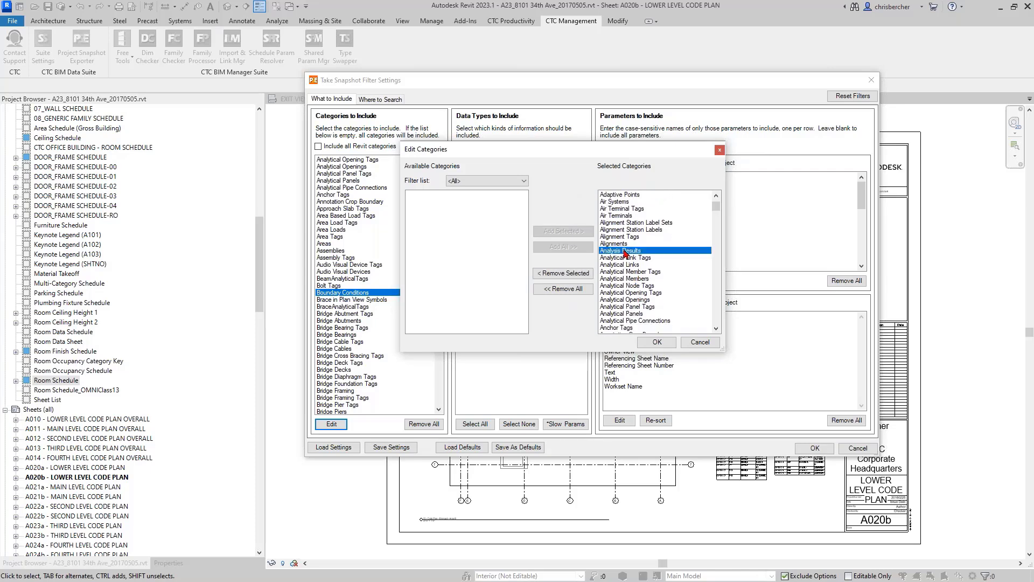
scroll(625, 251, down, 2)
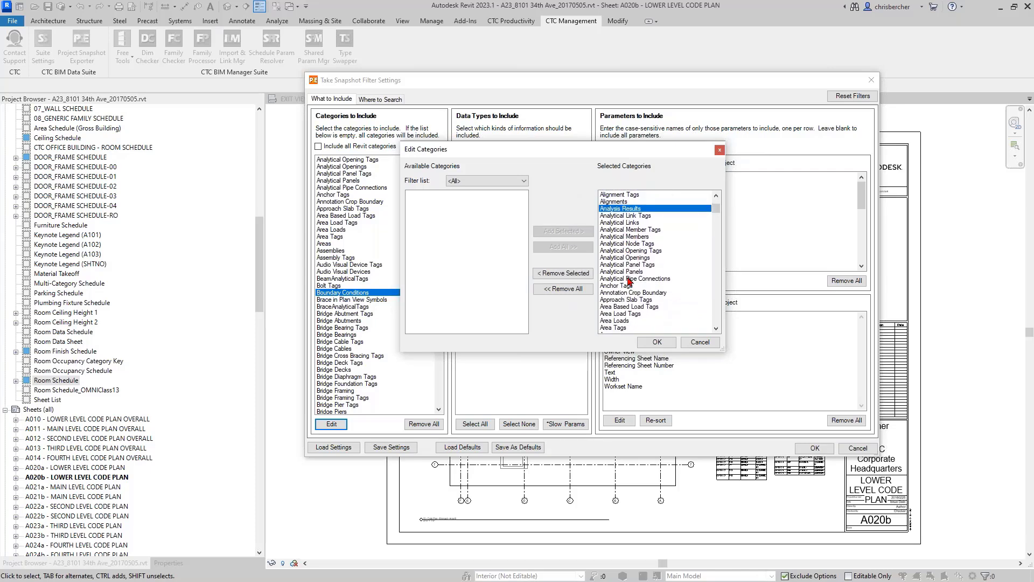
shift+click(634, 279)
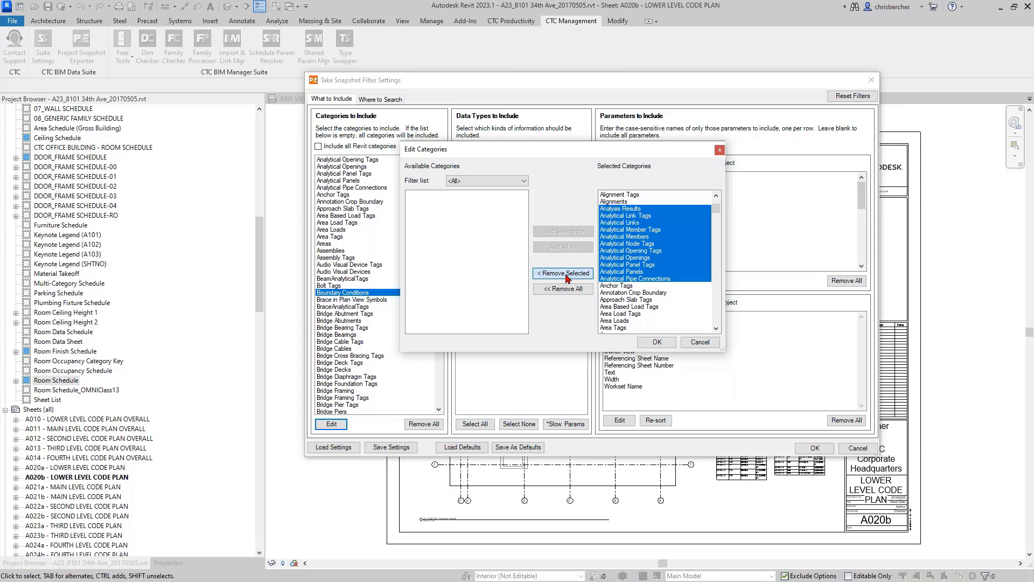
click(567, 278)
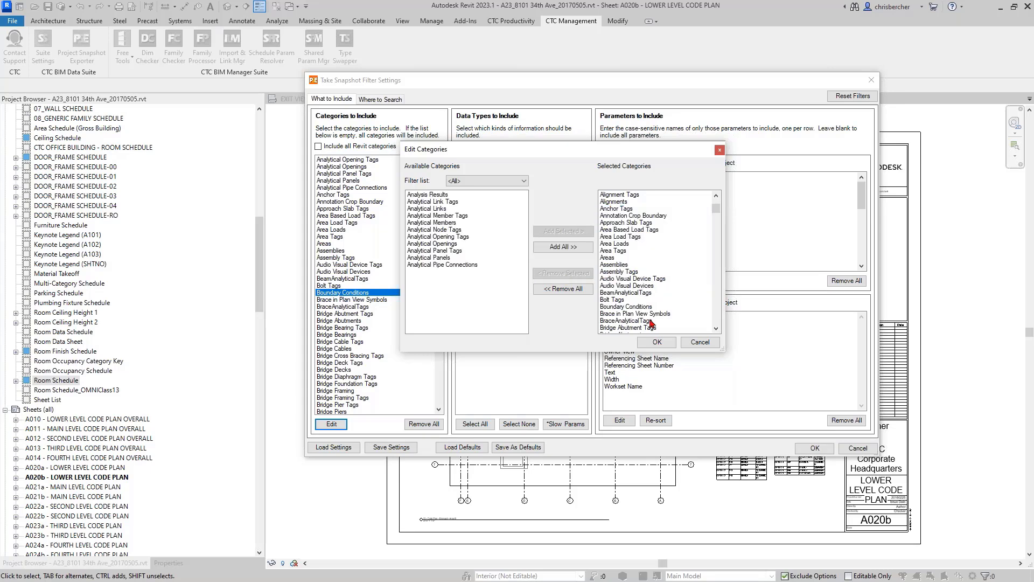
Remove the Bridge categories, Bridge Abutment Tags through BridgeGirderTags, and confirm the category list.
scroll(623, 240, down, 1)
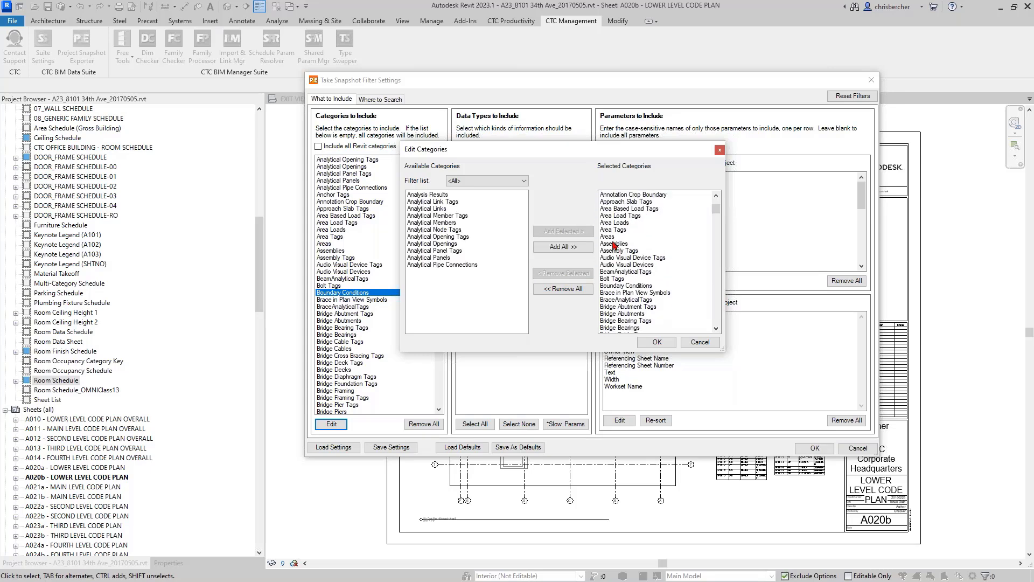
scroll(633, 219, up, 1)
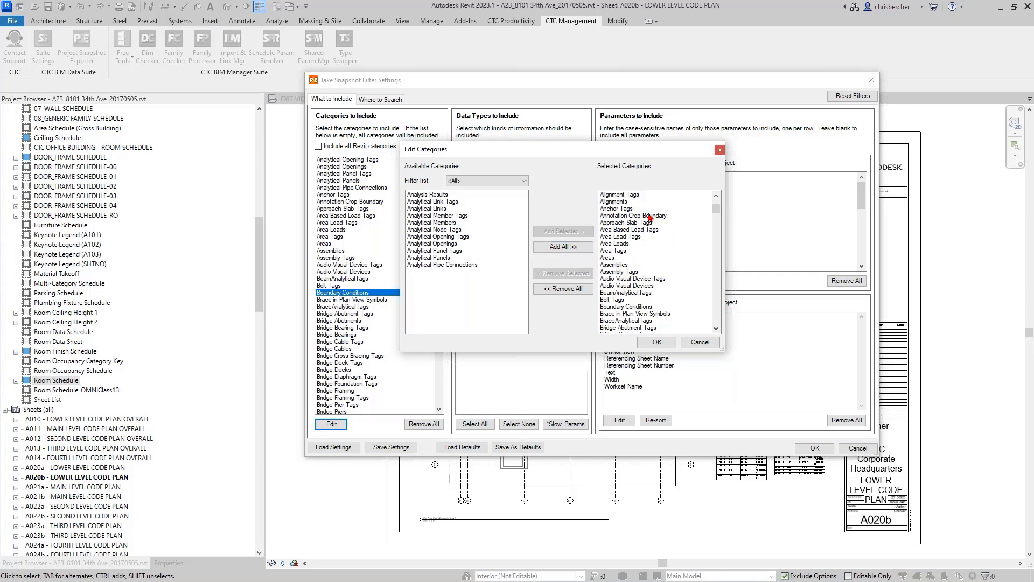
scroll(636, 289, down, 4)
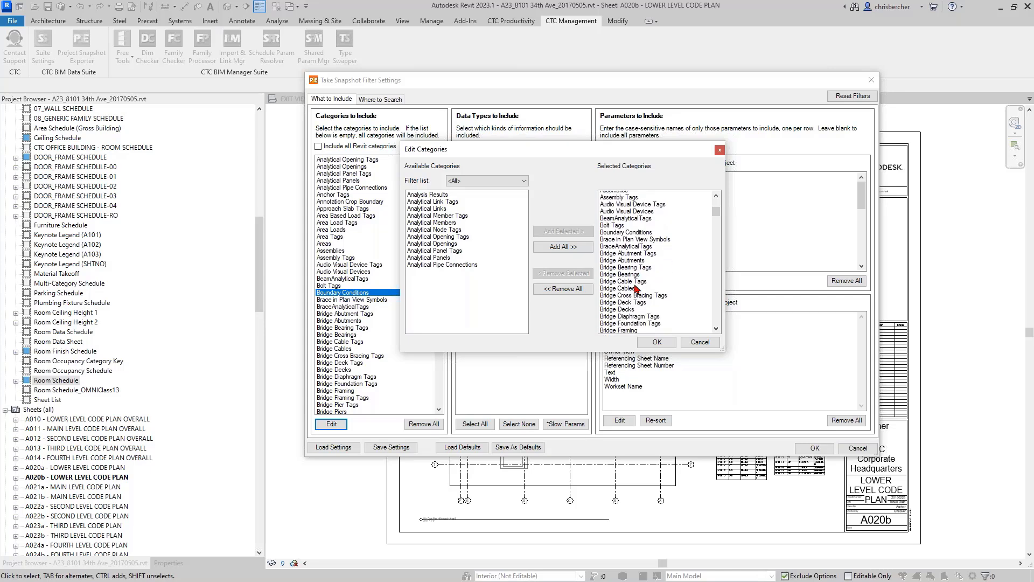
scroll(636, 288, down, 2)
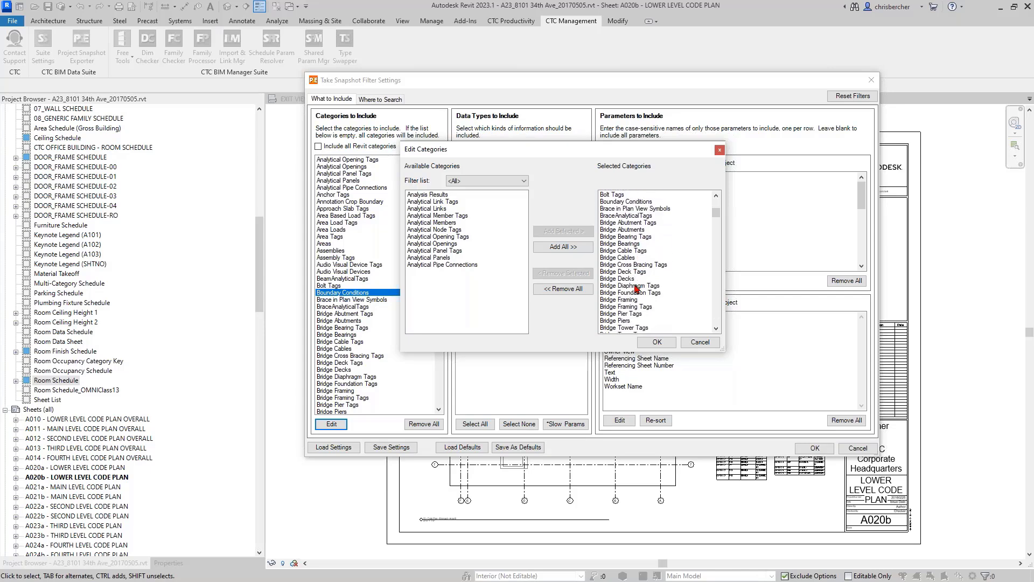
click(617, 225)
scroll(622, 264, down, 2)
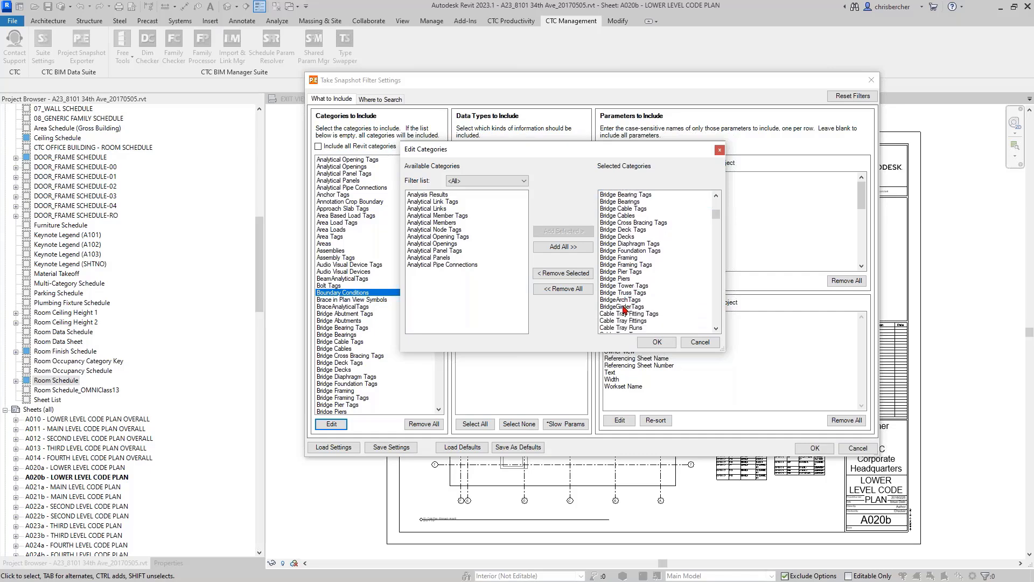
shift+click(625, 307)
click(570, 273)
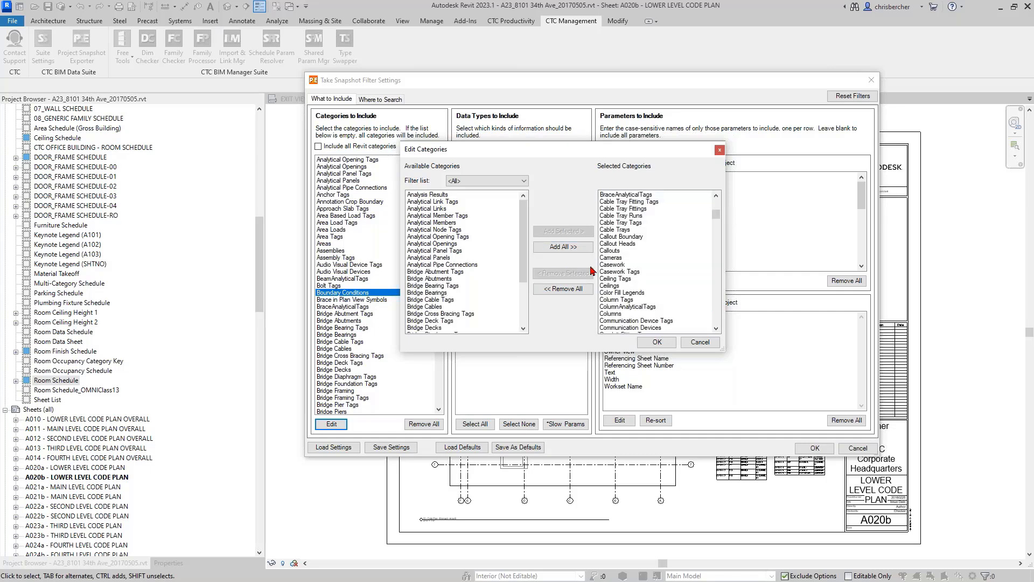
scroll(628, 289, down, 4)
scroll(628, 289, down, 6)
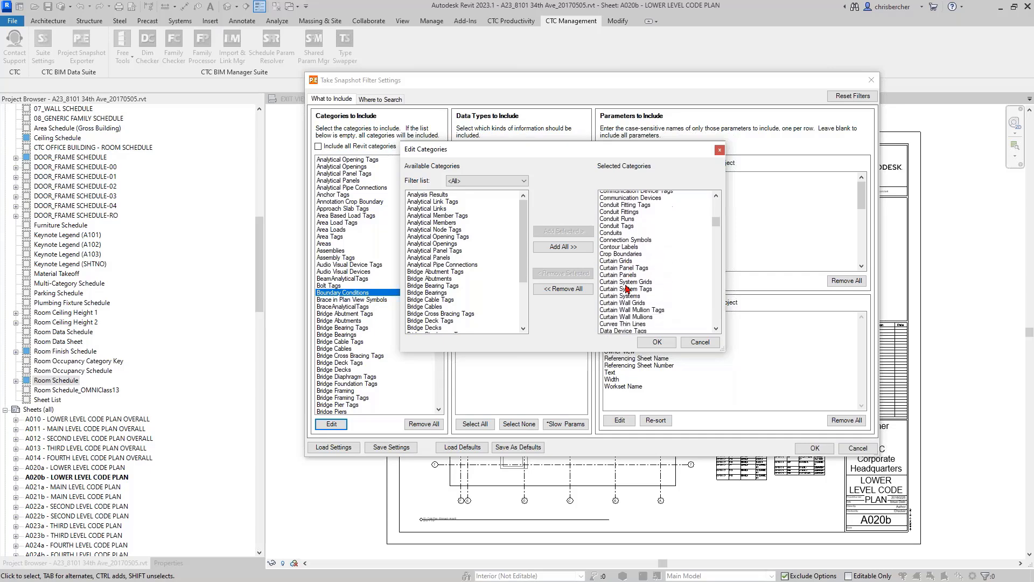
click(662, 342)
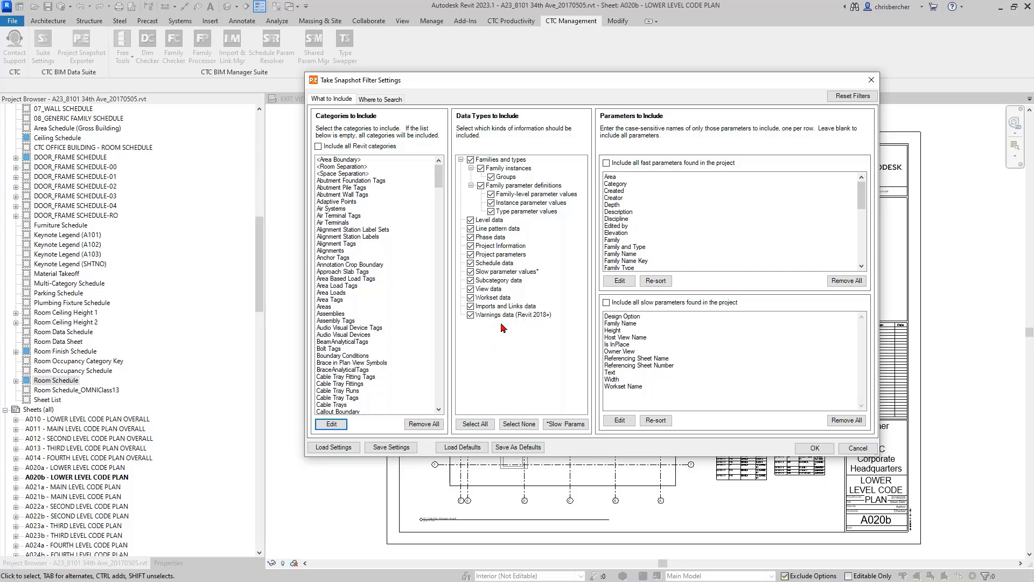
Exclude phase data and include all fast parameters in the snapshot.
click(477, 308)
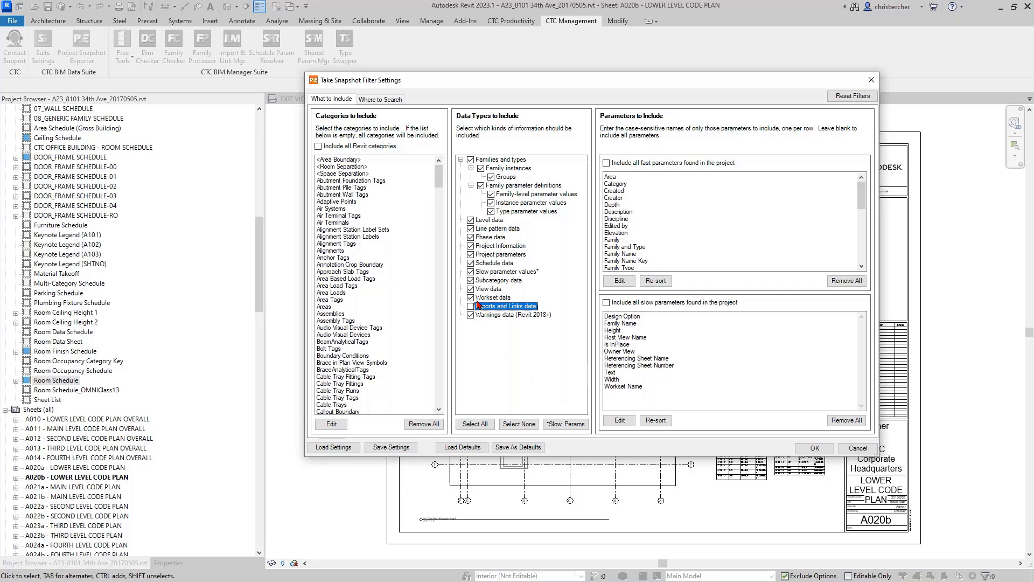
click(470, 237)
click(607, 162)
click(623, 295)
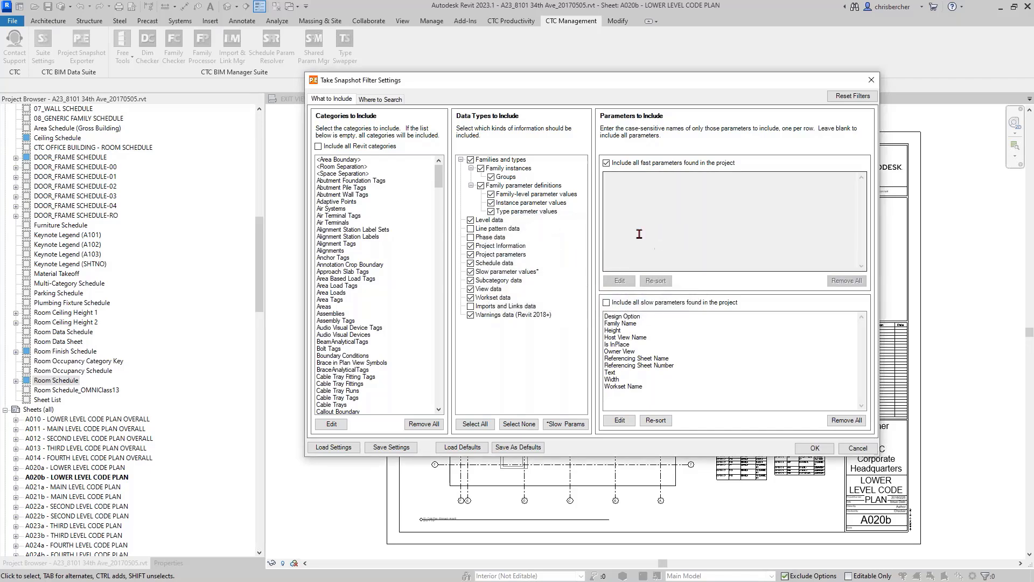
Switch 'Include all slow parameters' on, confirm, then off again, leaving the slow list empty.
click(607, 302)
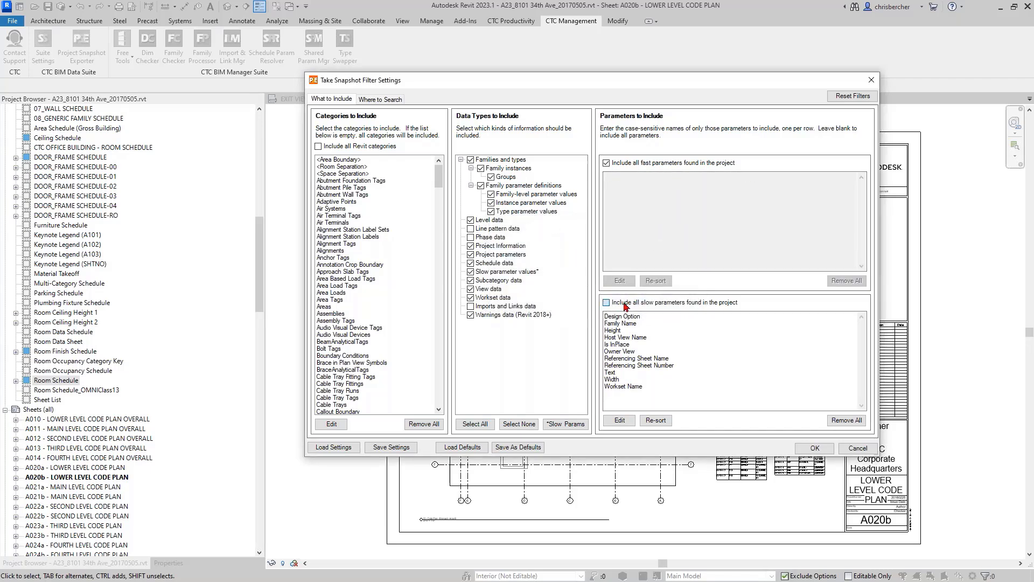
click(620, 297)
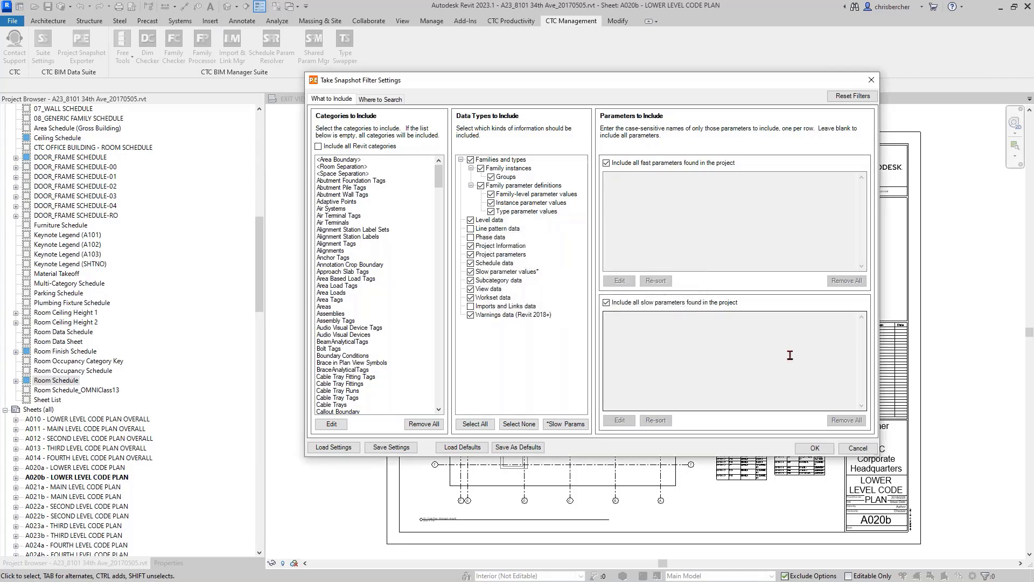
click(652, 305)
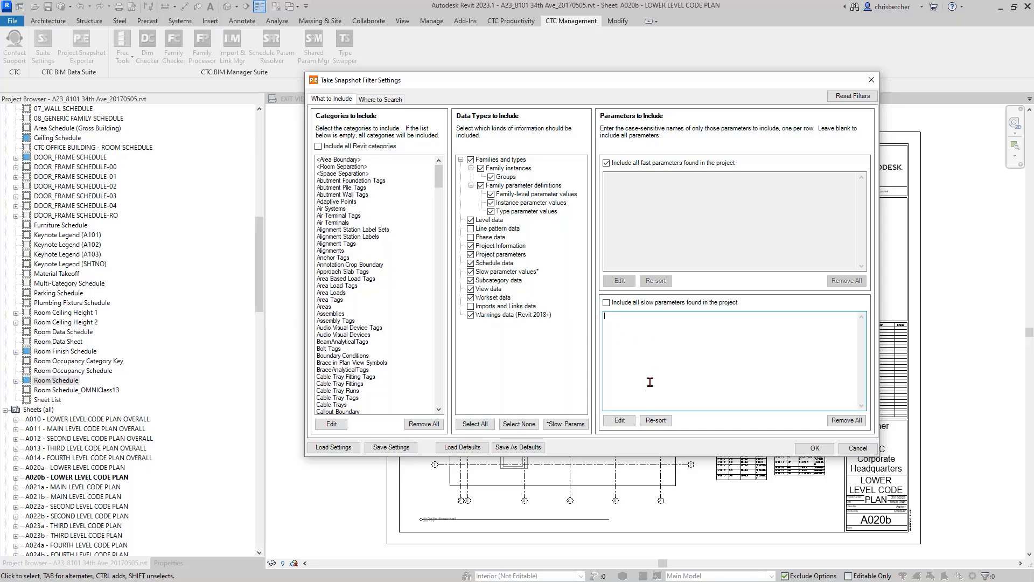
Try adding Direction X in the slow parameter picker, then cancel without changes.
click(620, 421)
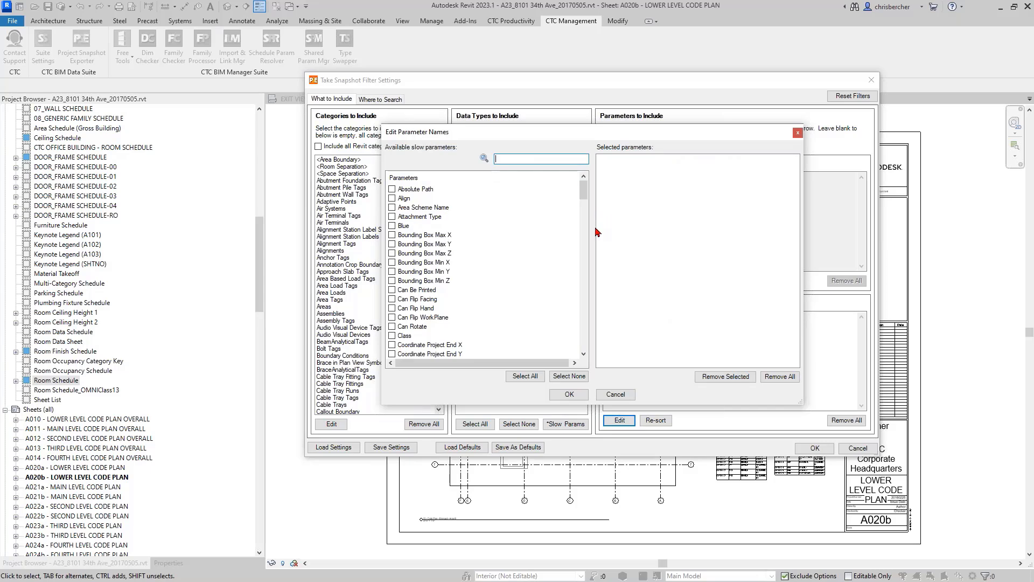
scroll(540, 271, down, 6)
scroll(539, 272, down, 8)
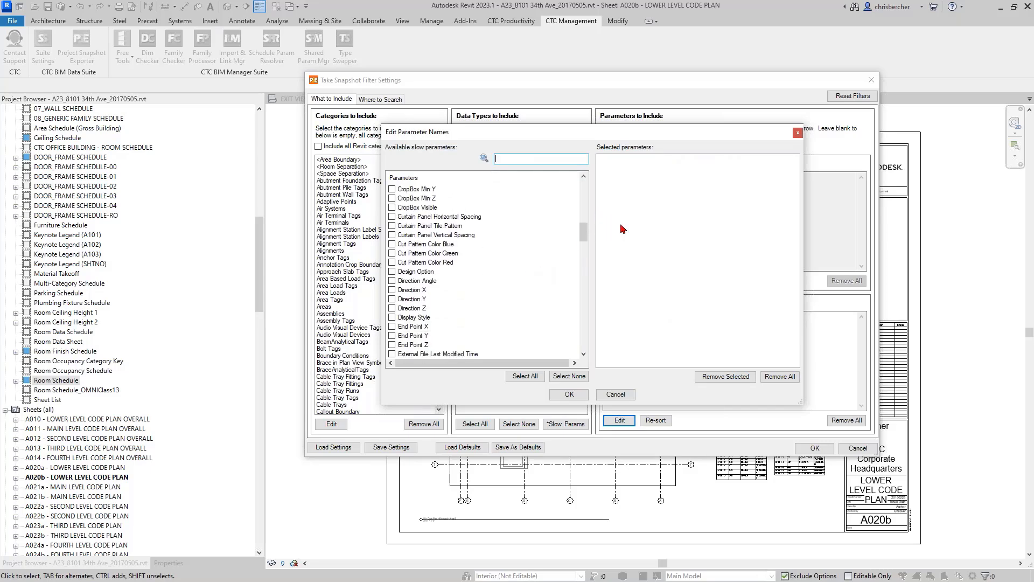
click(412, 290)
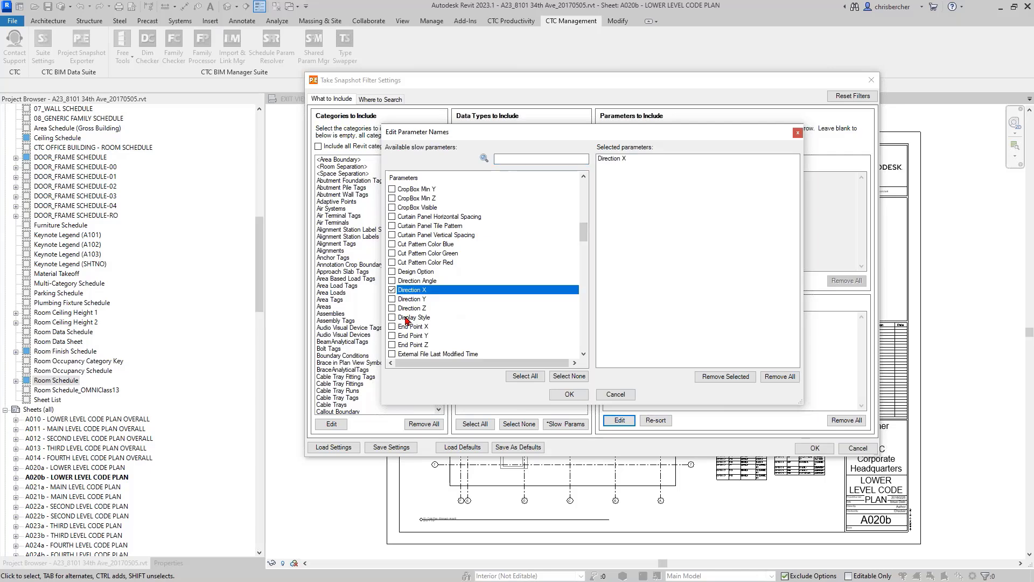
click(409, 290)
click(420, 292)
click(430, 289)
scroll(567, 259, up, 2)
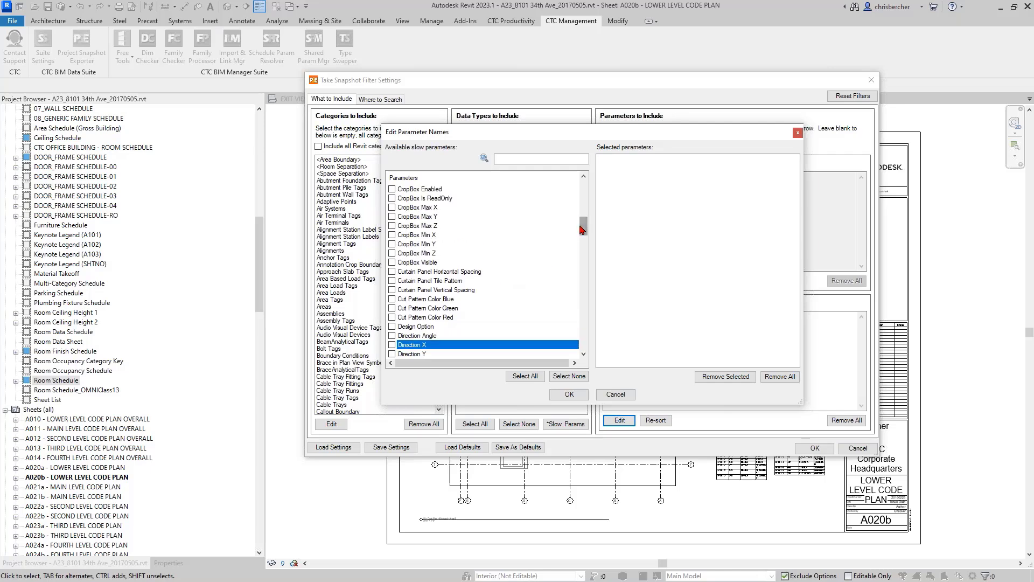
drag(583, 218, 577, 181)
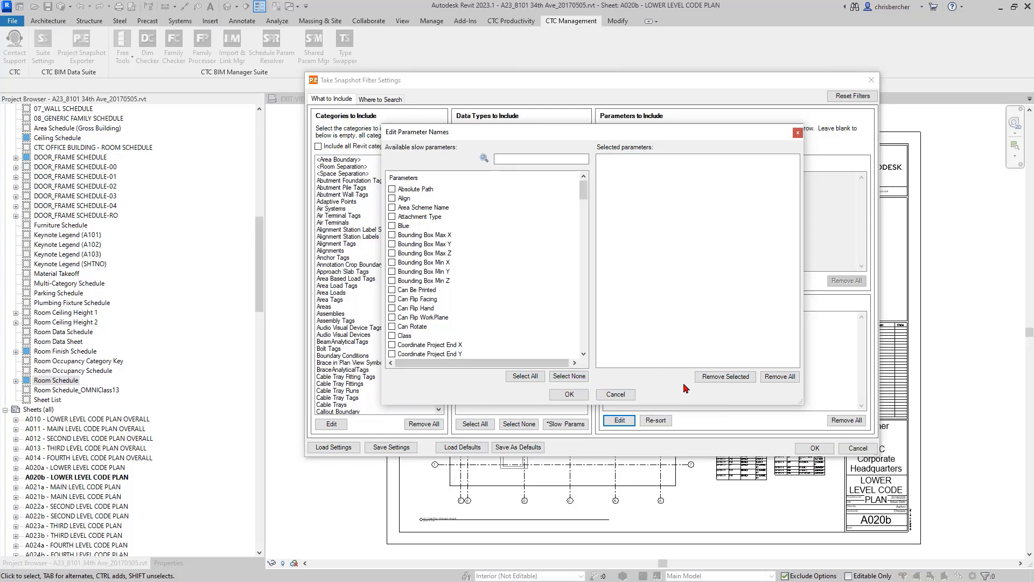
click(616, 394)
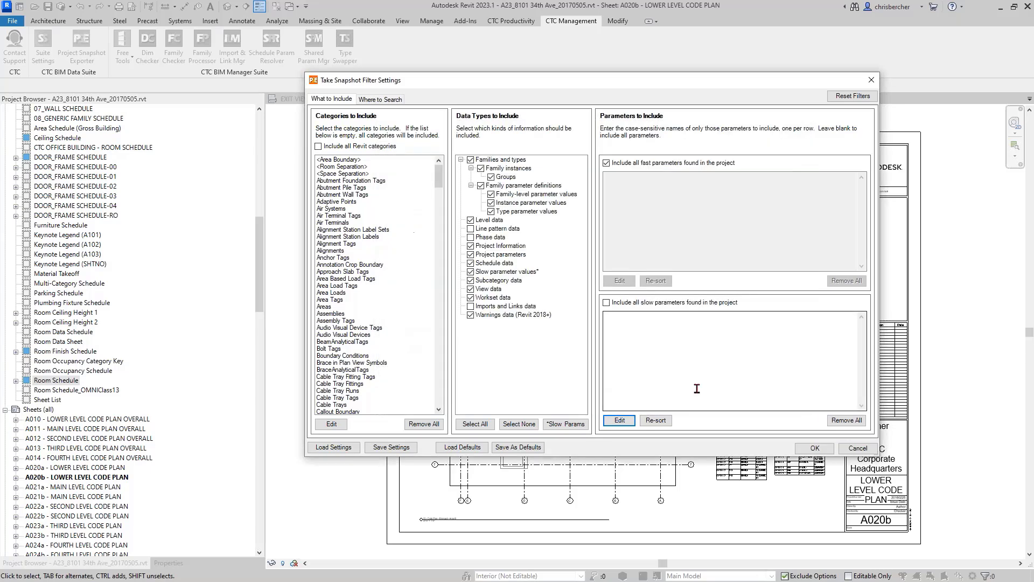
Include all slow parameters again, save the filter settings, and show Where to Search.
click(607, 303)
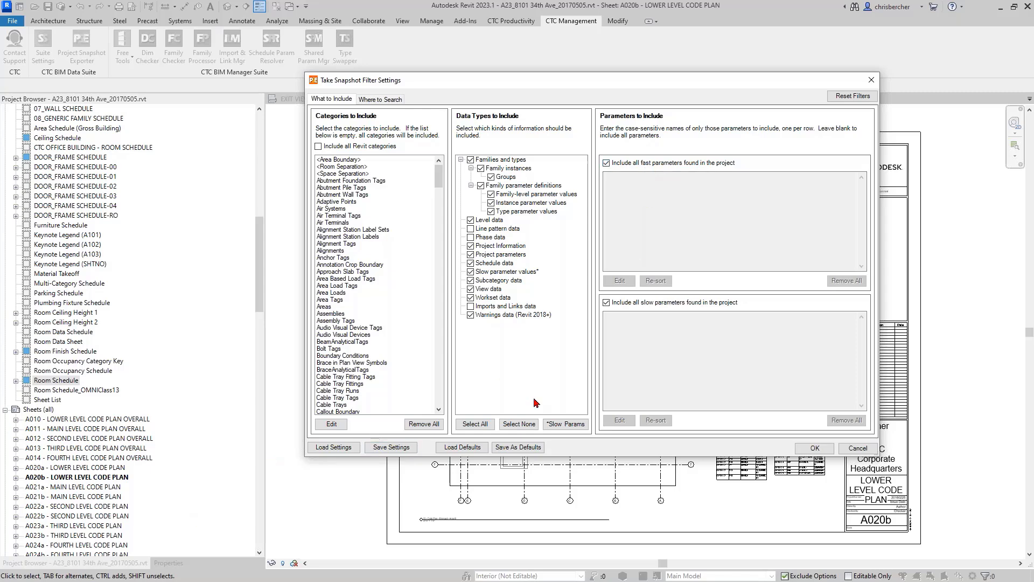
click(383, 451)
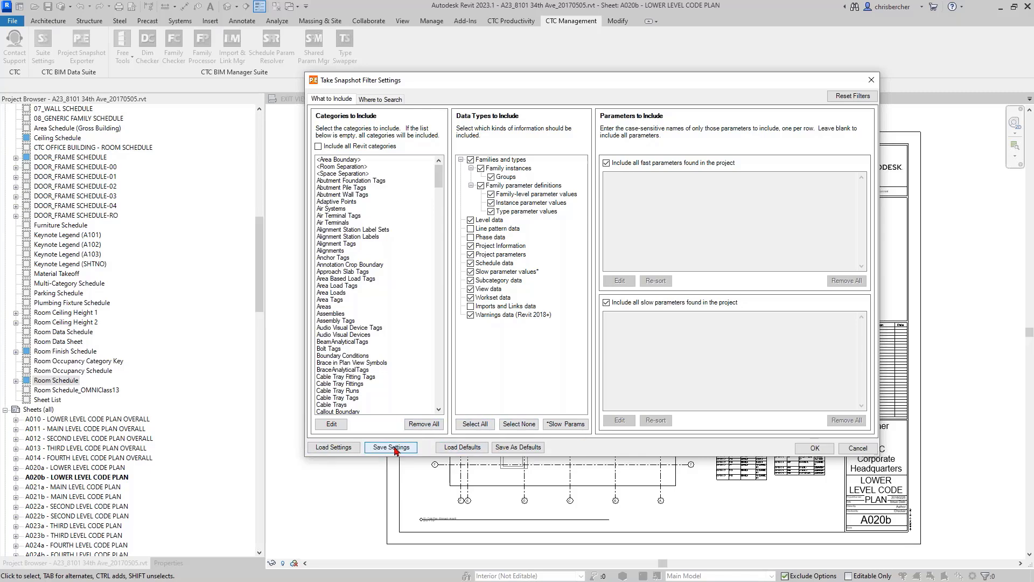
click(380, 99)
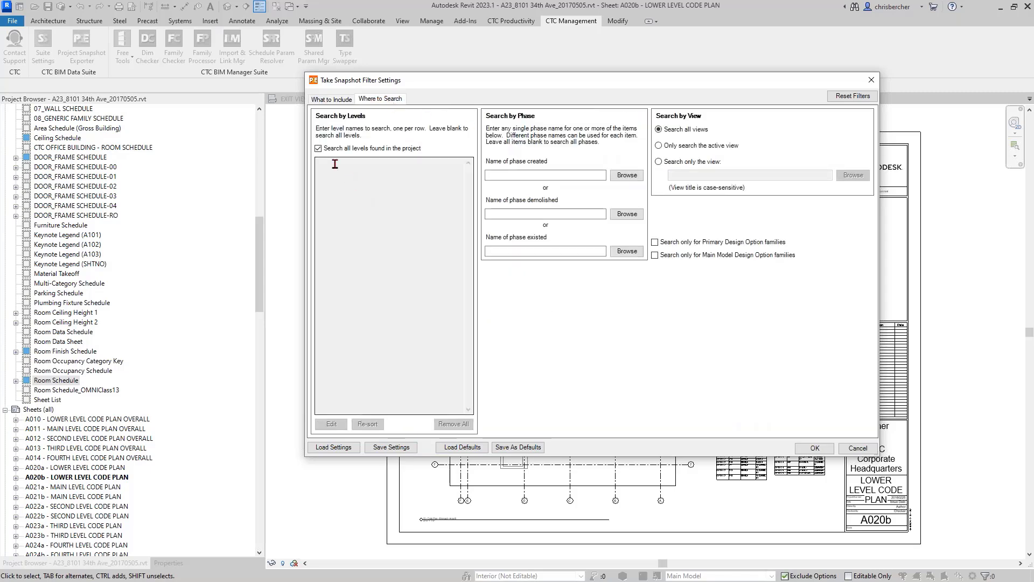
Try restricting the search to LEVEL 2, then cancel and keep searching all levels.
click(337, 151)
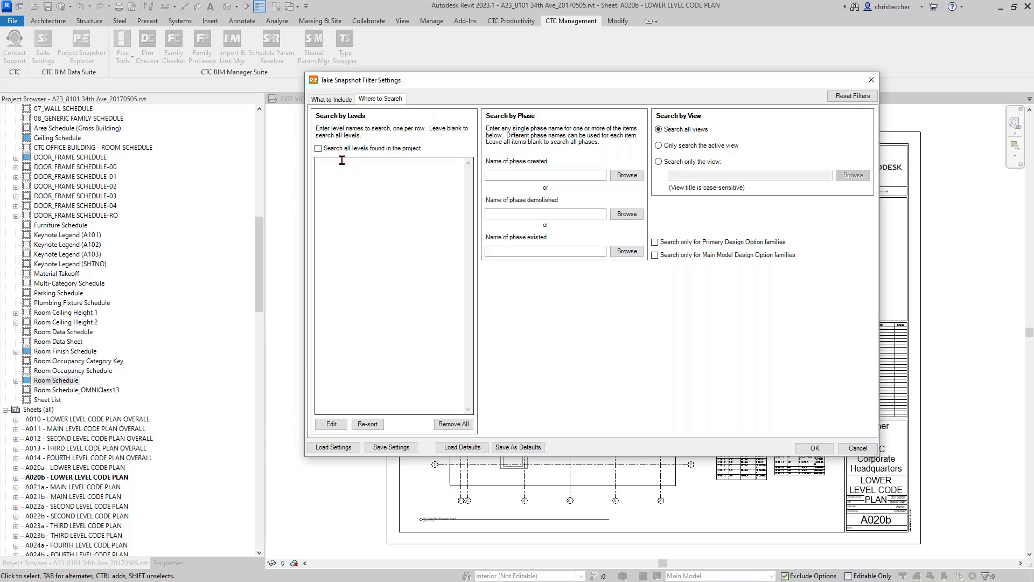
click(331, 424)
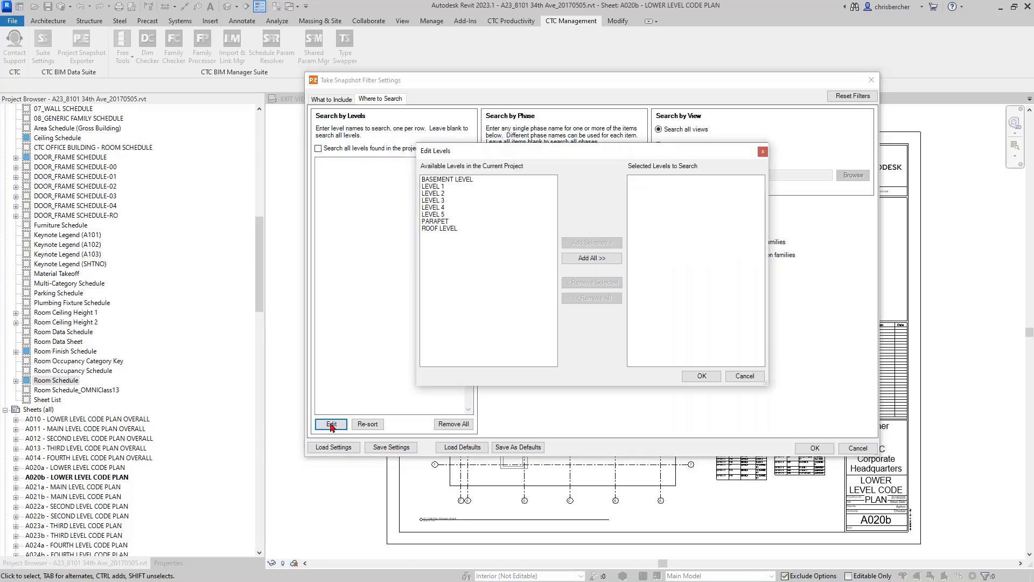
click(438, 193)
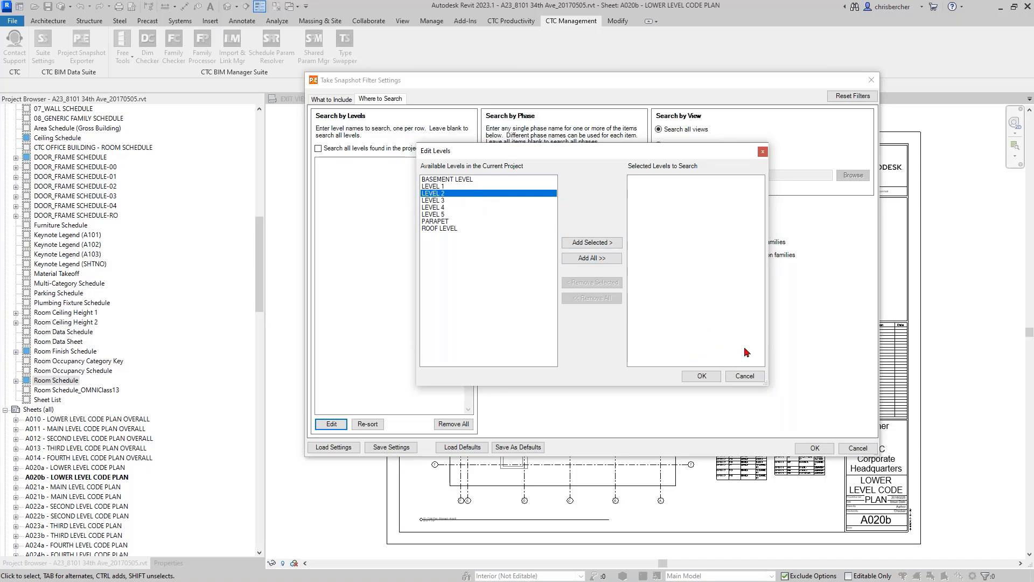
click(744, 377)
click(352, 149)
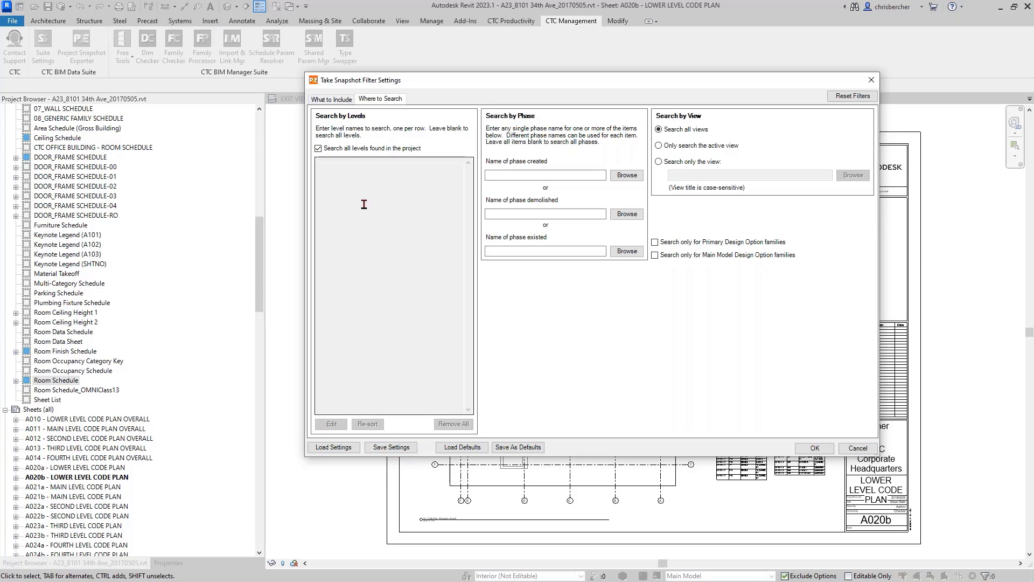
On What to Include, load the 'CTC Optimal Health Check Snapshot Filters.psf' settings file.
click(341, 100)
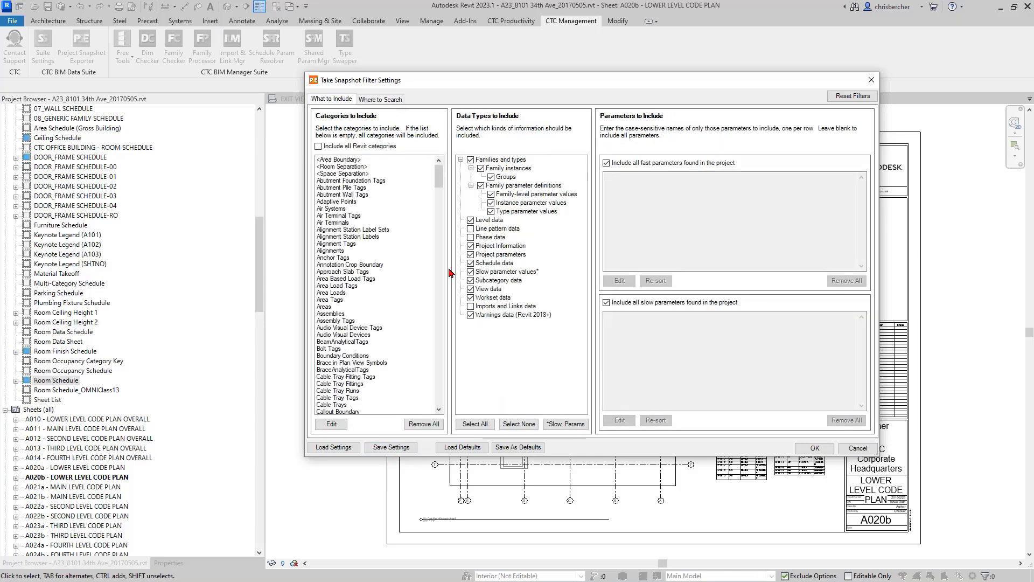
click(338, 451)
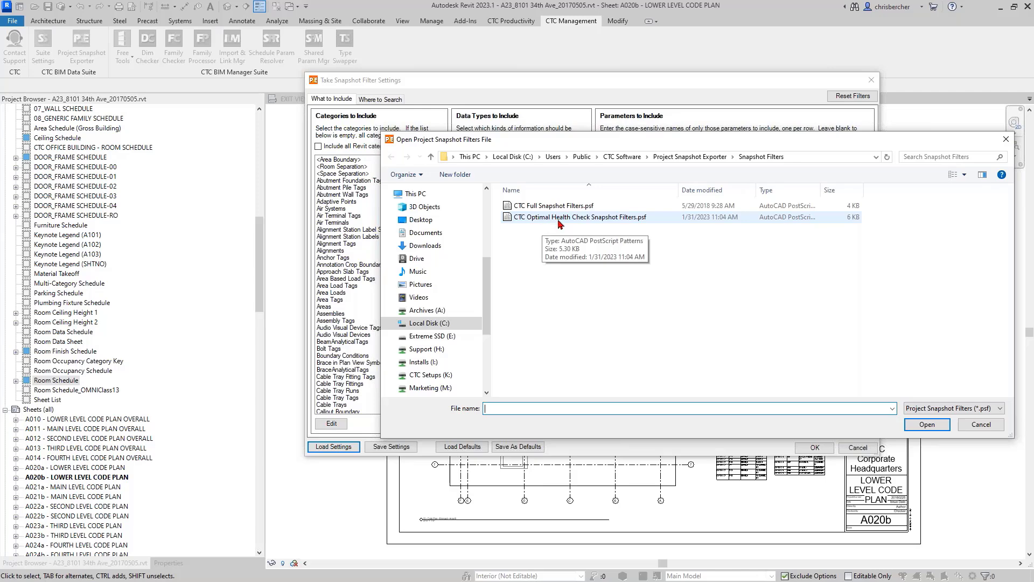
click(560, 218)
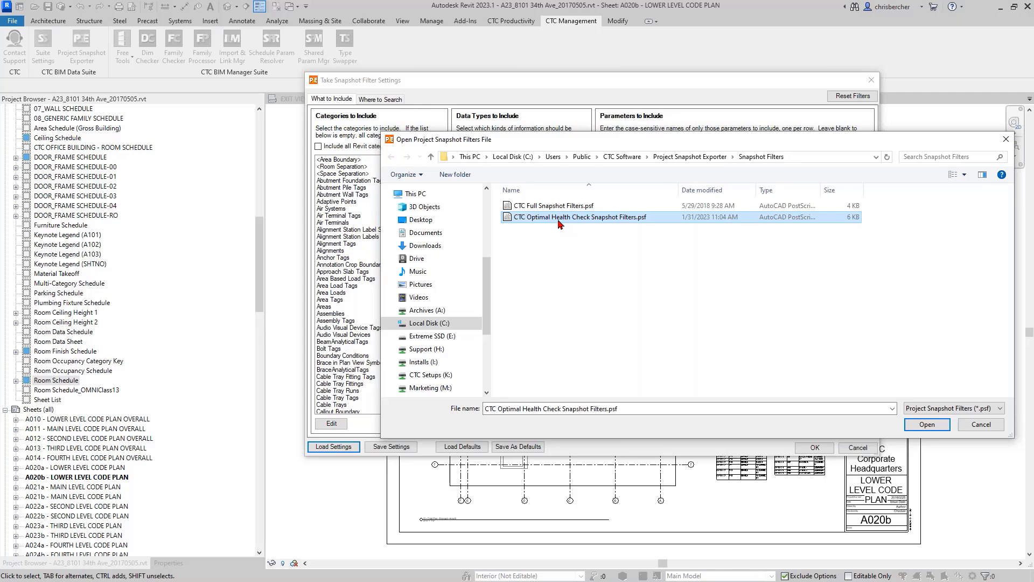
click(560, 221)
click(617, 314)
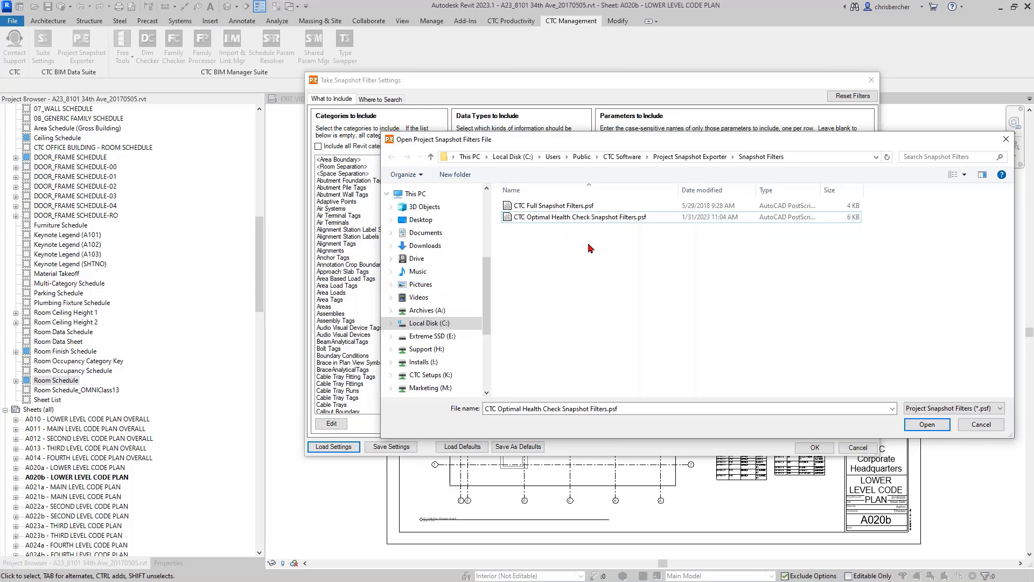
click(568, 218)
click(921, 425)
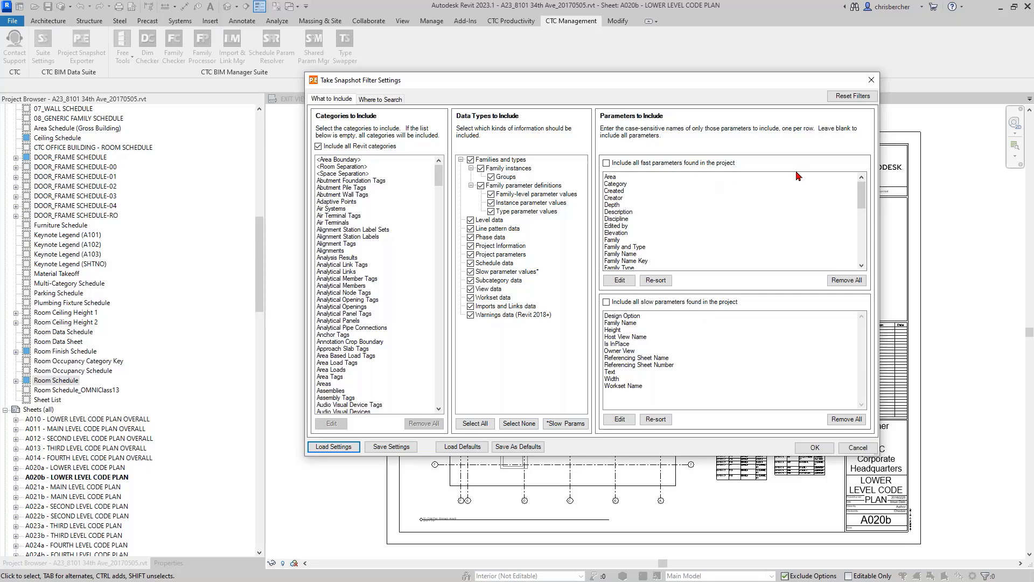
Review the loaded category and parameter lists and accept the filter settings with OK.
scroll(628, 207, down, 1)
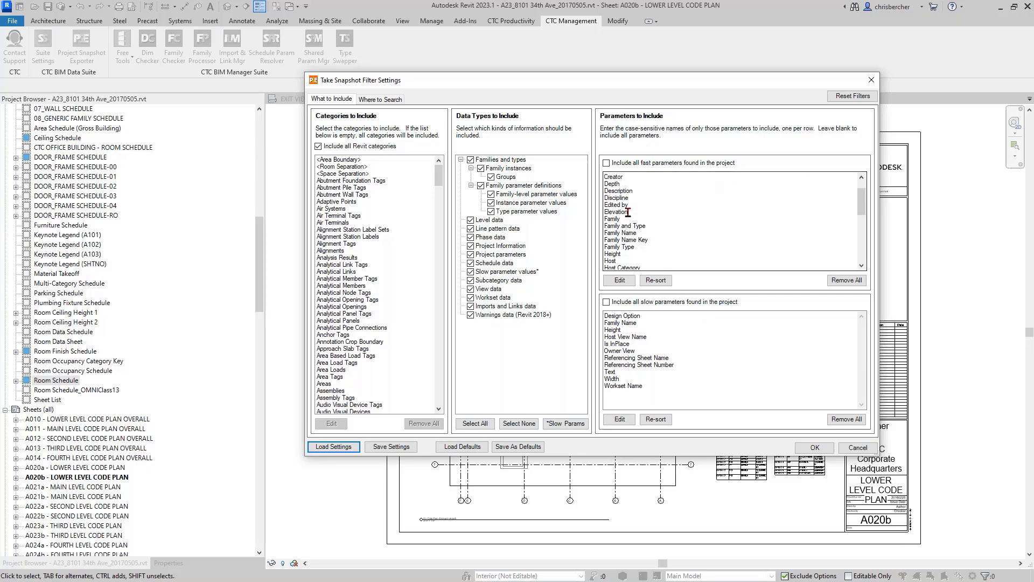
scroll(629, 212, up, 1)
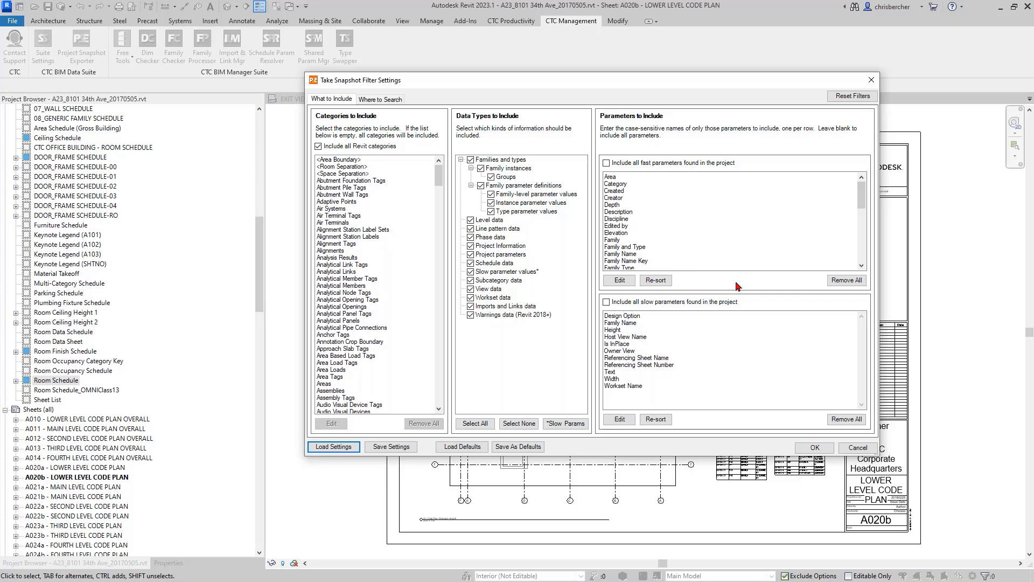
scroll(379, 231, down, 3)
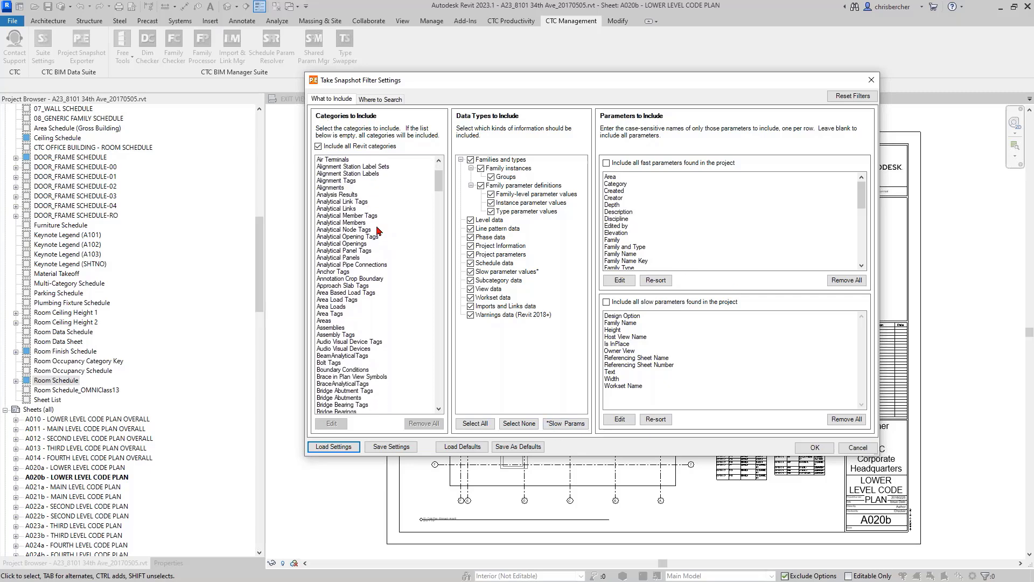
scroll(367, 242, up, 3)
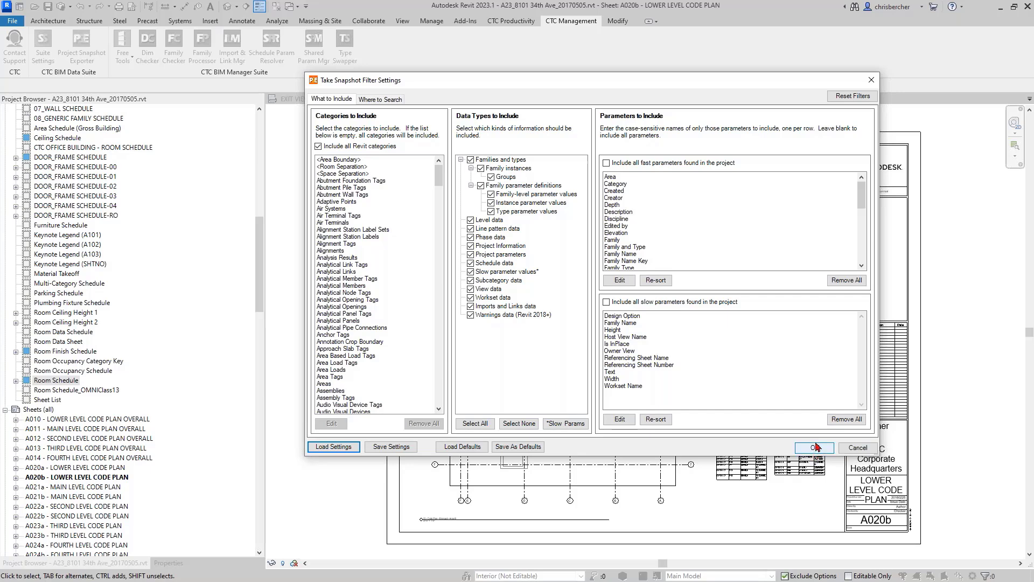
click(815, 447)
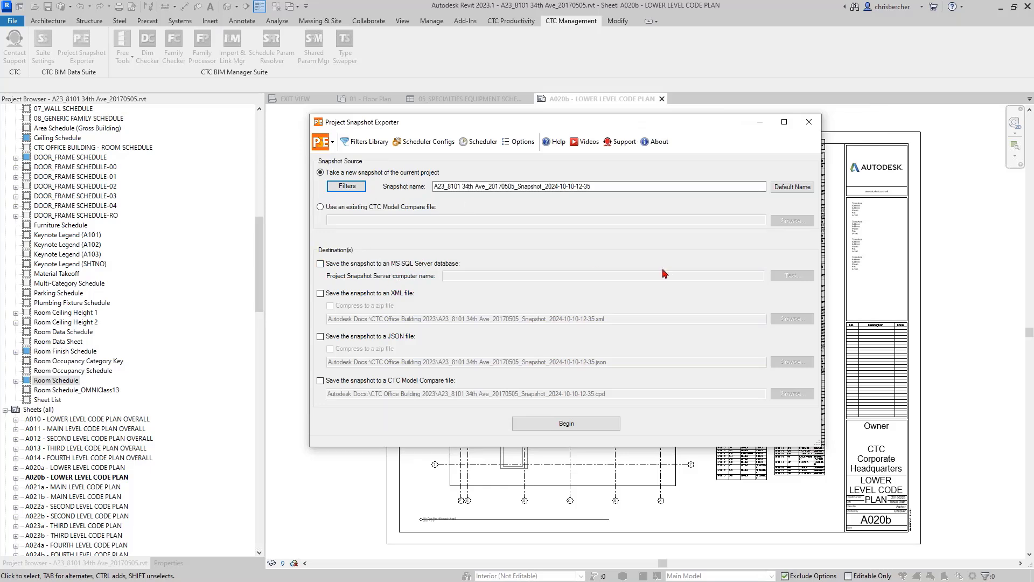
Target MS SQL Server, enter the server computer name, test successfully, and enable Model Compare file output.
click(345, 264)
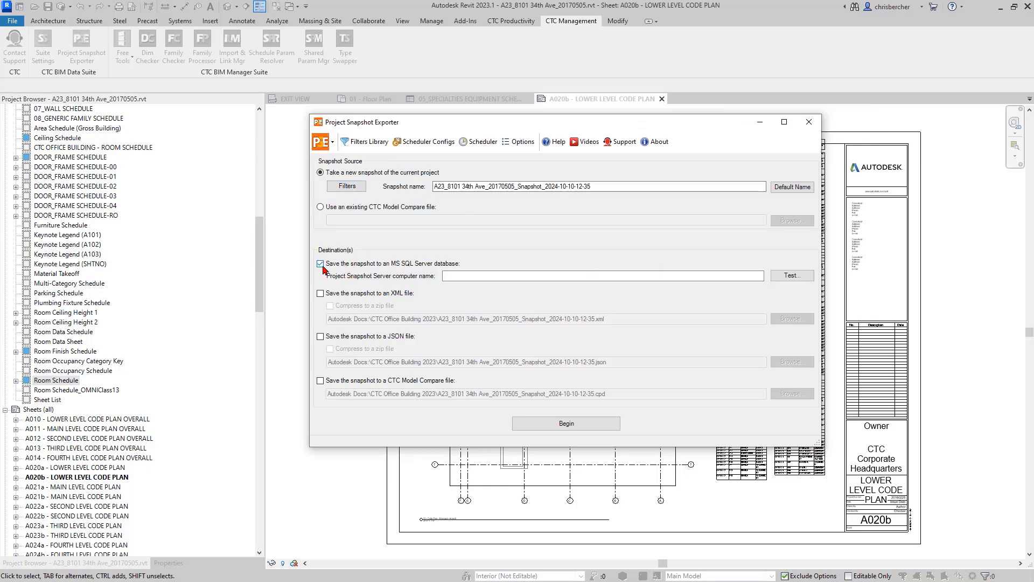
click(491, 276)
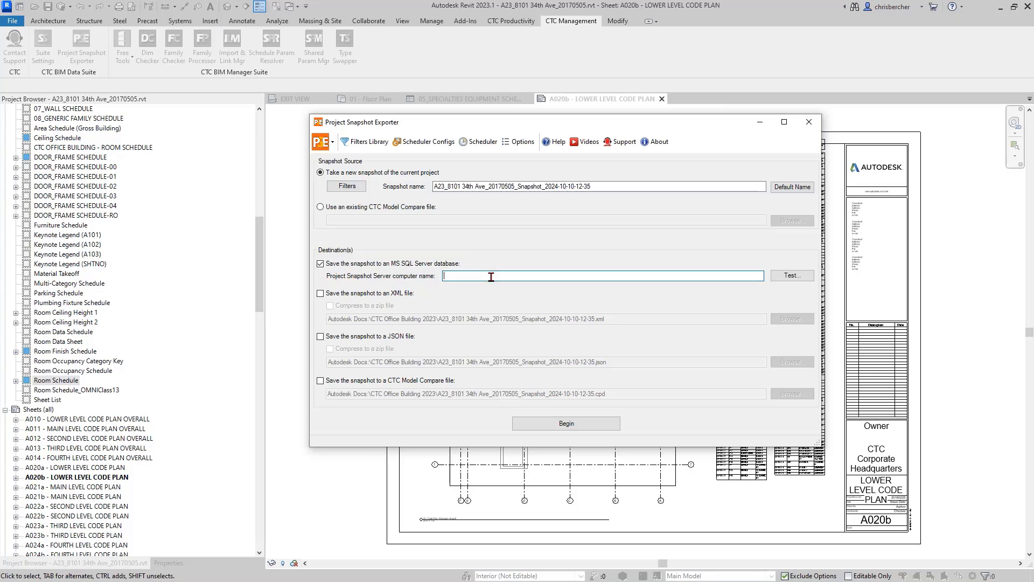
text(chrixssb)
key(BackSpace)
key(BackSpace)
key(BackSpace)
key(BackSpace)
key(BackSpace)
key(BackSpace)
text(ctcltmnchrisb)
click(791, 275)
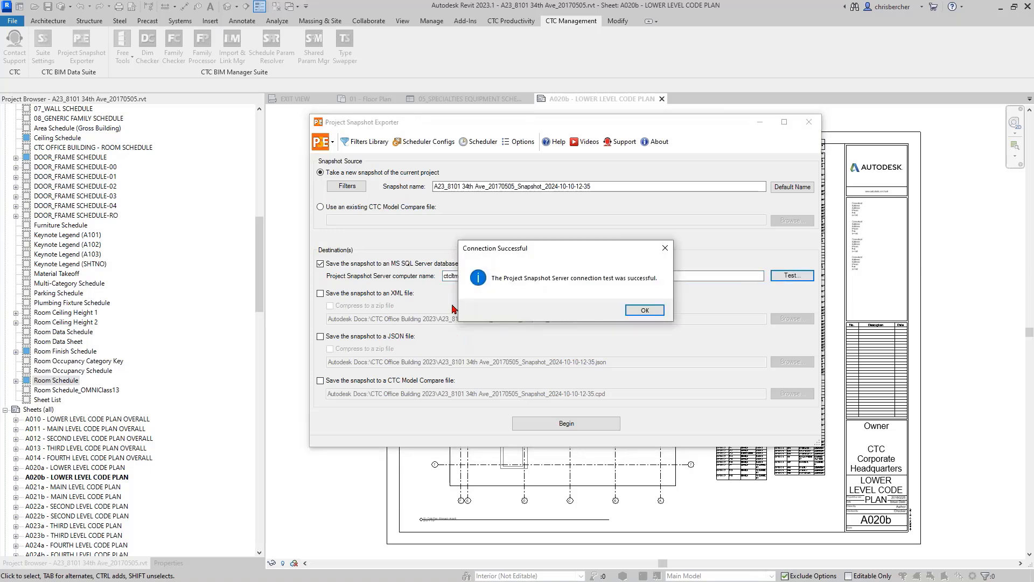
click(651, 313)
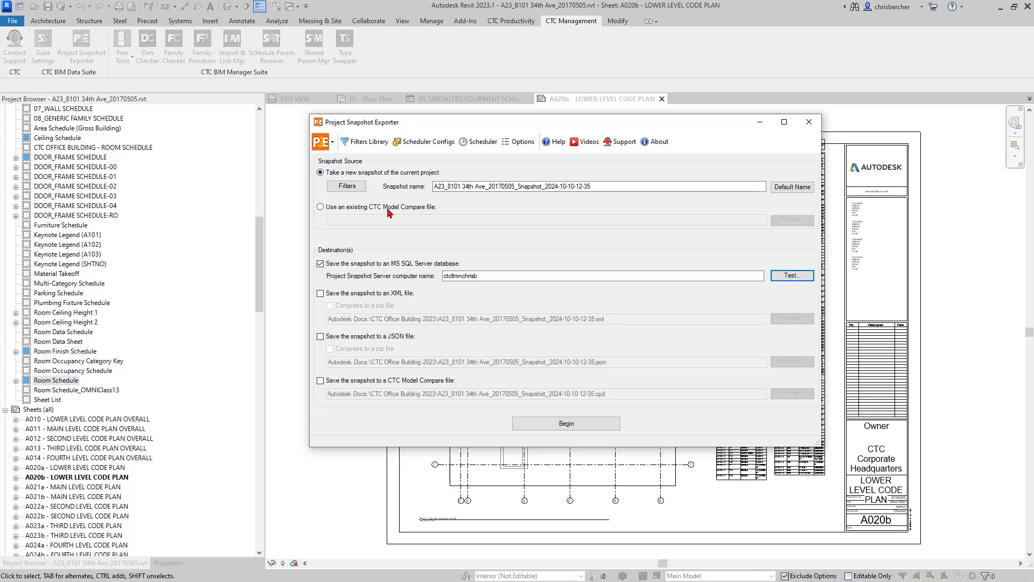
click(332, 380)
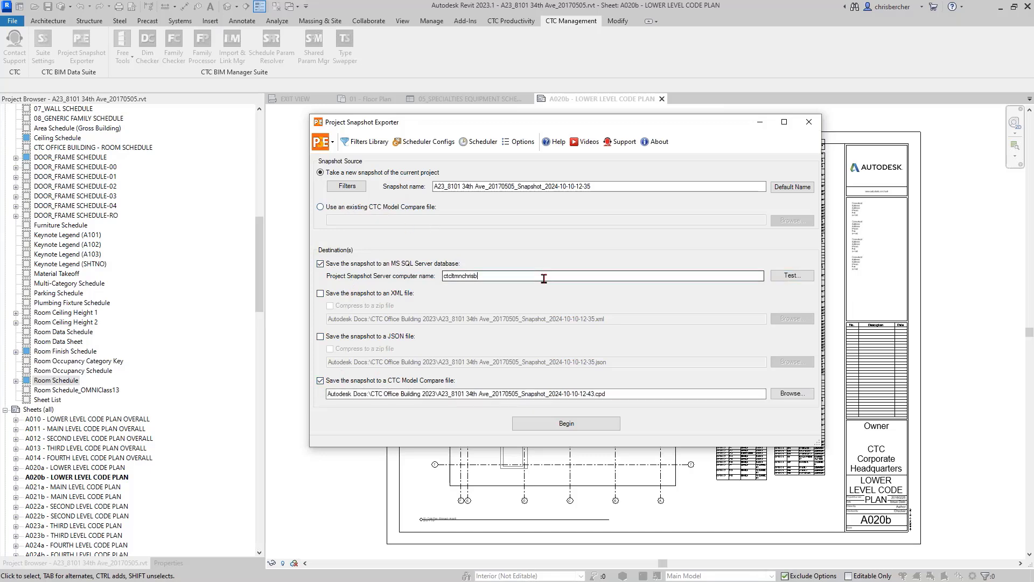
Save the Model Compare .cpd file into C:\!RET Demo\RET Settings\Model Compare.
click(652, 393)
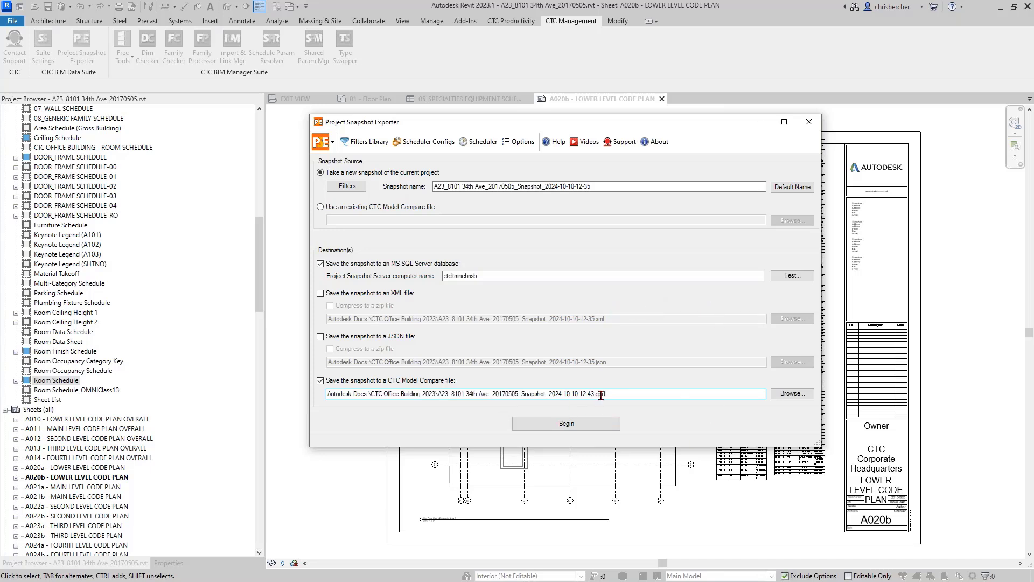
click(795, 392)
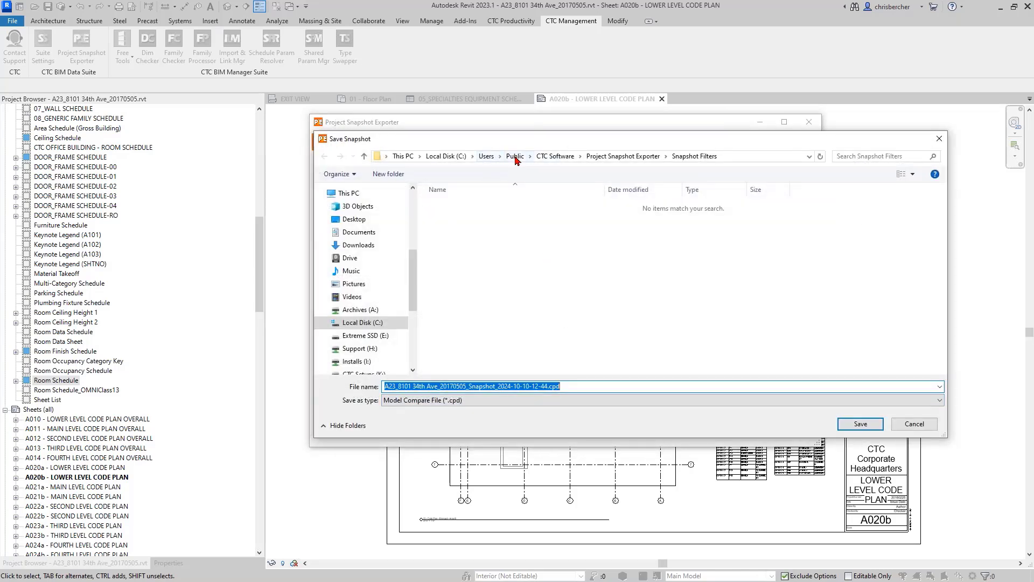
click(362, 323)
double_click(462, 212)
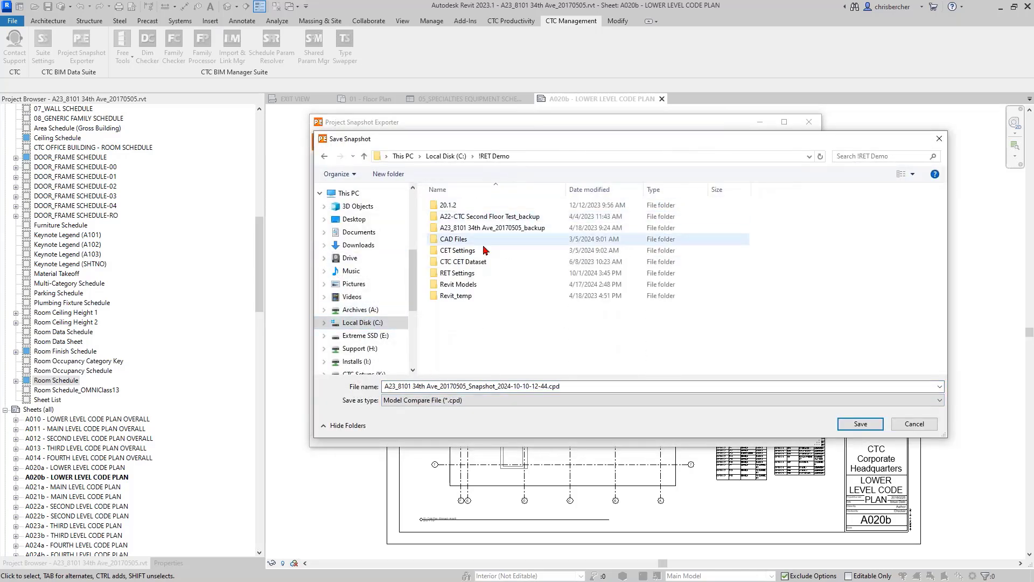
click(489, 275)
double_click(489, 274)
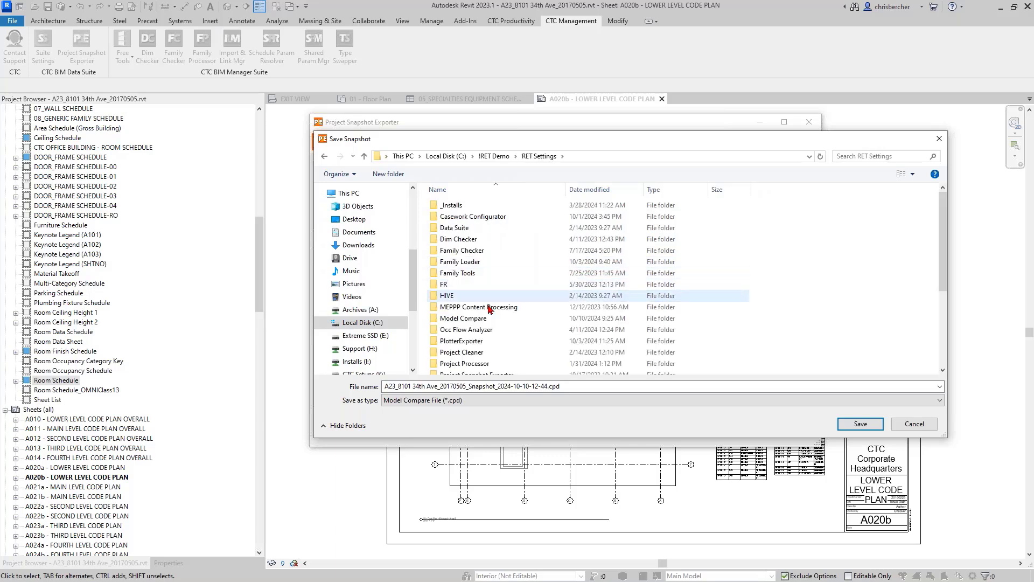
double_click(491, 307)
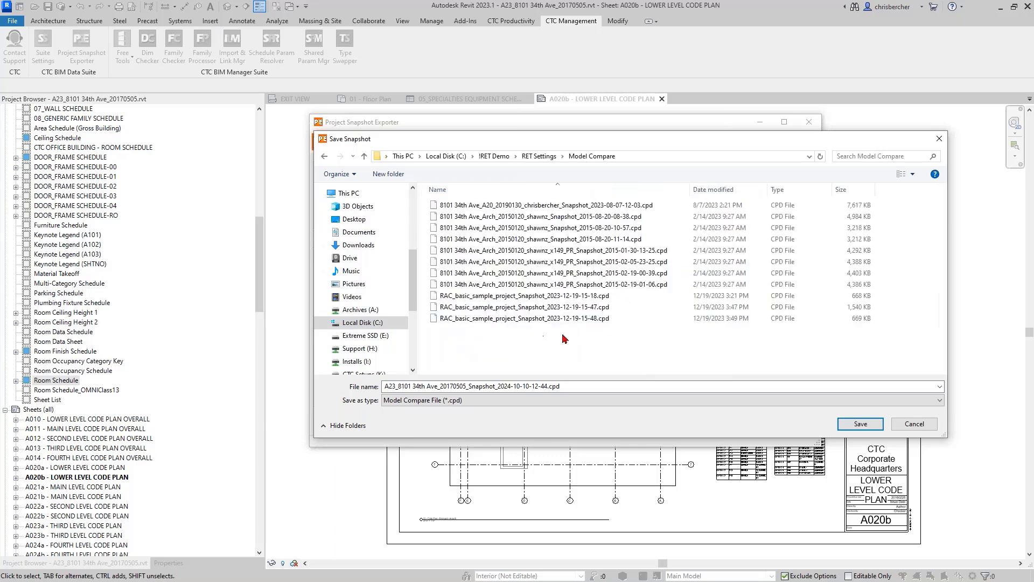
click(871, 429)
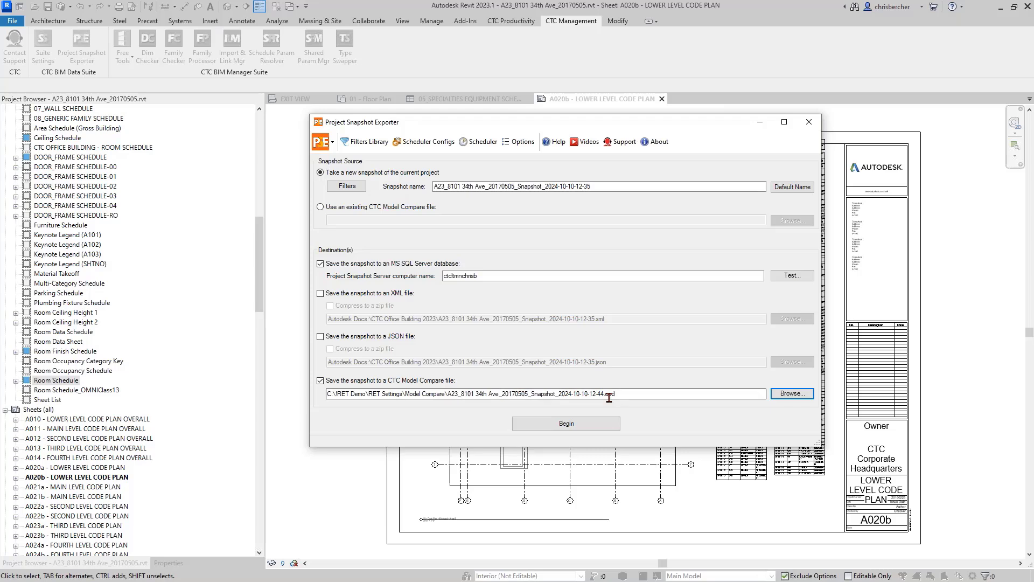
Set the exporter's default SQL Server computer name to 'ctc' and confirm the connection test succeeds.
click(516, 143)
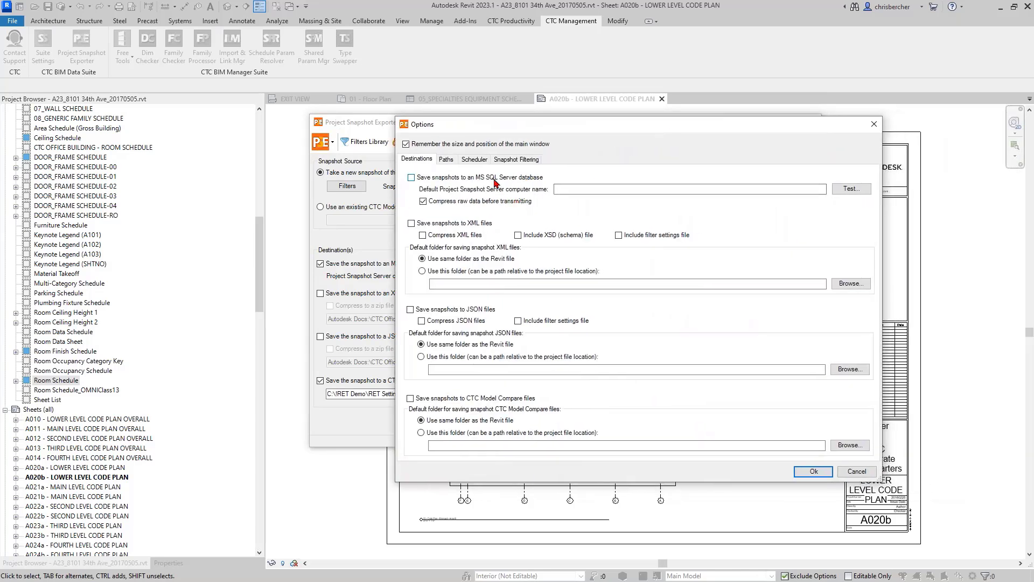
click(582, 187)
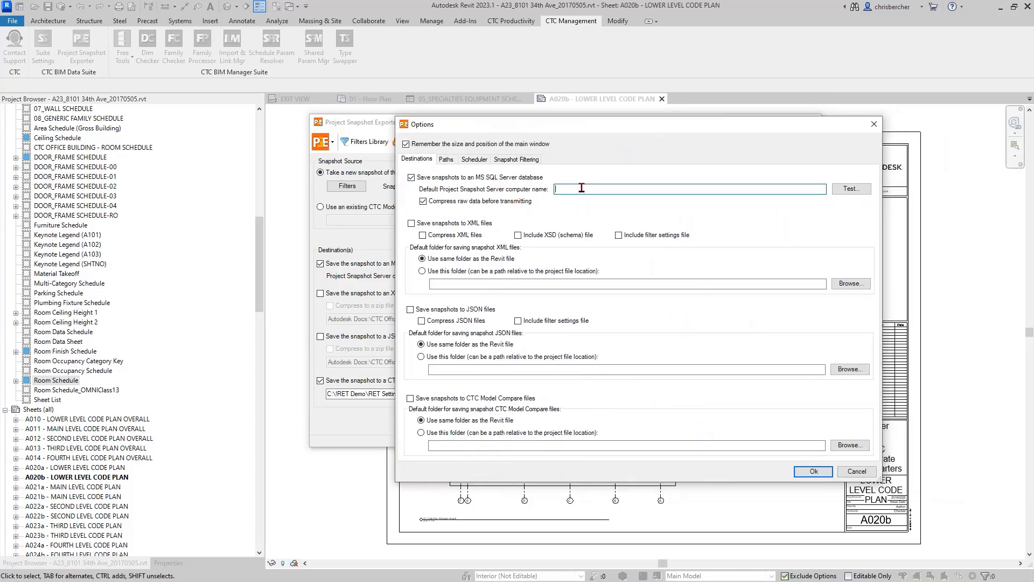
text(ctcltmnchrisb)
click(852, 188)
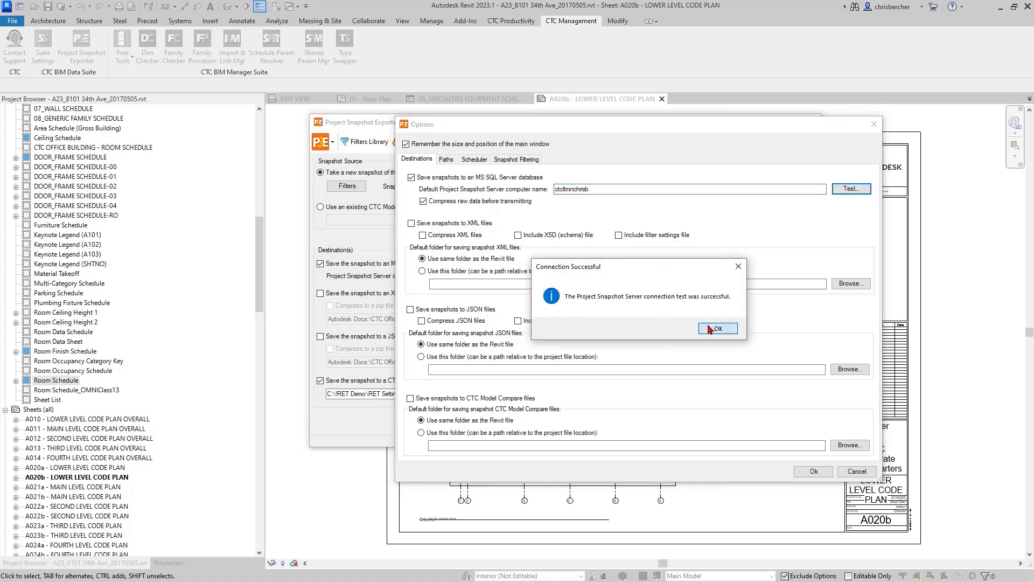
click(716, 329)
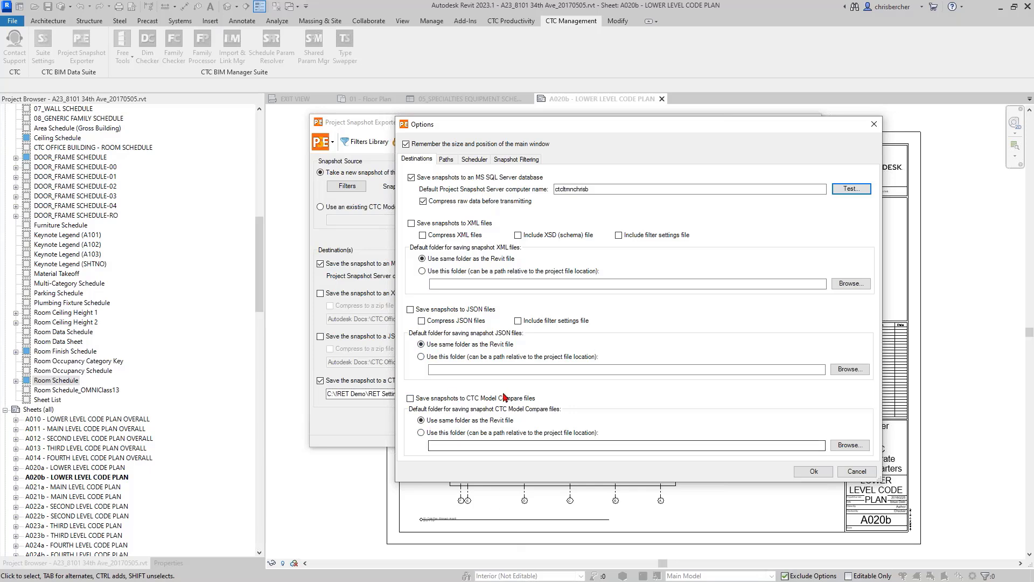
Save Model Compare files by default to the pasted Model Compare folder path and apply.
click(430, 398)
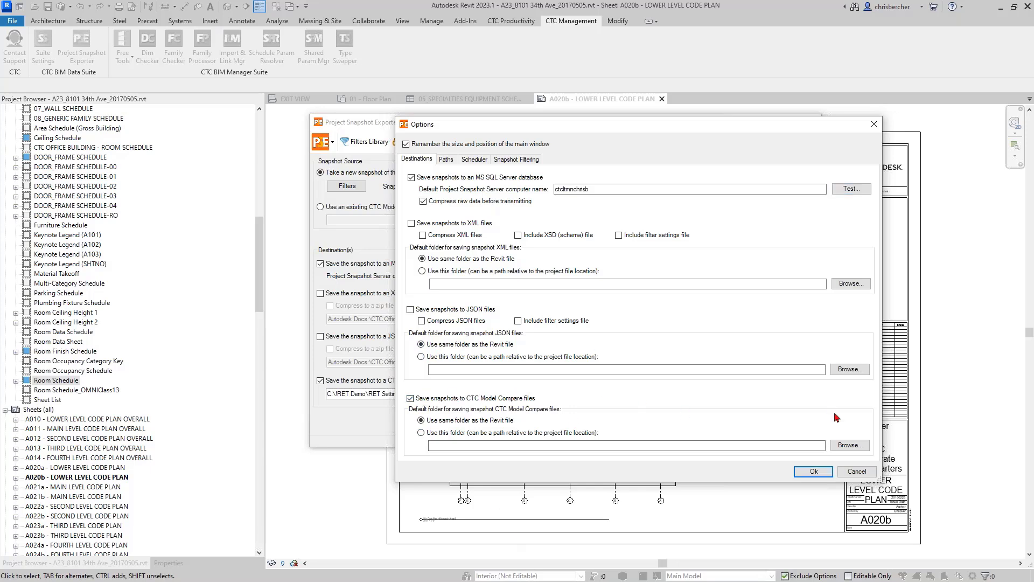
click(850, 445)
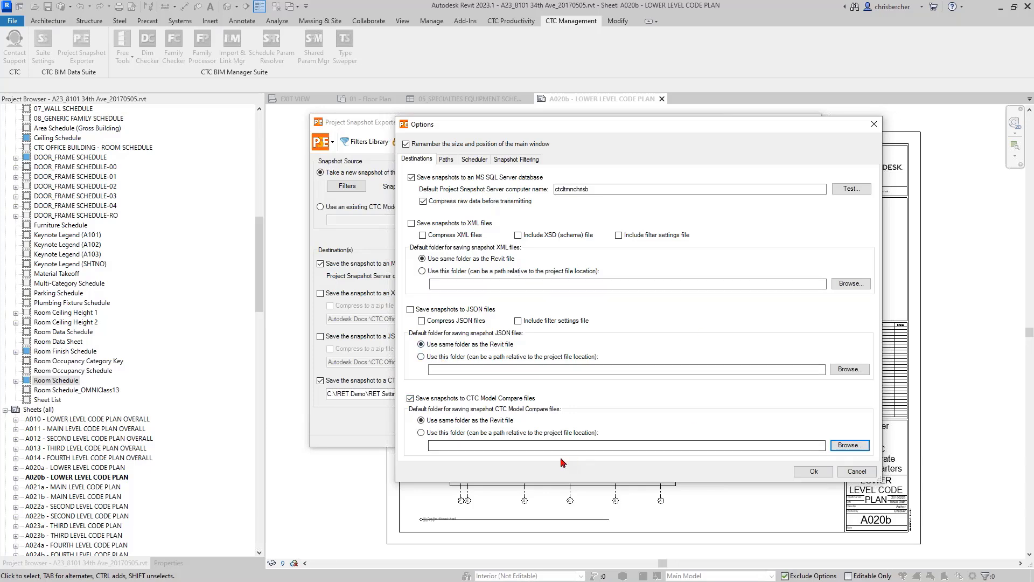
click(421, 432)
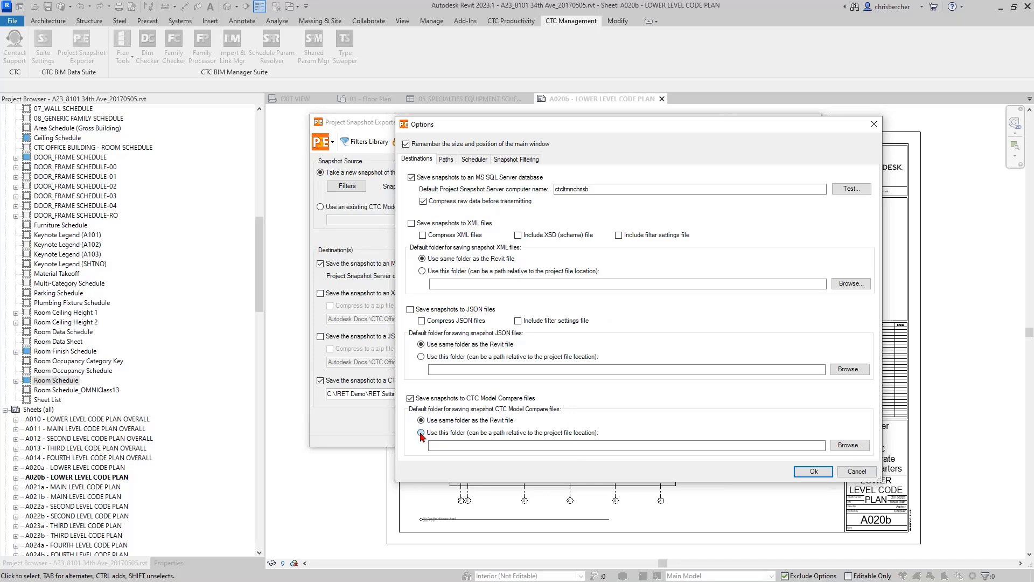
click(850, 445)
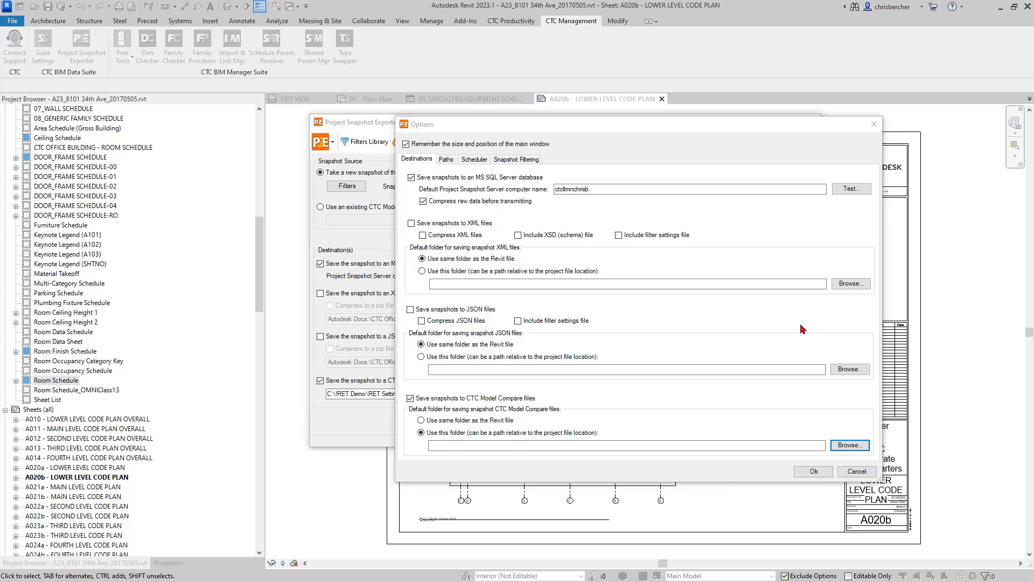
click(582, 446)
text(C:\!RET Demo\RET Settings\Model Compare)
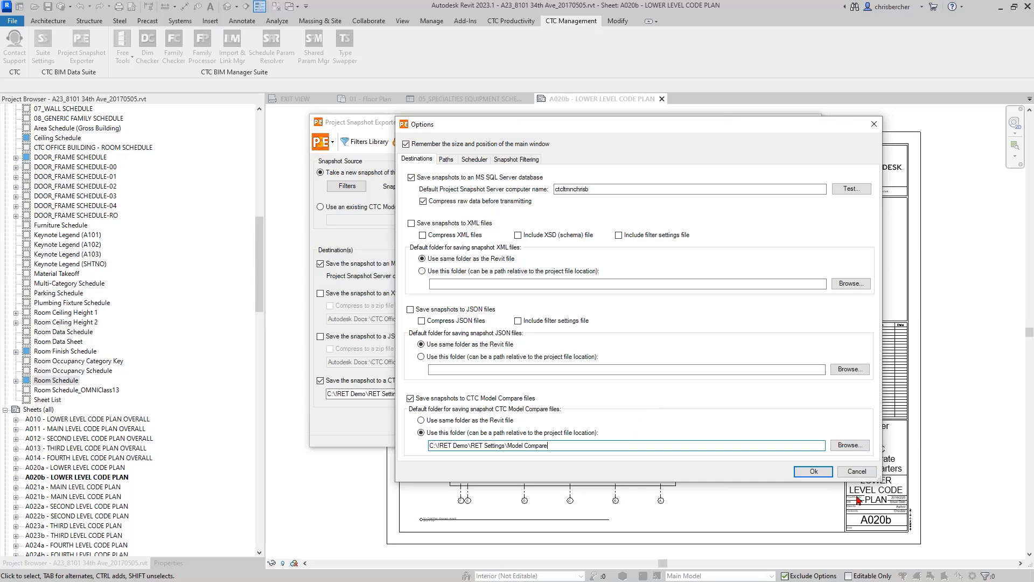
click(814, 472)
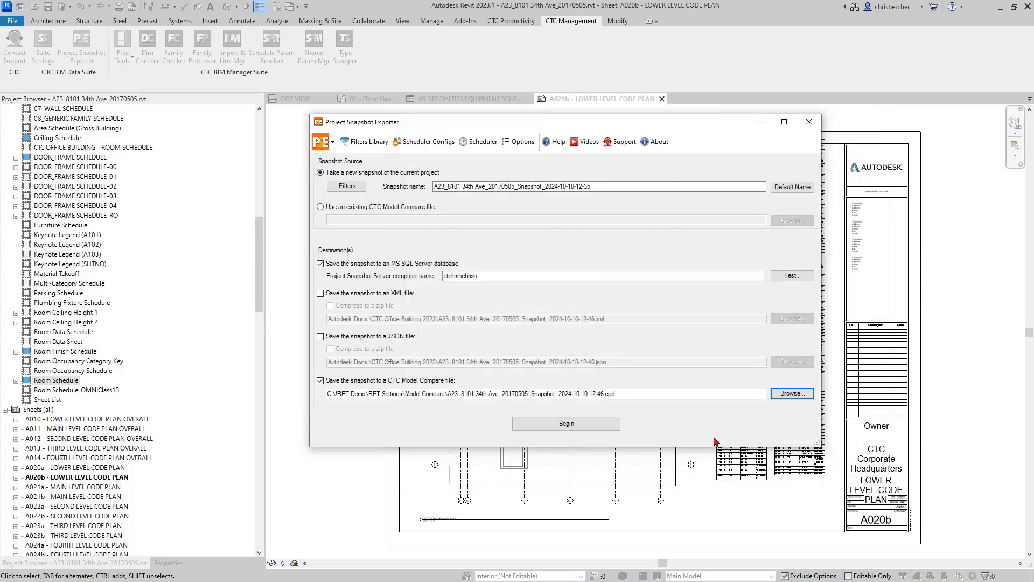
Reopen the exporter options to review the library paths and Scheduler settings.
click(522, 144)
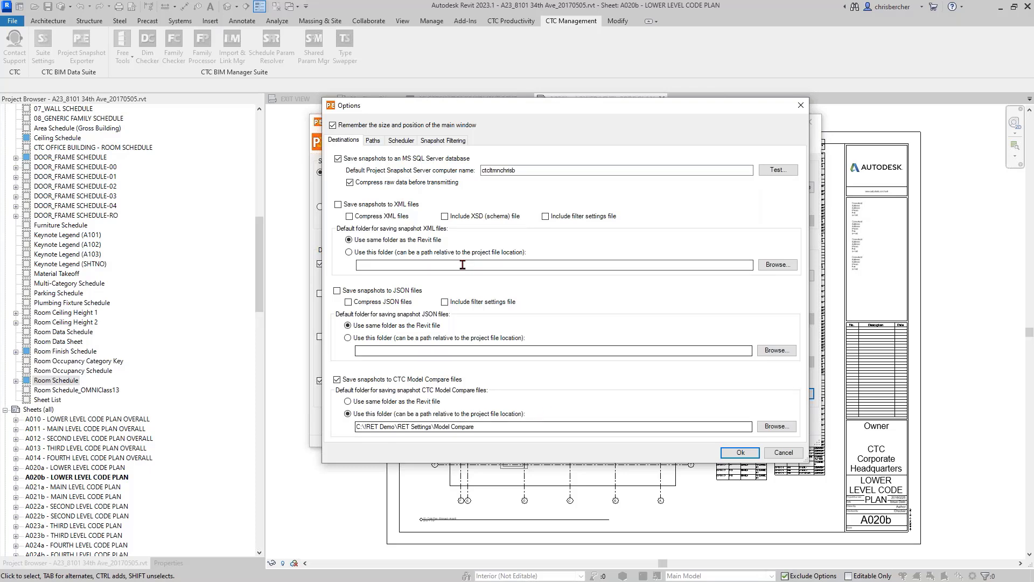
click(379, 143)
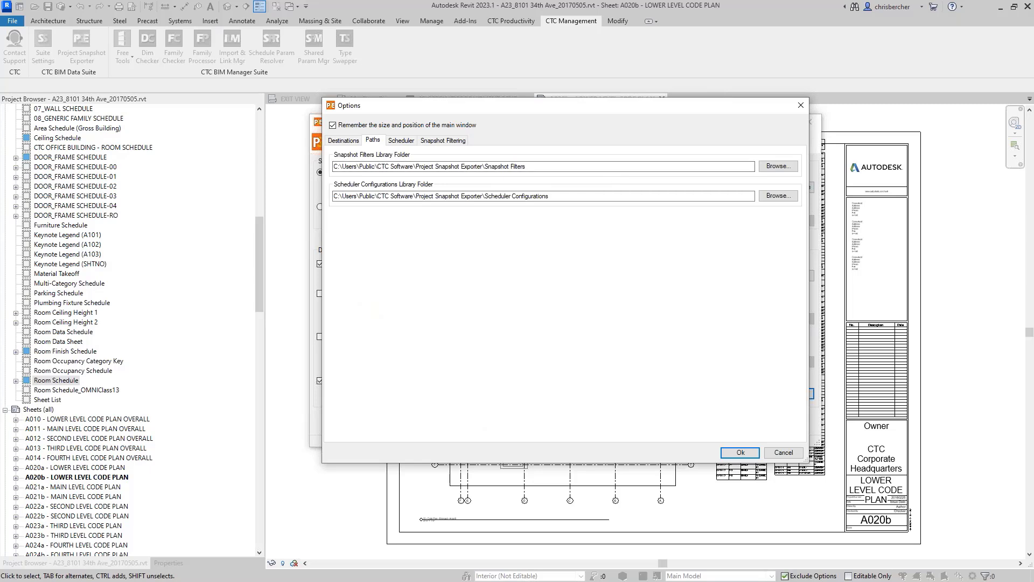
click(400, 141)
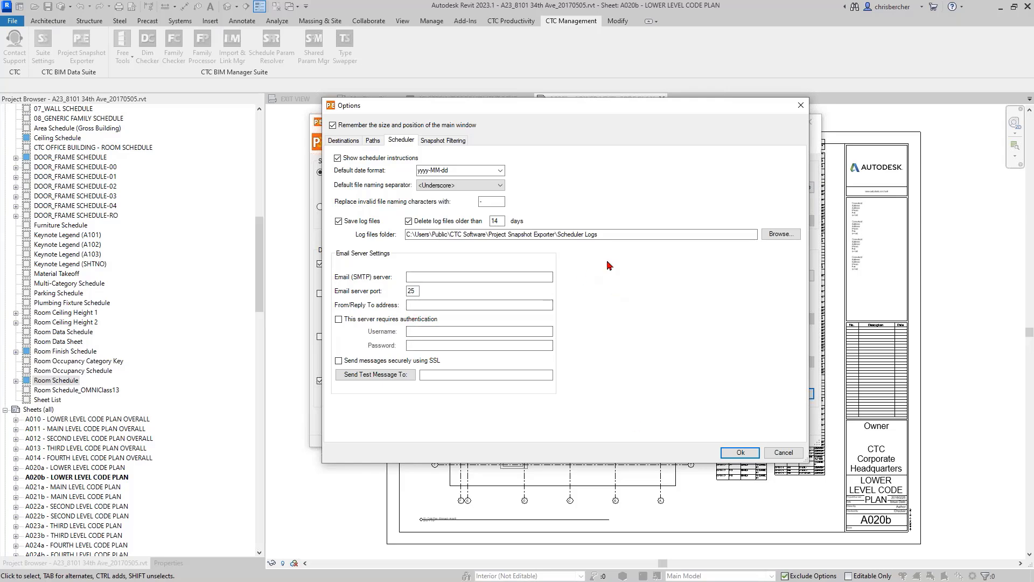
From Snapshot Filtering, start loading a settings file and browse to C:\Users\Public.
click(443, 140)
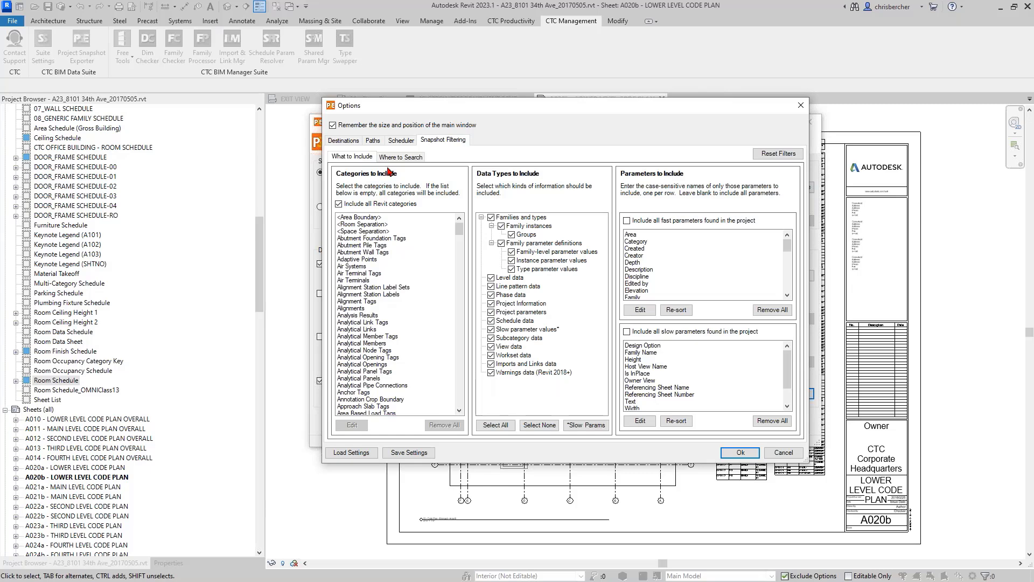
click(355, 456)
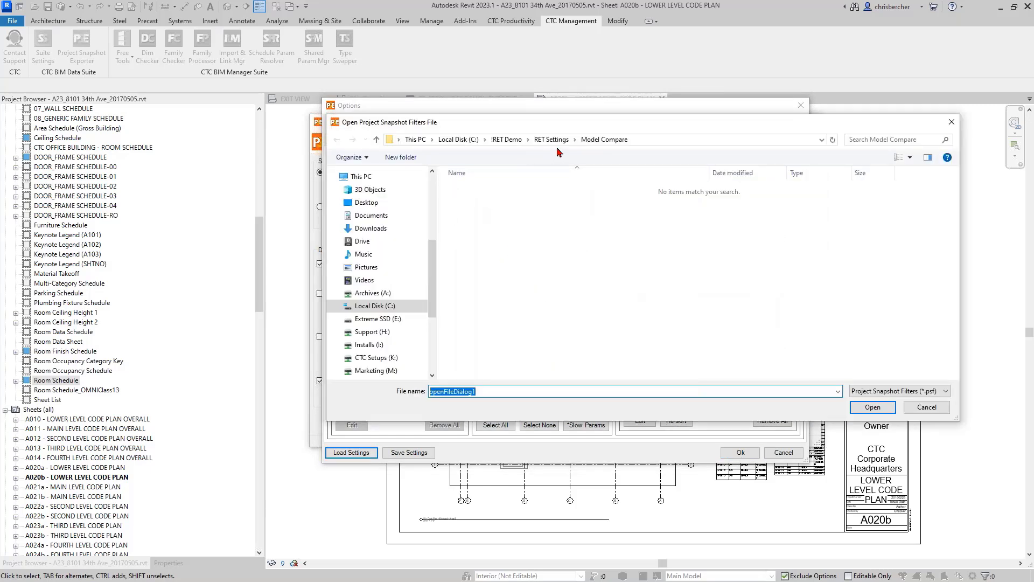
click(550, 143)
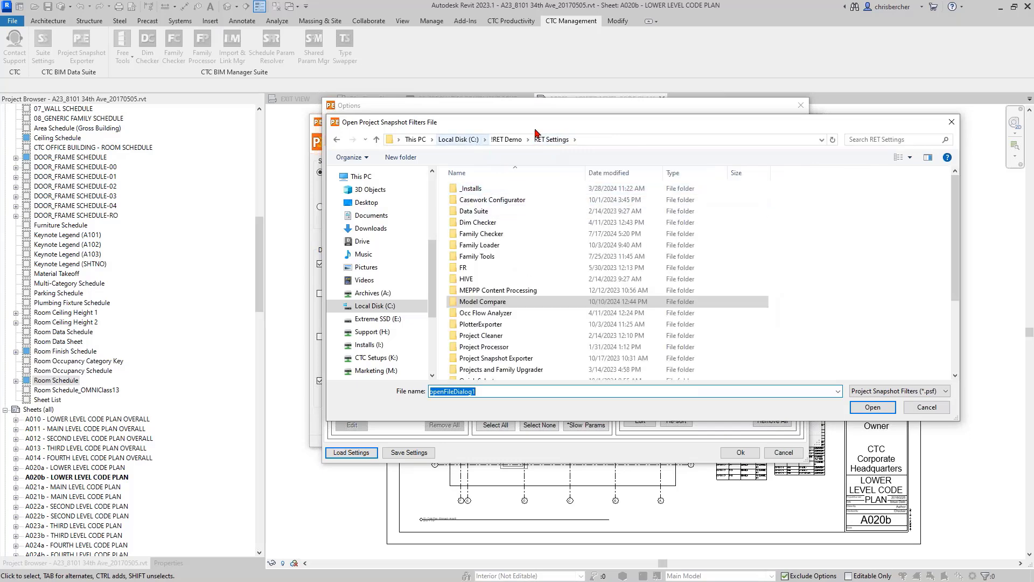
click(423, 143)
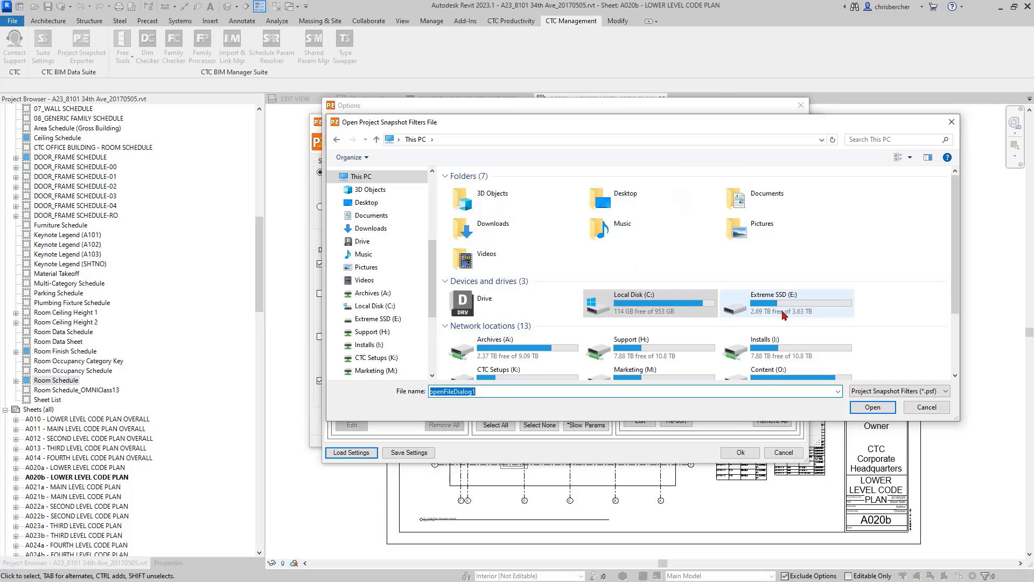
double_click(646, 293)
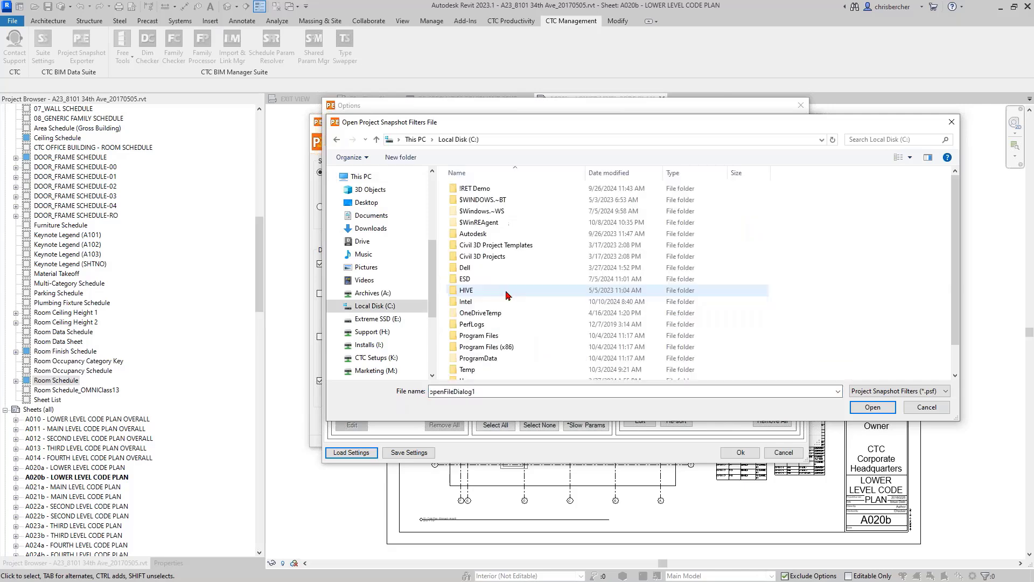
scroll(500, 288, down, 1)
double_click(469, 350)
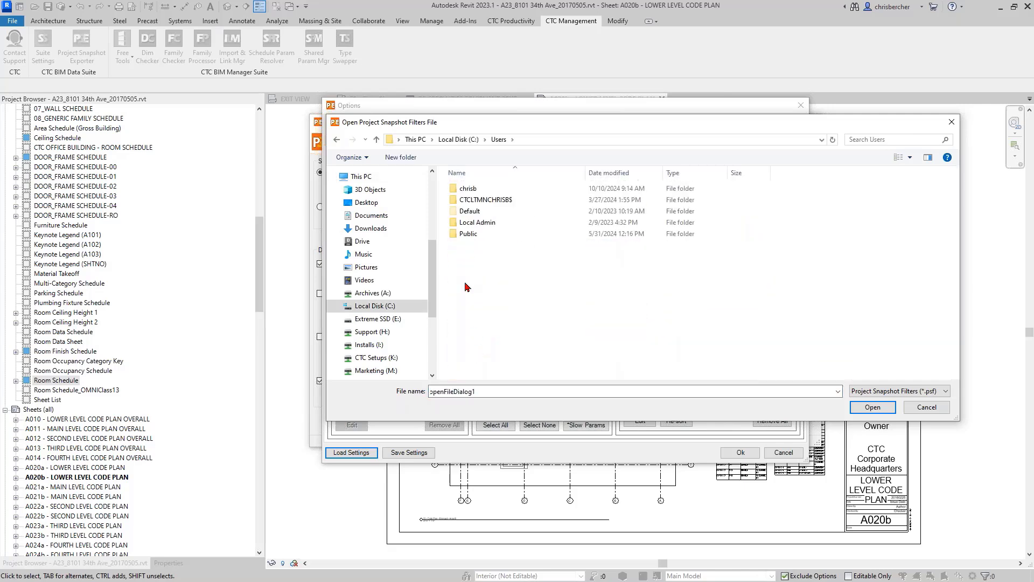
double_click(468, 233)
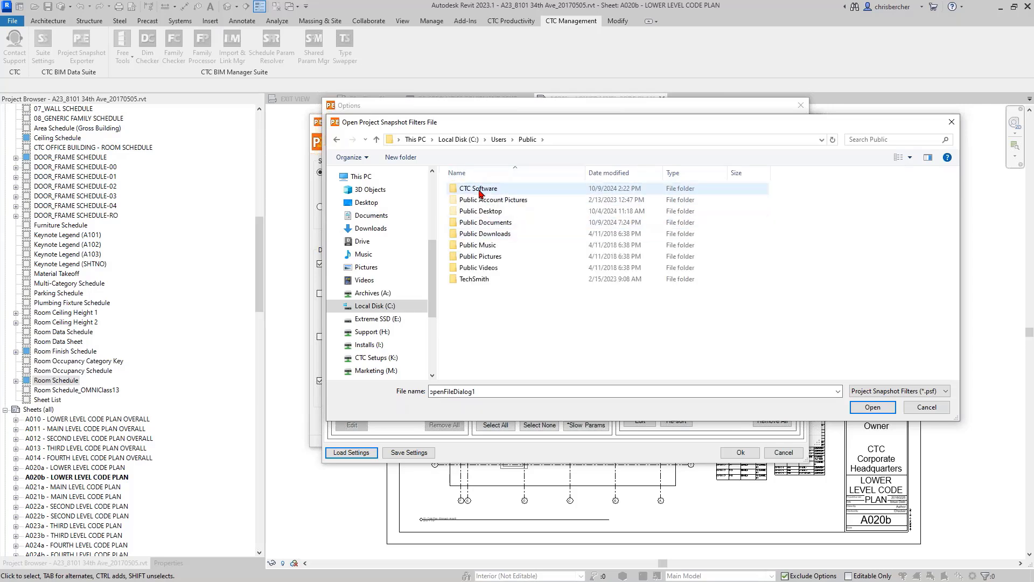
Load CTC Optimal Health Check Snapshot Filters.psf from the Snapshot Filters folder and accept the options.
double_click(473, 188)
scroll(501, 334, down, 4)
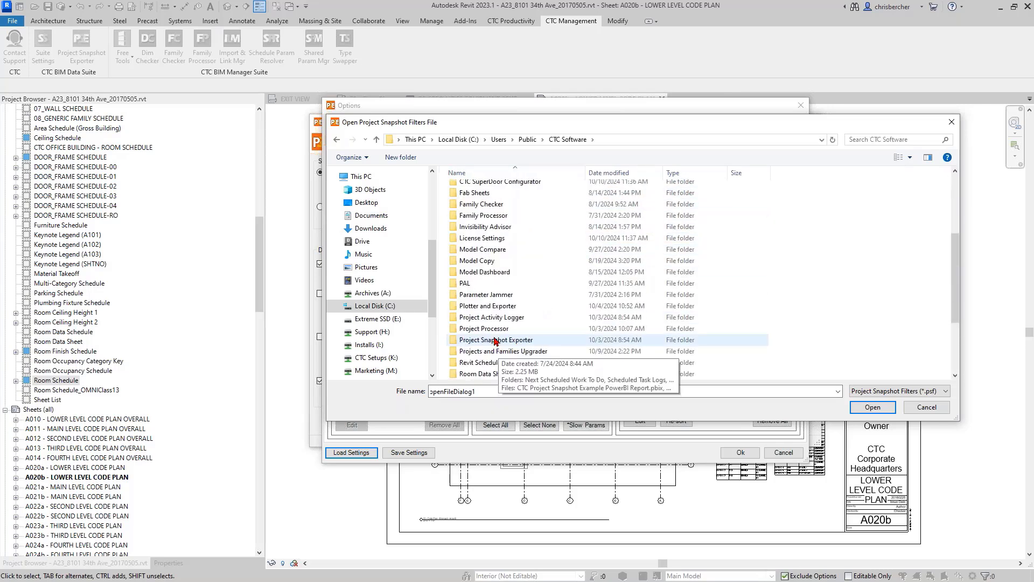
click(528, 342)
double_click(527, 342)
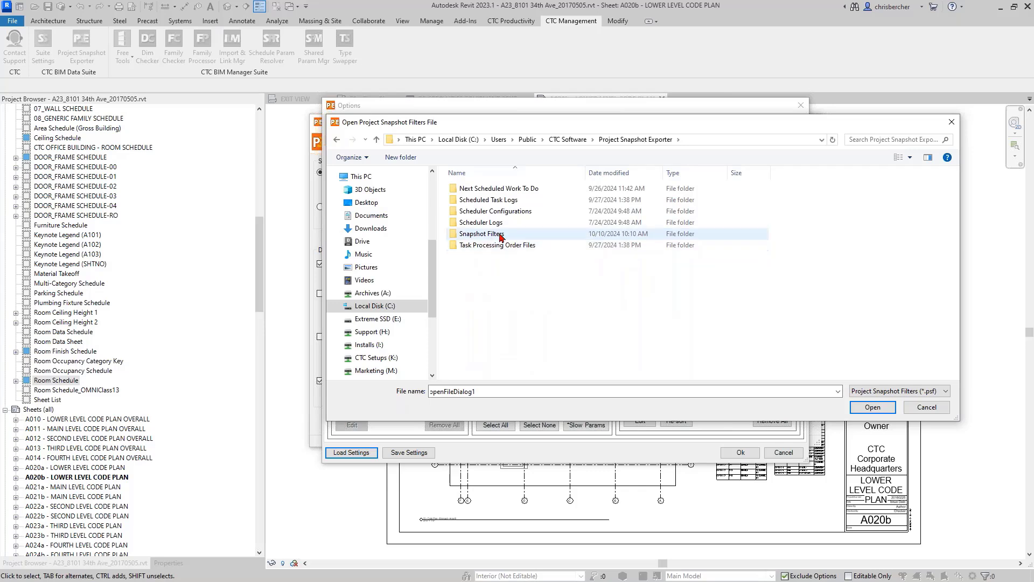
click(500, 236)
double_click(500, 235)
click(500, 202)
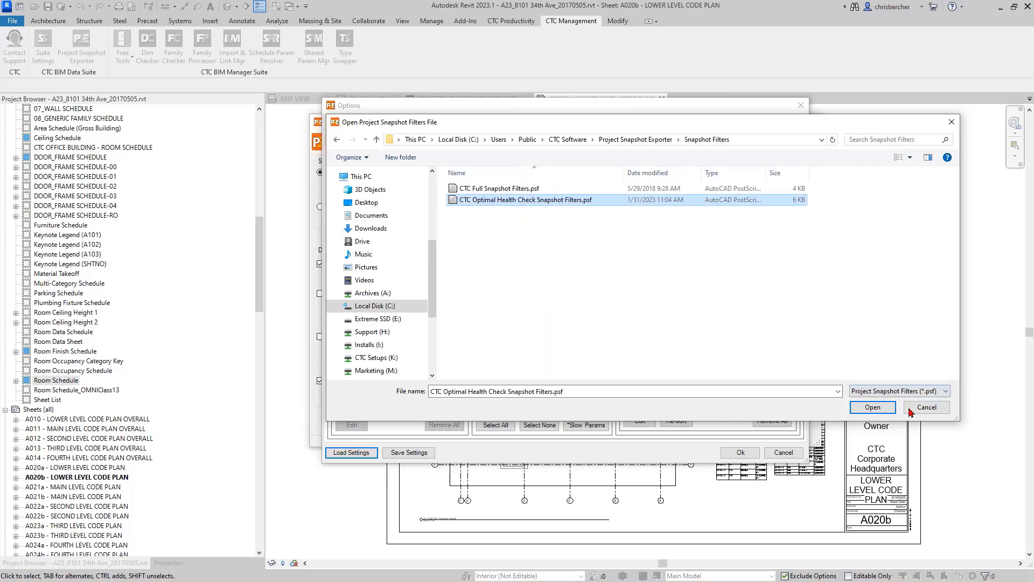
click(873, 407)
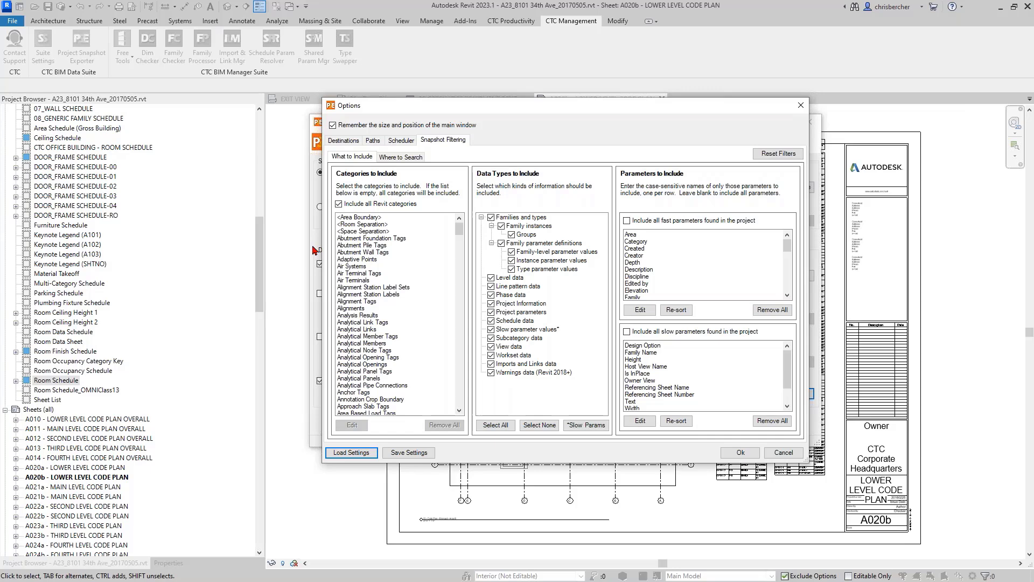
click(734, 452)
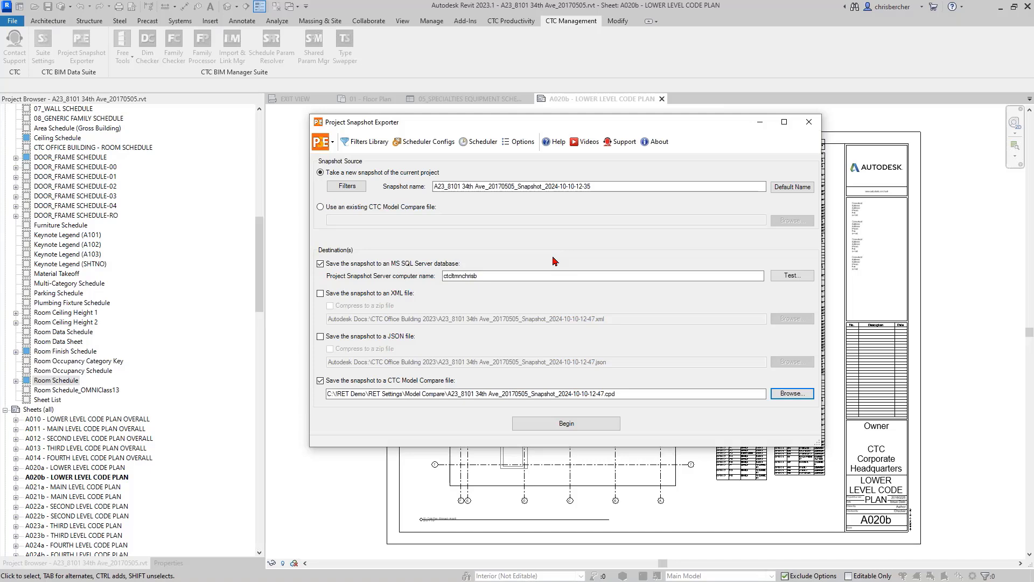
Create a new scheduled task 'Office Building Snapshot' recurring weekly on Sunday.
click(481, 141)
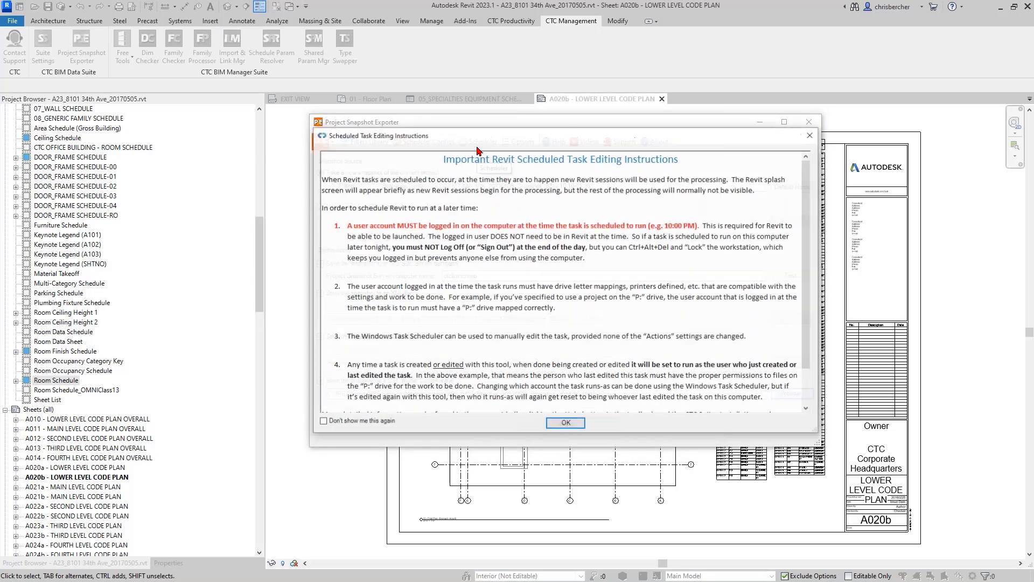
click(574, 428)
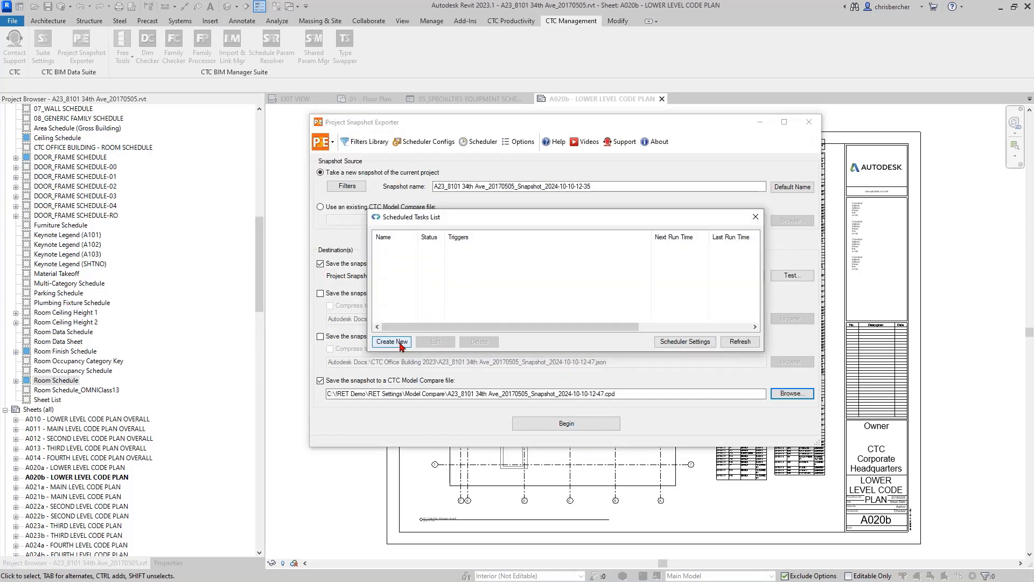
click(401, 345)
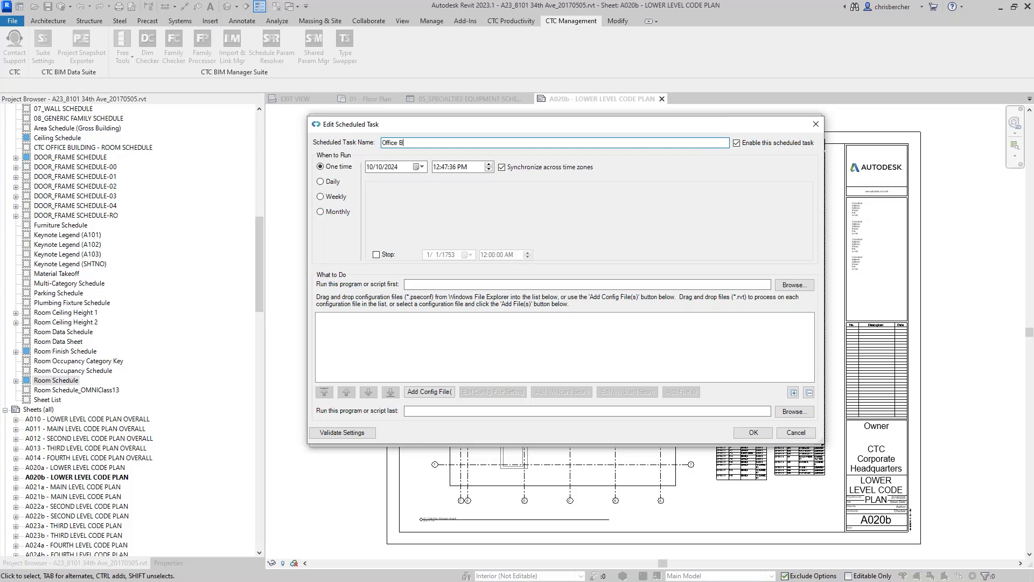
text(Snapshot)
click(321, 182)
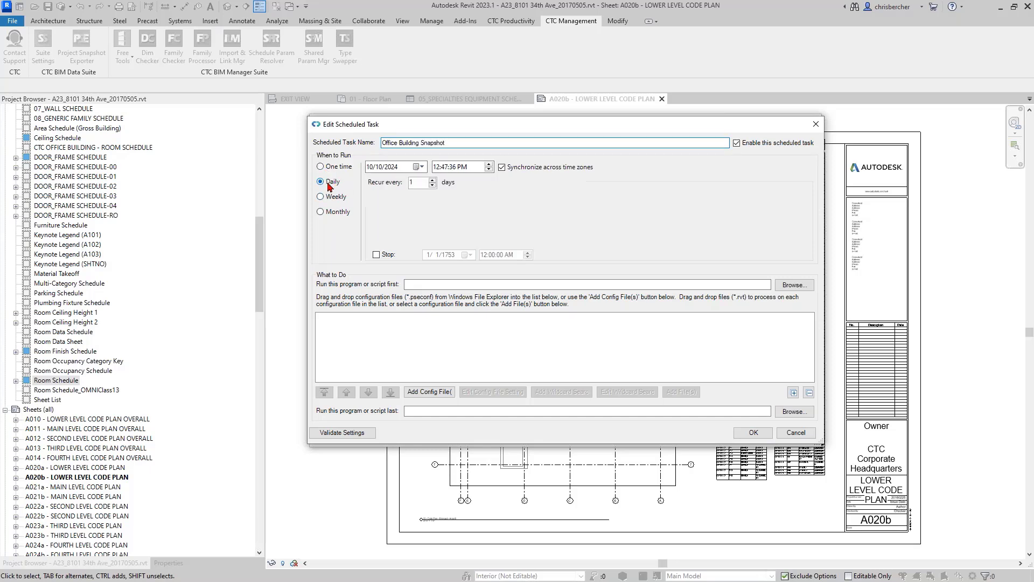
click(325, 198)
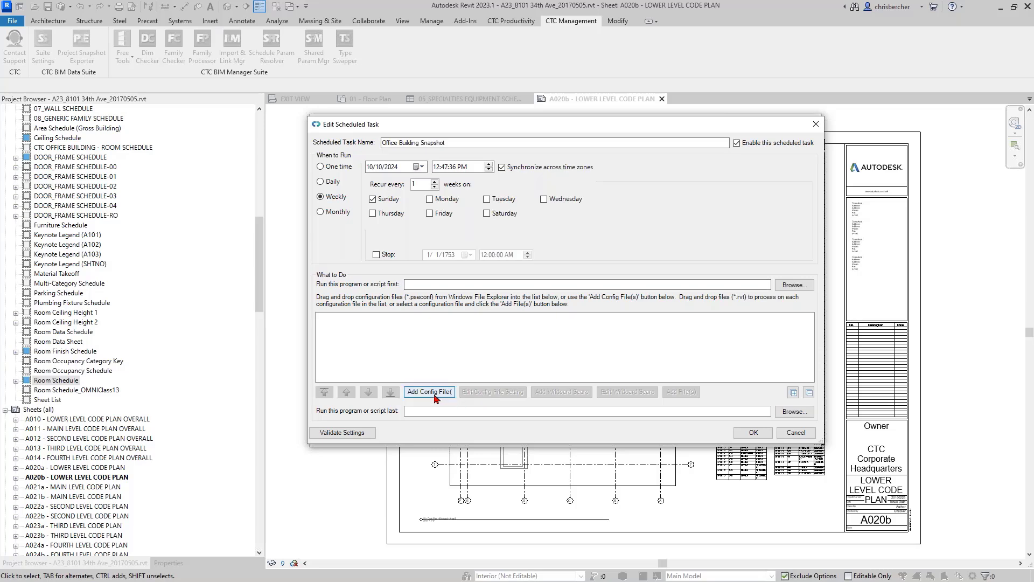
click(436, 393)
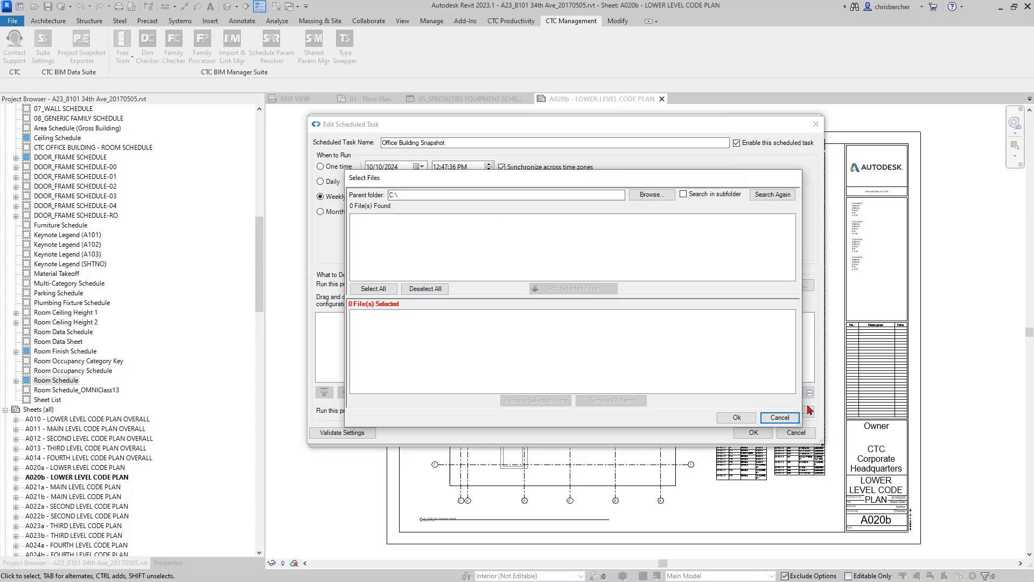
Set the config file selection's parent folder to the Snapshot Filters folder under Project Snapshot Exporter.
click(783, 419)
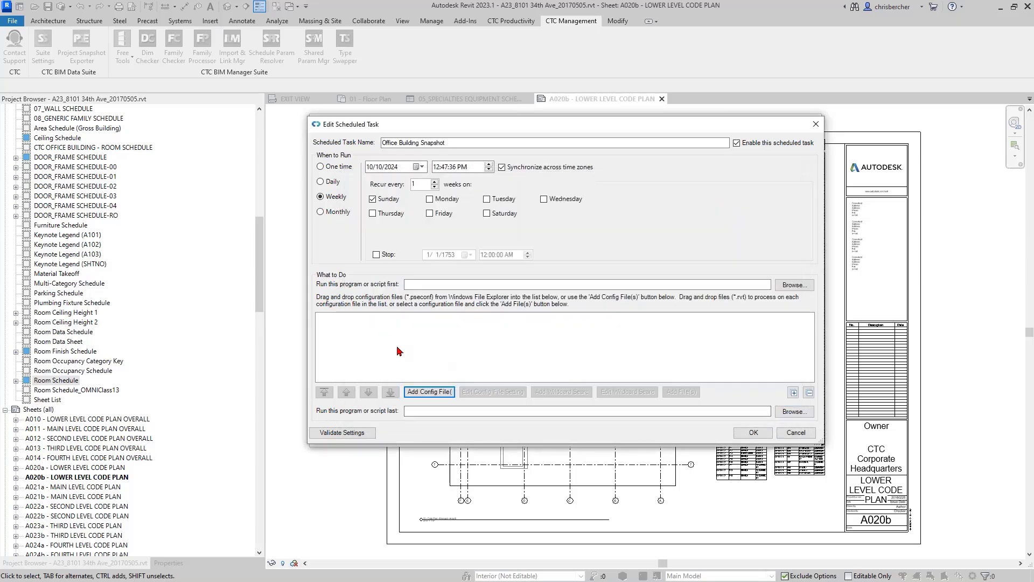
drag(451, 127, 507, 126)
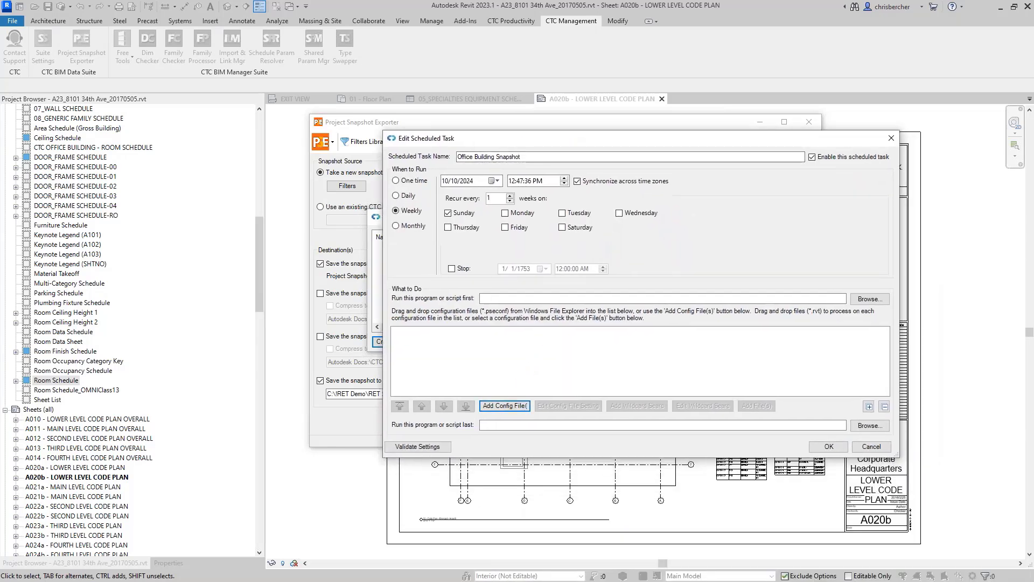
click(515, 408)
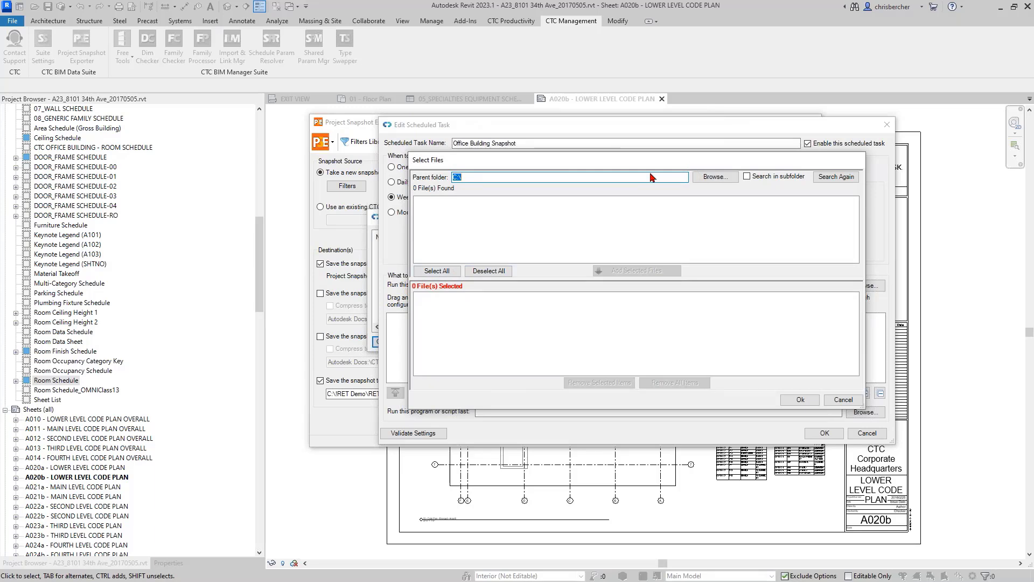
text(C:\IRET Demo\RET Settings\Model Compare)
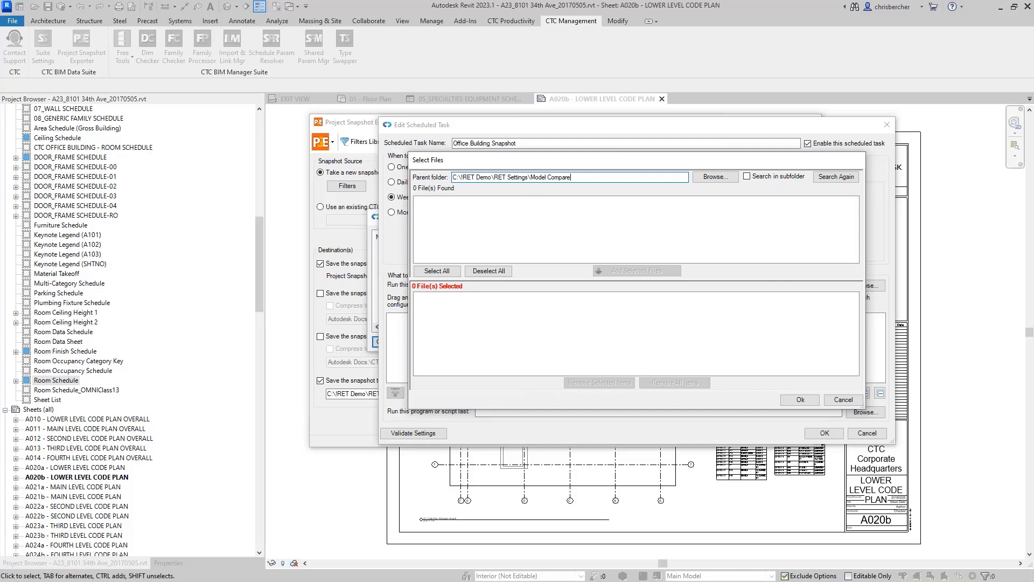
click(715, 177)
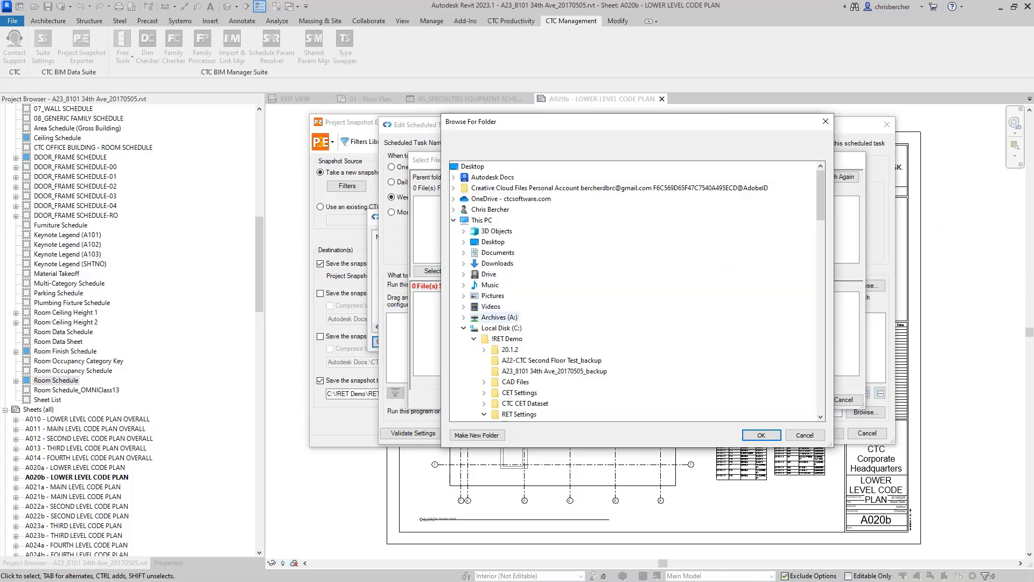
scroll(487, 332, down, 1)
click(474, 307)
scroll(478, 326, down, 4)
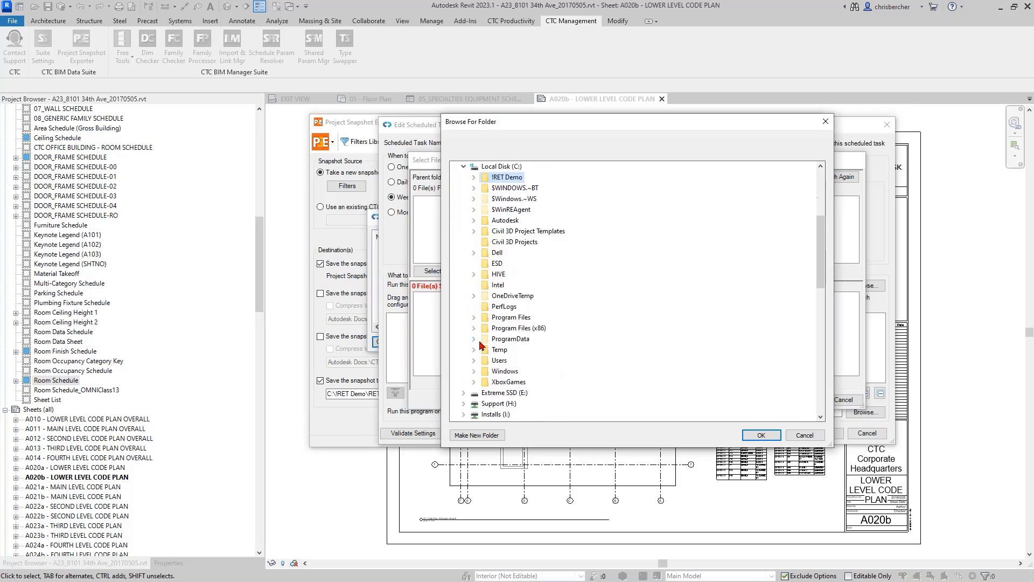
double_click(499, 360)
scroll(507, 361, down, 2)
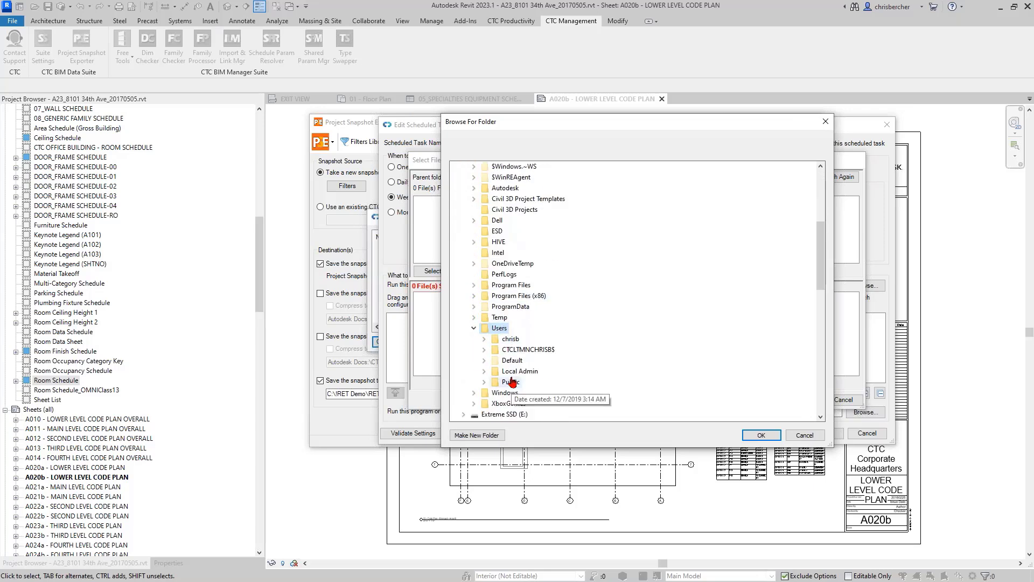
double_click(510, 349)
double_click(530, 360)
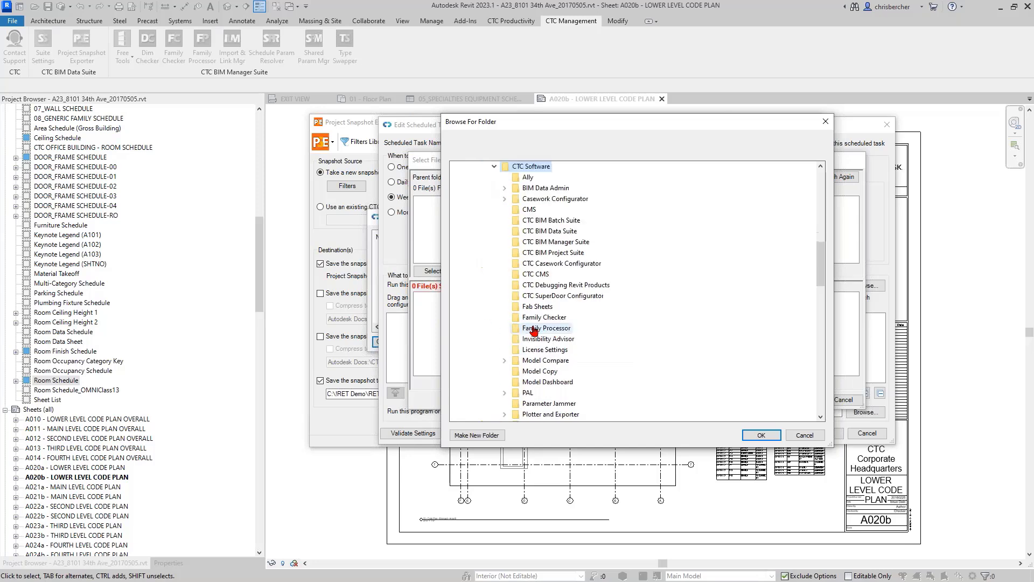
scroll(555, 312, down, 1)
double_click(559, 413)
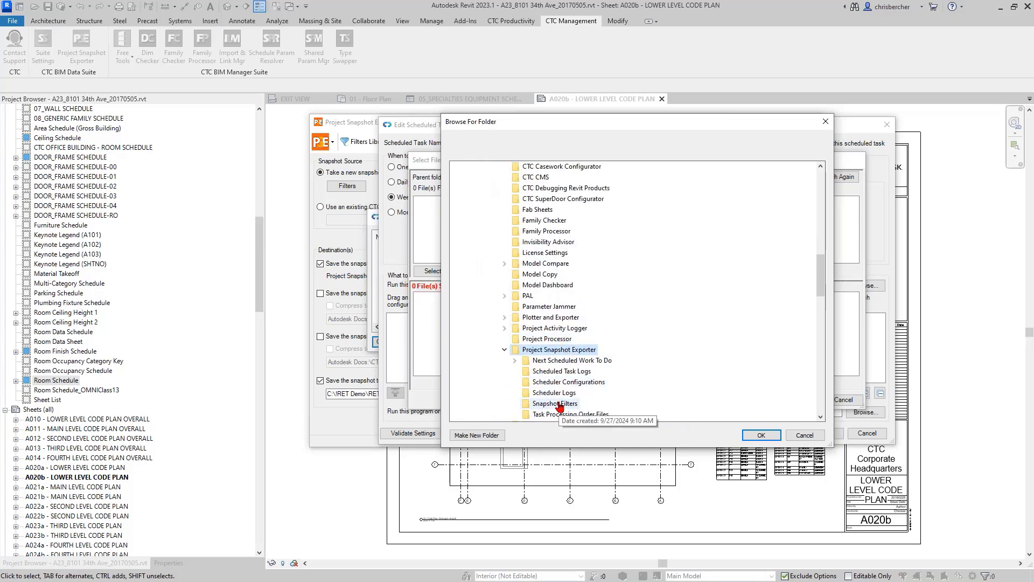
click(561, 408)
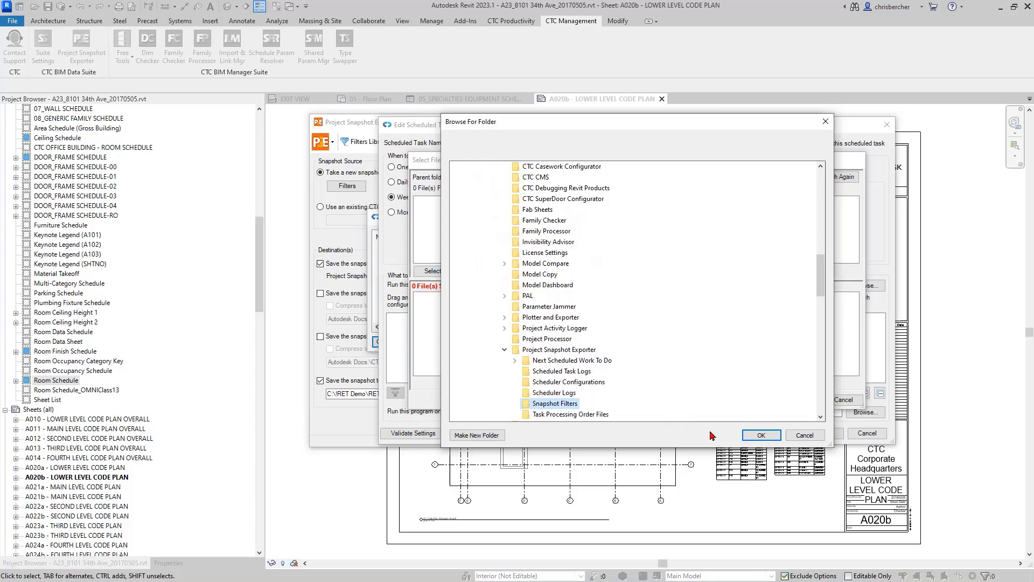
click(757, 437)
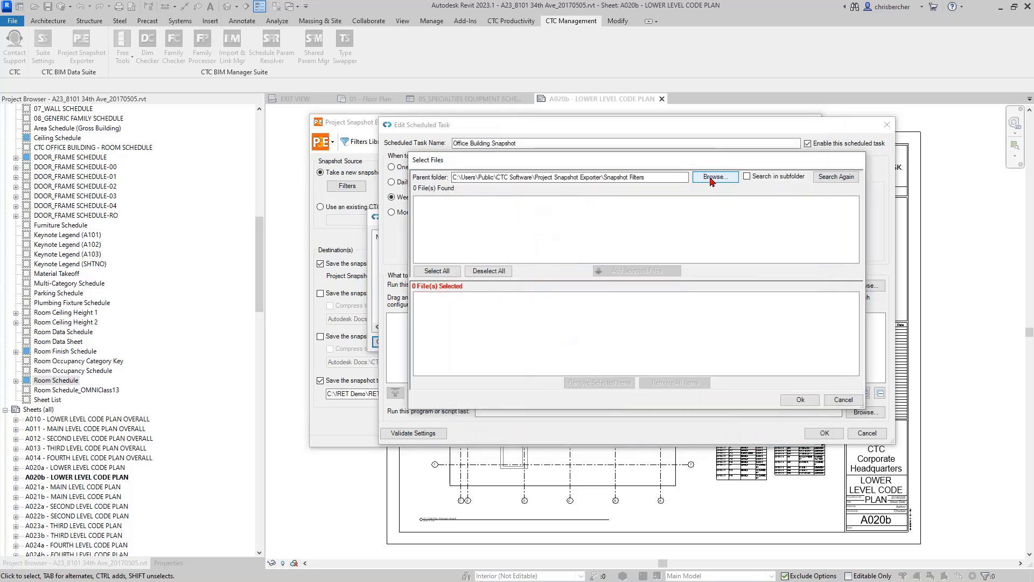
Switch the parent folder to Scheduler Configurations, then cancel and close the task editor unsaved.
click(663, 176)
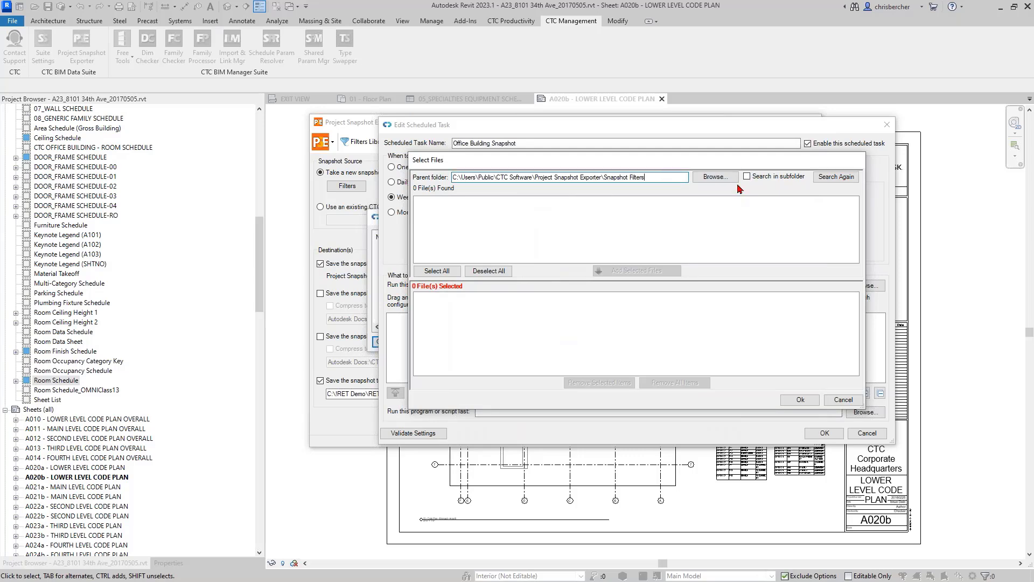
click(716, 177)
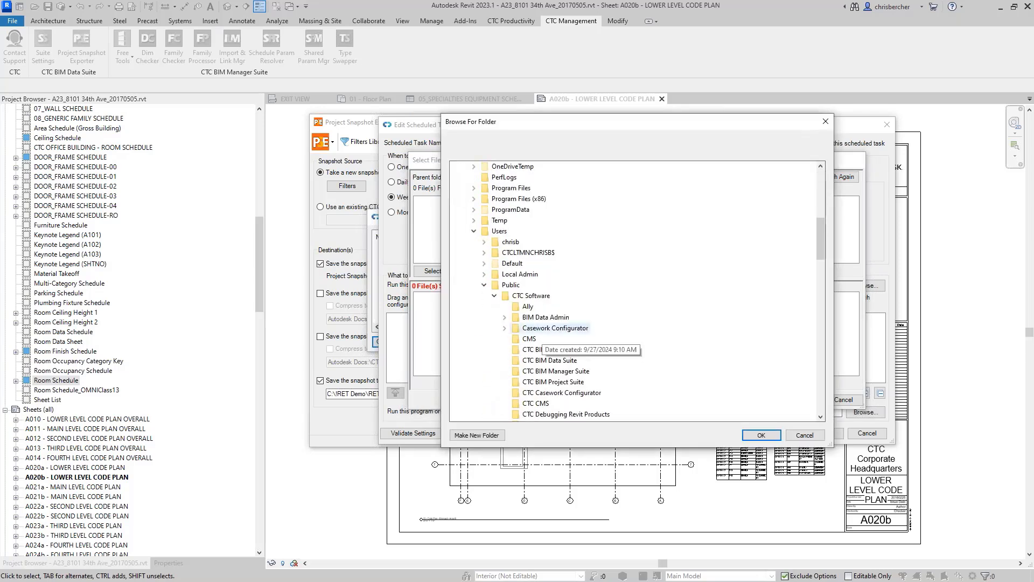
scroll(547, 342, down, 6)
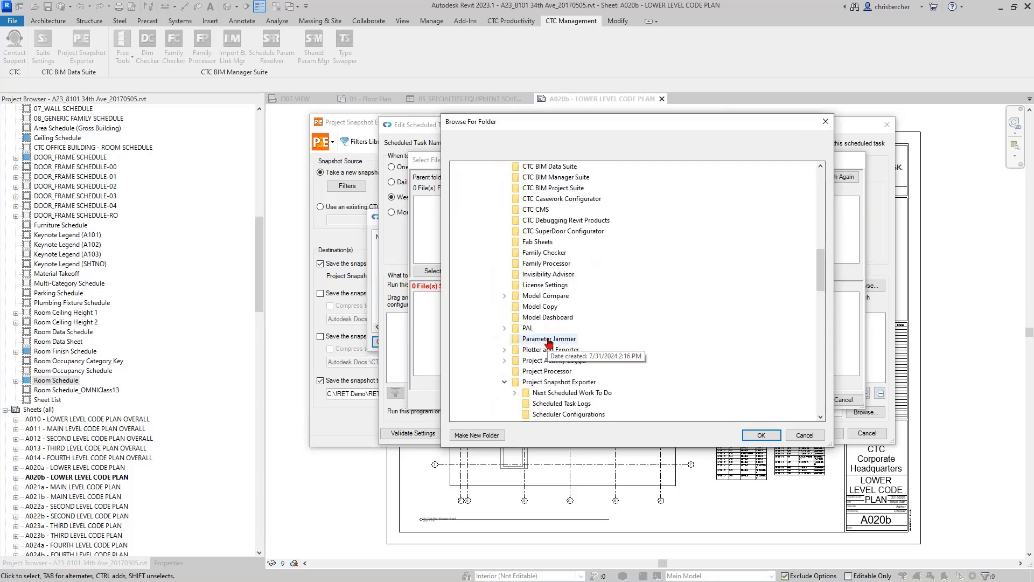
click(569, 414)
click(762, 435)
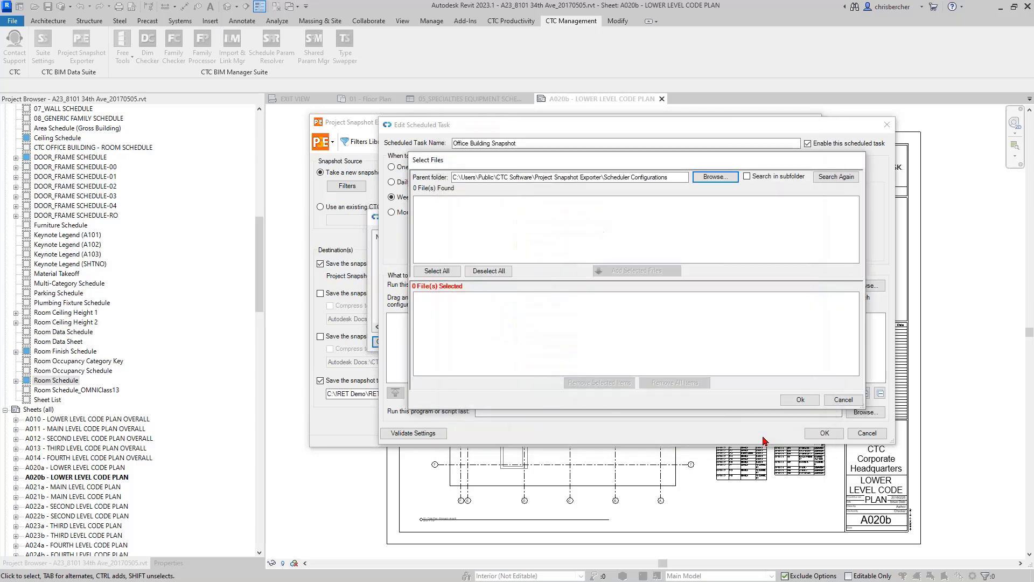
click(844, 399)
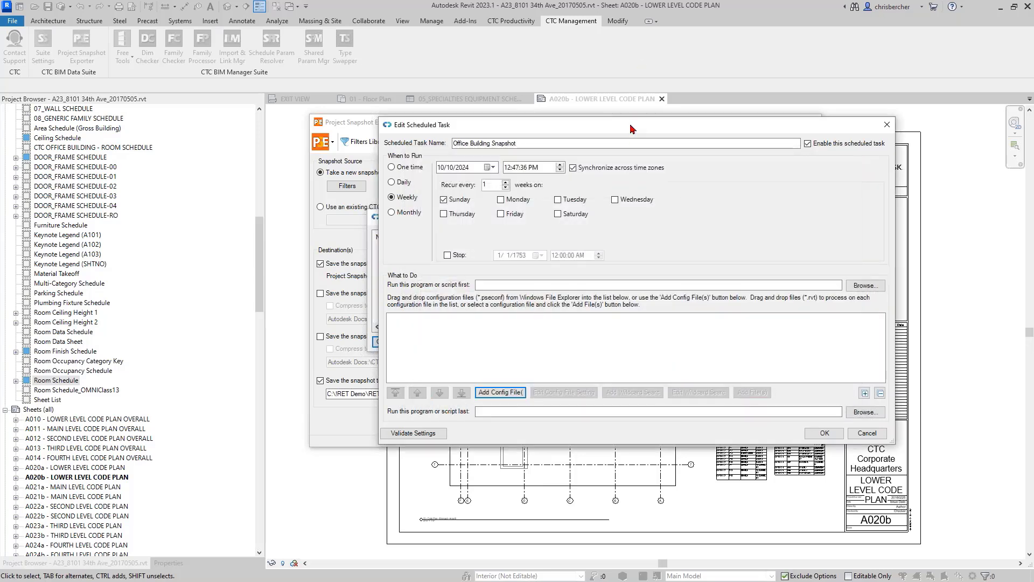
drag(633, 129, 583, 196)
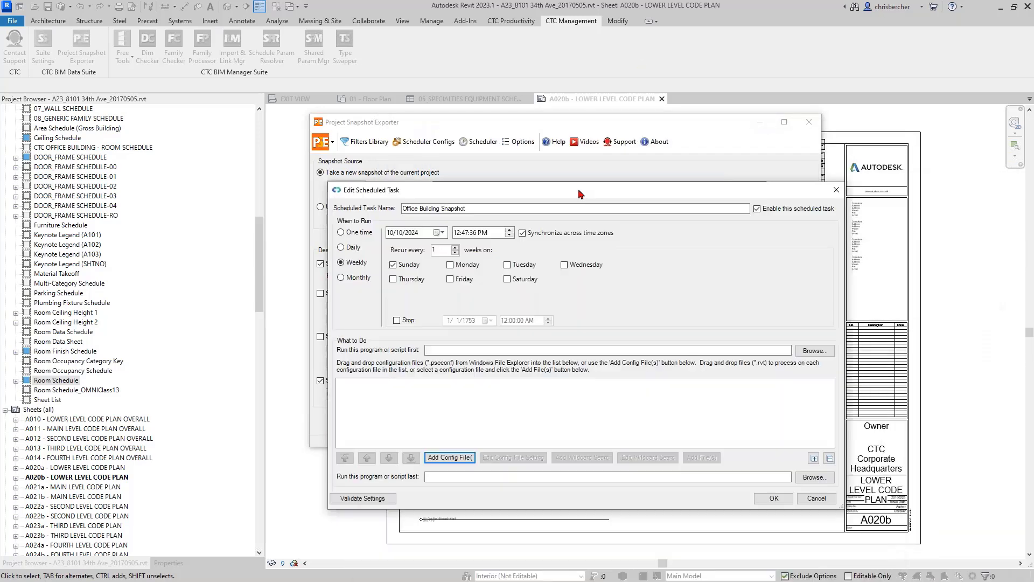
click(843, 194)
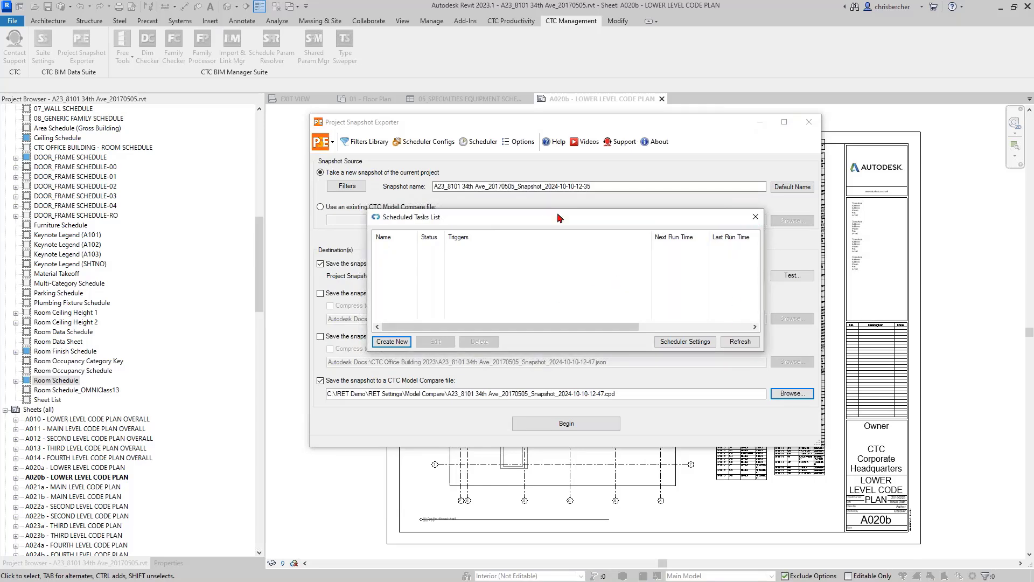
Close the scheduled tasks list and open the scheduler configuration editor.
click(756, 217)
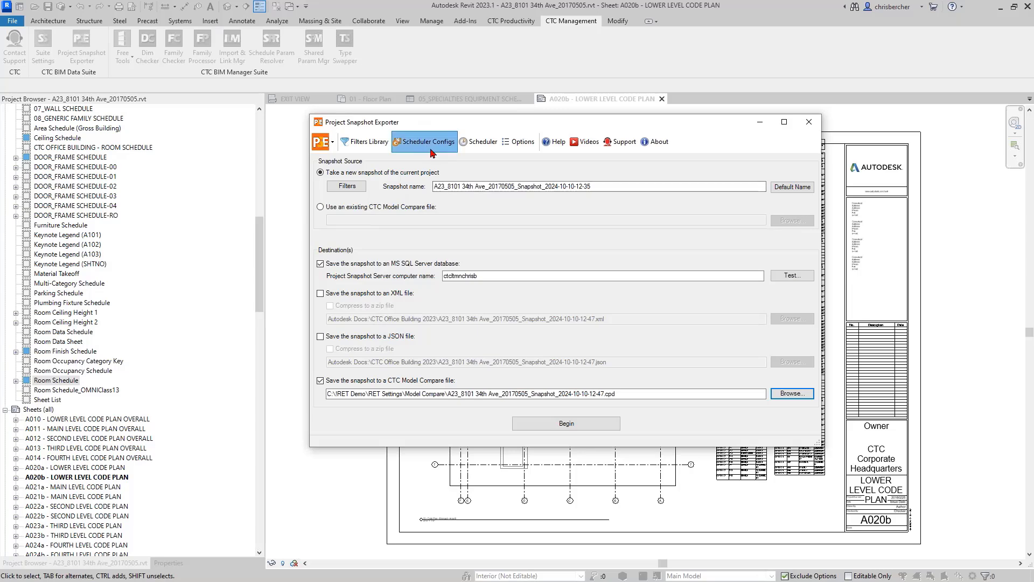
click(456, 134)
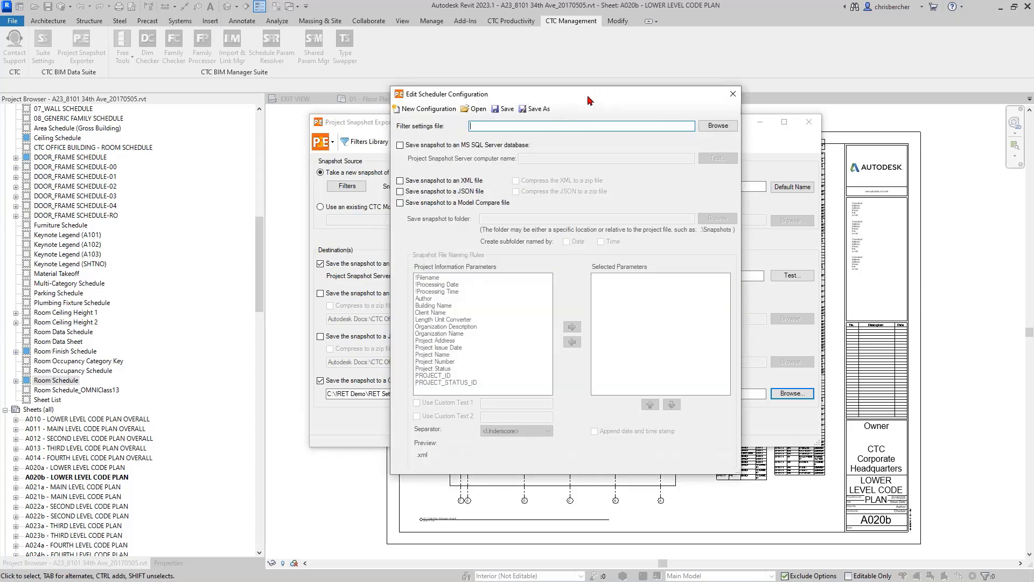
drag(591, 100, 714, 89)
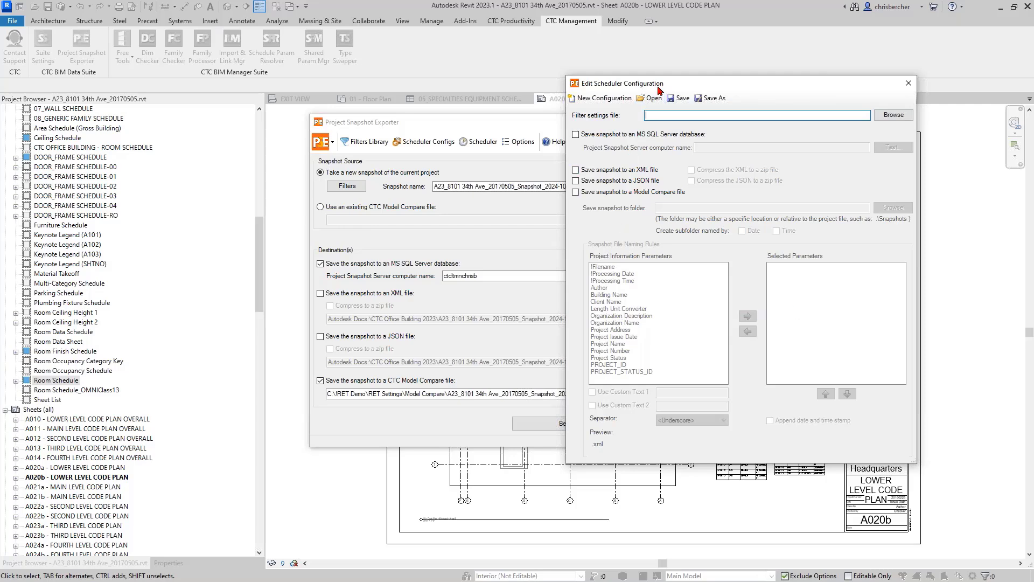
drag(660, 89, 749, 227)
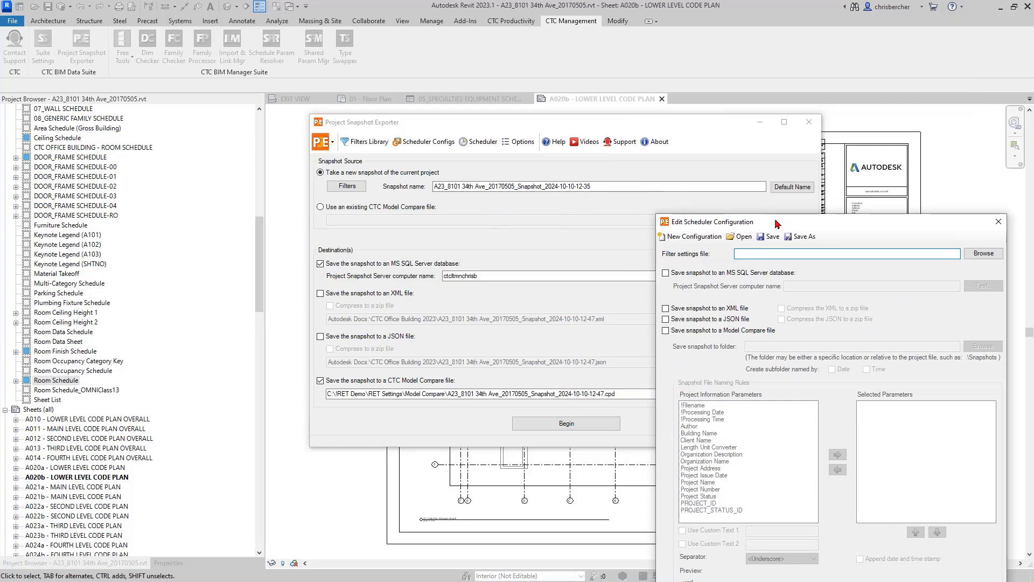
drag(777, 223, 698, 113)
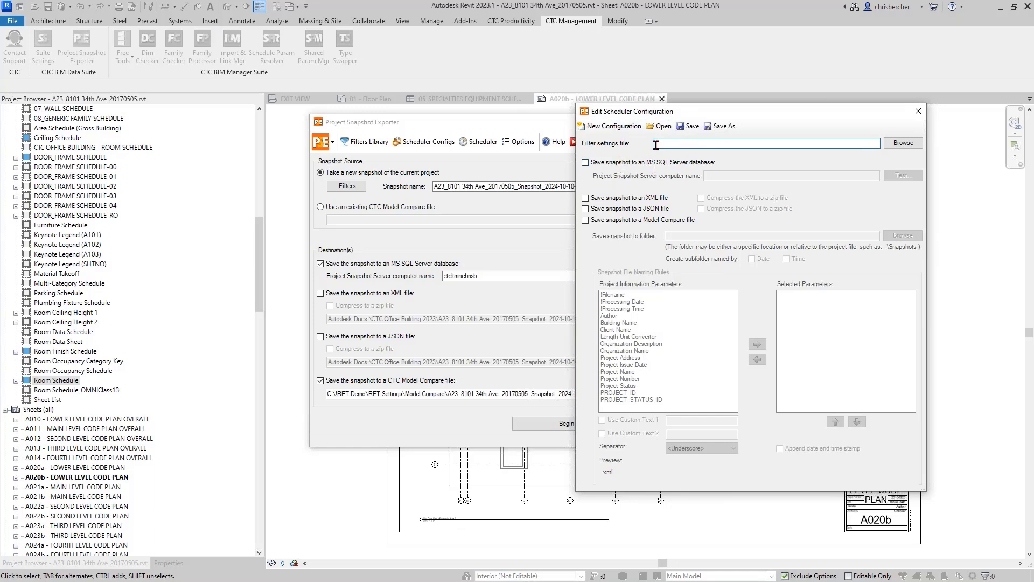
Use CTC Optimal Health Check Snapshot Filters.psf as the filter file and enable saving to SQL Server.
click(904, 142)
click(777, 208)
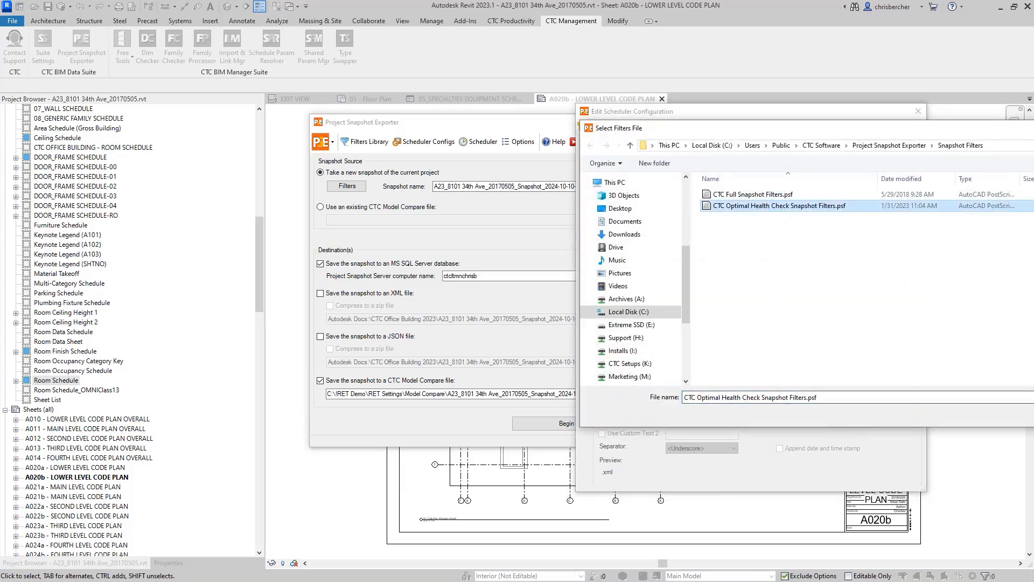
key(Return)
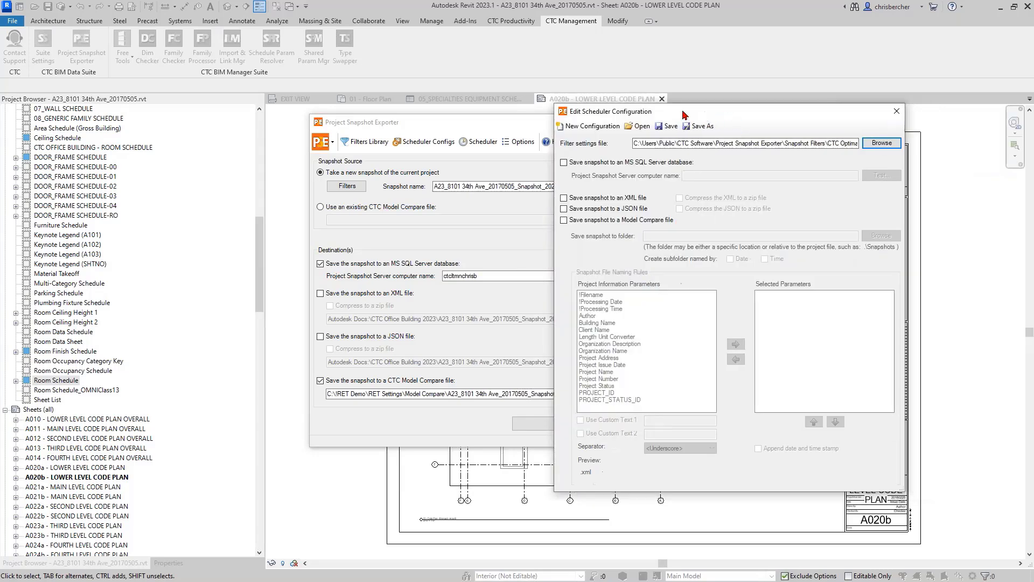
click(508, 157)
click(680, 170)
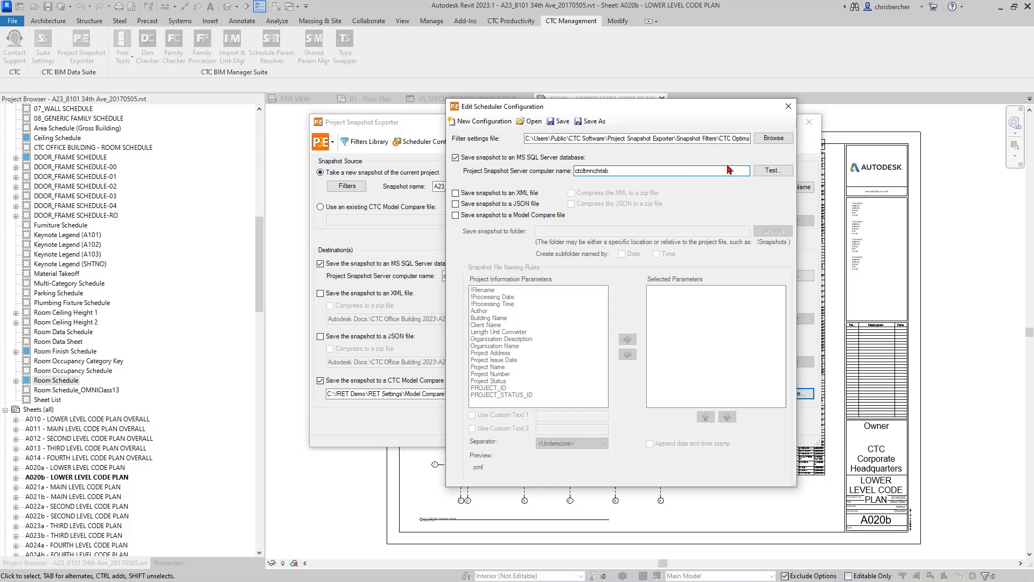
Also save Model Compare files, organized into date and time subfolders.
click(483, 218)
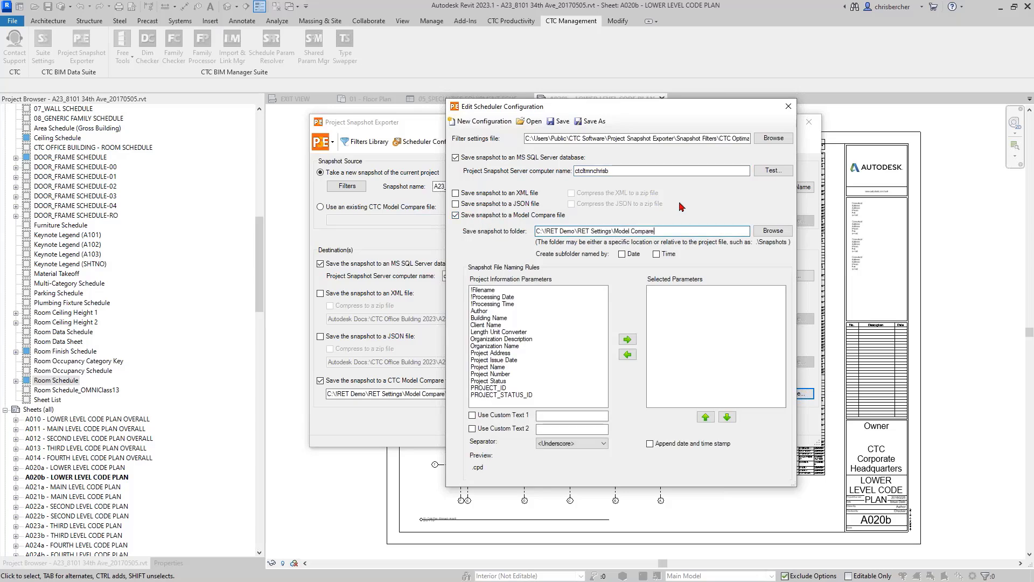
click(721, 230)
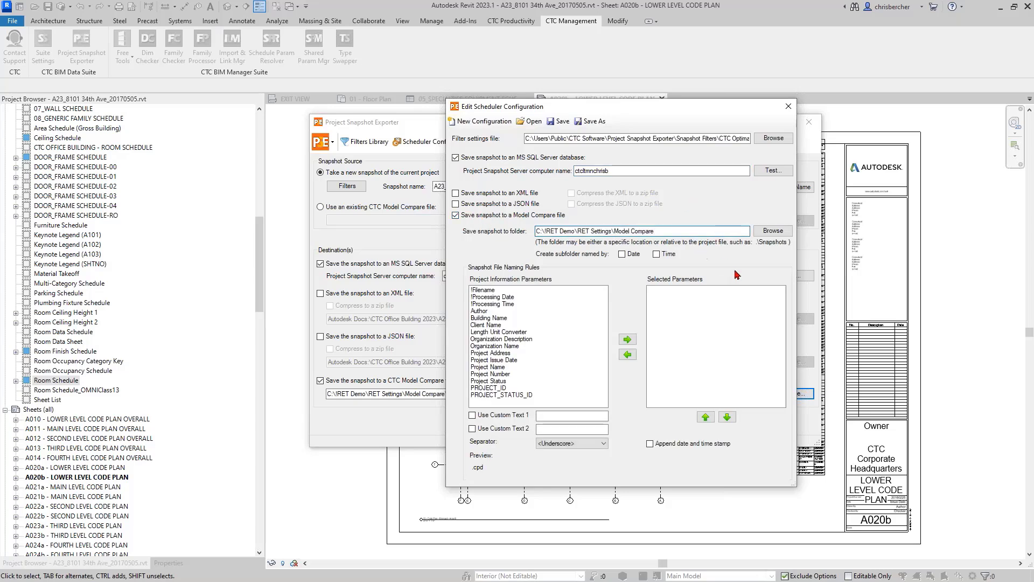
click(622, 255)
click(657, 254)
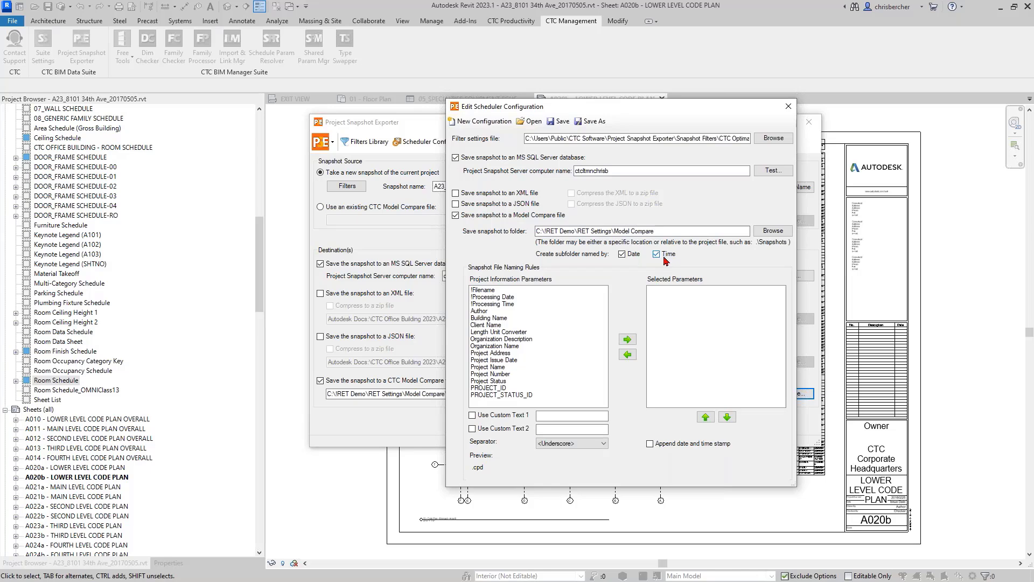
Name files from Project Number, Project Name, custom text 'CTC' and a date/time stamp, with no separator.
click(499, 332)
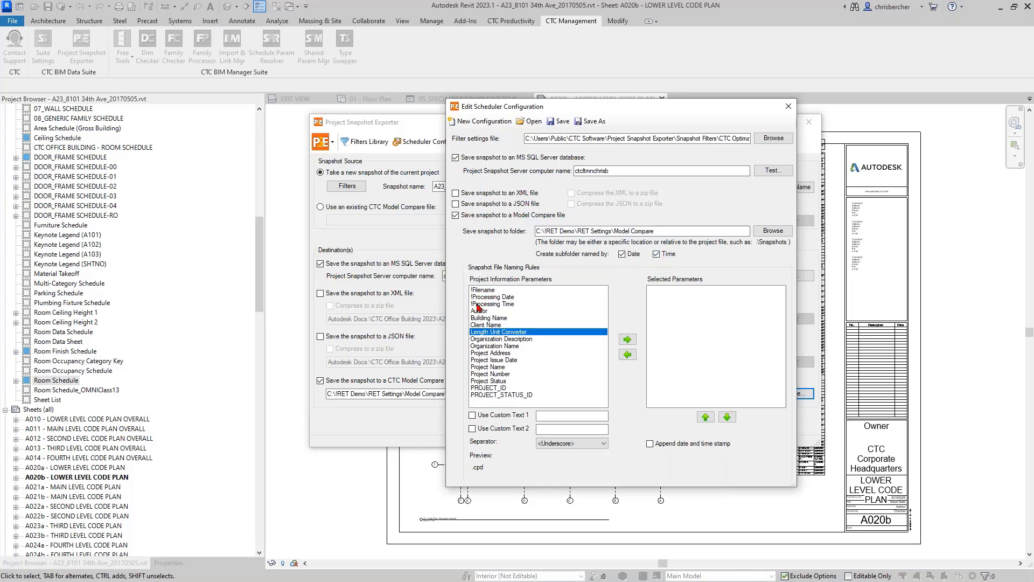
double_click(501, 375)
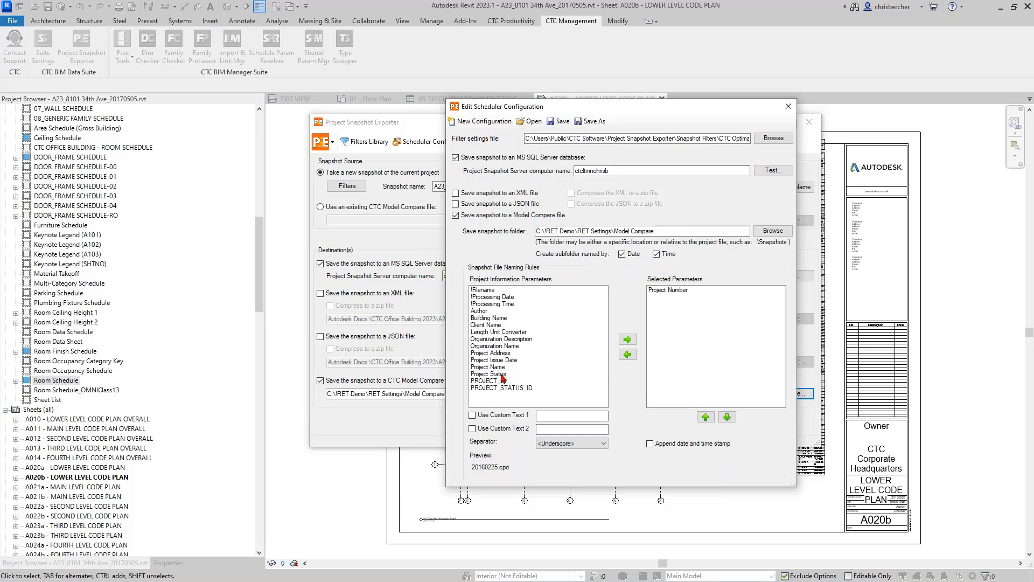
double_click(504, 367)
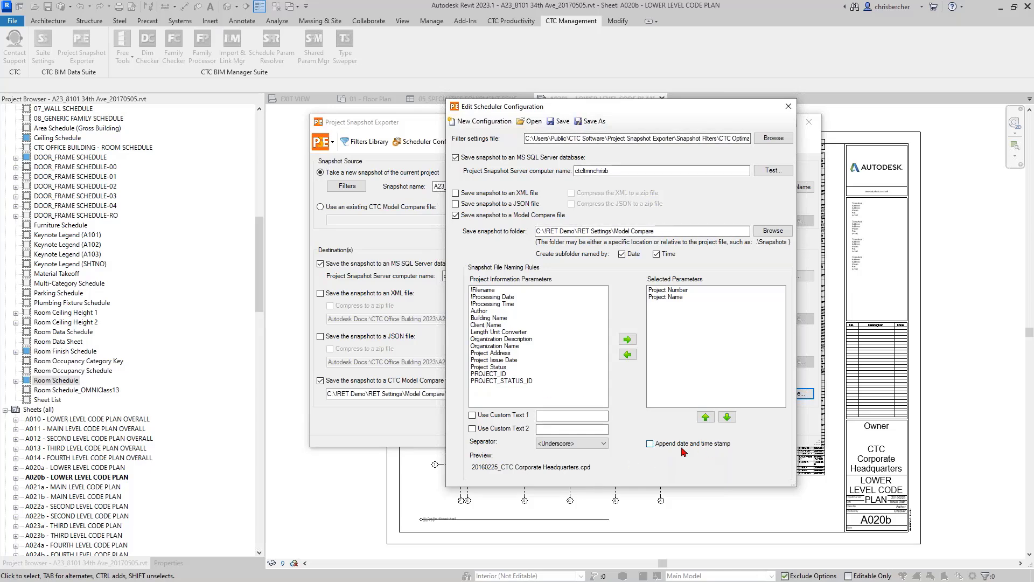
click(676, 445)
click(509, 415)
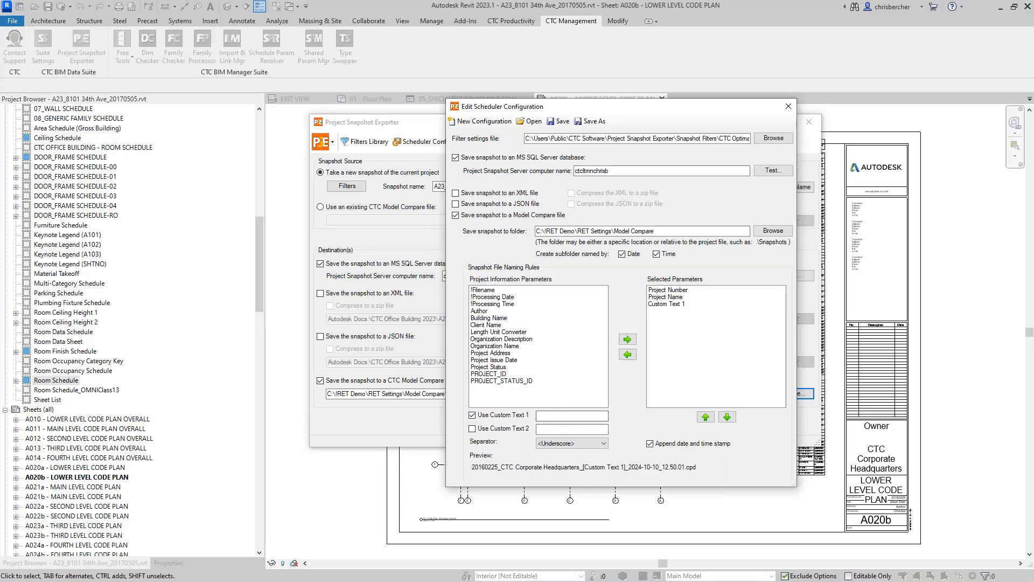
click(558, 416)
text(CTC)
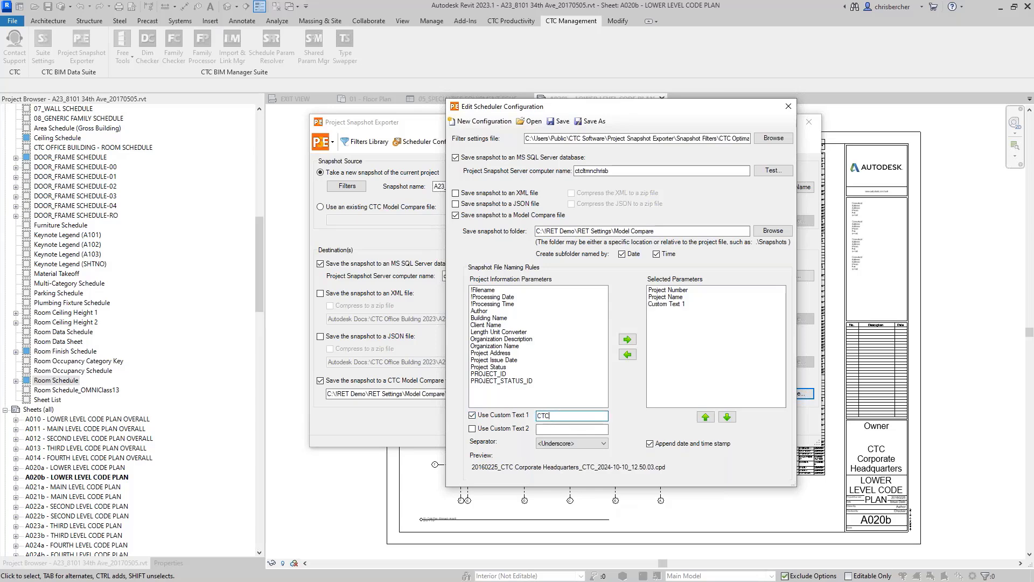
click(601, 444)
click(549, 453)
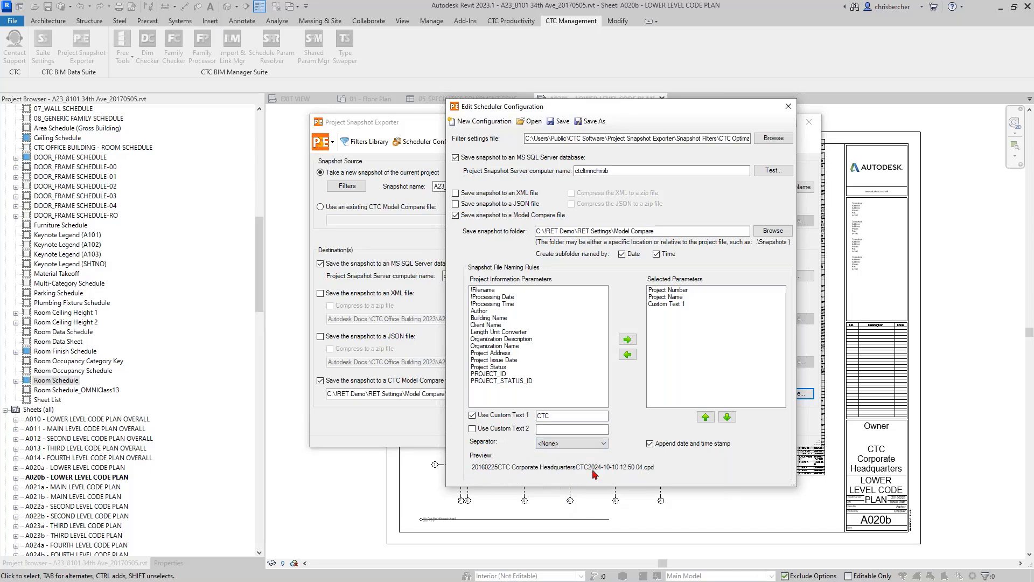
Switch the separator back to underscore and save the configuration as 'Base Project Sanpshot.pseconf'.
click(593, 444)
click(581, 461)
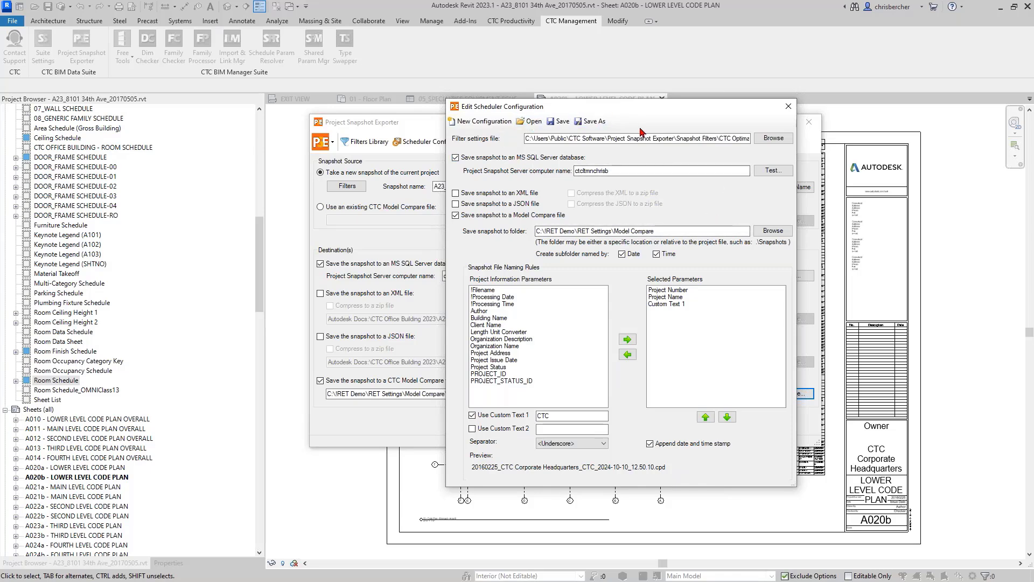
click(602, 124)
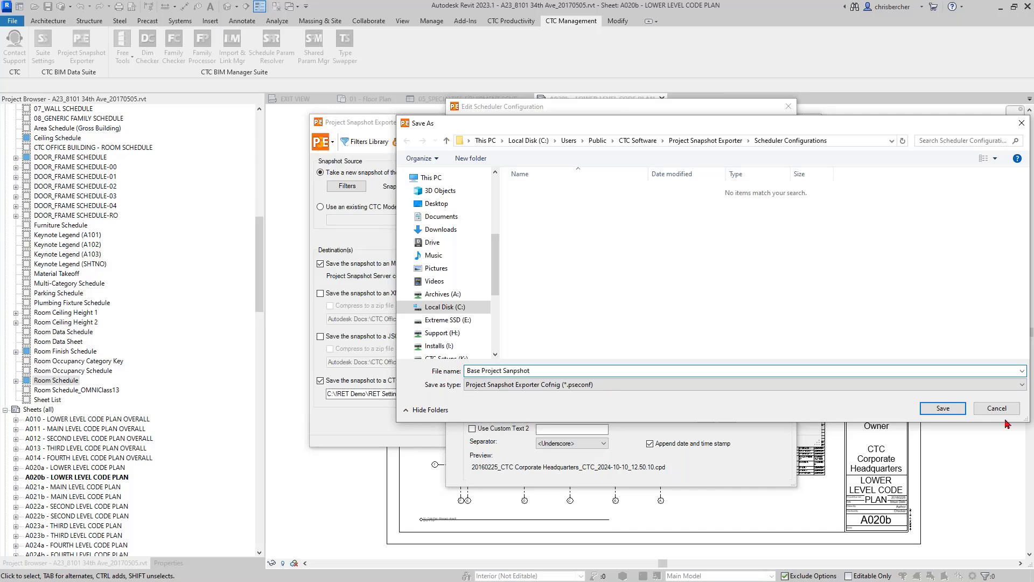
click(942, 408)
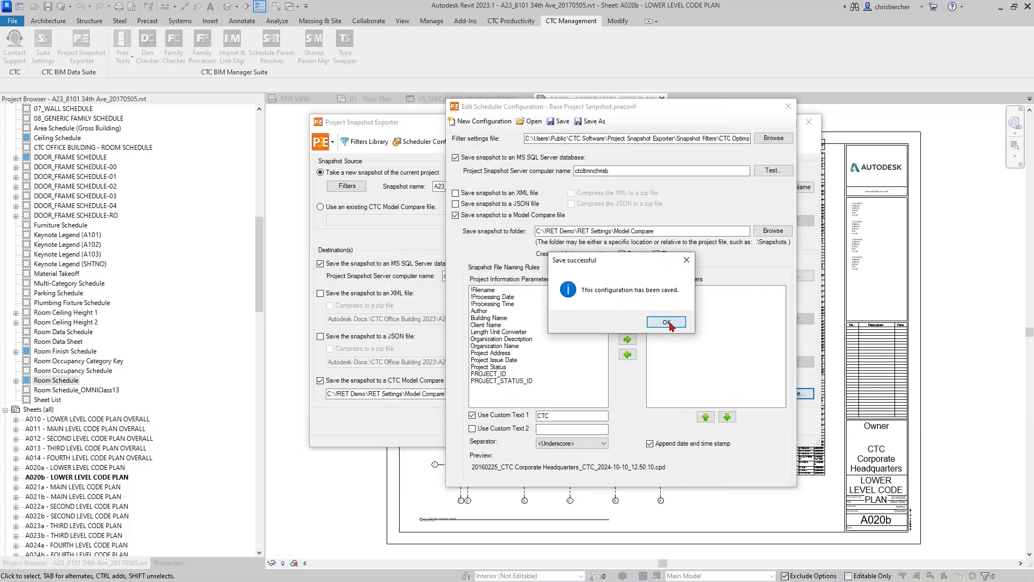
click(668, 323)
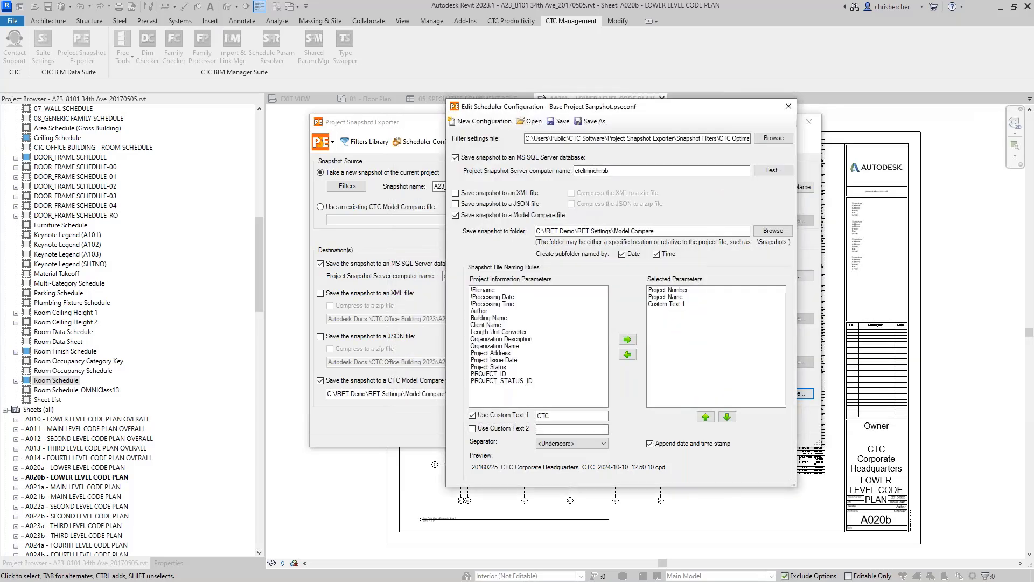
Close the configuration editor and create a weekly 'Health Check' task running on Wednesdays.
click(789, 107)
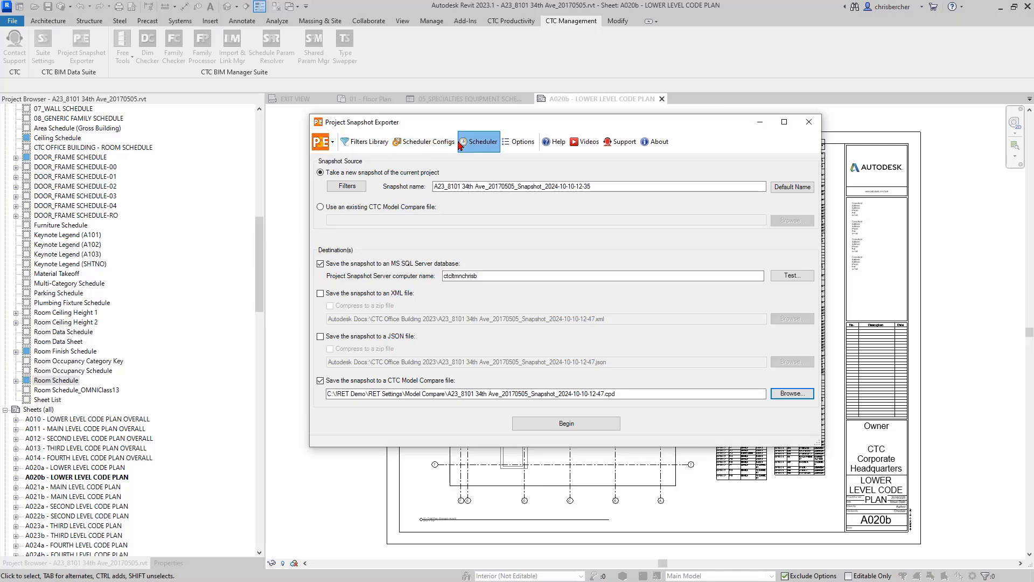
click(431, 140)
click(565, 425)
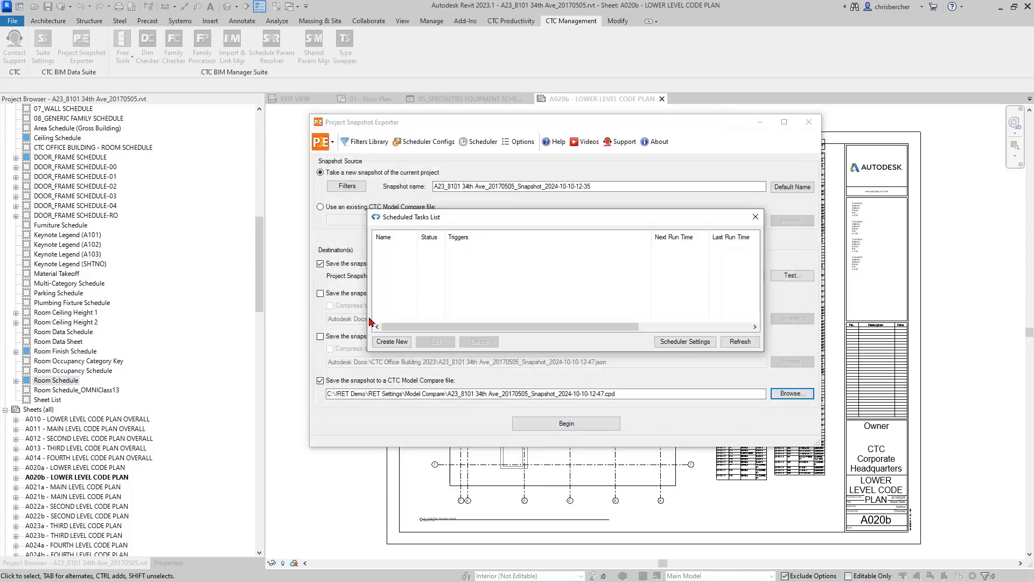
click(384, 342)
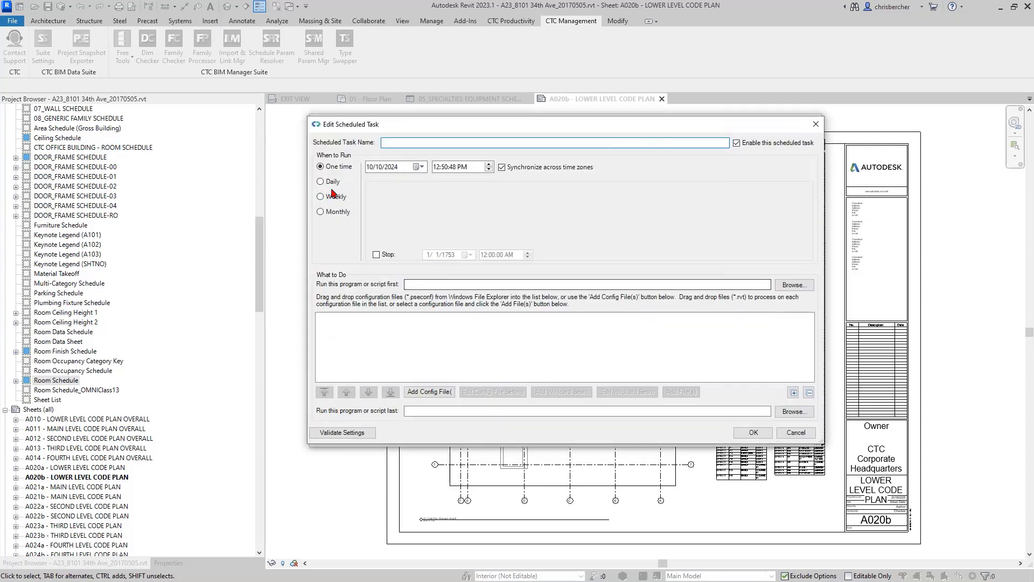
click(321, 196)
click(544, 199)
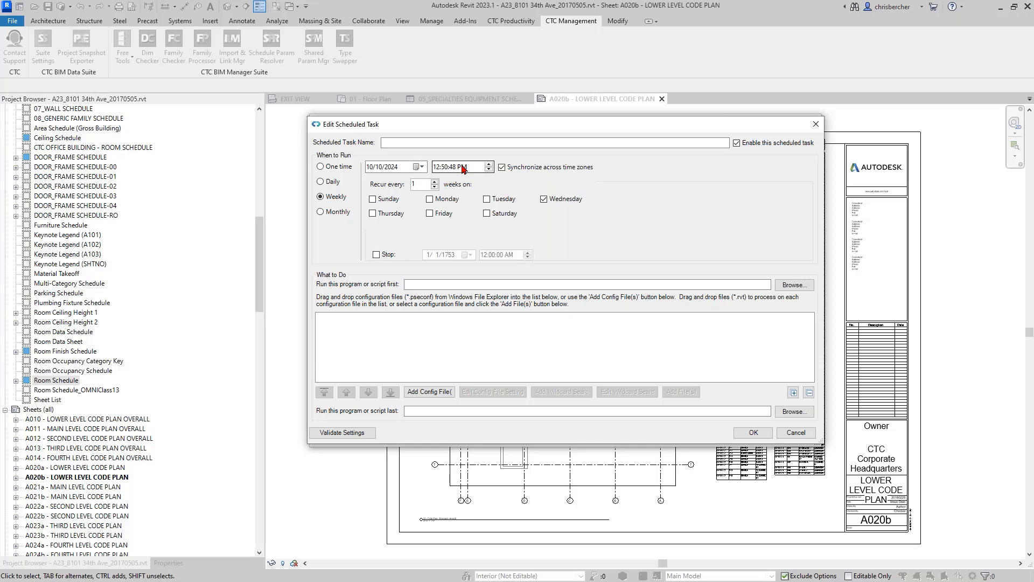
click(464, 168)
click(700, 143)
text(Health Check)
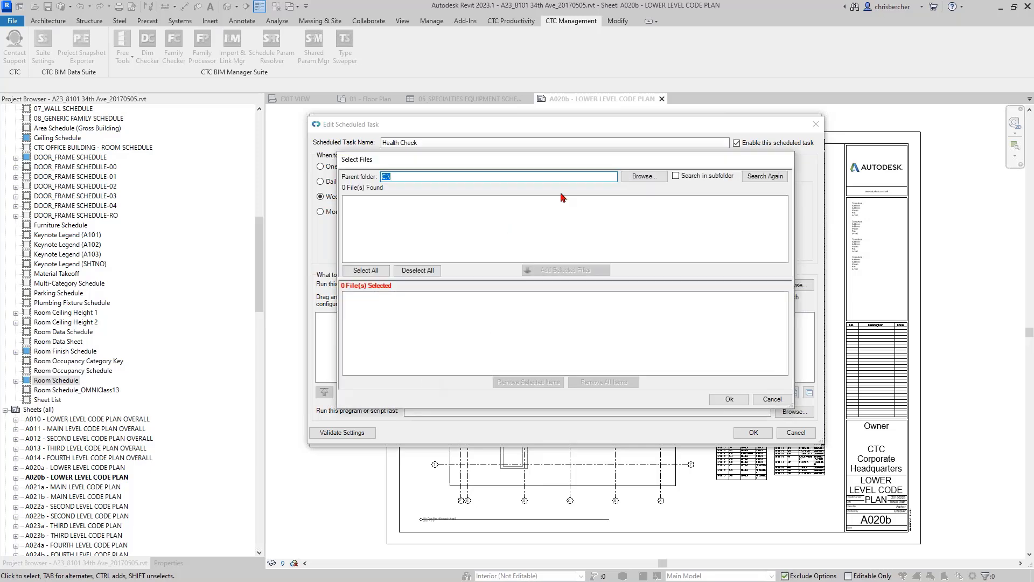
Browse the parent folder down to C:\Users\Public\CTC Software\Project Snapshot Exporter.
click(644, 176)
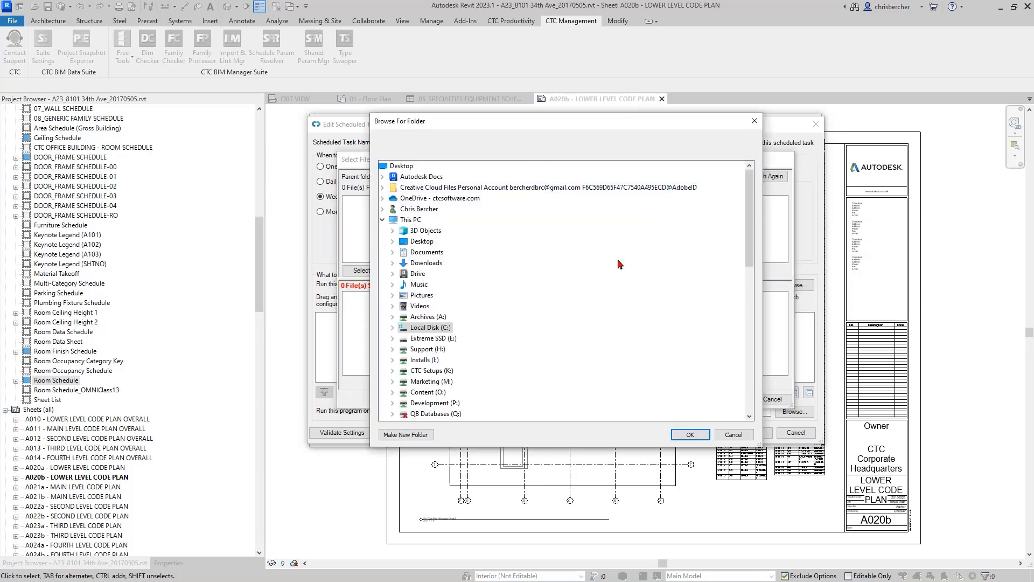
double_click(431, 329)
scroll(447, 211, down, 2)
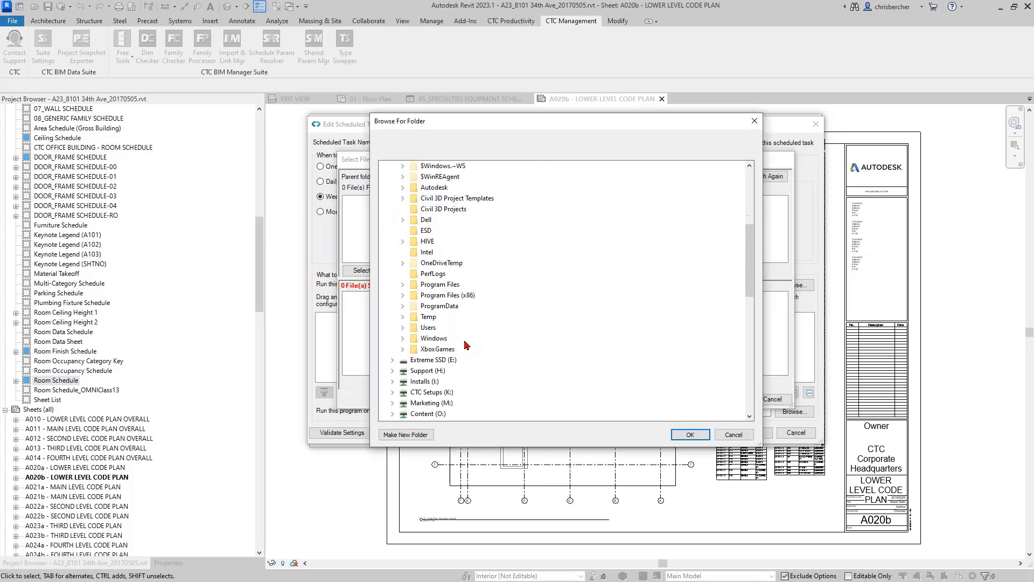
double_click(428, 327)
double_click(440, 381)
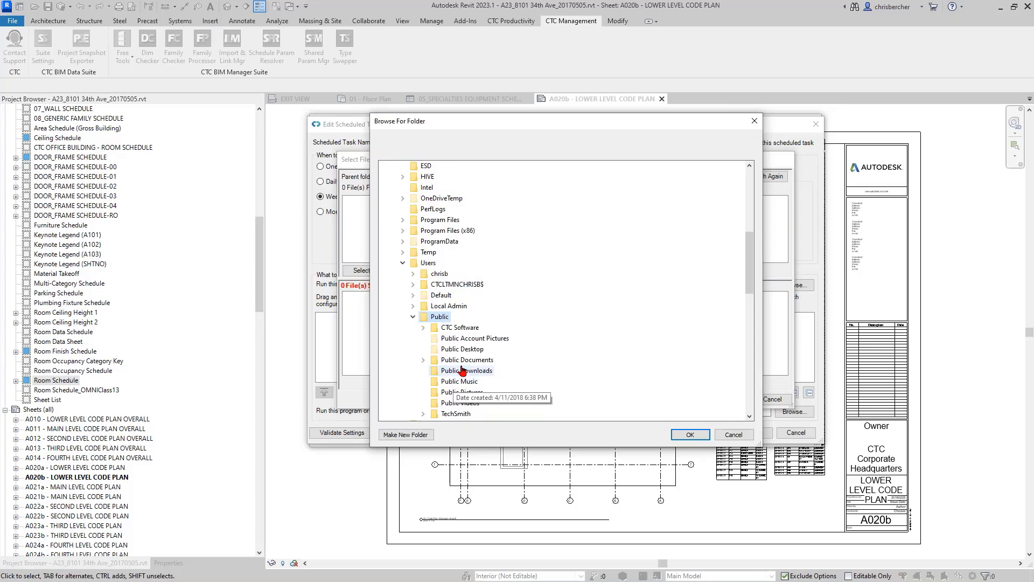
double_click(474, 274)
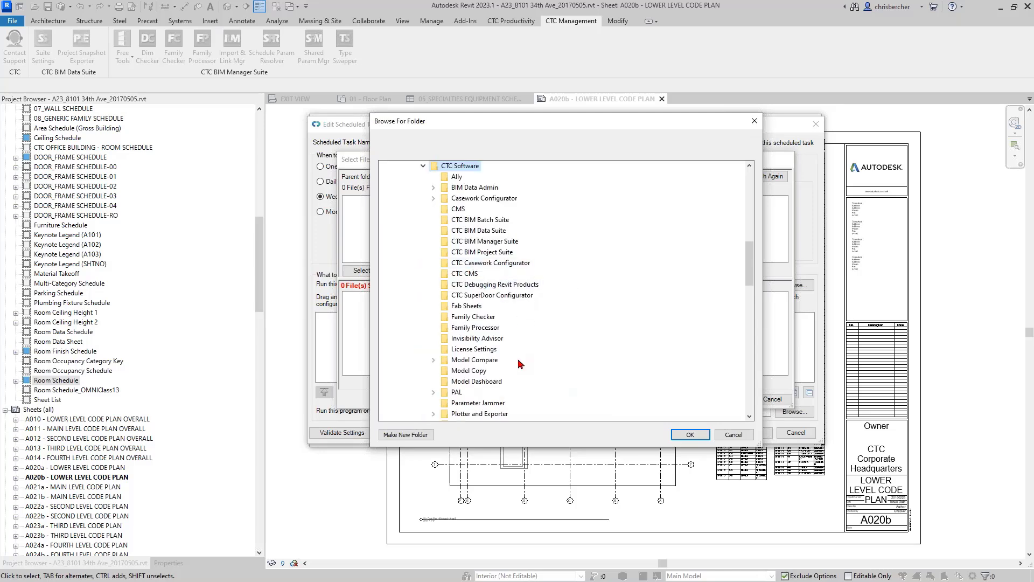
scroll(498, 377, down, 2)
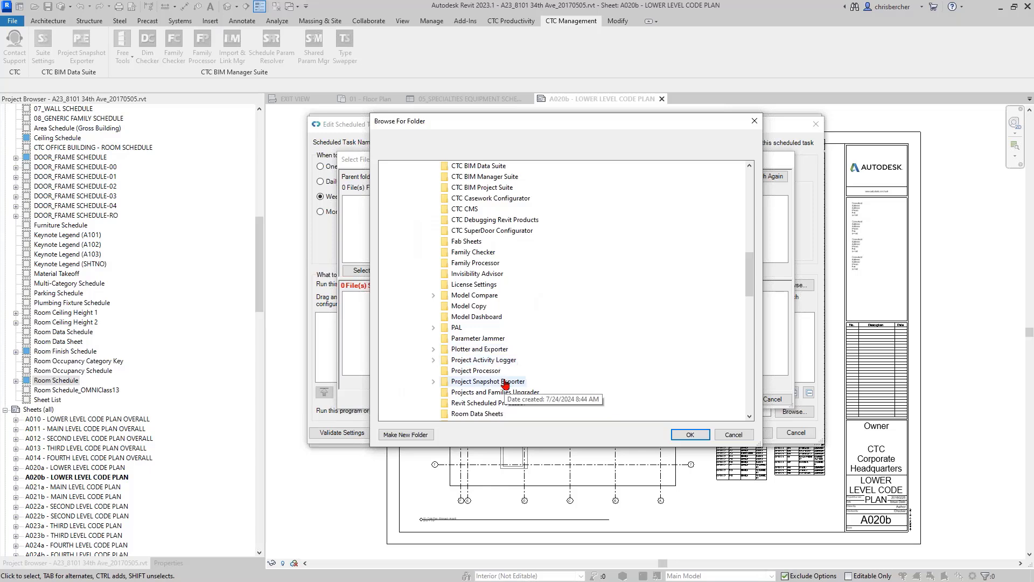
double_click(482, 381)
scroll(563, 352, down, 1)
Pick Scheduler Configurations and add Base Project Sanpshot.pseconf as the task's configuration file.
click(563, 350)
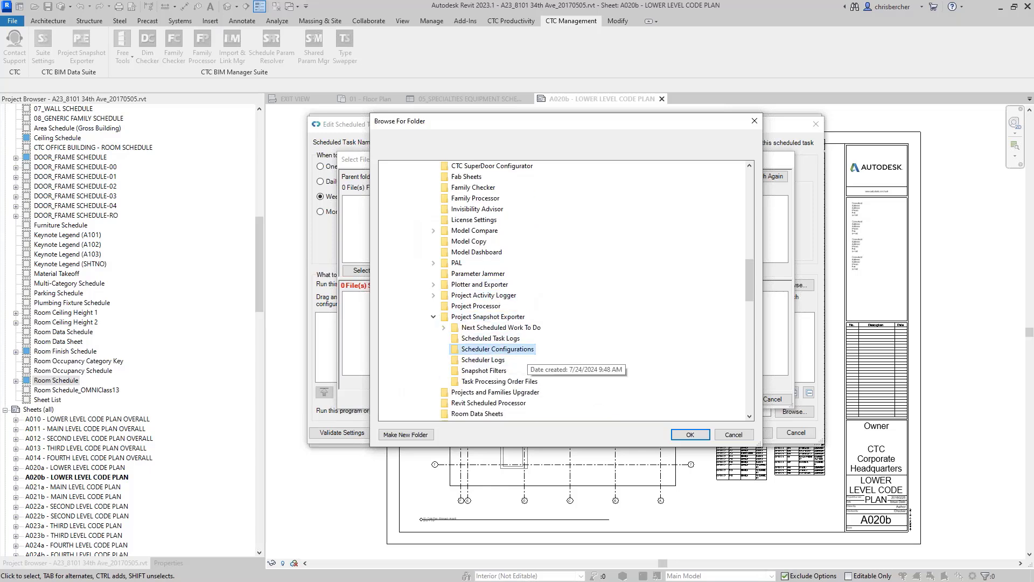
click(689, 434)
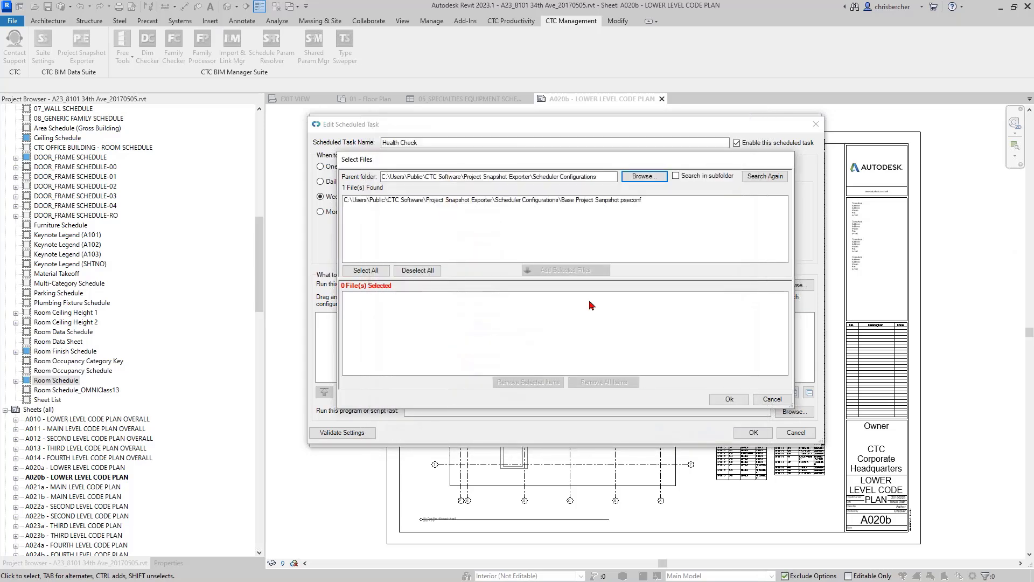
click(526, 201)
click(566, 269)
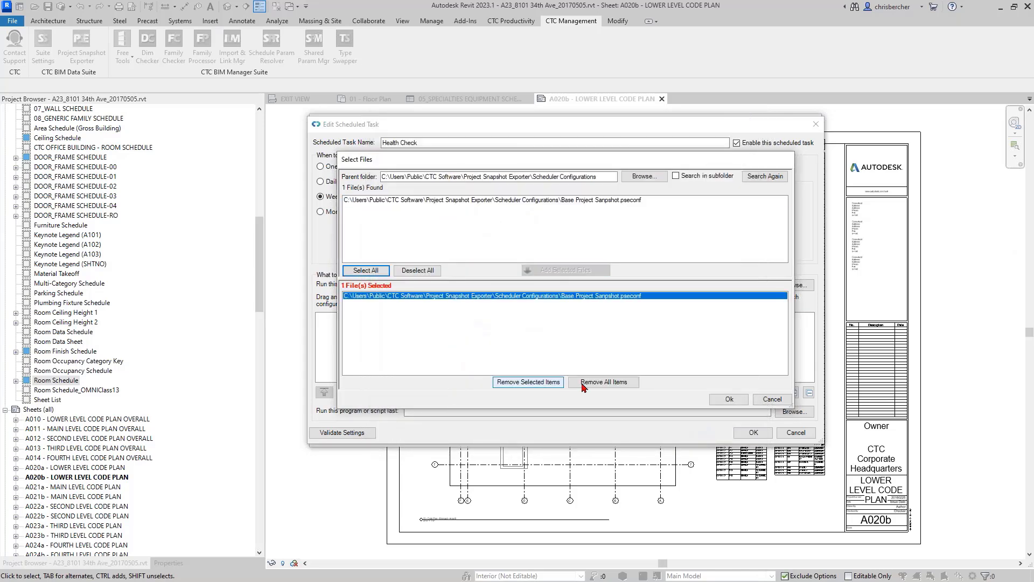
click(726, 399)
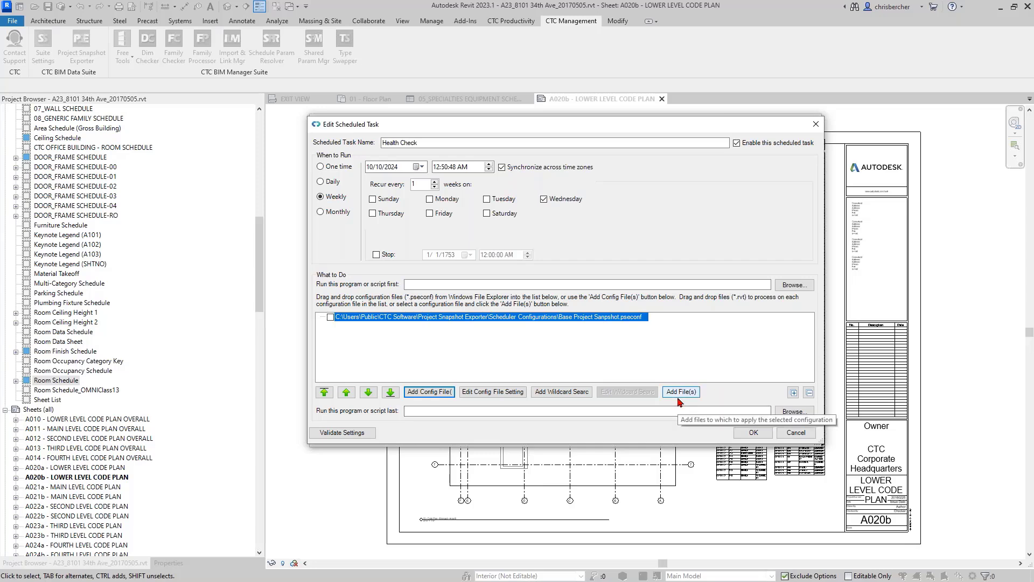
Add all seven models from C:\!RET Demo\Revit Models\!2023 to the configuration.
click(681, 391)
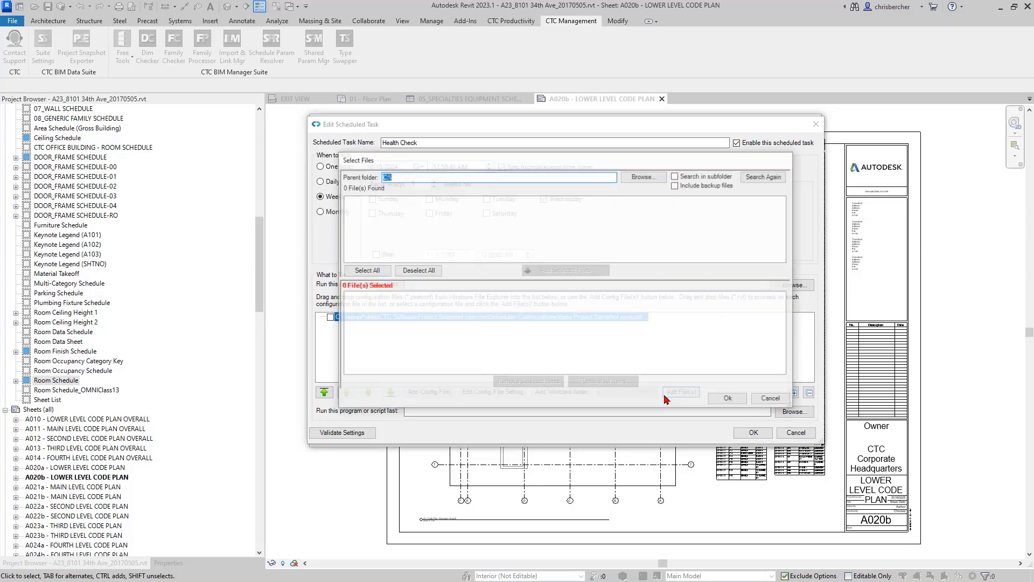
click(644, 177)
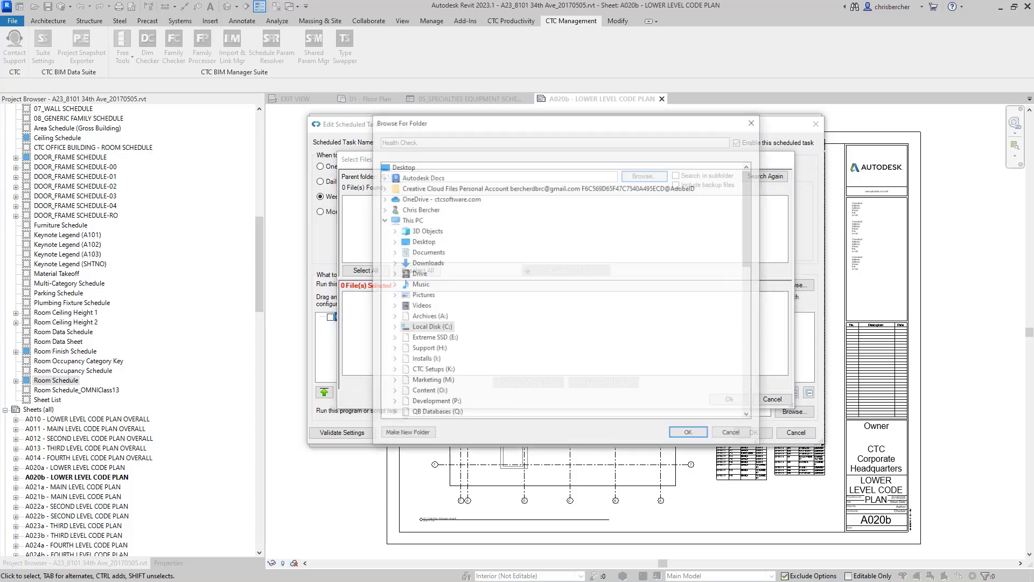
click(393, 327)
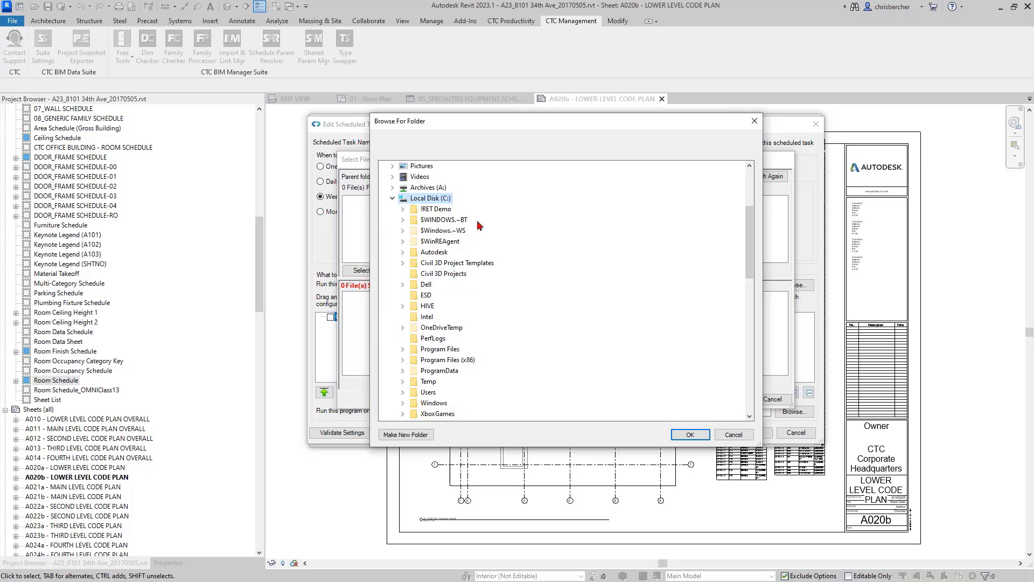
double_click(436, 209)
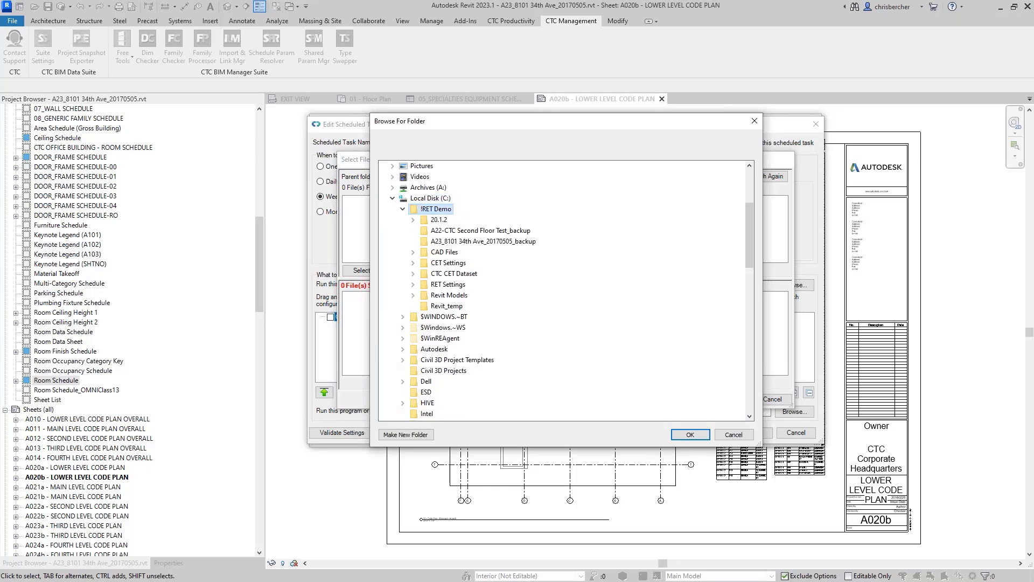
double_click(450, 295)
double_click(449, 295)
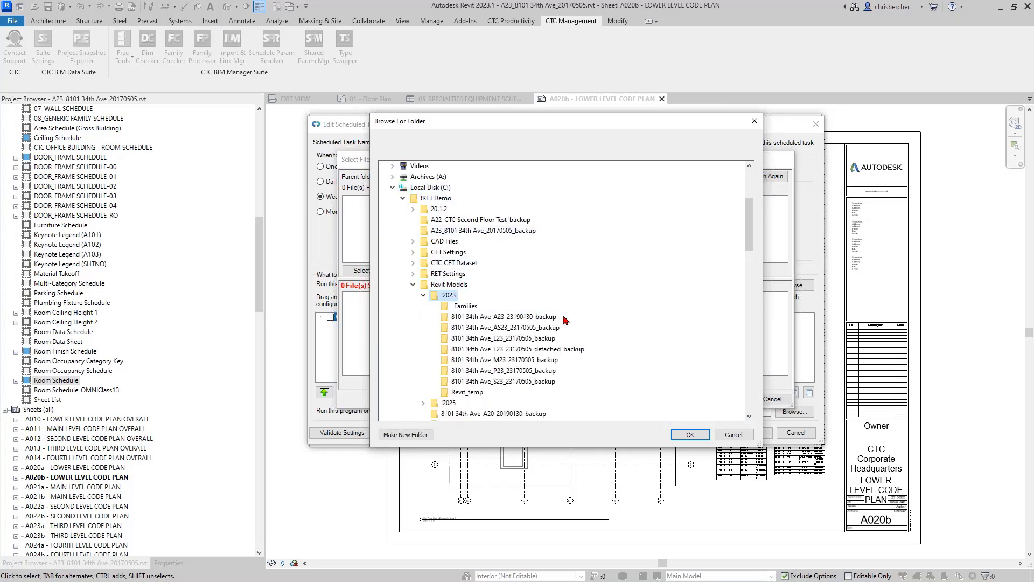
click(691, 436)
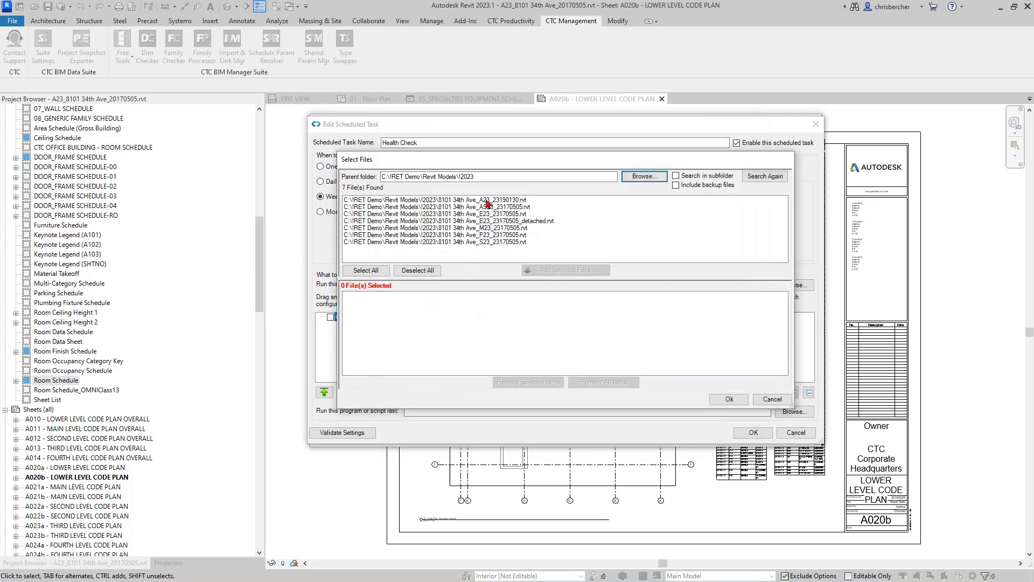
click(488, 200)
shift+click(490, 241)
click(560, 270)
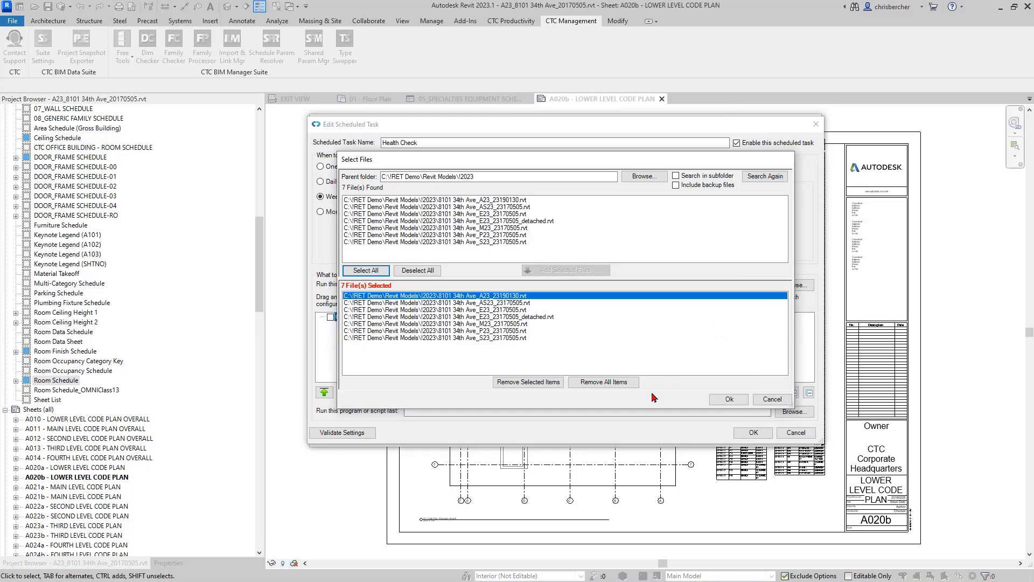
click(730, 399)
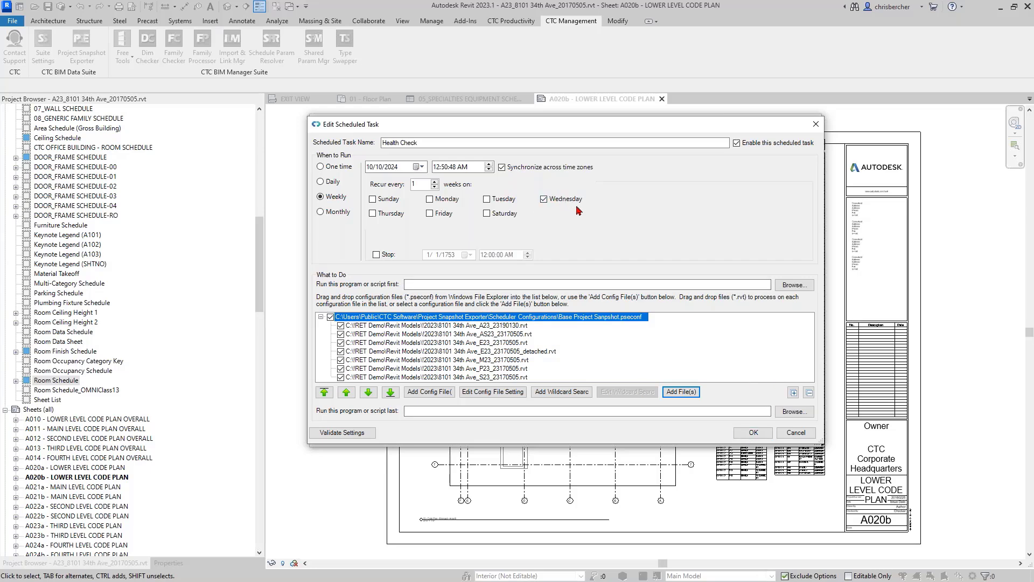
Save the Health Check task, close the tasks list, and begin the project snapshot.
click(753, 432)
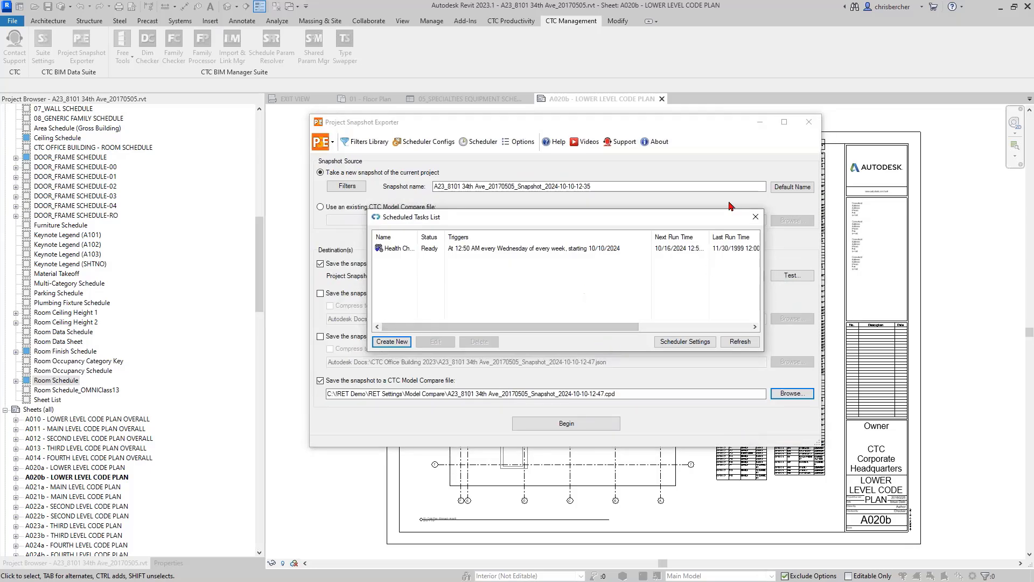
click(756, 217)
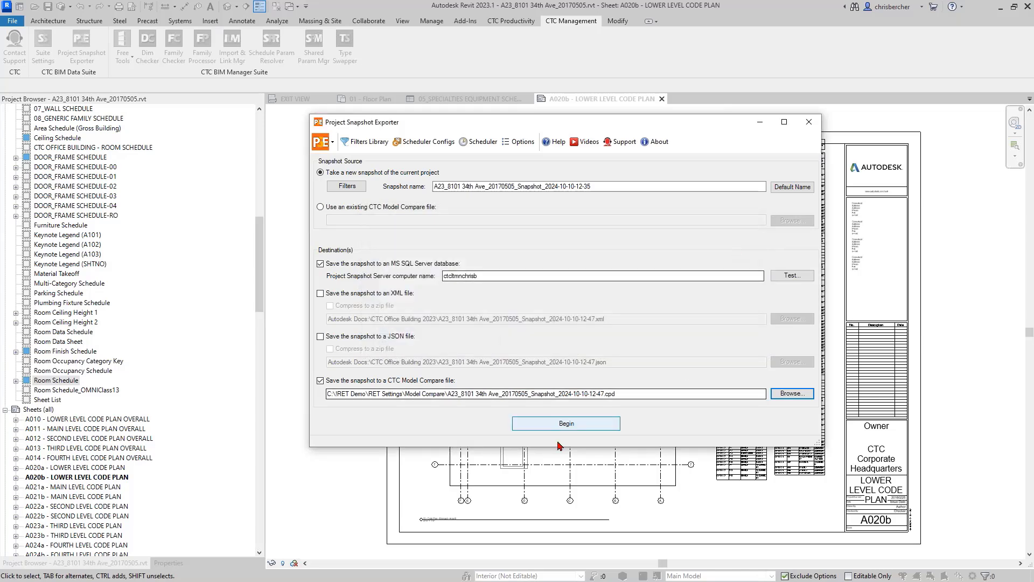
click(575, 425)
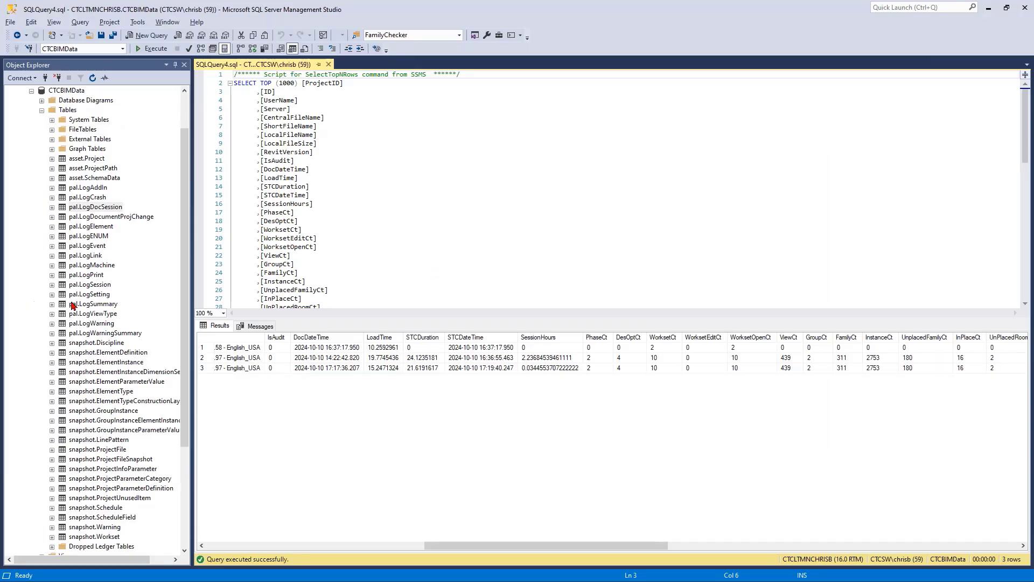
Select the top 1000 rows of snapshot.ProjectFile and inspect its A23_8101 34th Ave_20170505.rvt row.
click(100, 442)
scroll(101, 443, down, 4)
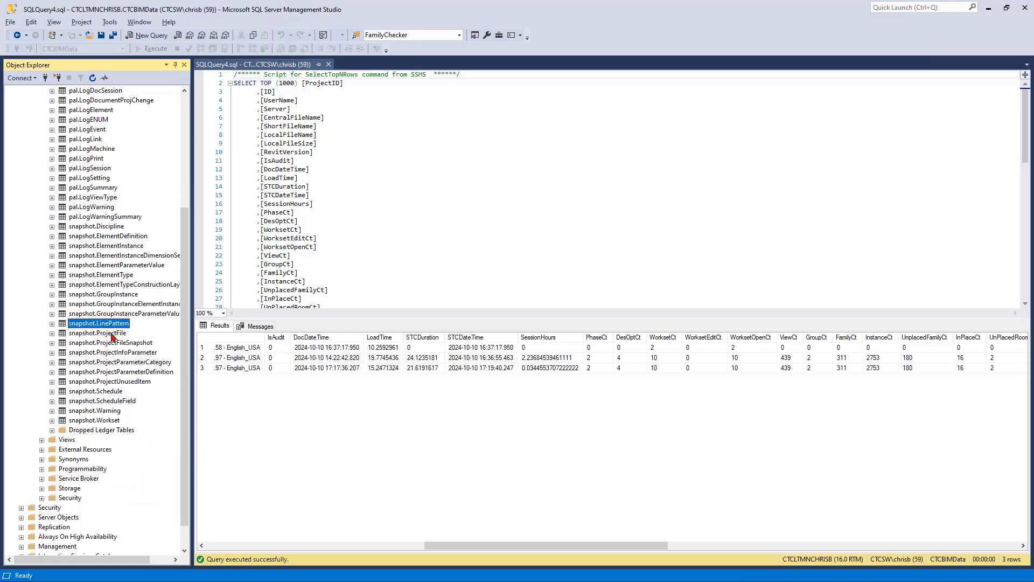
right_click(107, 333)
click(171, 366)
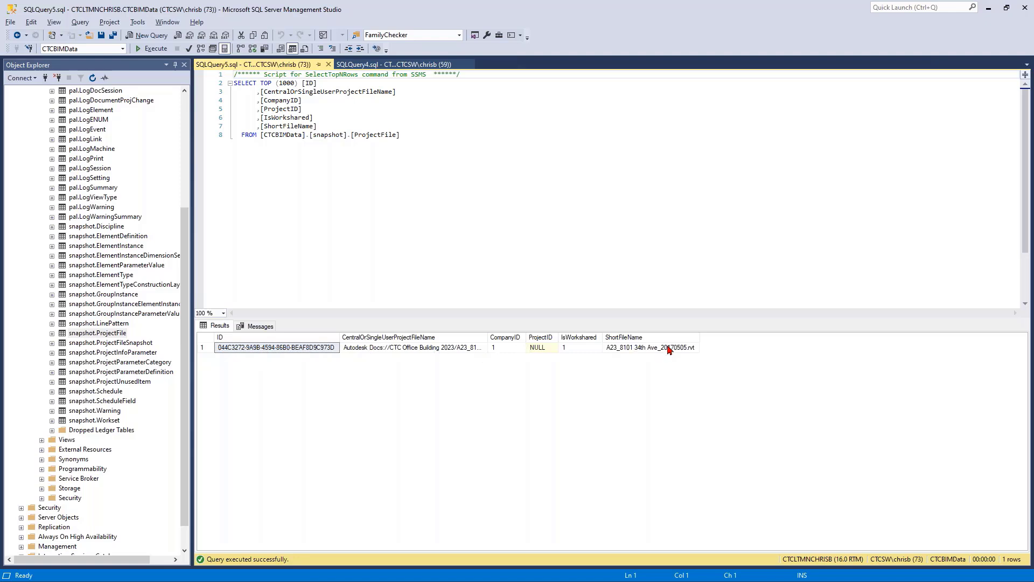
click(422, 348)
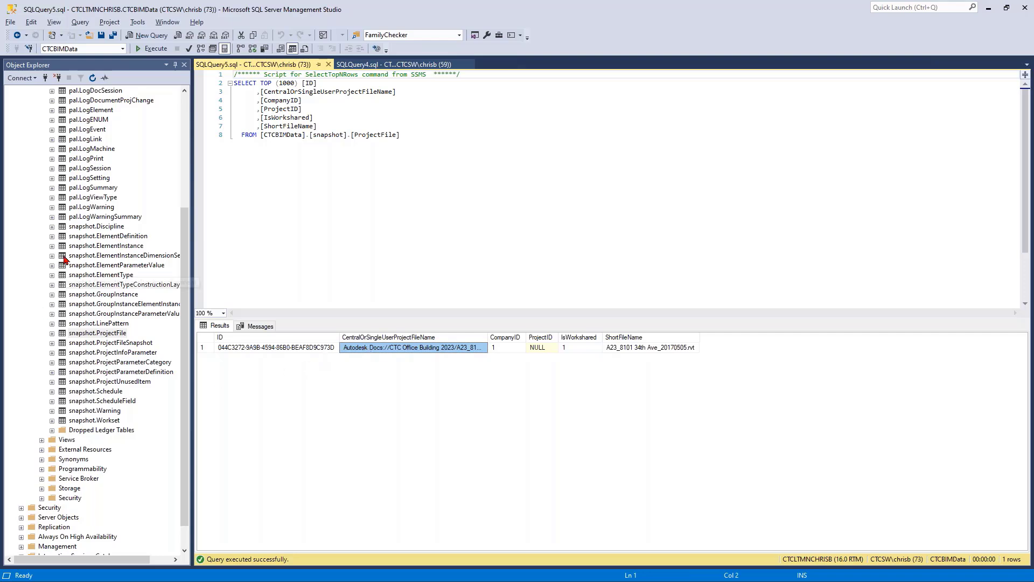
right_click(87, 274)
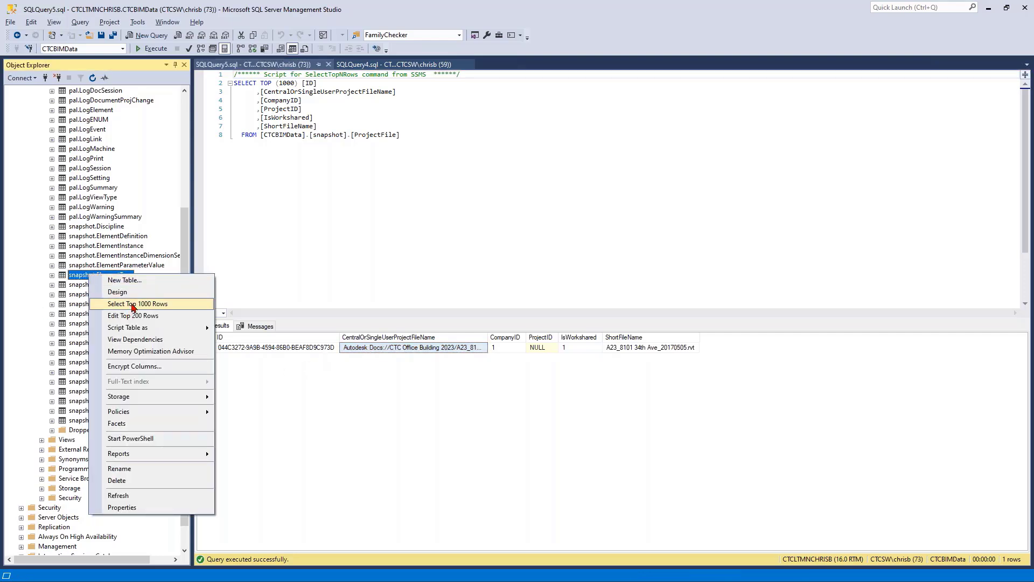
Review the first 1,000 snapshot.ElementType rows, such as a ParameterValueCount of 25, then switch to Power BI.
click(128, 305)
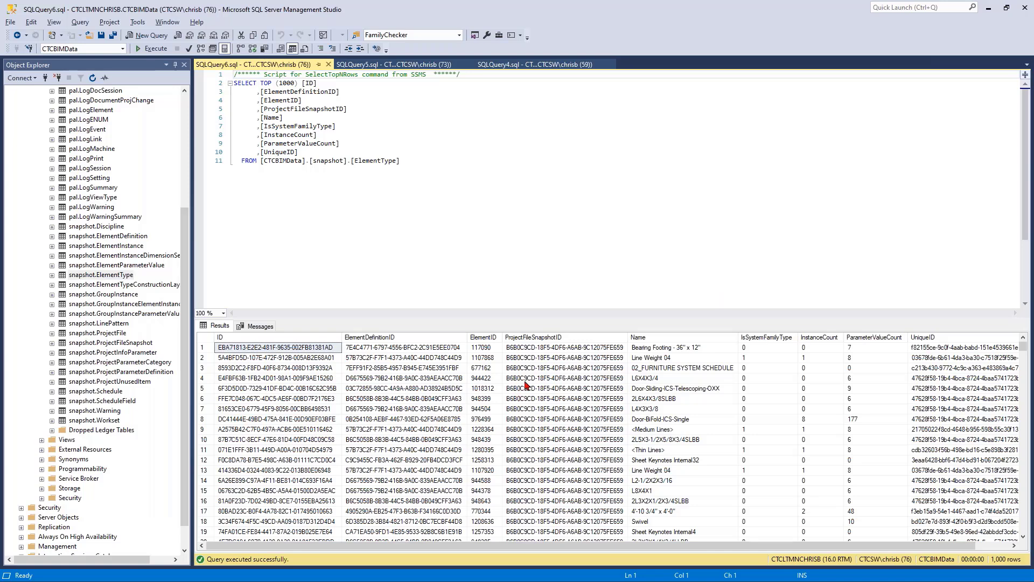
scroll(576, 375, right, 3)
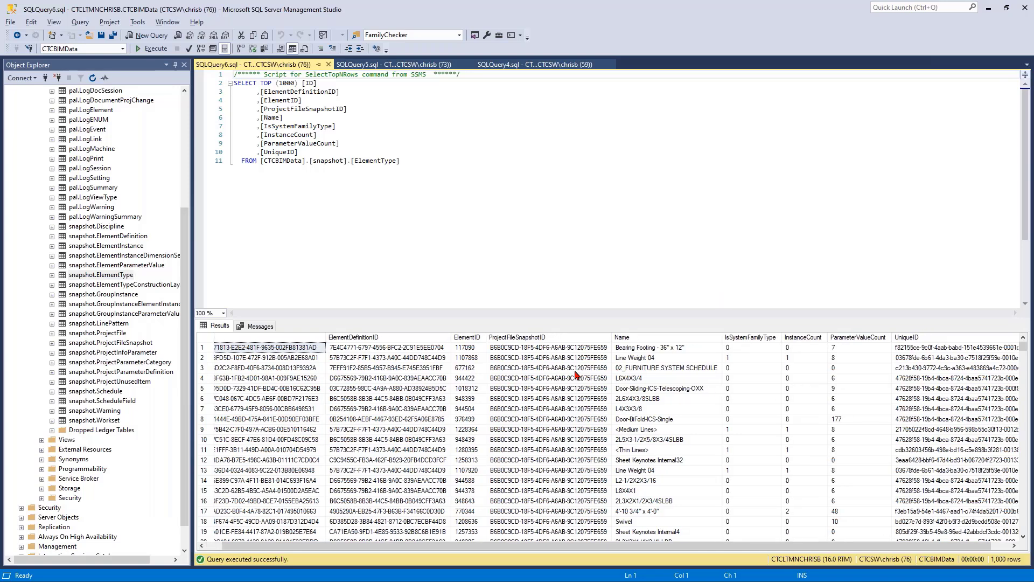
scroll(609, 376, down, 9)
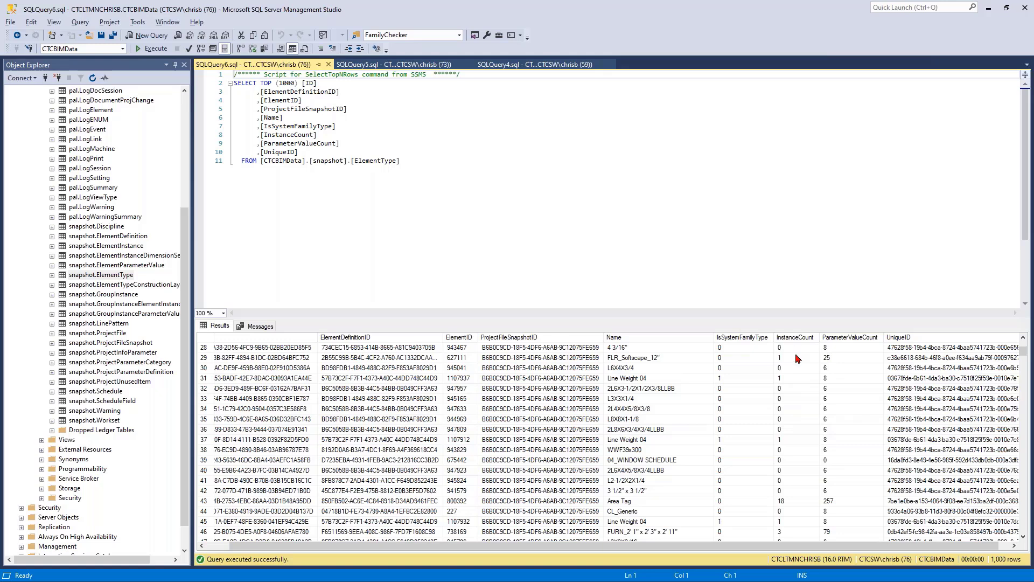
click(841, 361)
scroll(862, 372, up, 2)
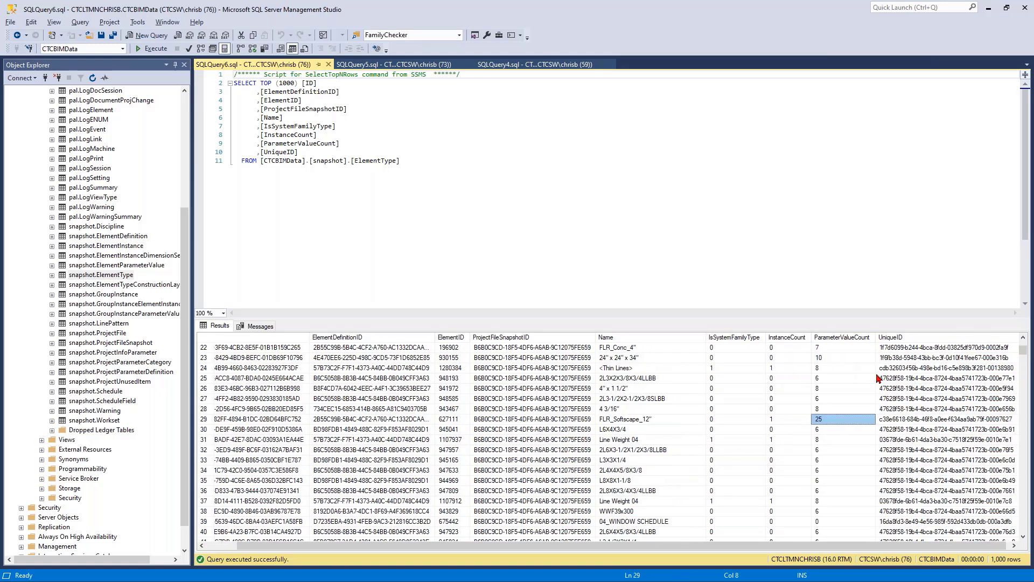
drag(694, 547, 641, 530)
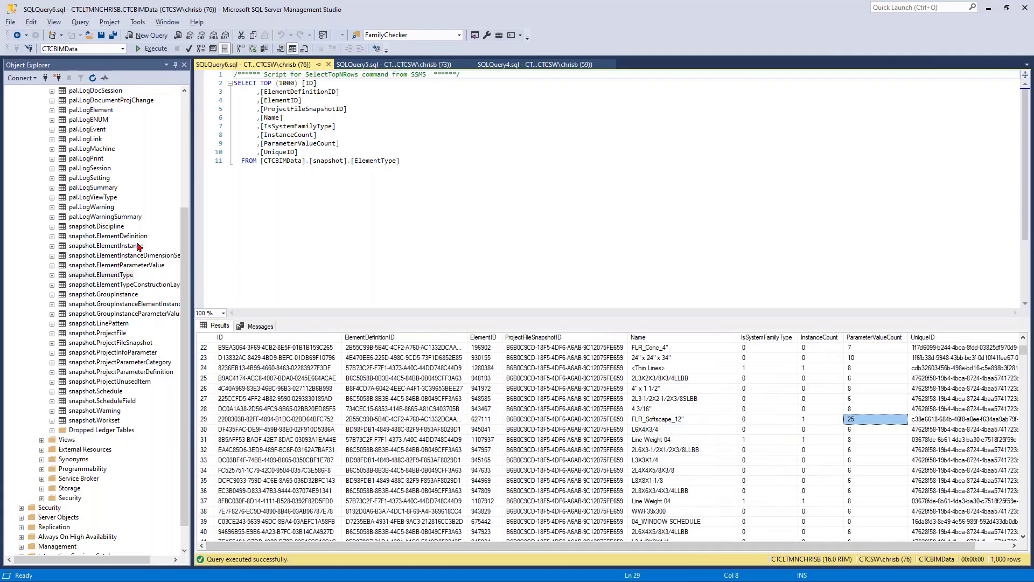
click(120, 265)
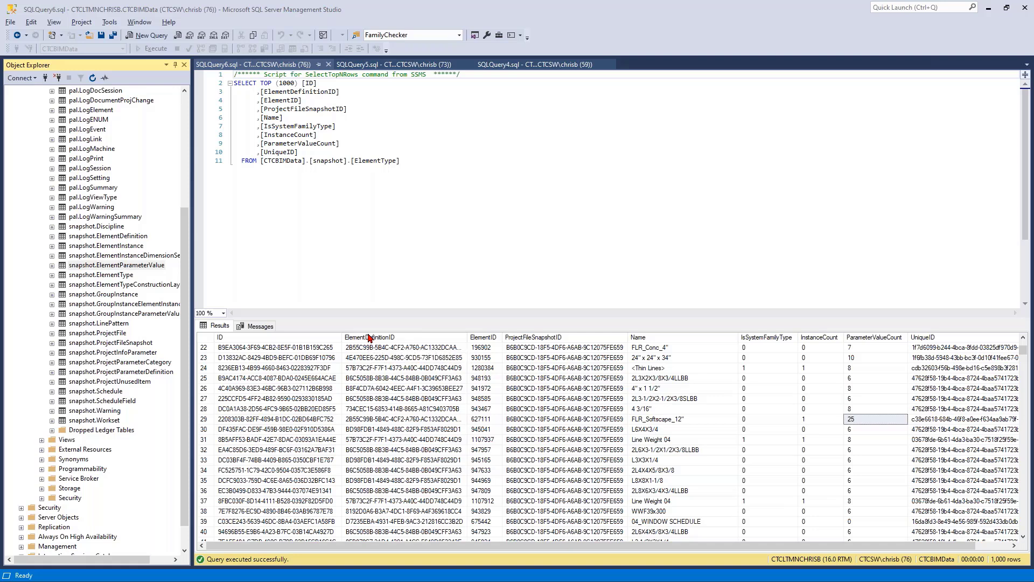
key(alt+Tab)
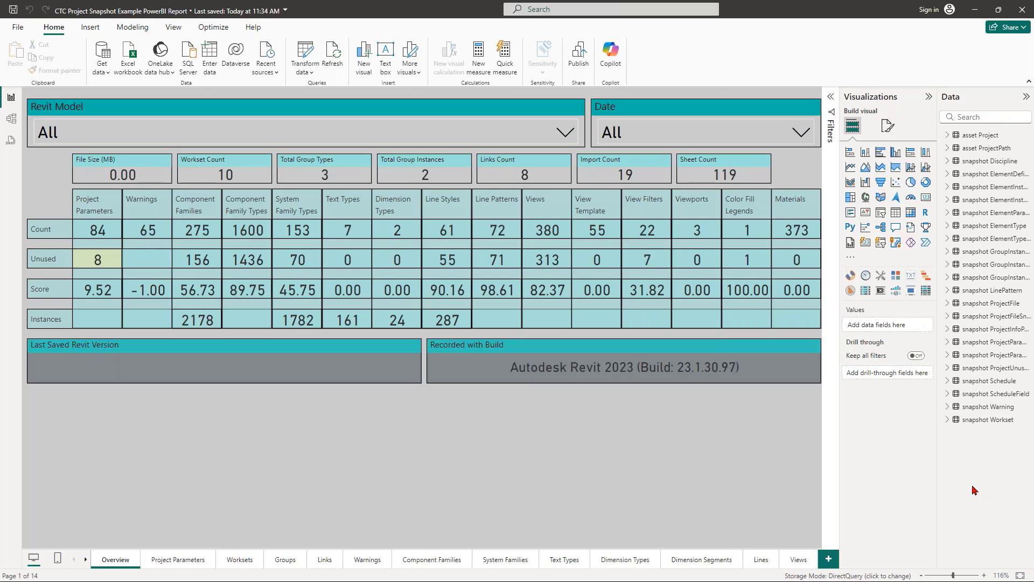
Dismiss the exporter folder window and look over the report's query parameters.
drag(1033, 207, 608, 128)
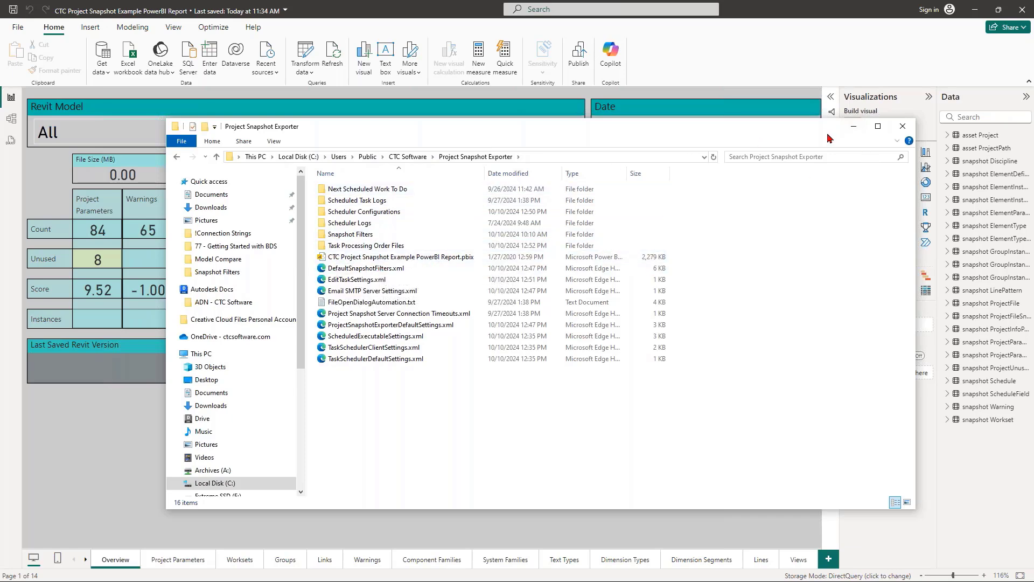
click(822, 54)
click(306, 67)
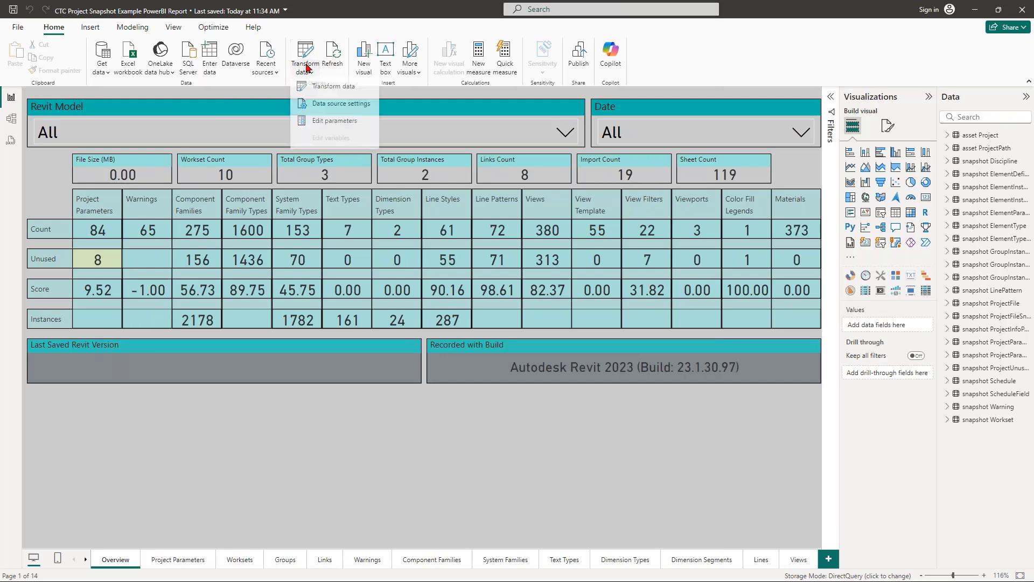
click(343, 125)
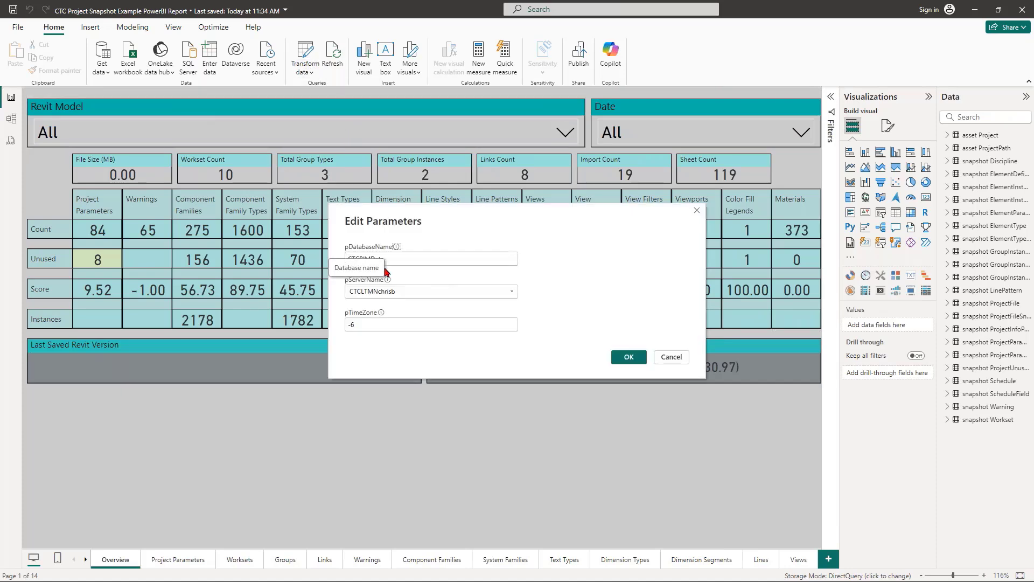
click(680, 358)
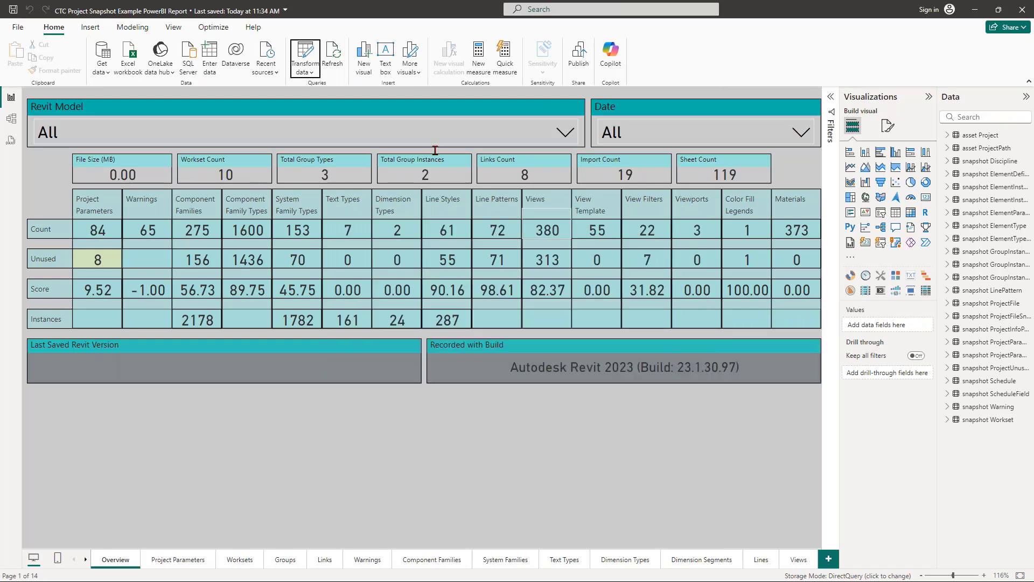
Confirm the server name, database CTCBIMData and time zone -6 parameters and accept them.
click(301, 69)
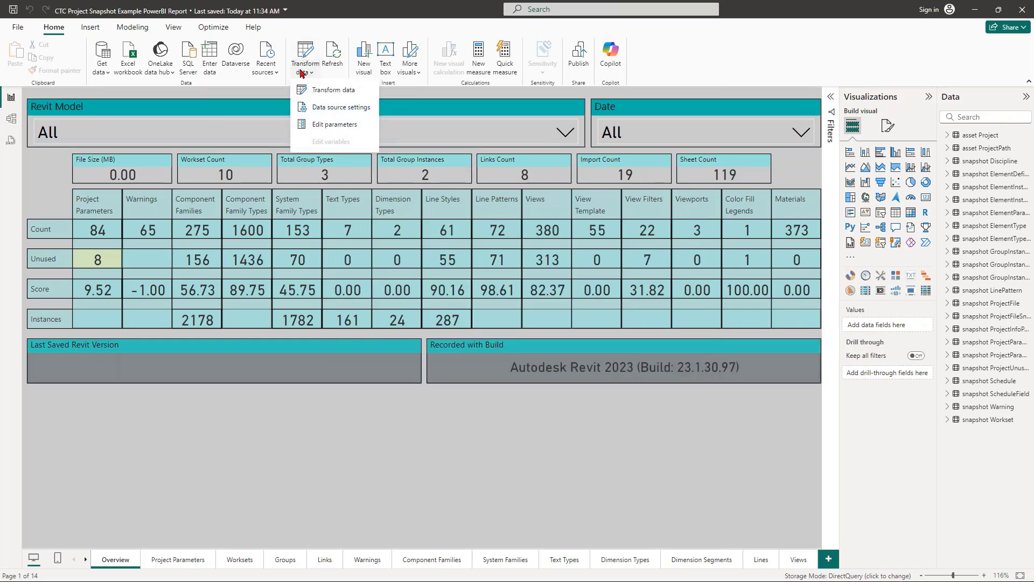
click(328, 124)
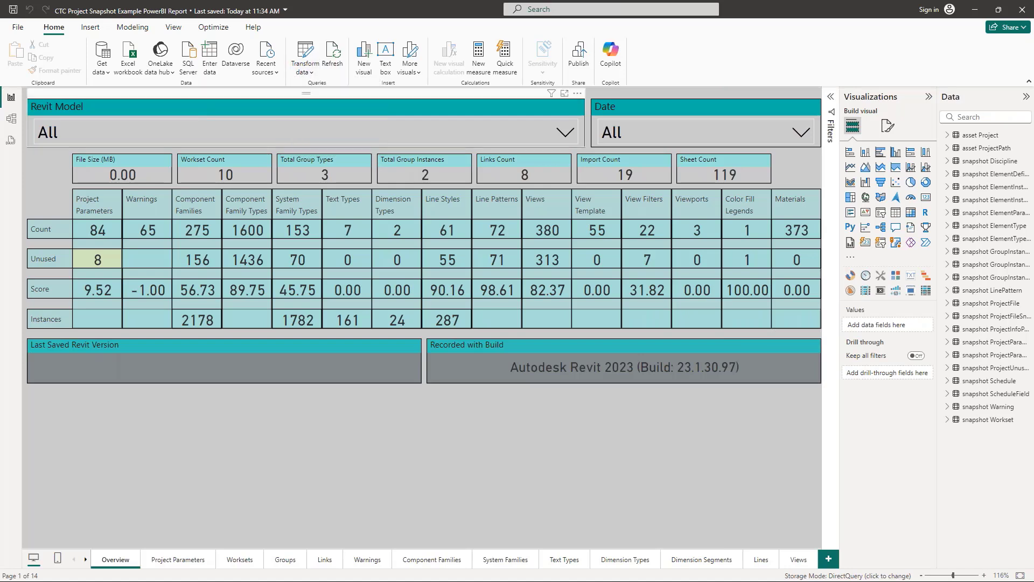
drag(406, 291, 224, 294)
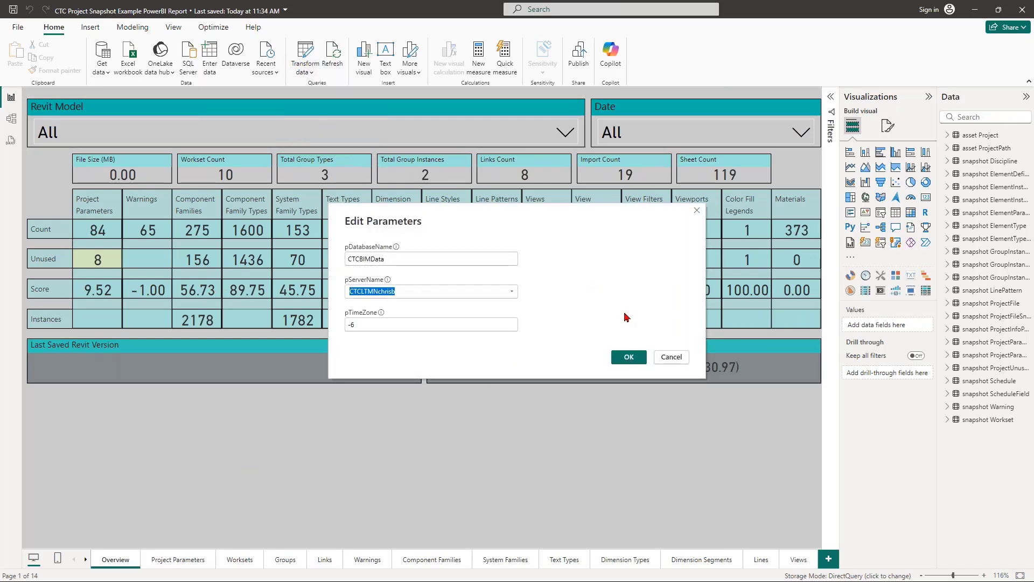
click(368, 259)
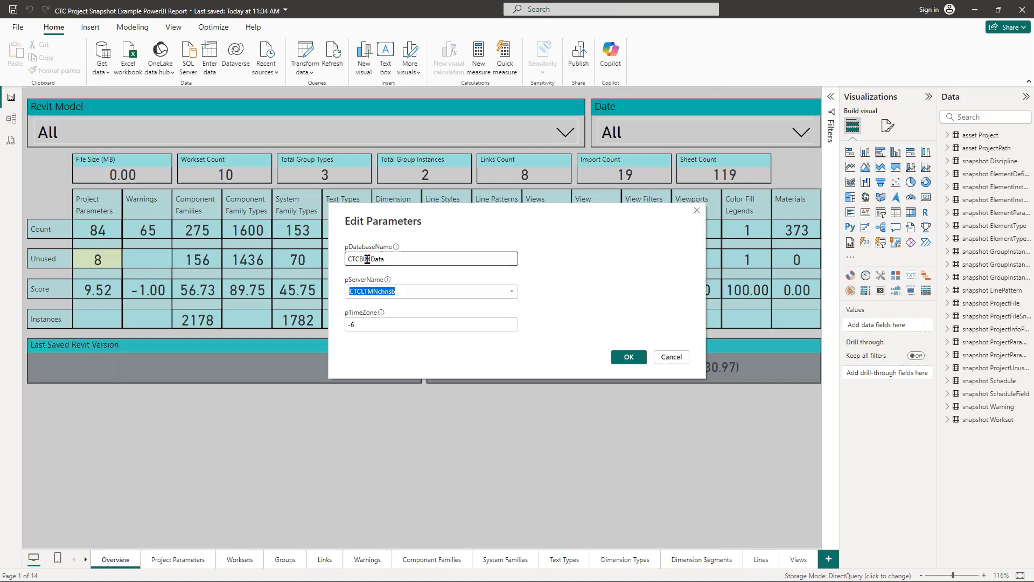
click(623, 359)
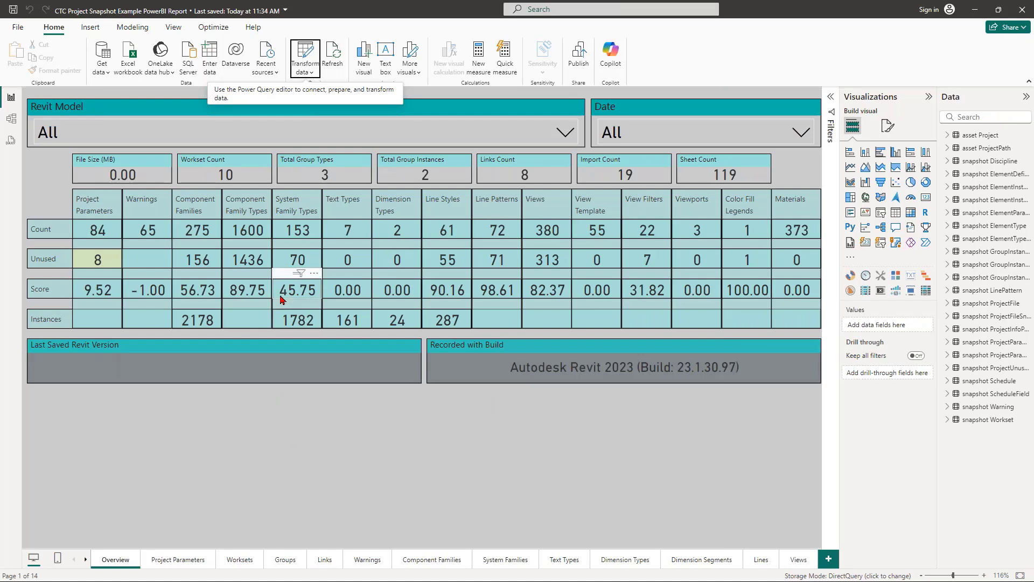
click(439, 142)
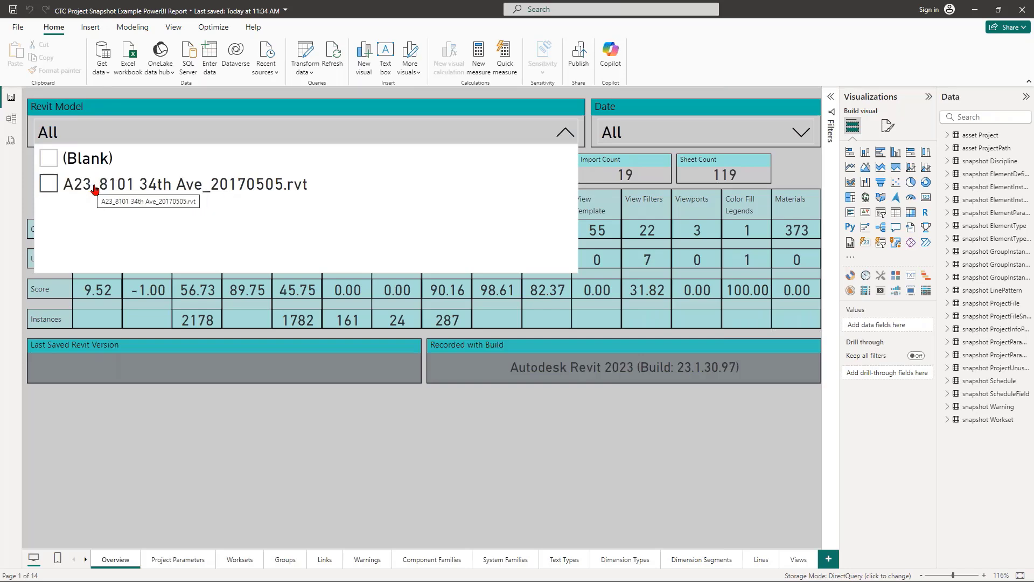
click(706, 132)
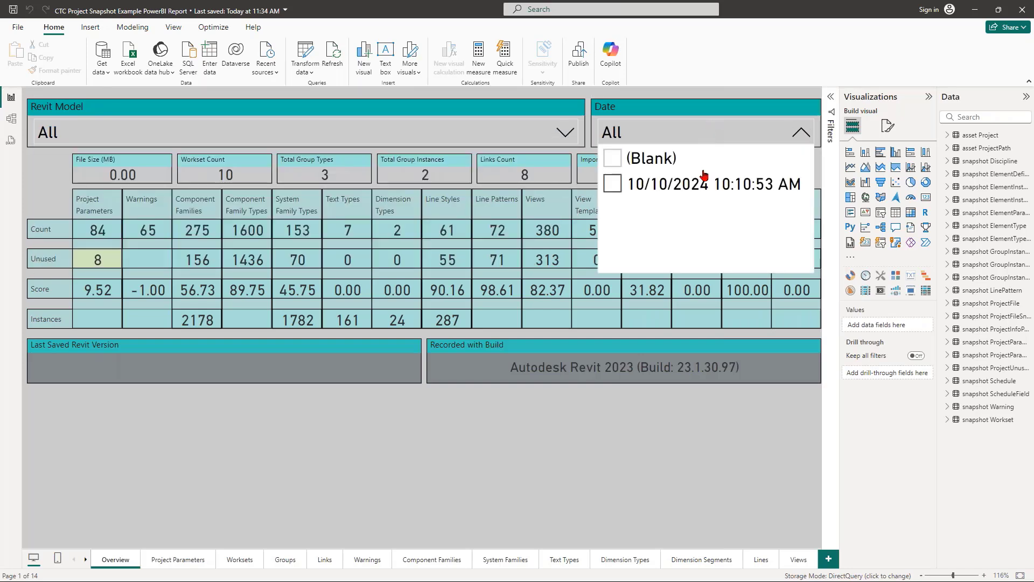
click(897, 445)
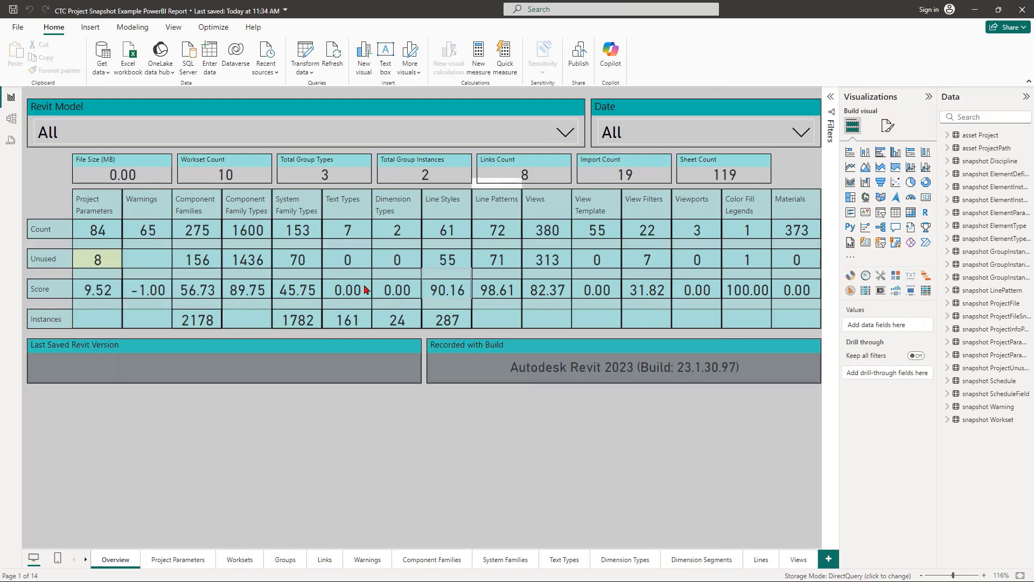
click(88, 295)
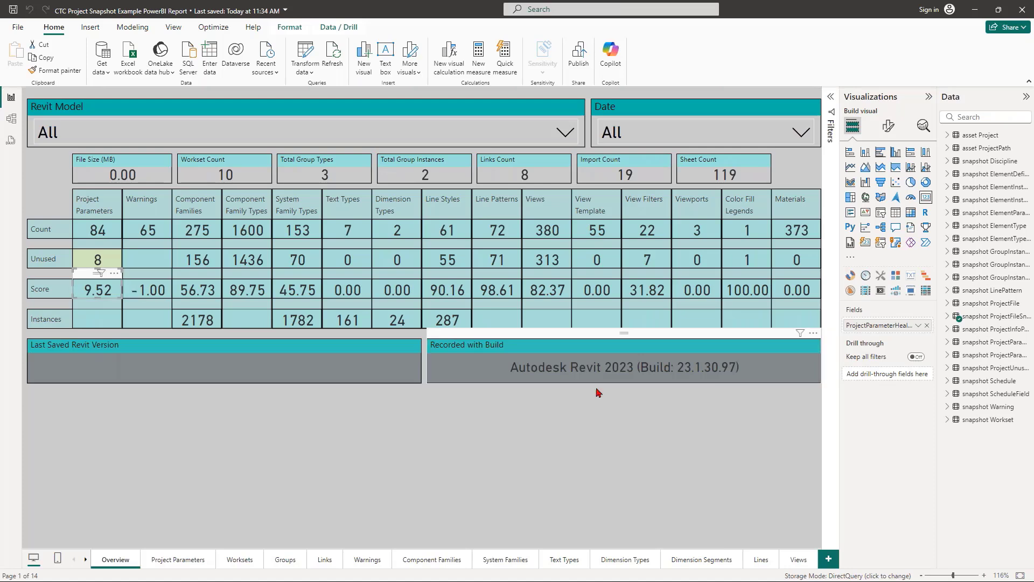
click(948, 317)
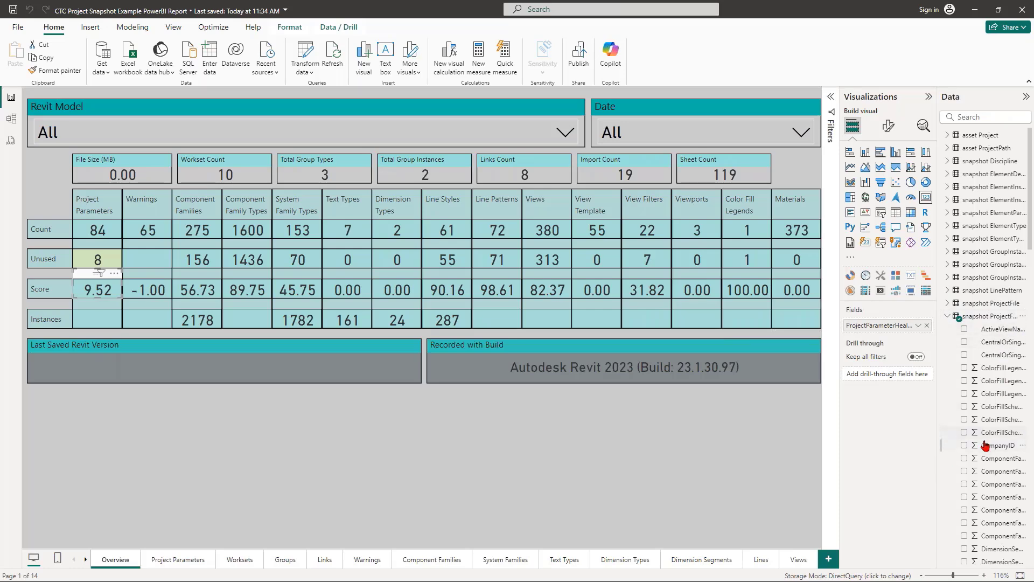
scroll(984, 445, down, 10)
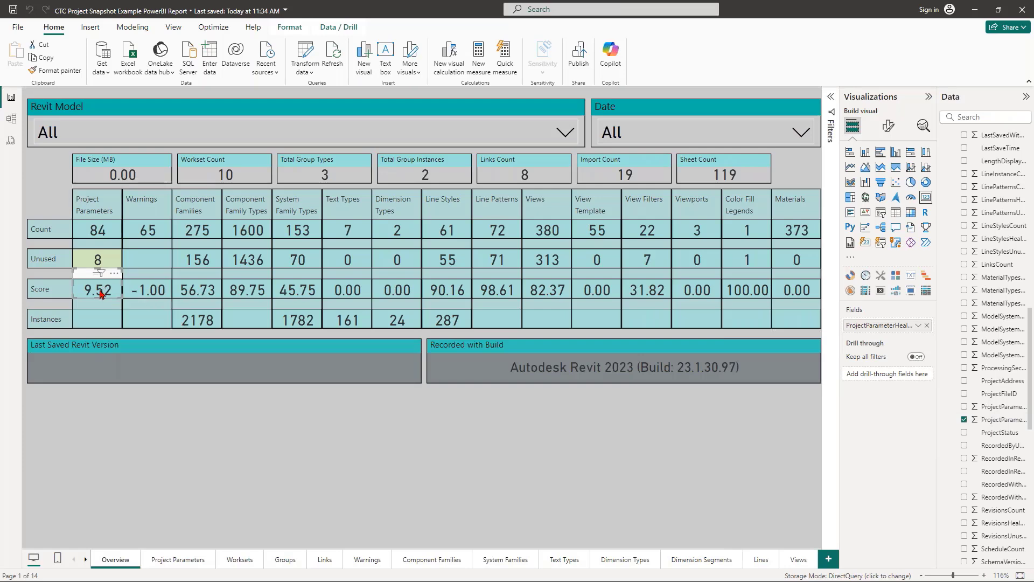
click(305, 70)
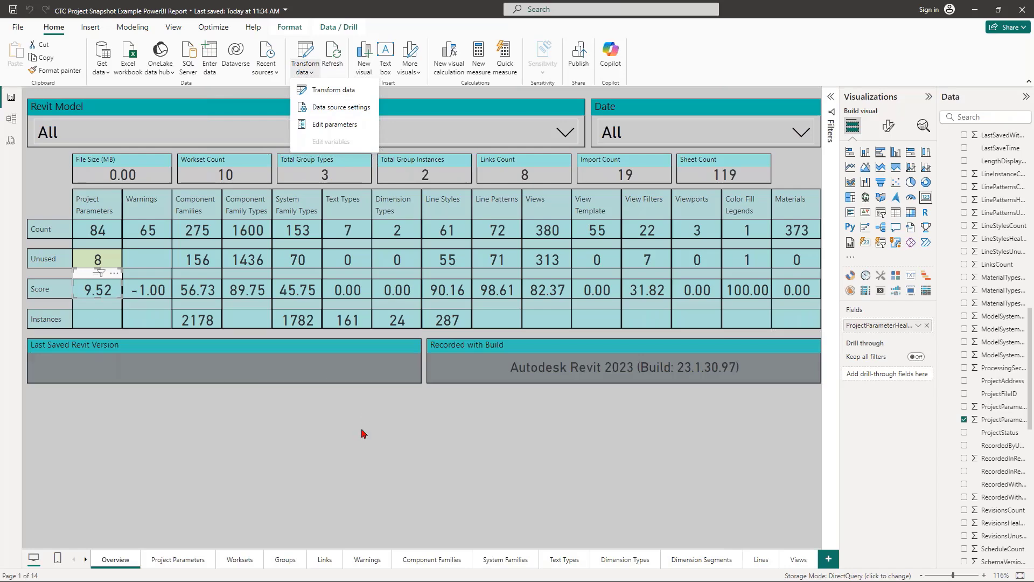
click(413, 463)
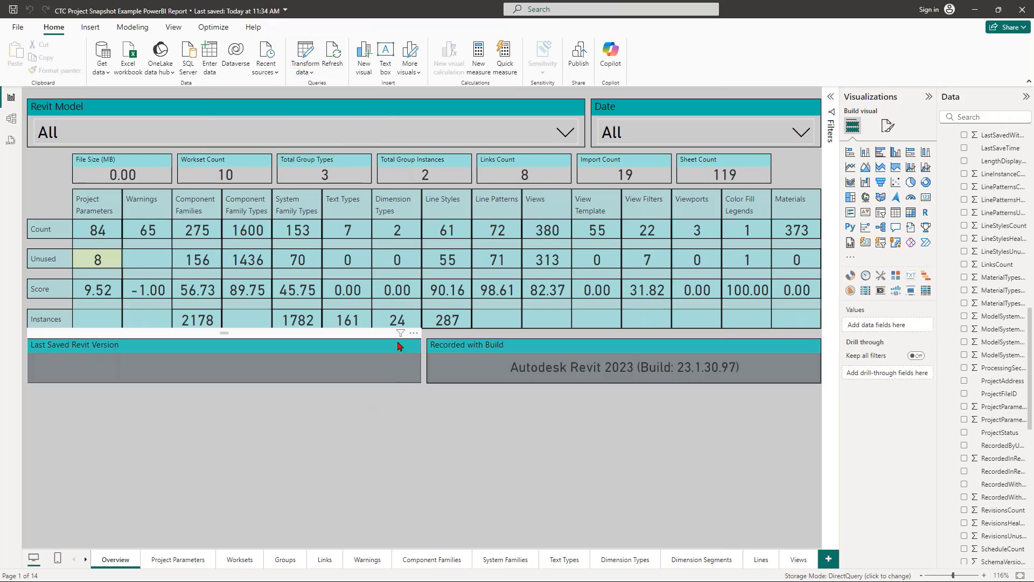
mouse_move(399, 307)
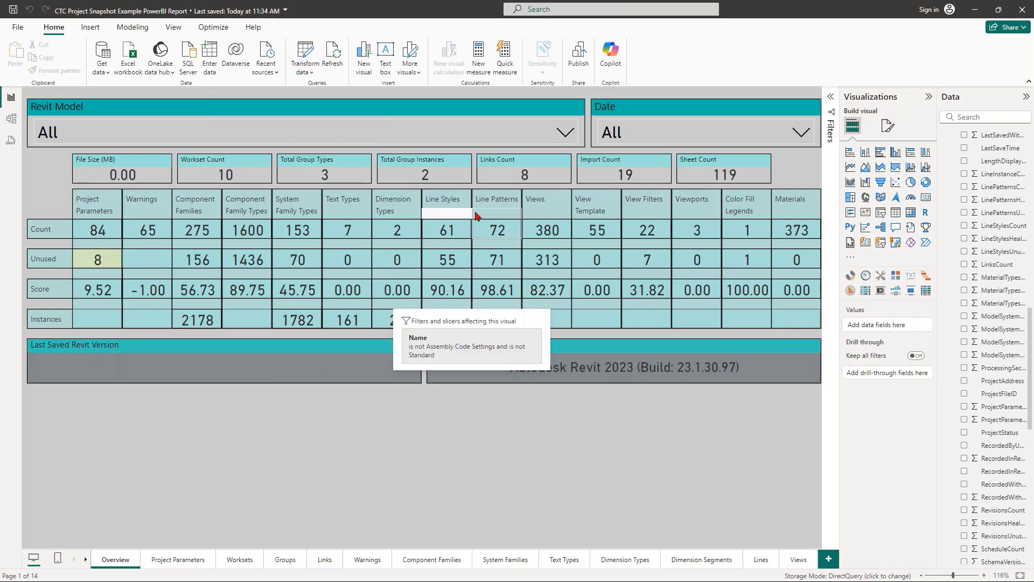
On the Project Parameters page, try the Casework and Rooms category filters, then clear them.
click(185, 560)
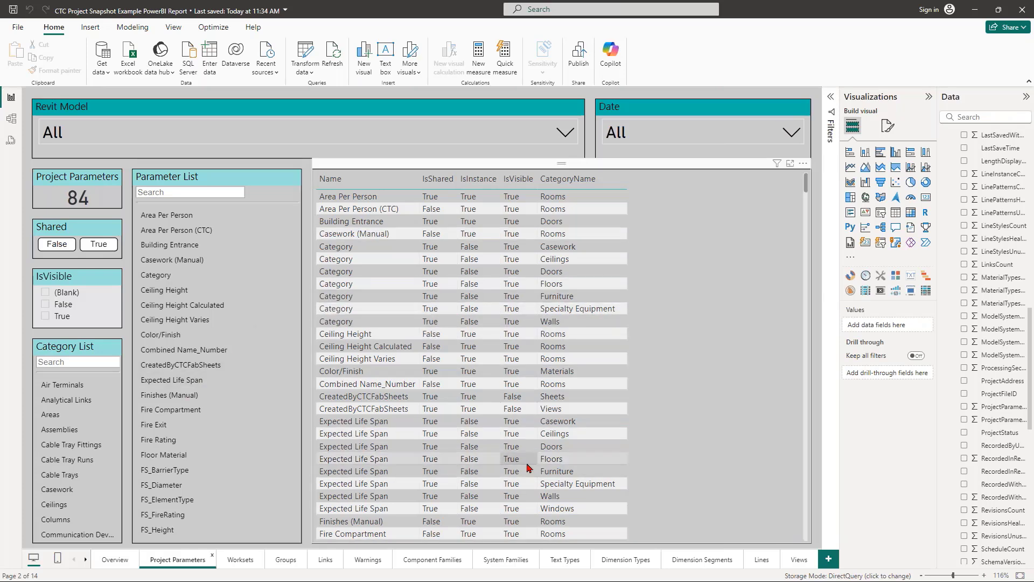
click(59, 492)
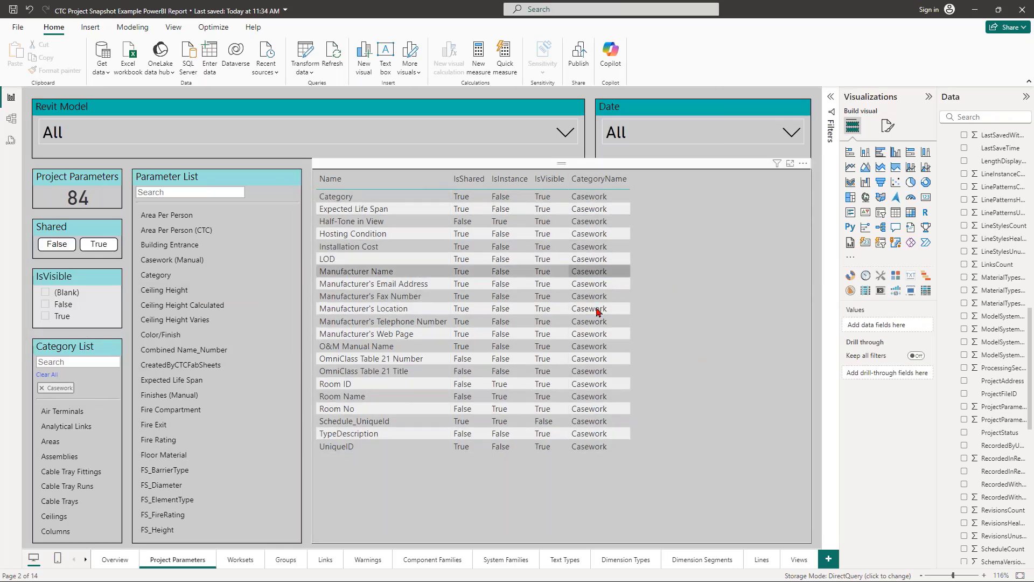
click(41, 391)
scroll(99, 472, down, 10)
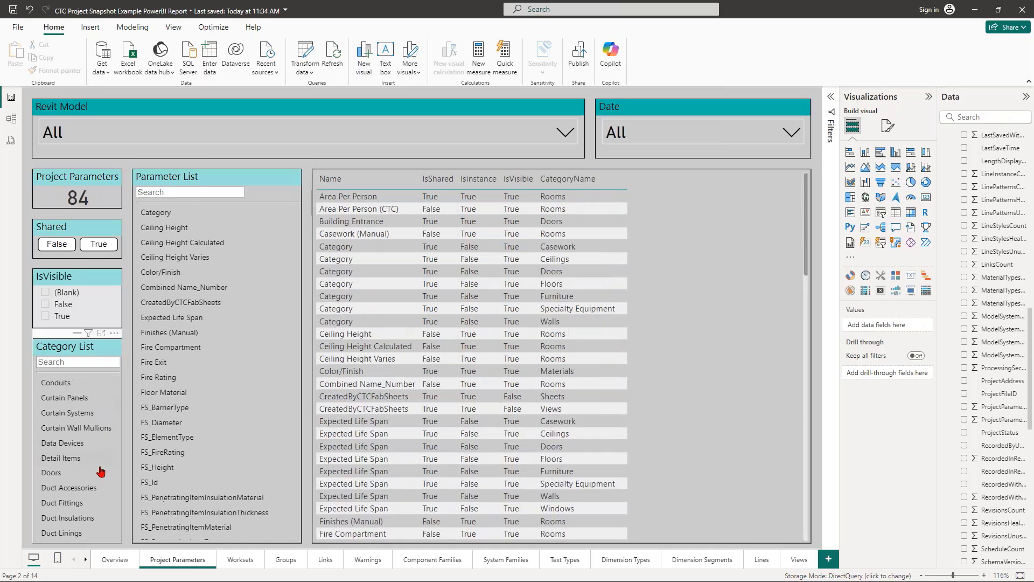
scroll(98, 473, down, 5)
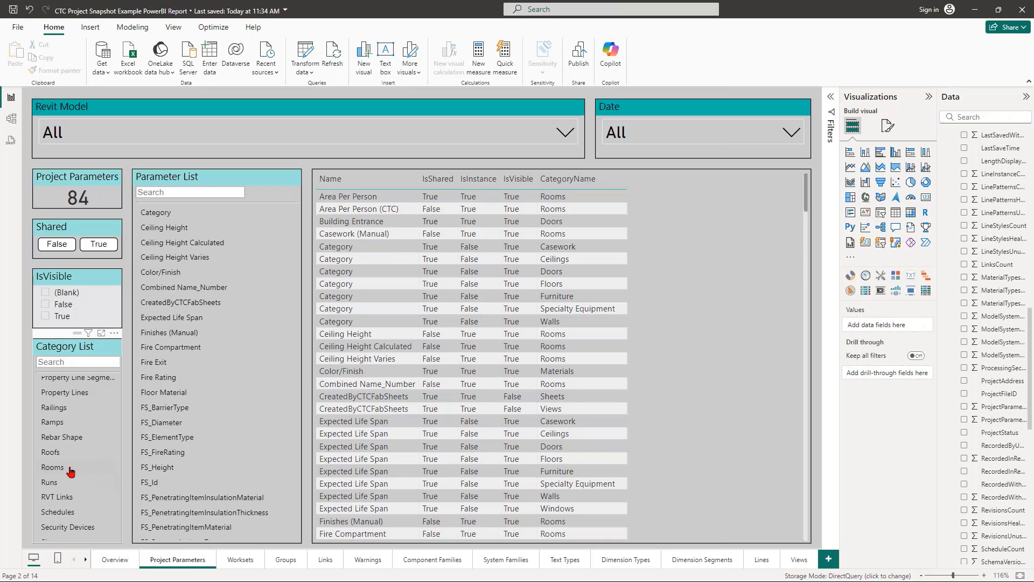
click(57, 477)
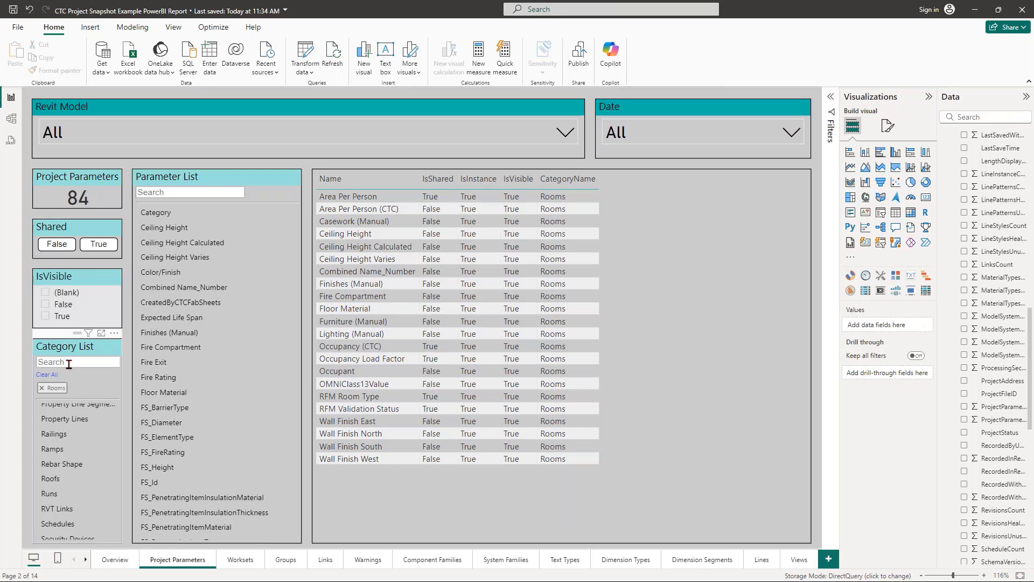
click(54, 388)
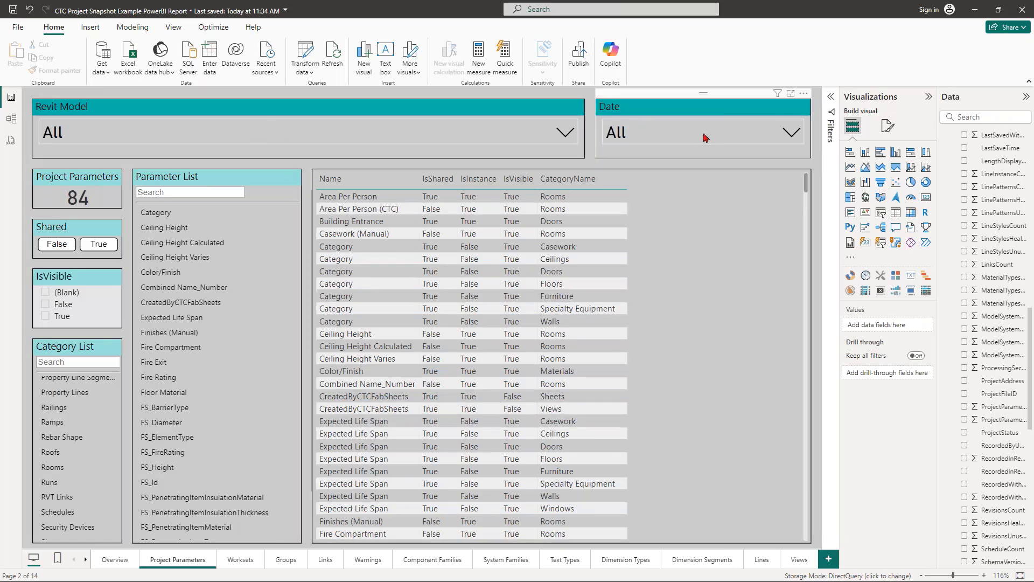
Filter to the A23_8101 34th Ave_20170505.rvt model, check the snapshot dates, and open Worksets.
click(487, 137)
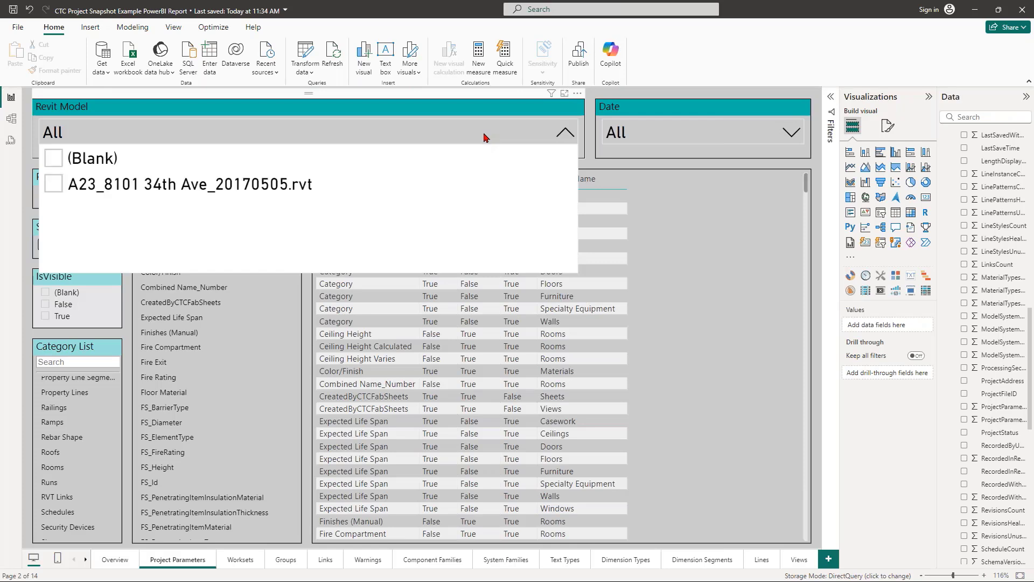
click(166, 188)
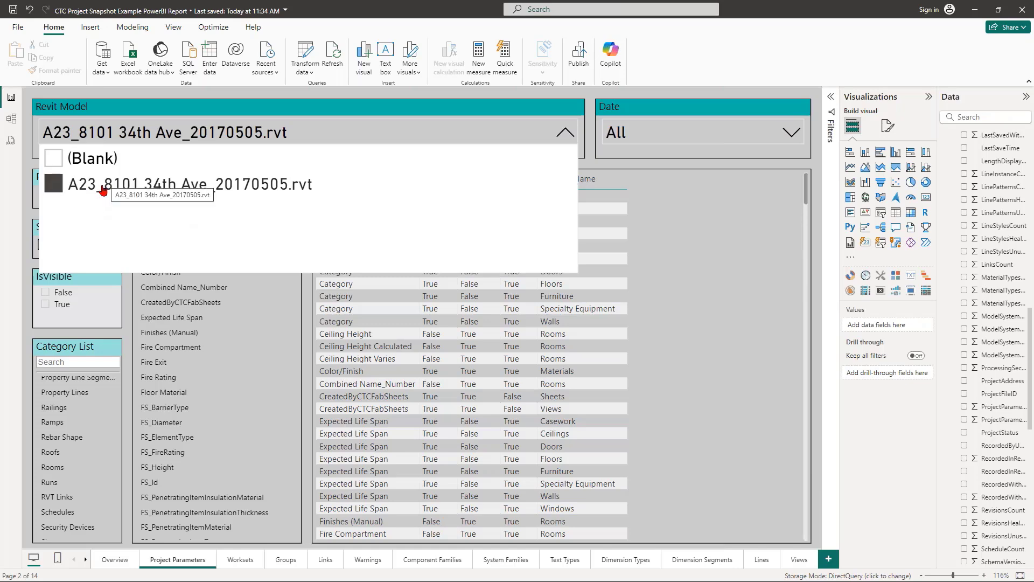
click(730, 55)
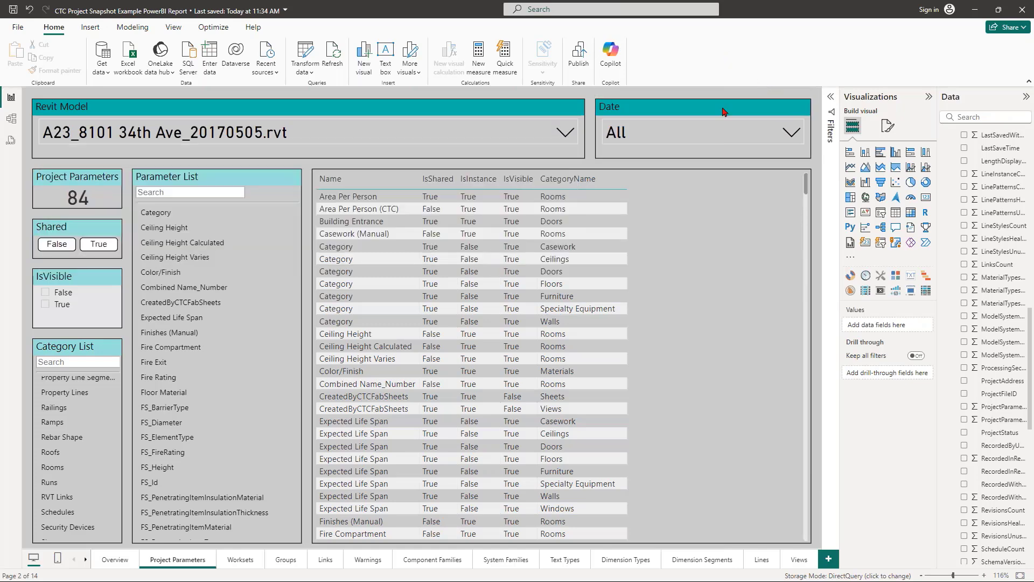
click(710, 134)
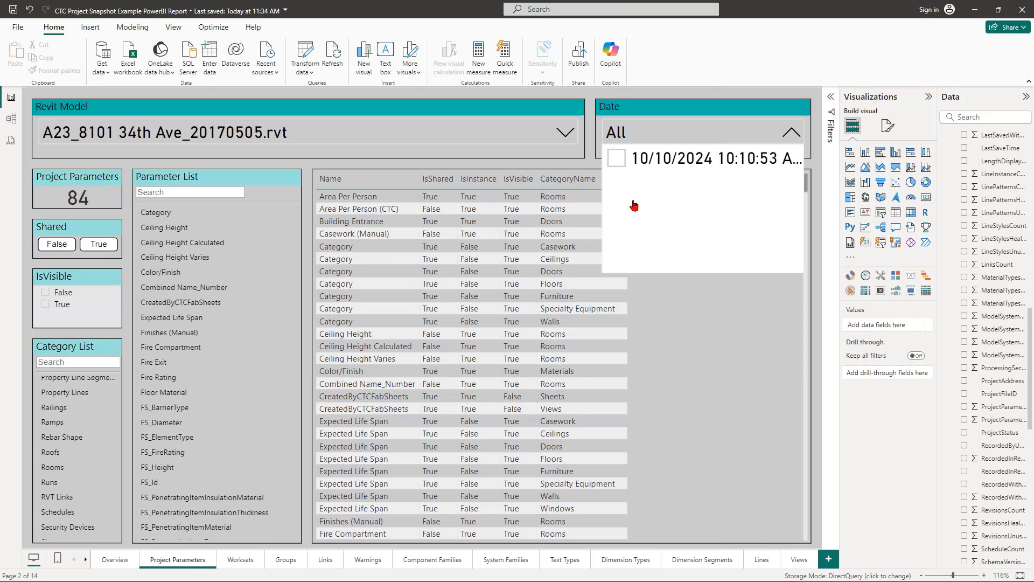
click(695, 54)
click(657, 139)
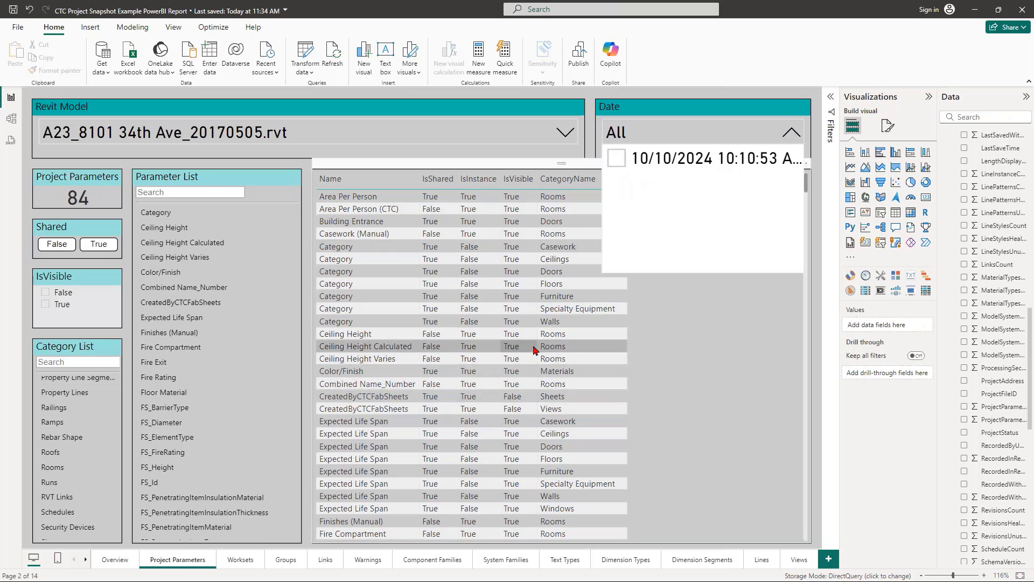
click(704, 338)
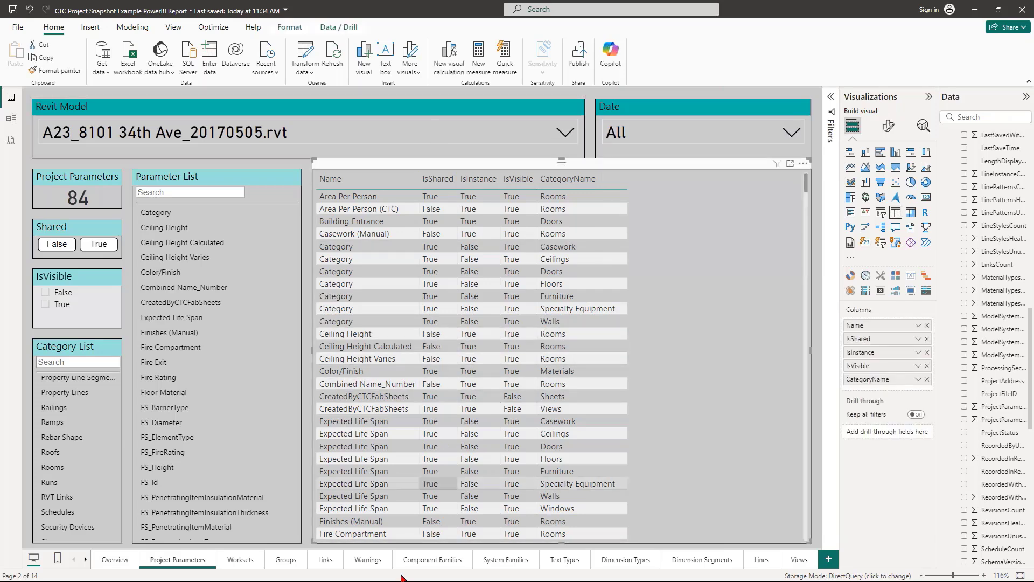
click(239, 560)
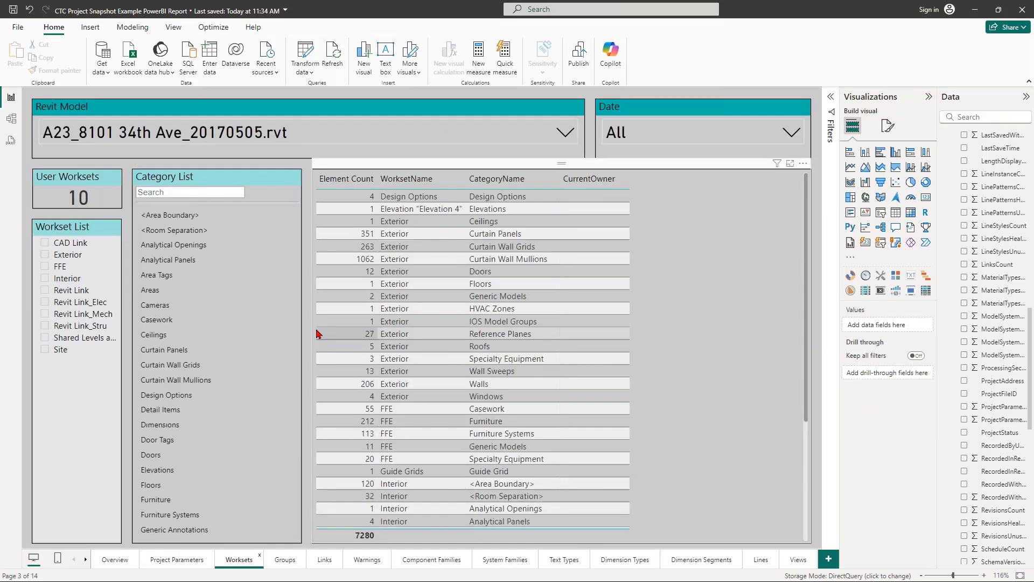
Check the available snapshot dates, scroll the category list, then go to the Groups page.
click(653, 130)
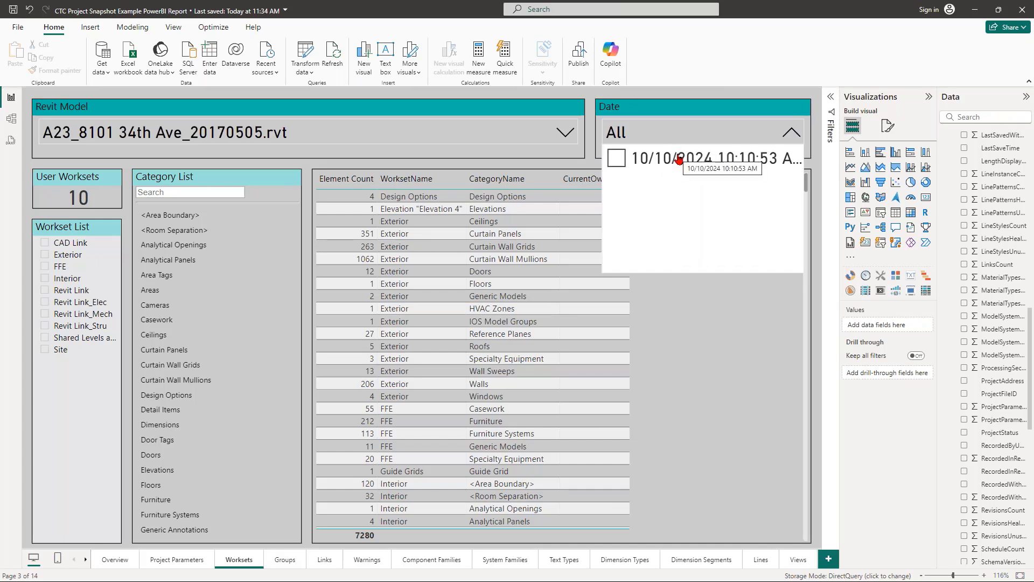
click(699, 75)
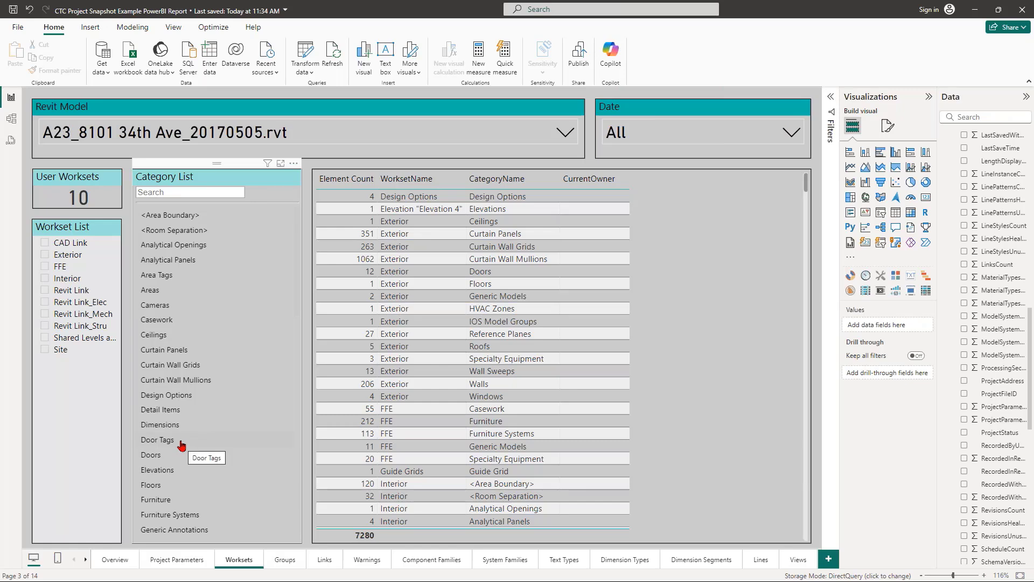
scroll(200, 456, down, 4)
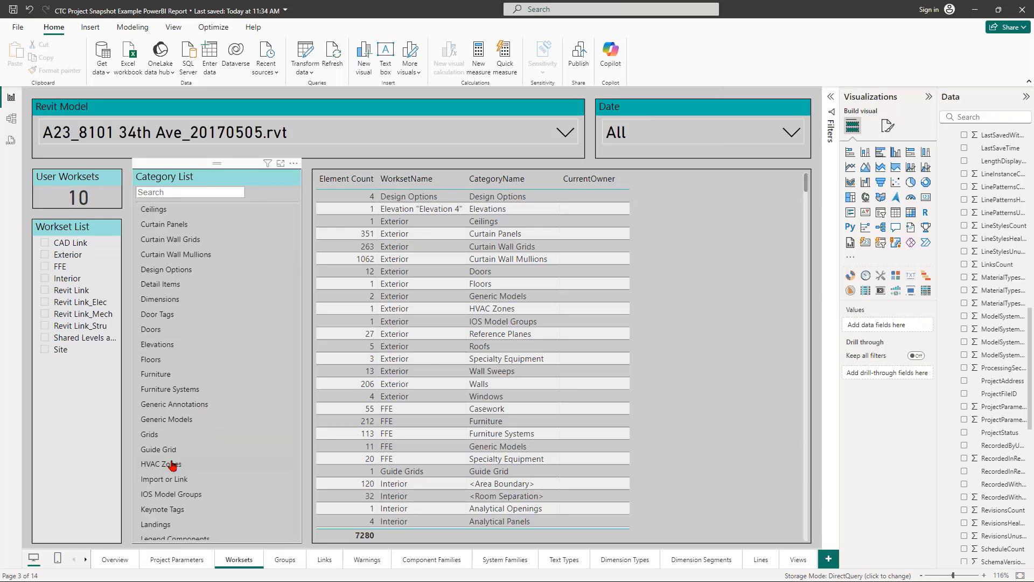
scroll(173, 462, down, 3)
click(285, 559)
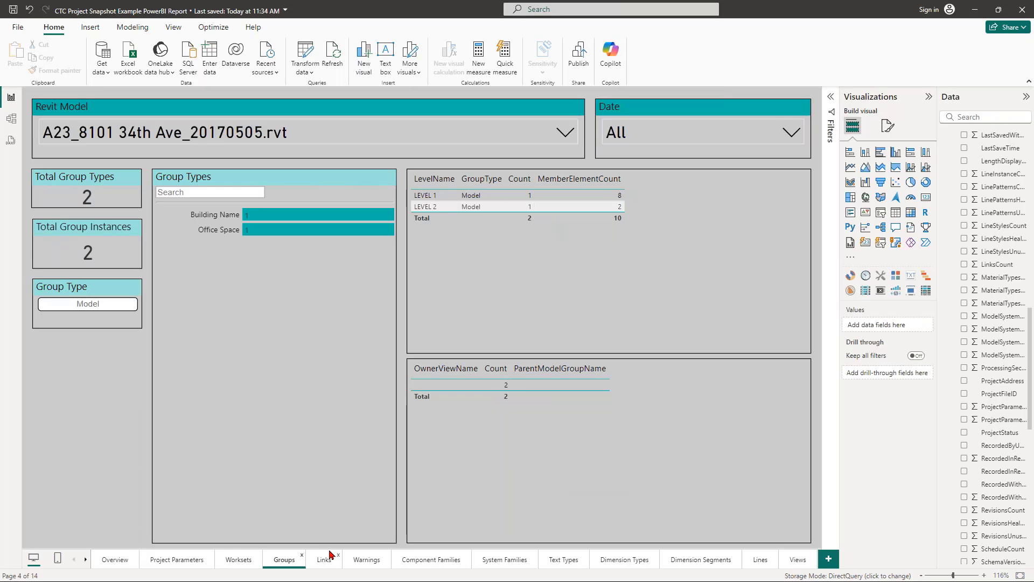
Page through the Warnings, Component Families, System Families and Text Types report pages.
click(367, 560)
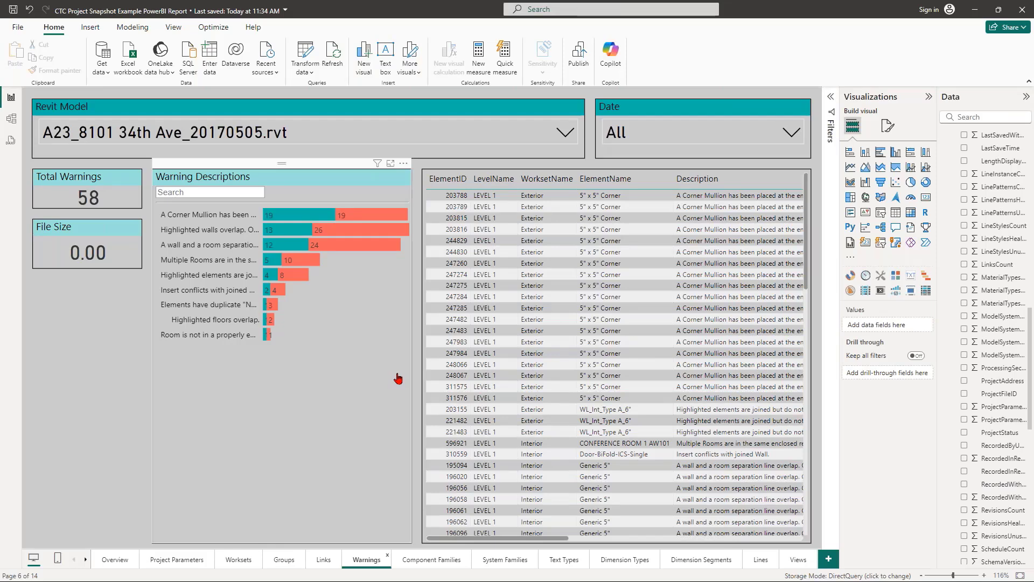
click(434, 561)
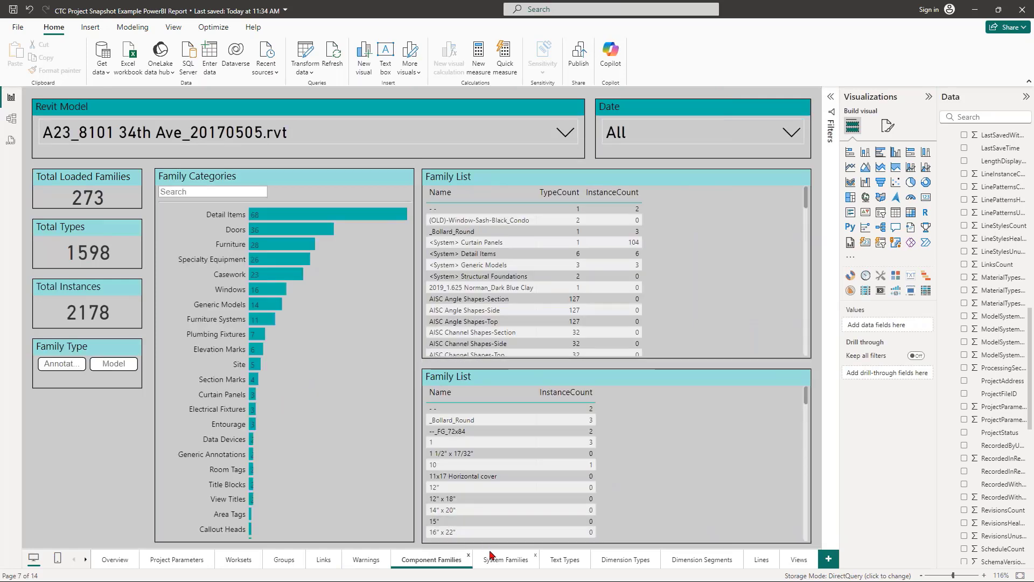
click(498, 563)
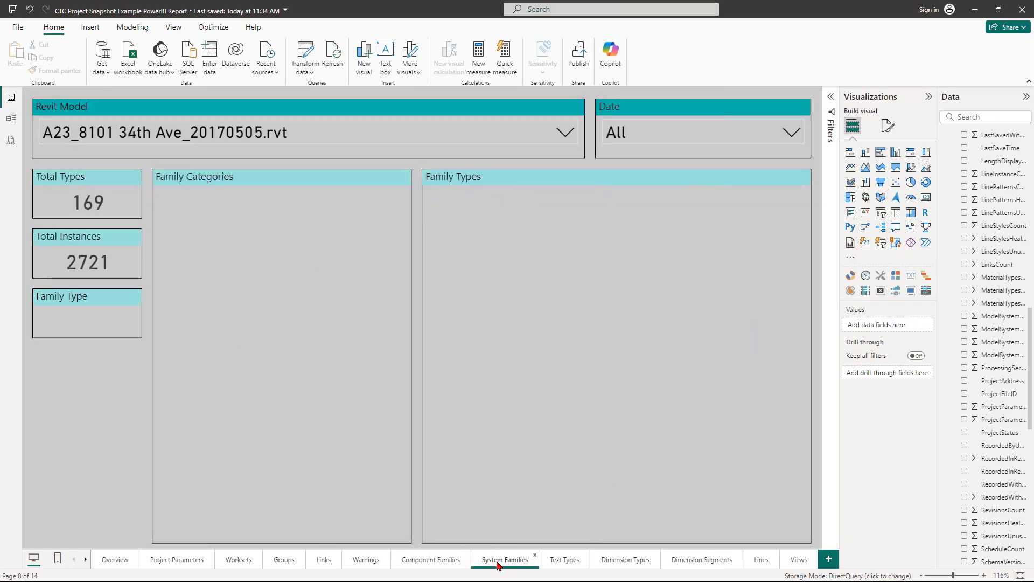
click(550, 566)
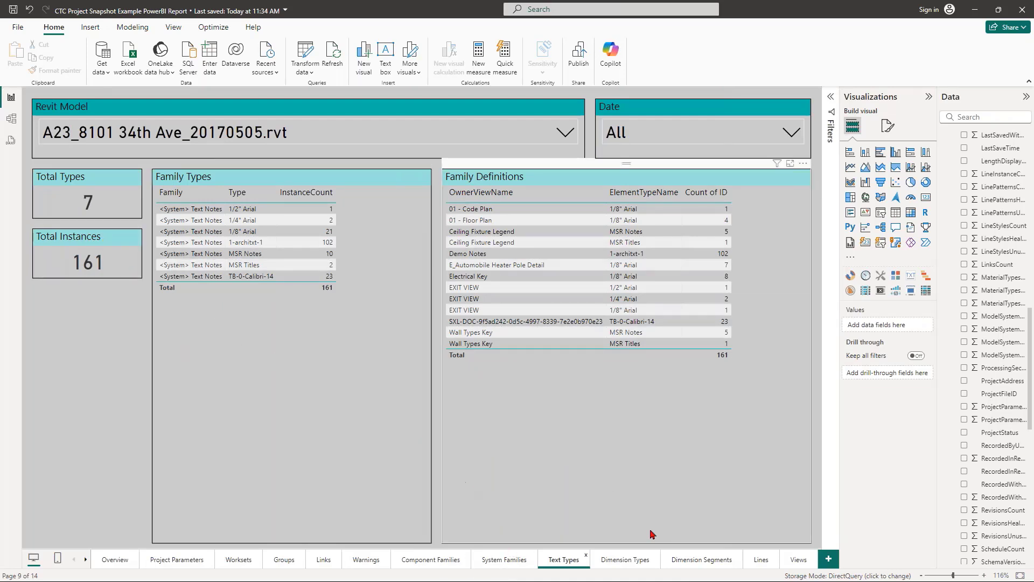
Review the Dimension Types and Dimension Segments pages, then go to the Lines page.
click(618, 561)
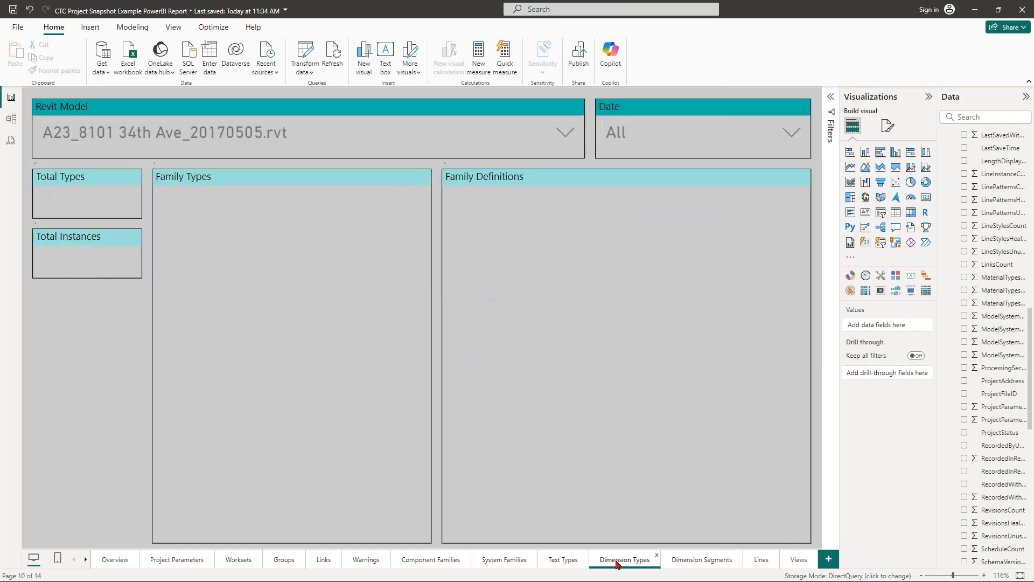
click(704, 561)
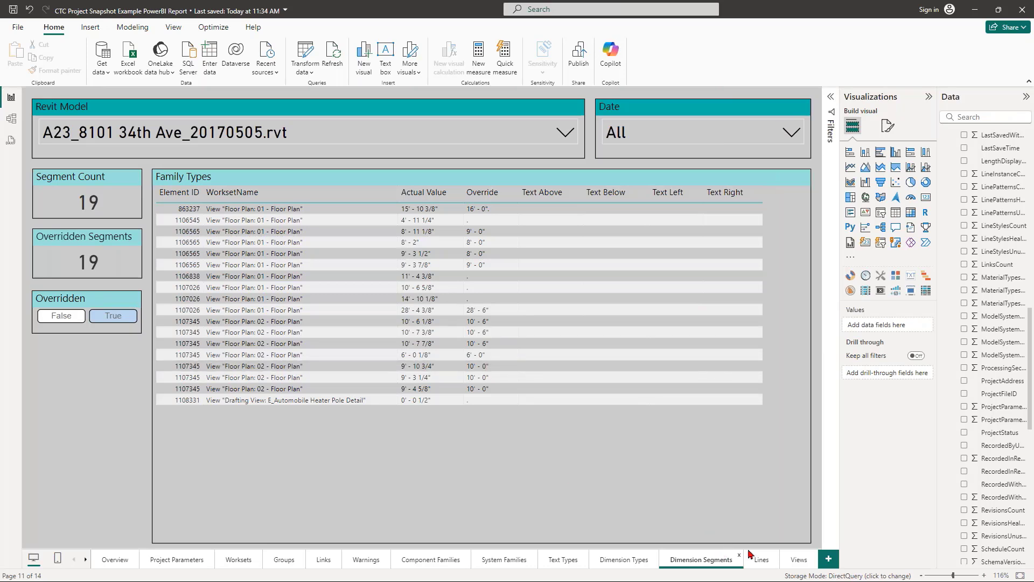
click(762, 560)
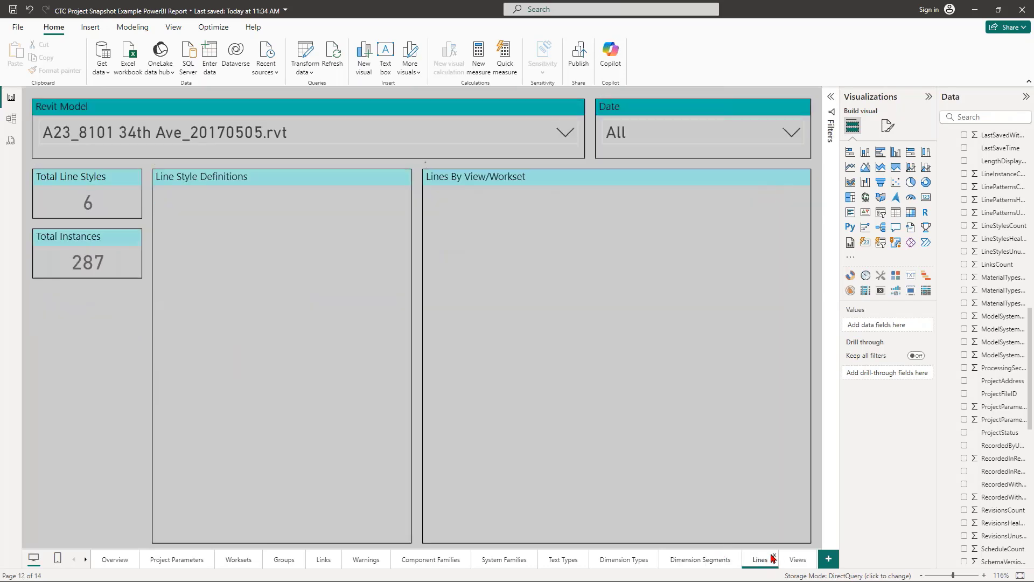
Reveal the Materials page tab and browse the snapshot Schedule table's fields in the Data pane.
click(85, 560)
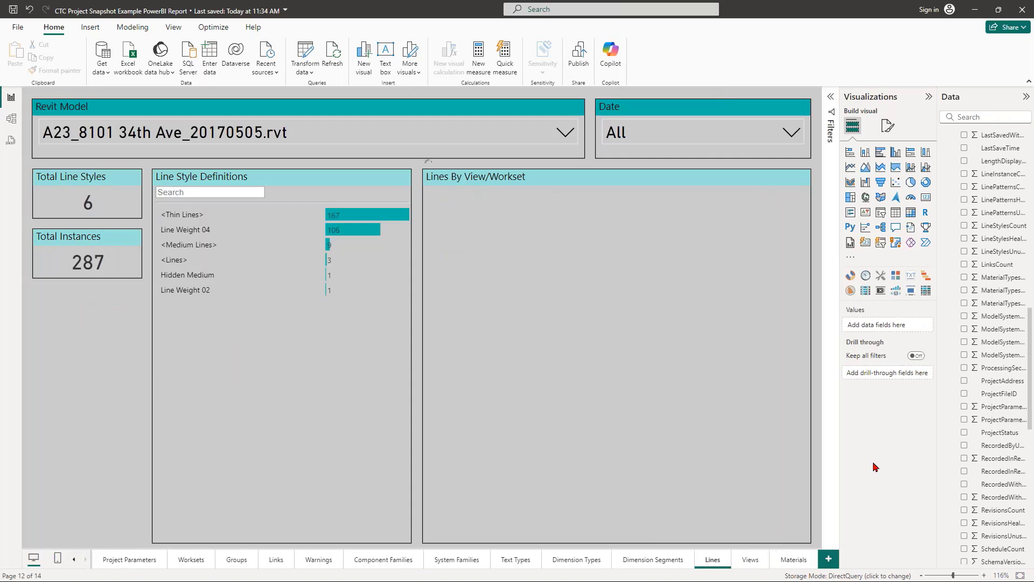
scroll(970, 173, up, 15)
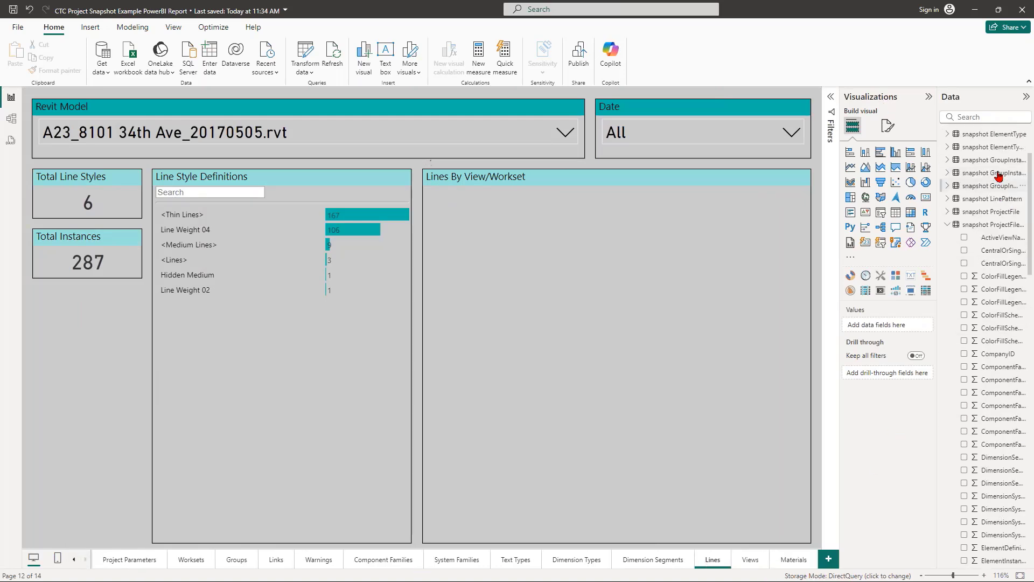
click(949, 316)
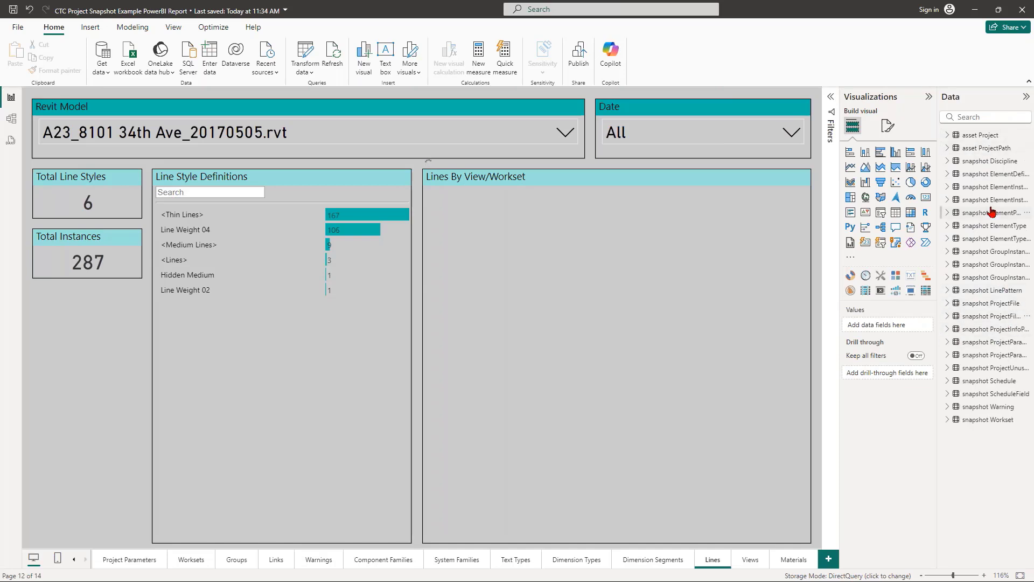
click(948, 383)
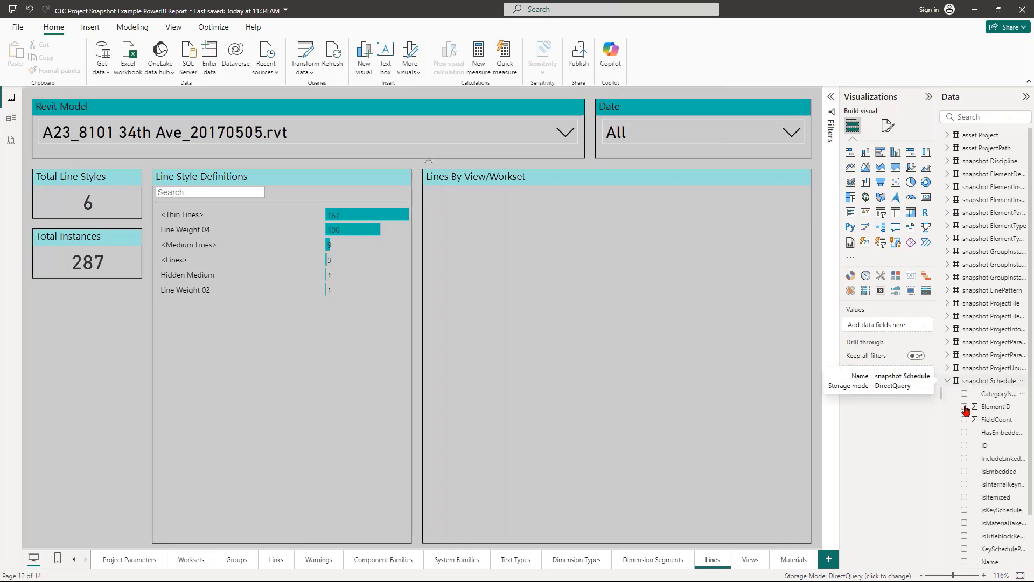
click(949, 382)
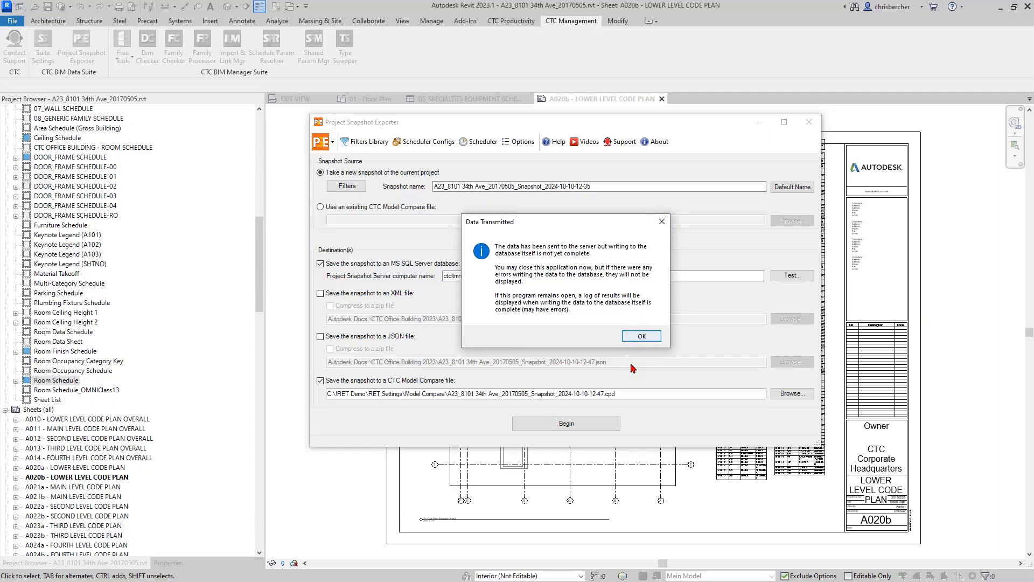
Dismiss the Data Transmitted notice and nudge the Project Snapshot Exporter window slightly left.
click(639, 338)
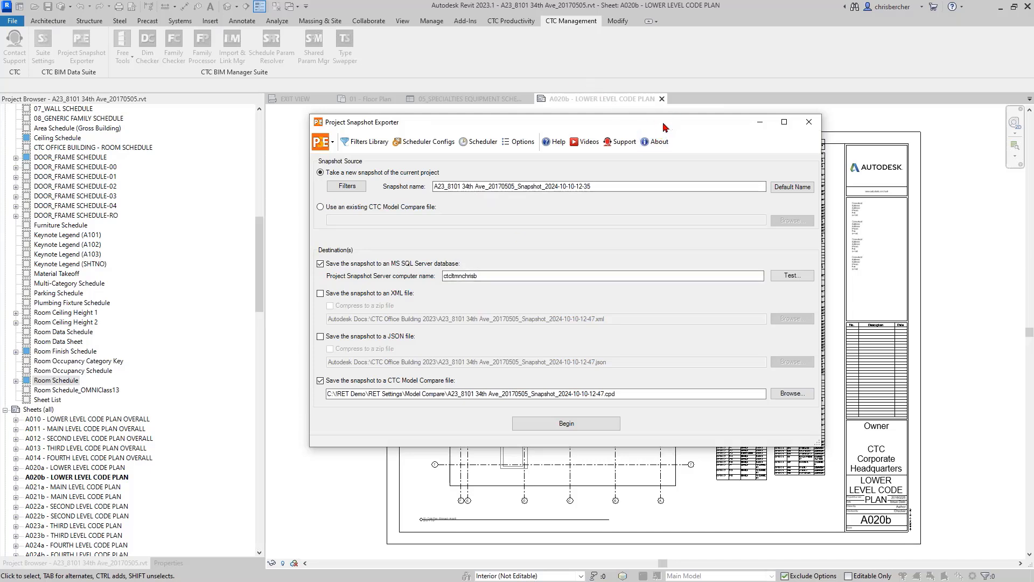
drag(668, 127, 632, 125)
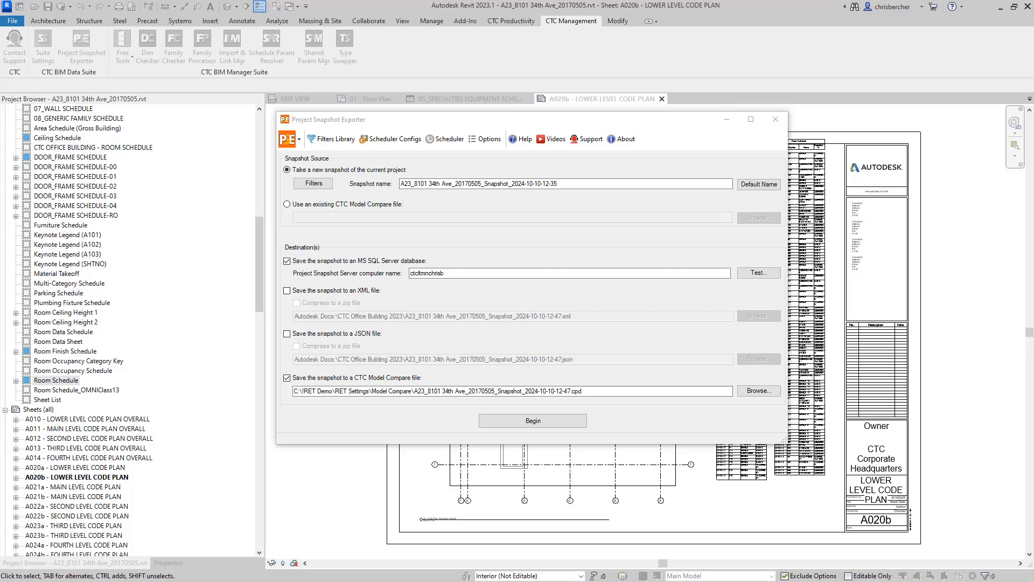
Review the SQL Server computer name and connection string in the data admin configuration.
click(510, 272)
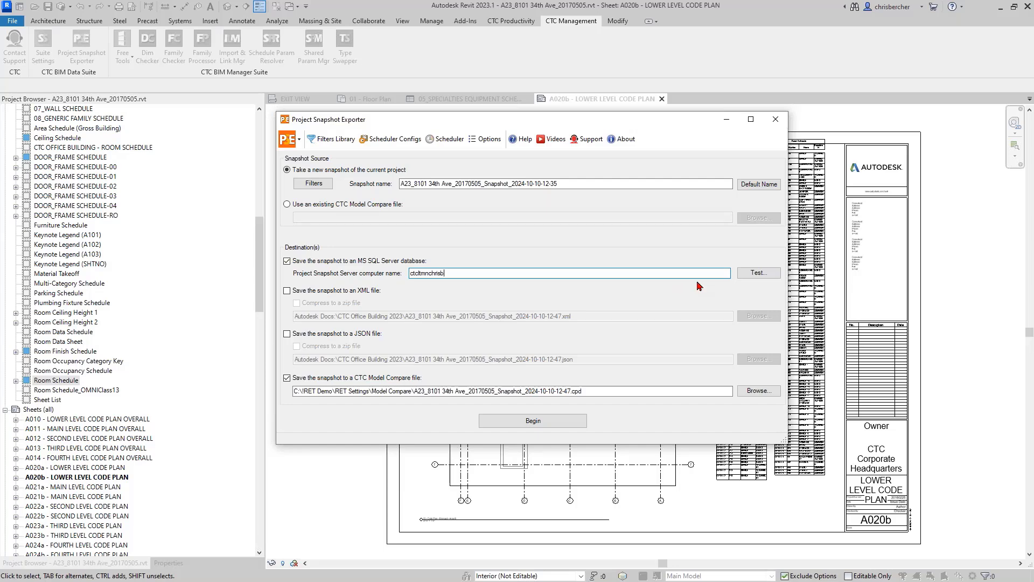
drag(445, 273, 352, 276)
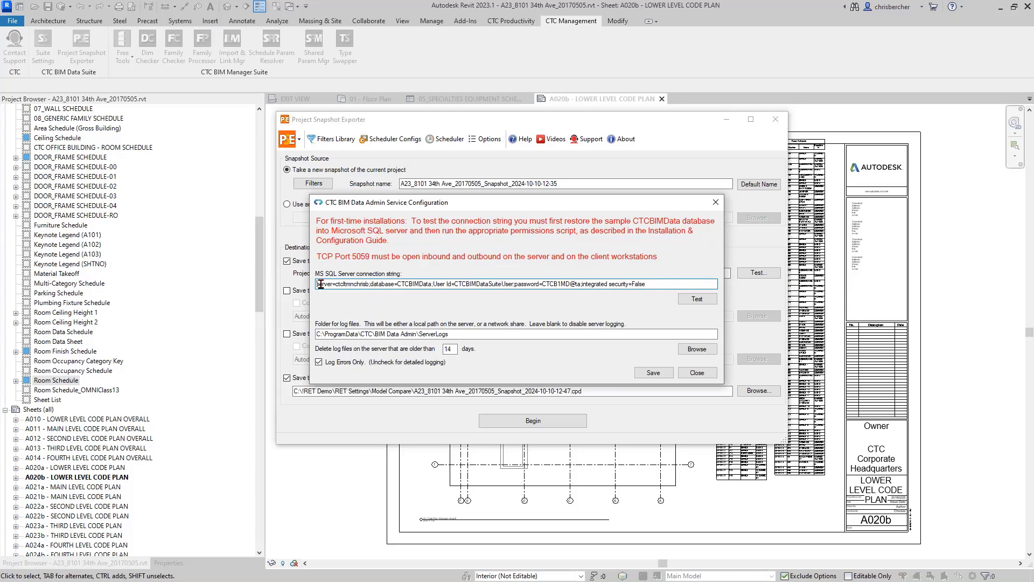
drag(660, 284, 287, 290)
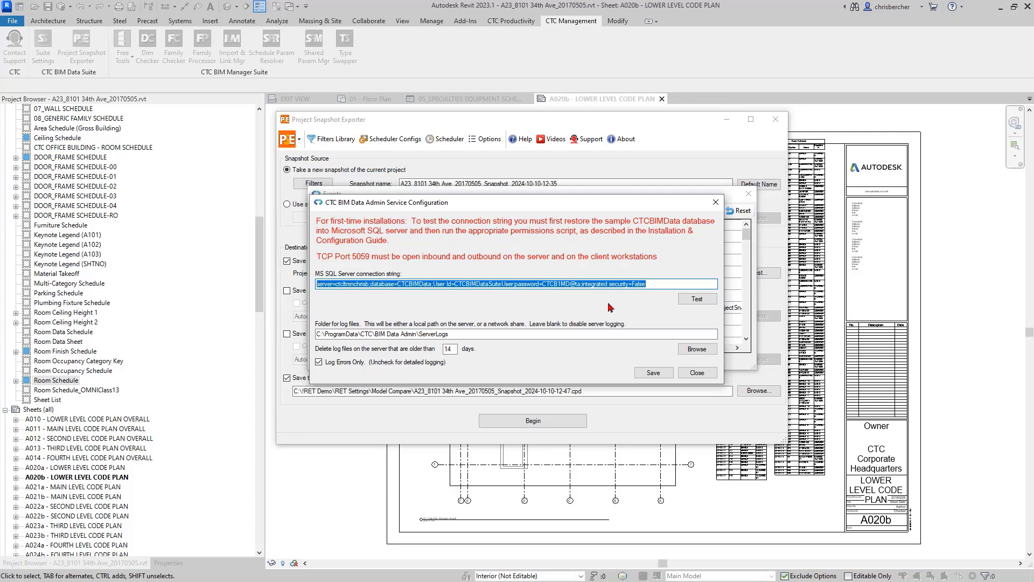
drag(663, 285, 229, 300)
Close the configuration and export events log, and acknowledge the snapshot processing is complete.
click(695, 373)
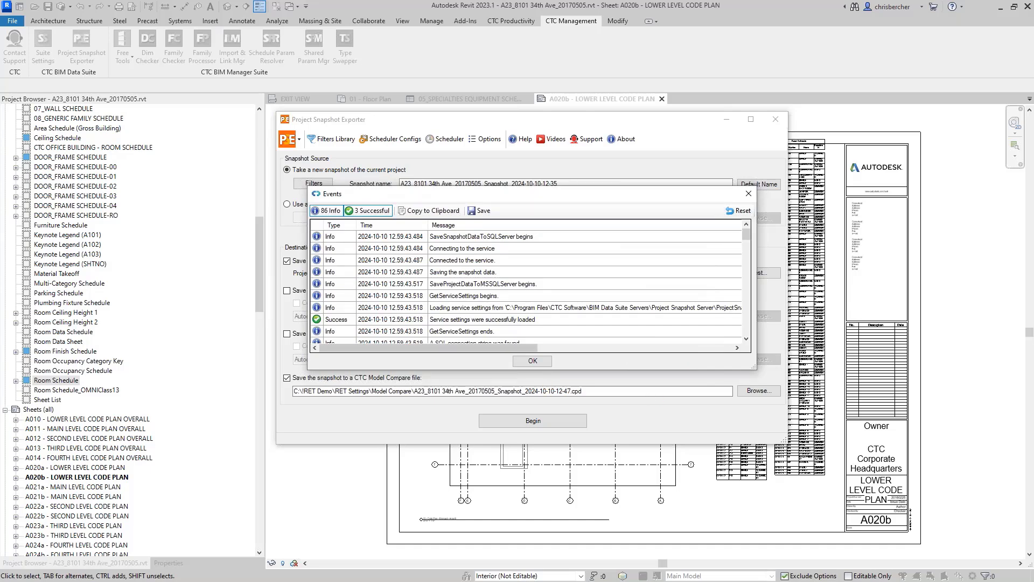
click(528, 361)
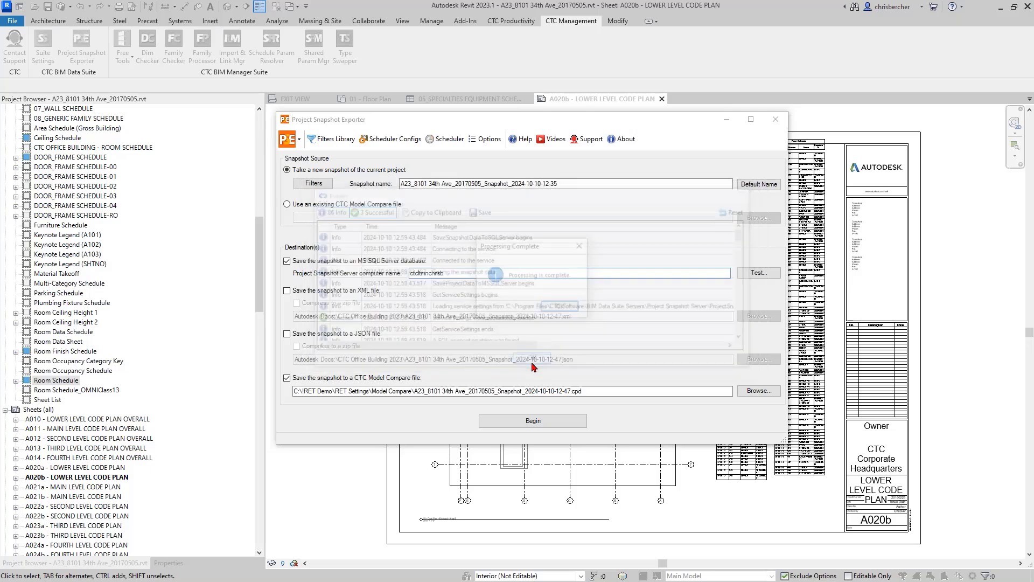
click(561, 306)
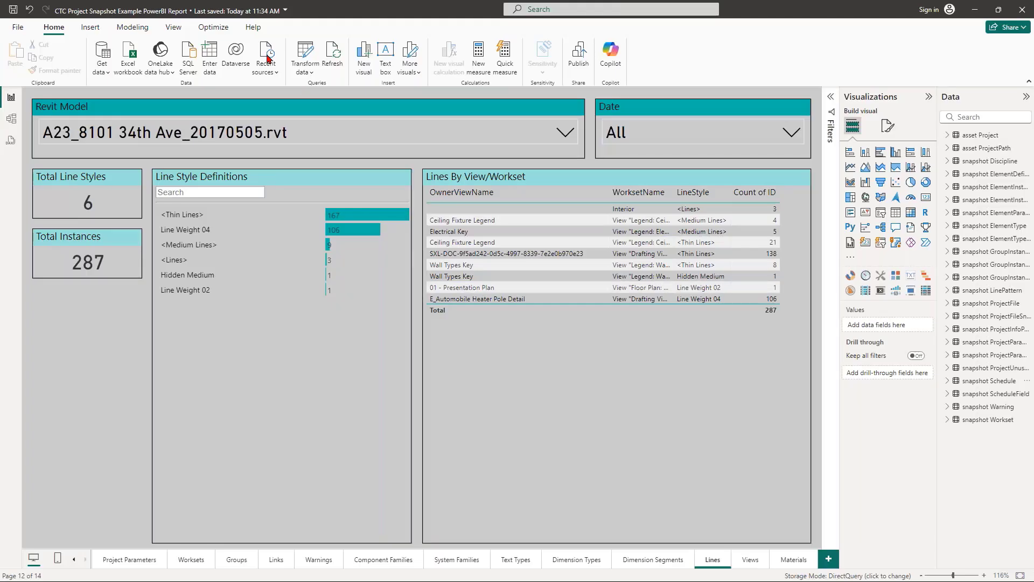
Refresh the report to include the new snapshot, check the Date slicer, and view the Warnings page.
click(333, 56)
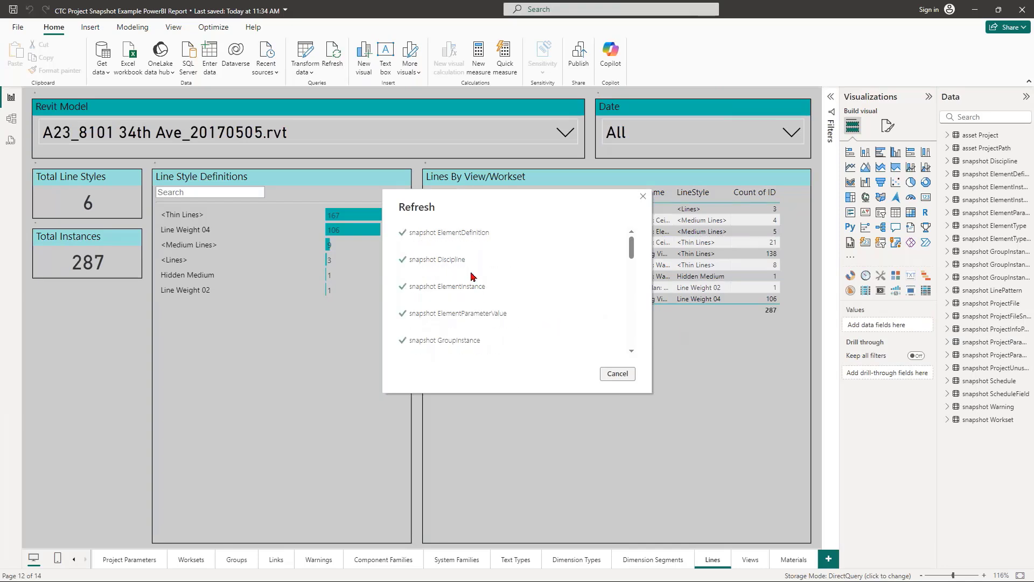
click(677, 138)
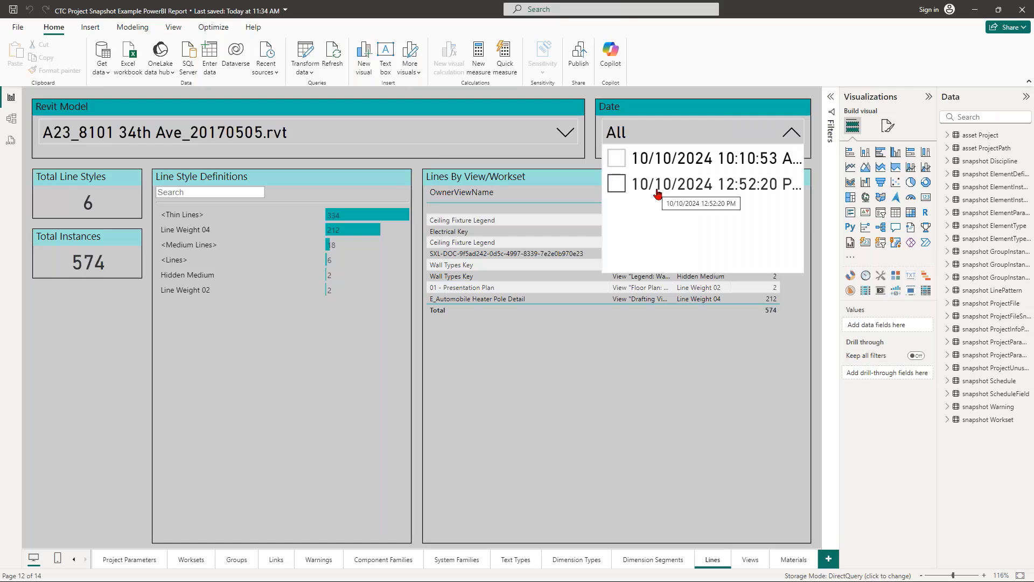
click(320, 565)
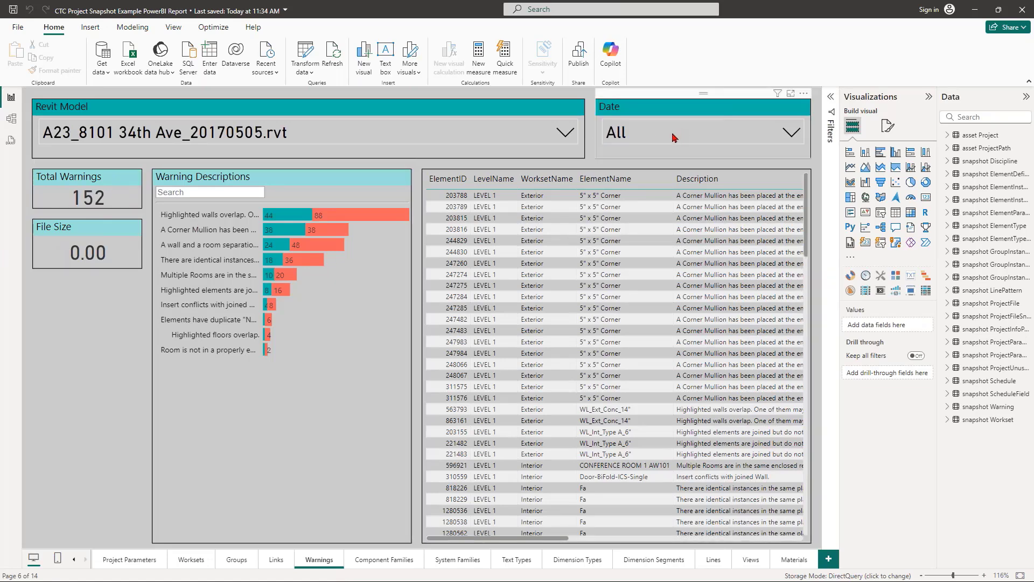
Filter warnings by the 10:10:53 AM and 12:52:20 PM snapshots to compare them.
click(674, 138)
click(624, 159)
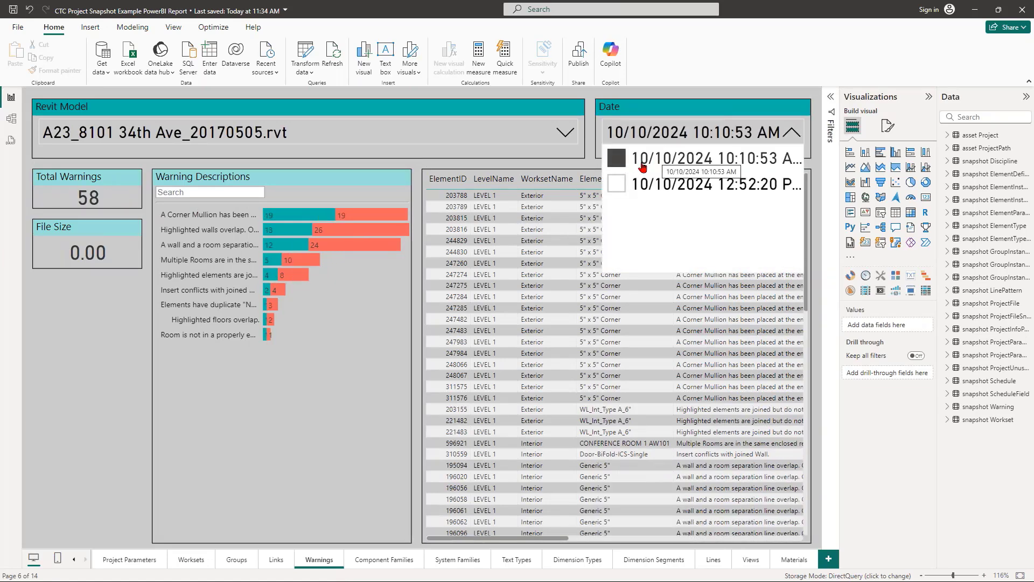
click(616, 158)
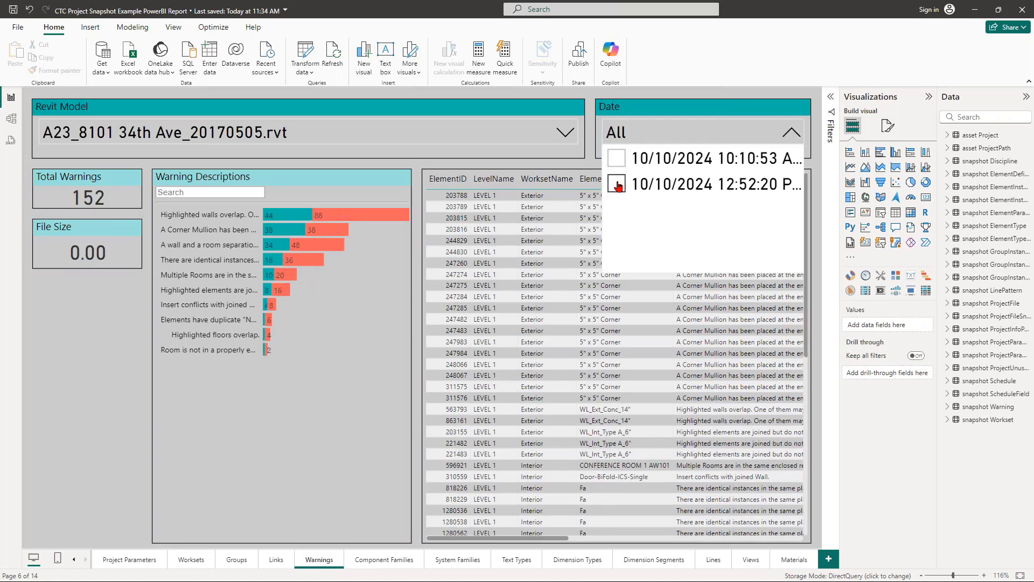
click(617, 183)
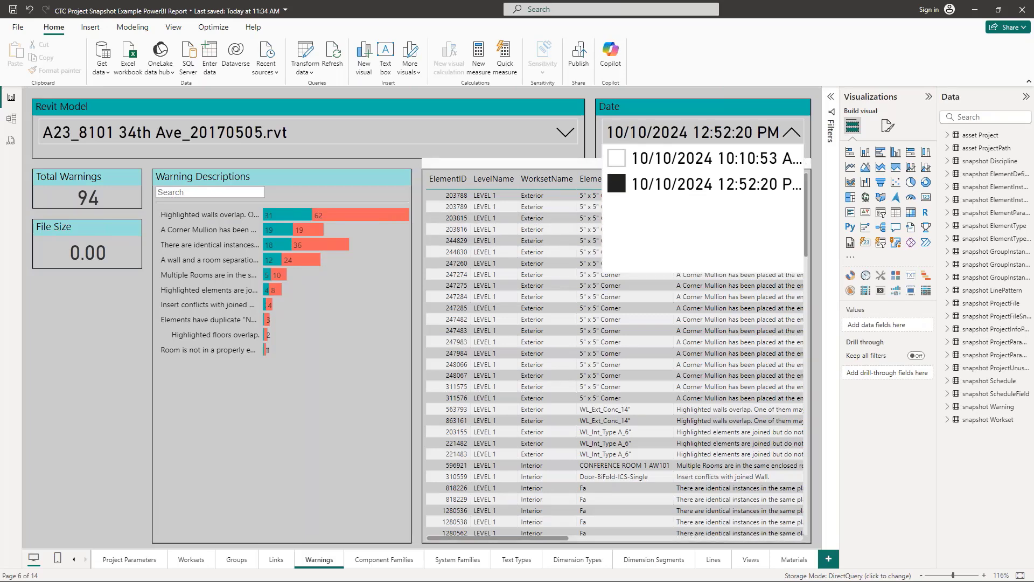
click(617, 184)
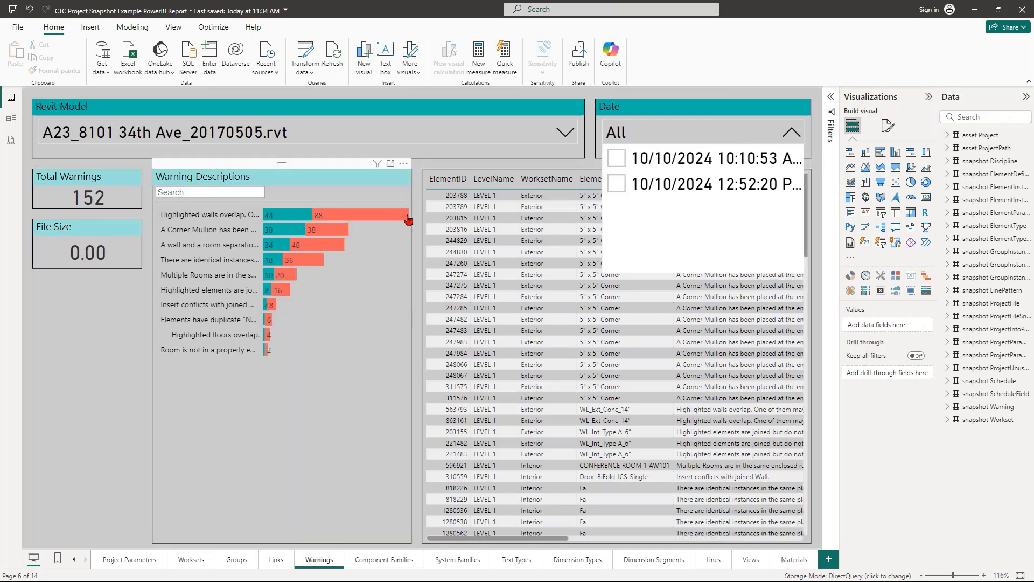
click(627, 164)
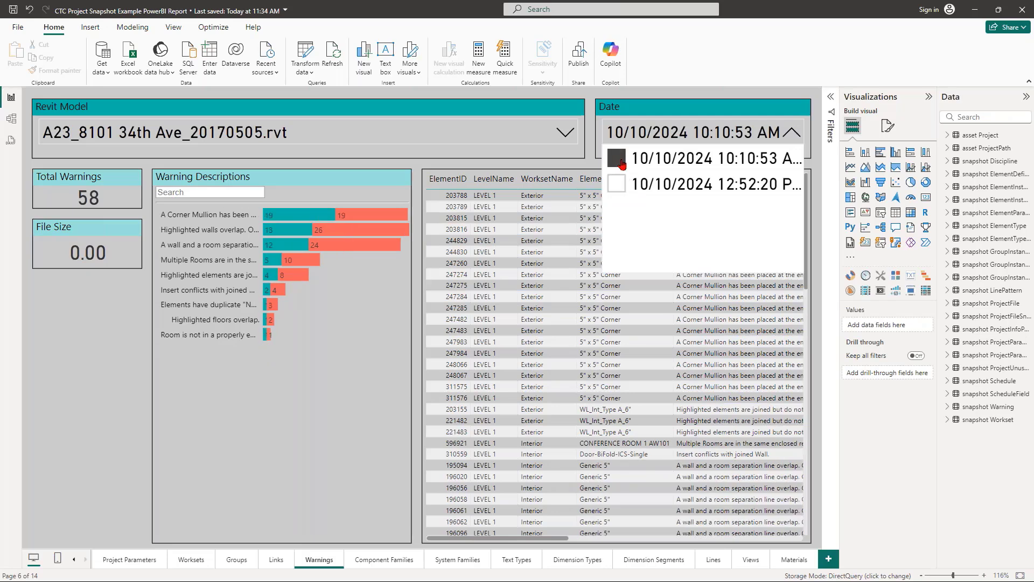
click(621, 162)
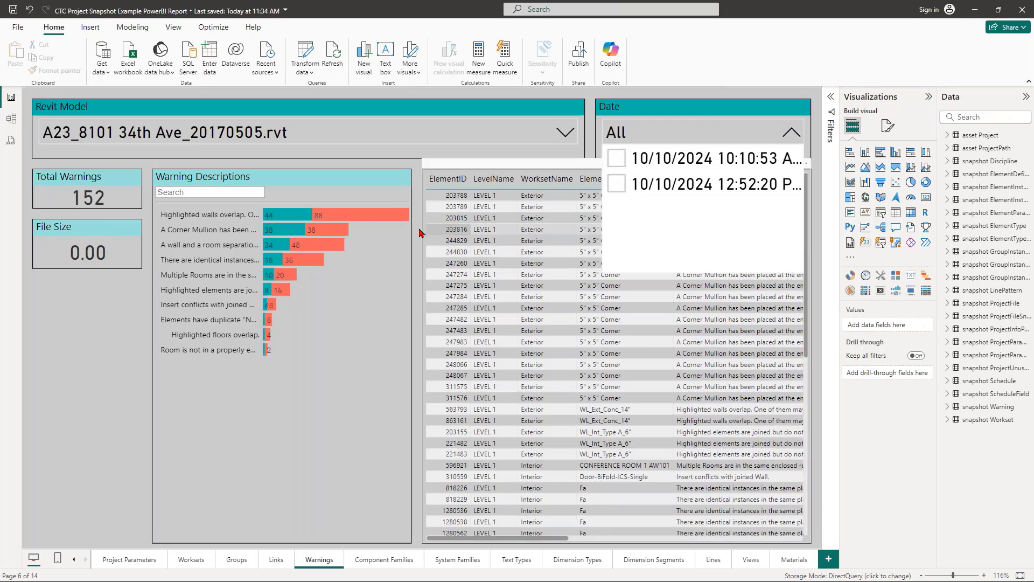
Close the date list, view the Component Families page, then return to the Live Demo slide.
click(753, 62)
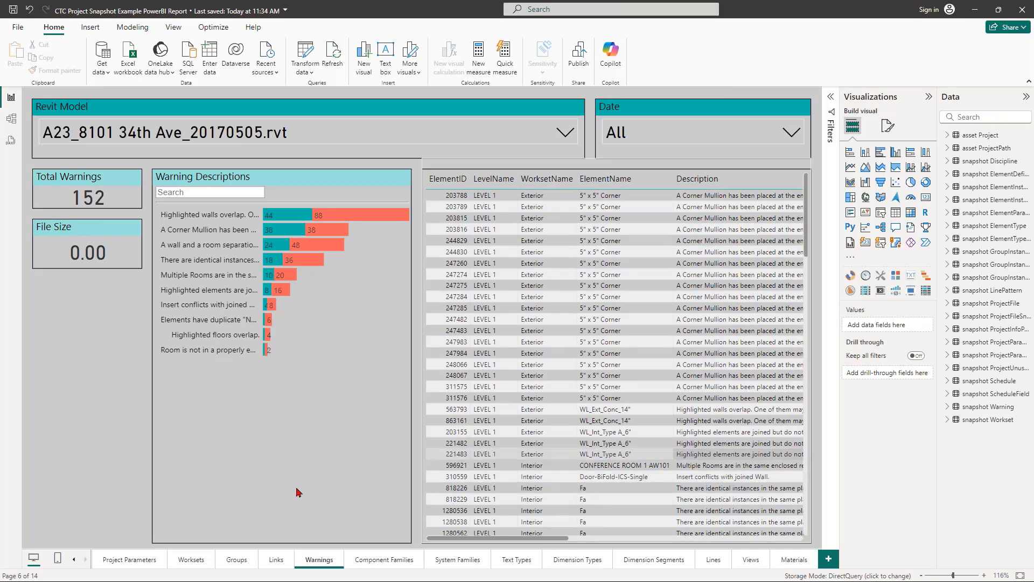
click(402, 561)
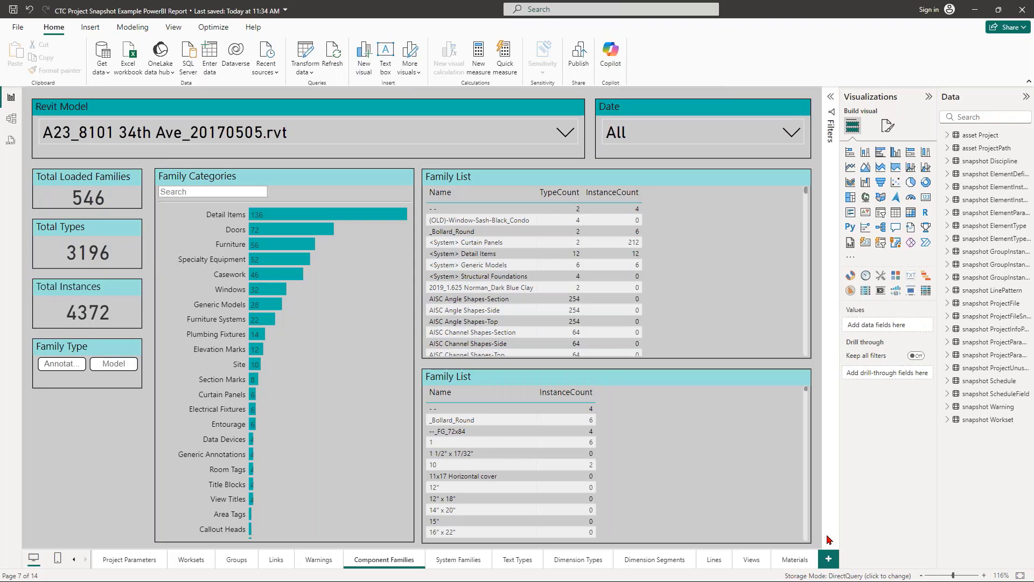
key(alt+Tab)
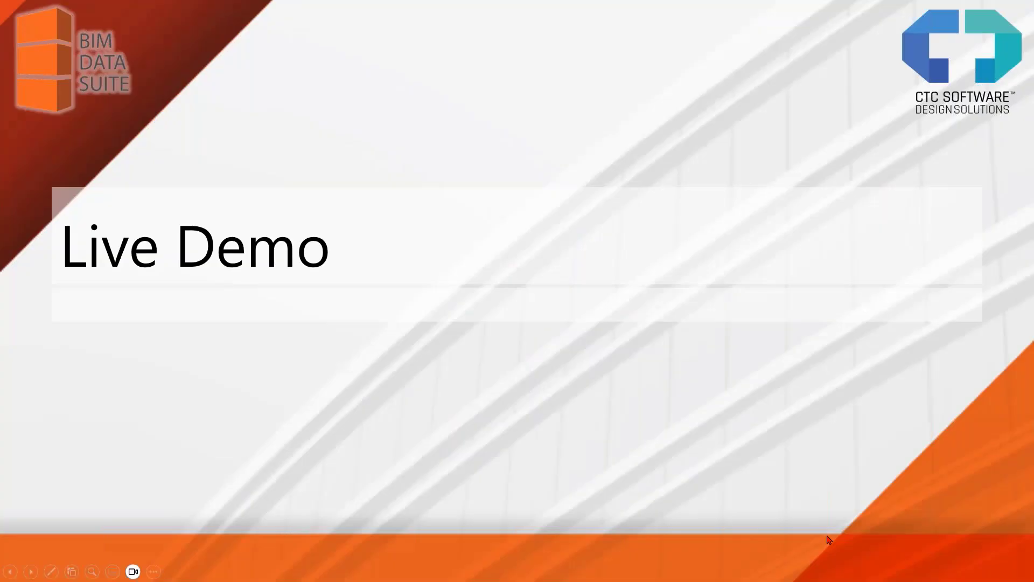